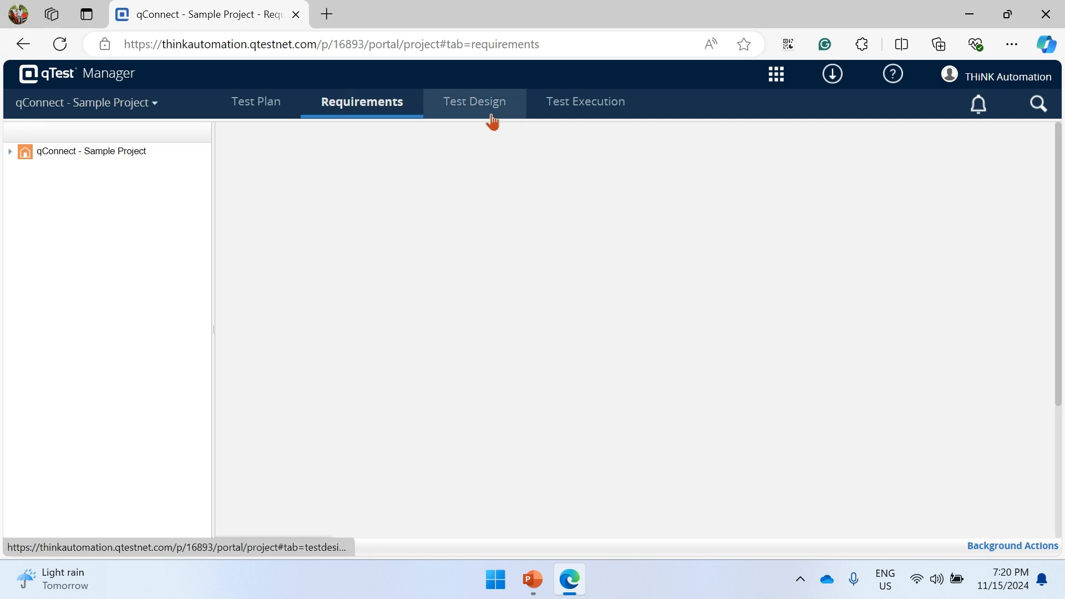
Step: Review the test execution statistics for Release 1 and for the Jan 2025 release
click(578, 116)
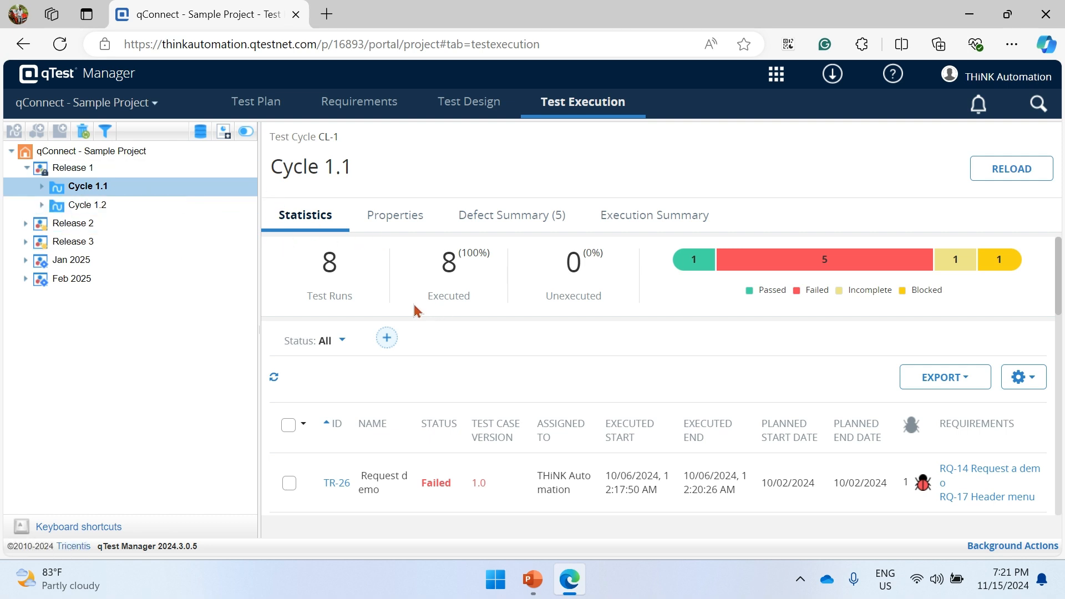
click(72, 168)
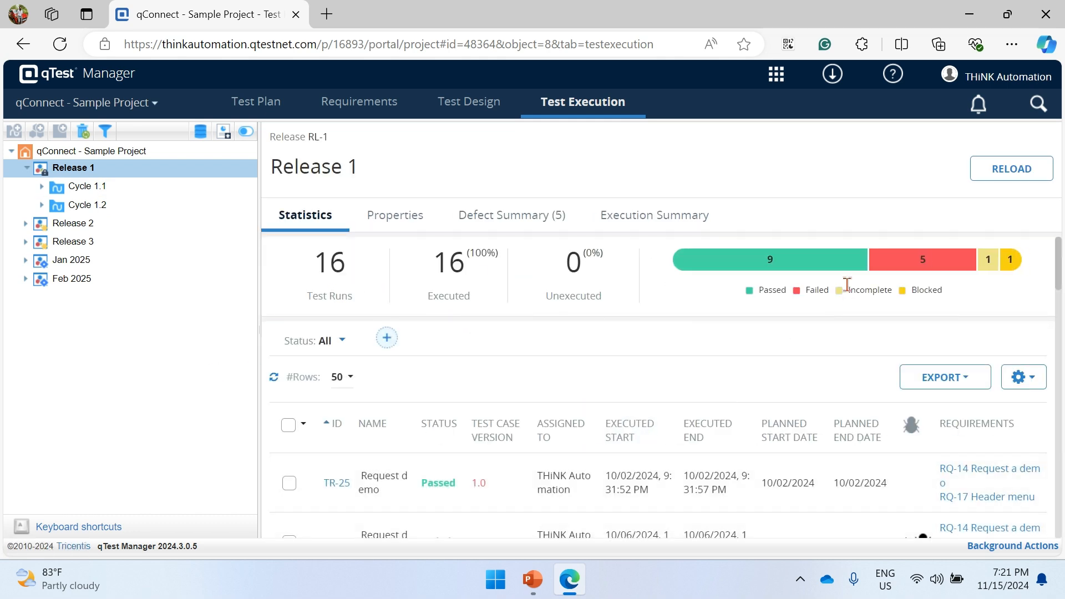
mouse_move(832, 265)
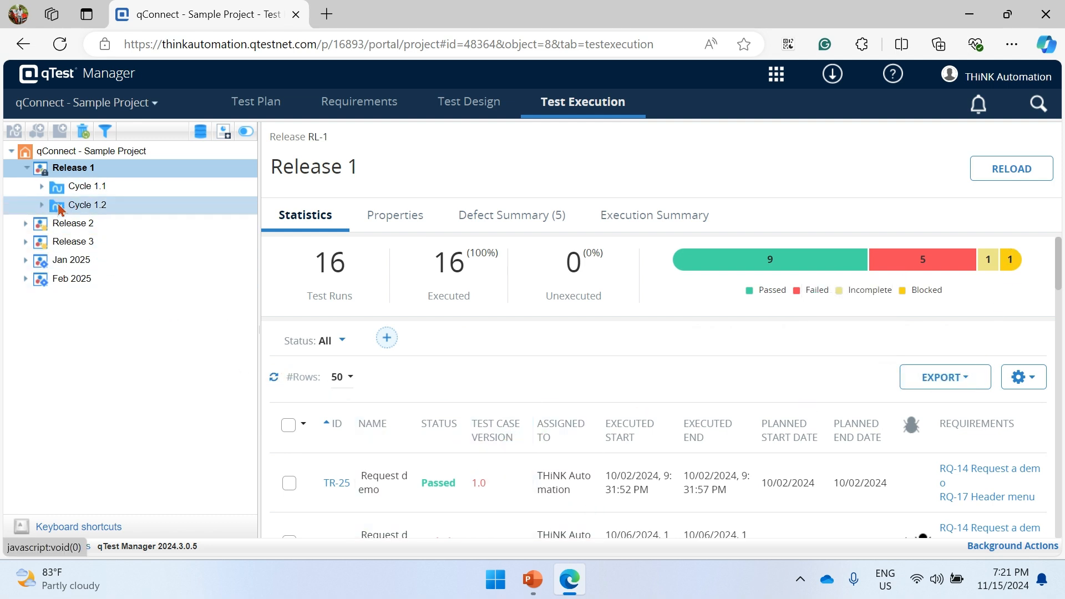
click(69, 260)
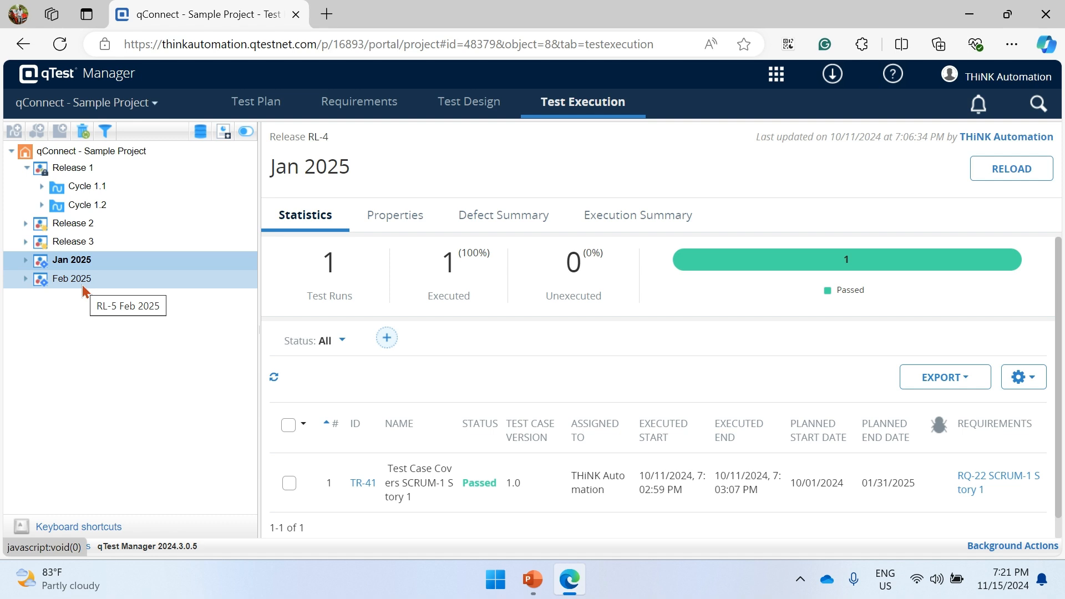
Step: View the project's Test Design overview and launch qTest Insights
click(469, 102)
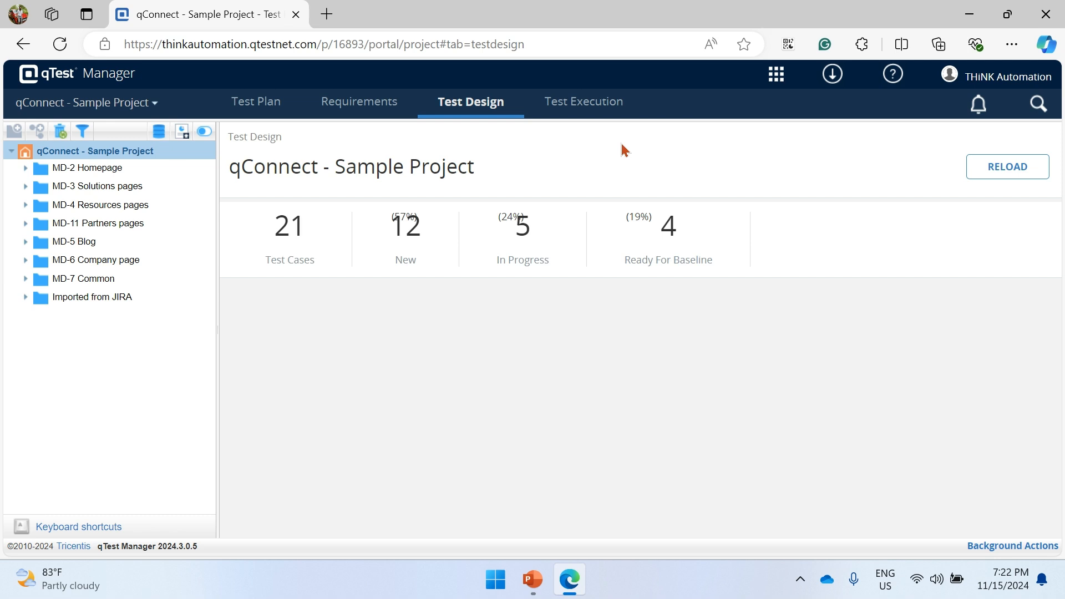
click(783, 76)
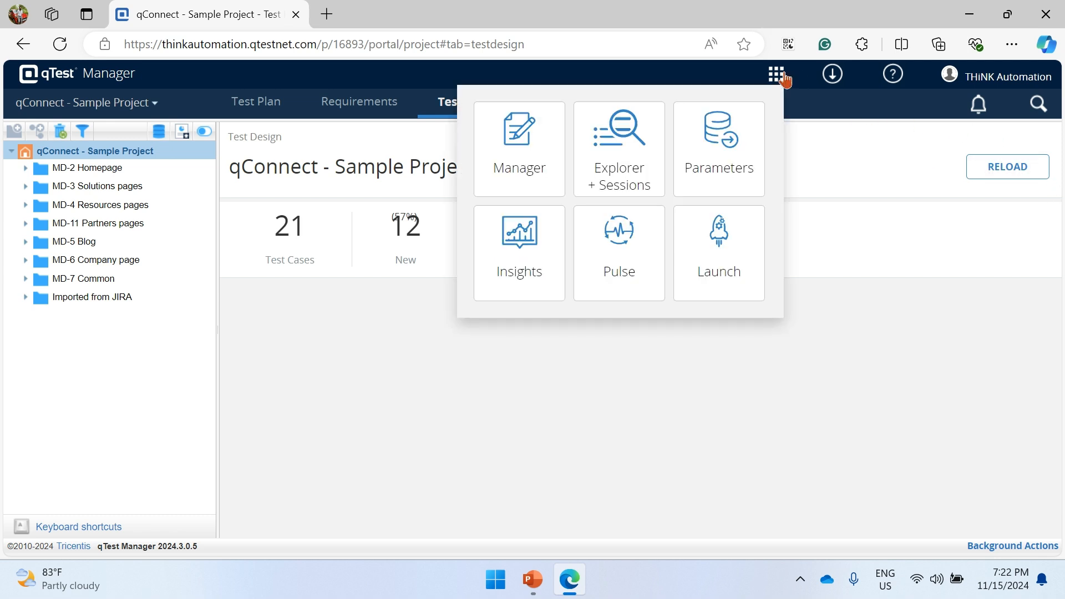
mouse_move(782, 78)
click(525, 248)
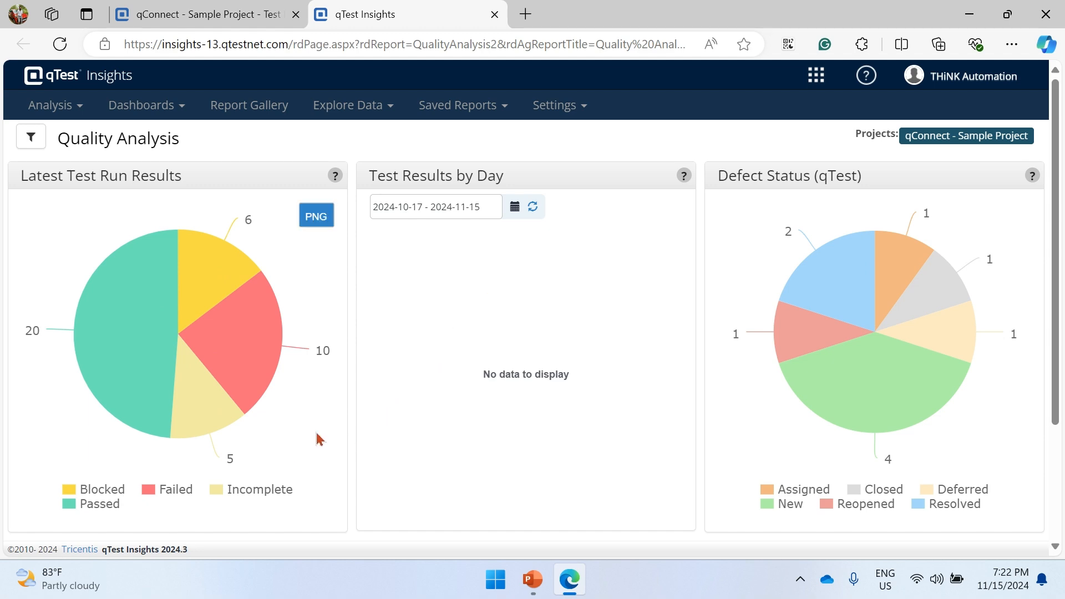
Step: Look over the Quality Analysis page and the available analysis types
scroll(325, 442, down, 3)
scroll(326, 442, up, 3)
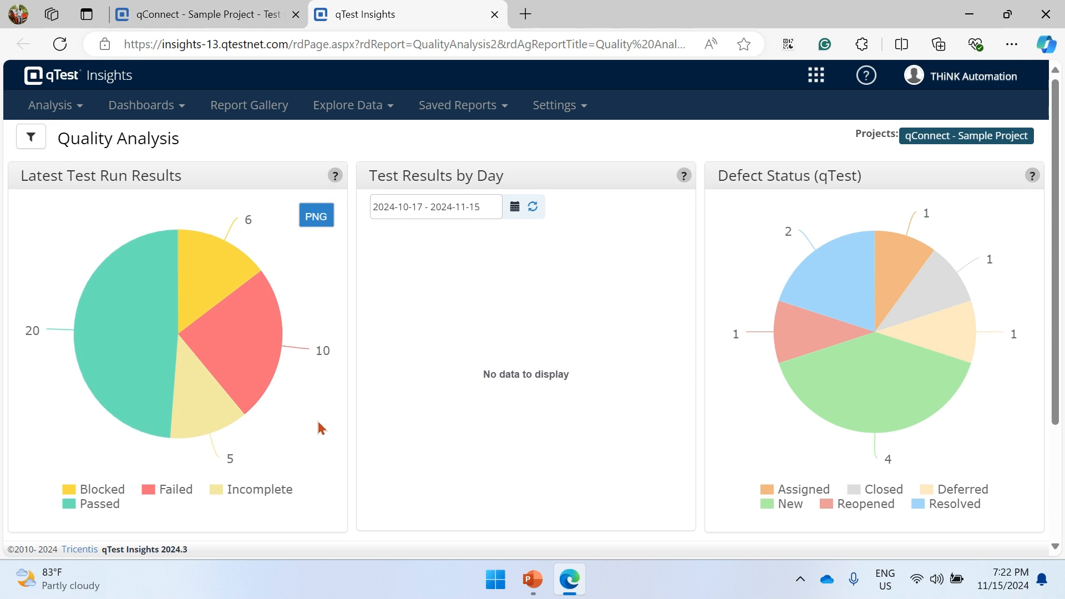
click(74, 110)
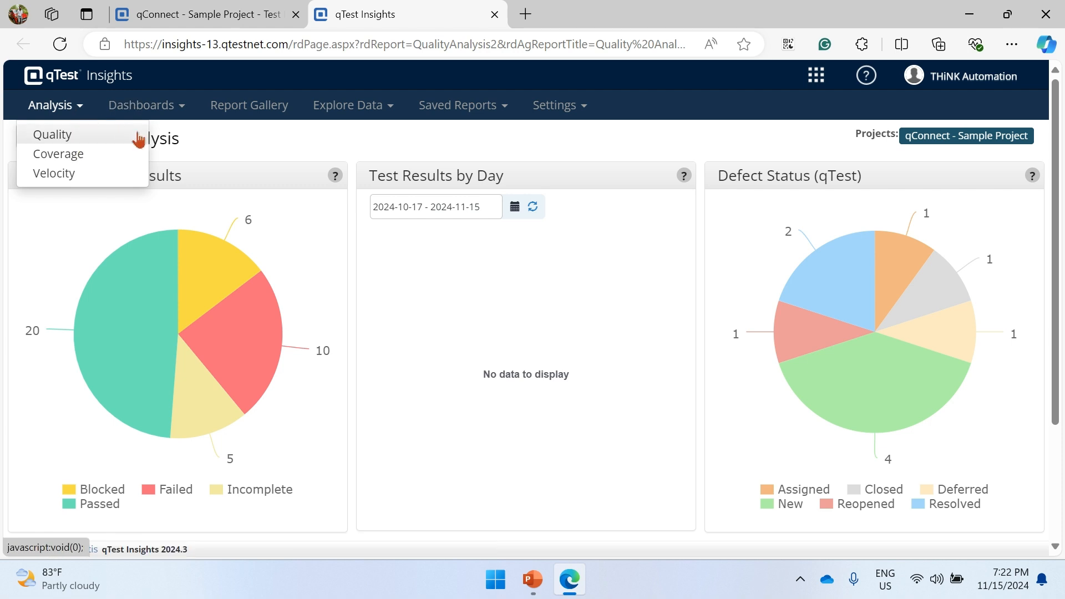
click(238, 145)
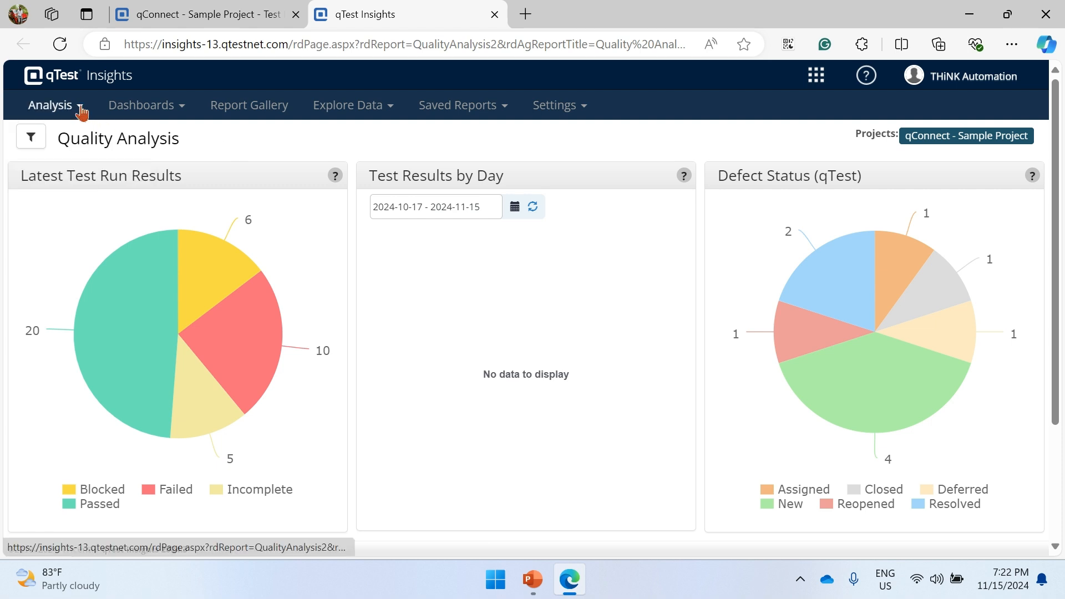
click(82, 111)
click(245, 147)
Step: Examine the test run result and defect status charts and the by-project results table in the Quality Analysis report
scroll(333, 264, down, 1)
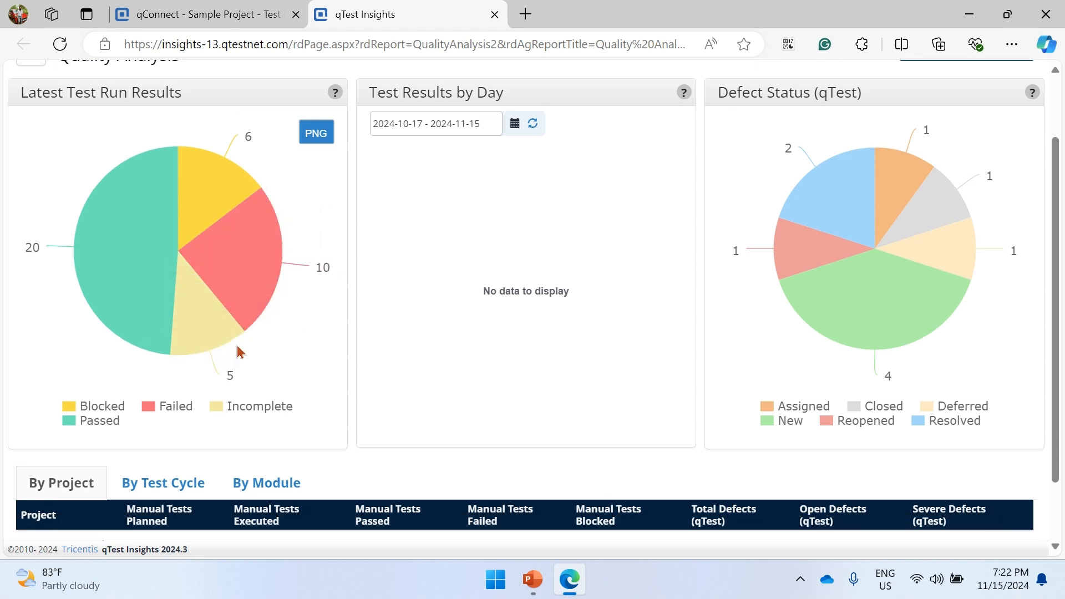
scroll(247, 352, up, 1)
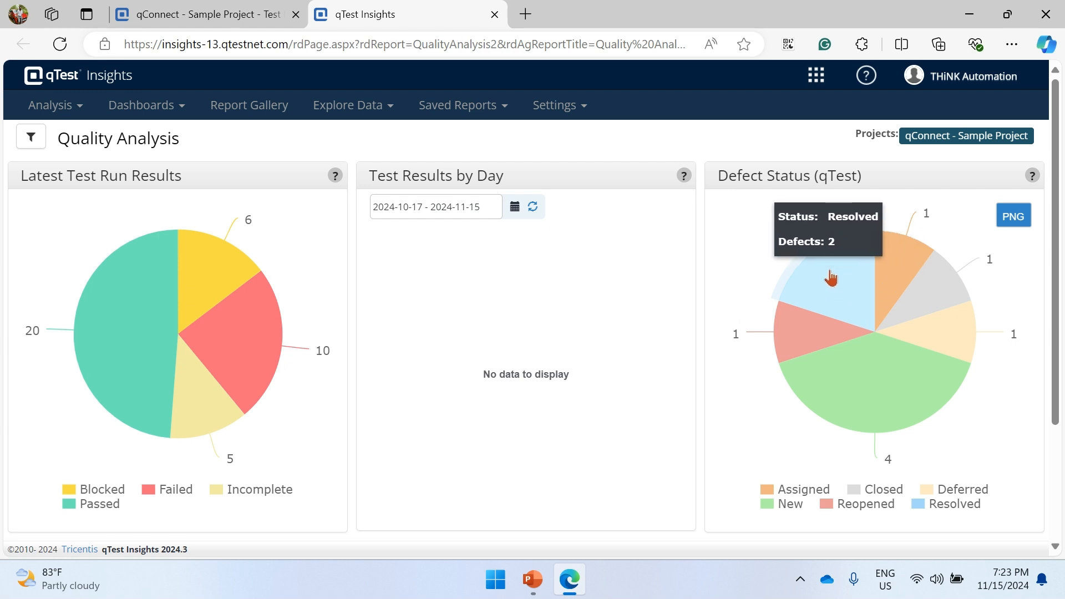
scroll(852, 298, down, 1)
scroll(852, 297, down, 1)
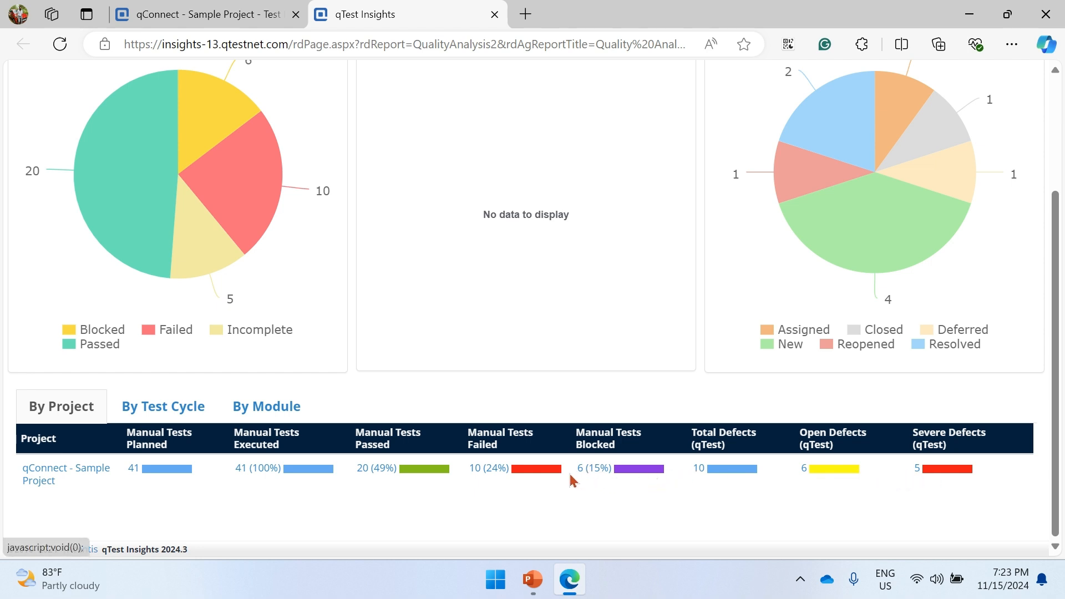
scroll(571, 480, up, 3)
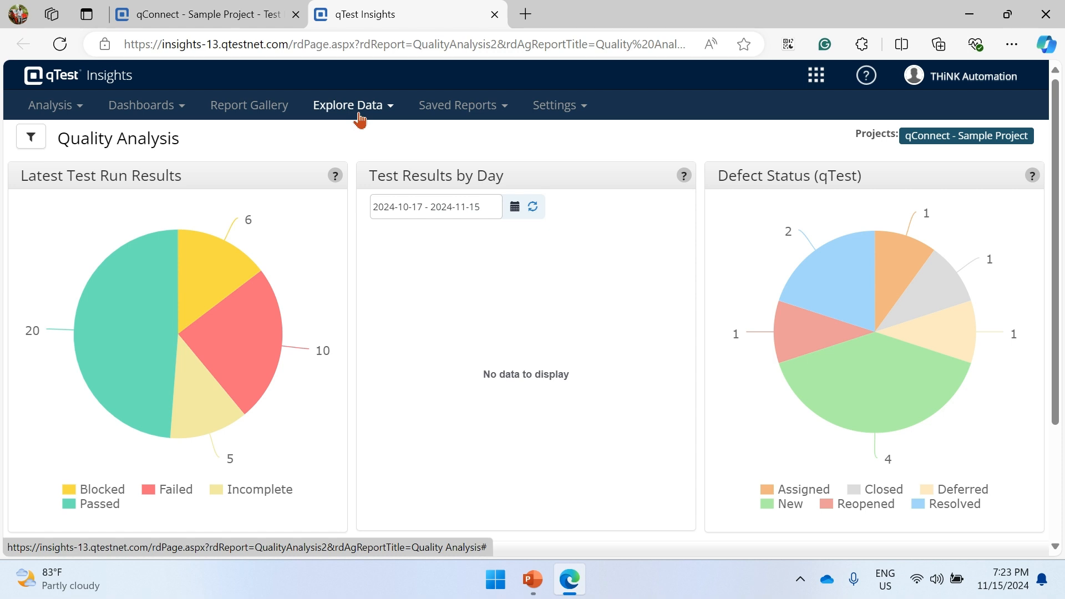
Step: Look through the data categories available for exploration, including the external defect sources
click(359, 115)
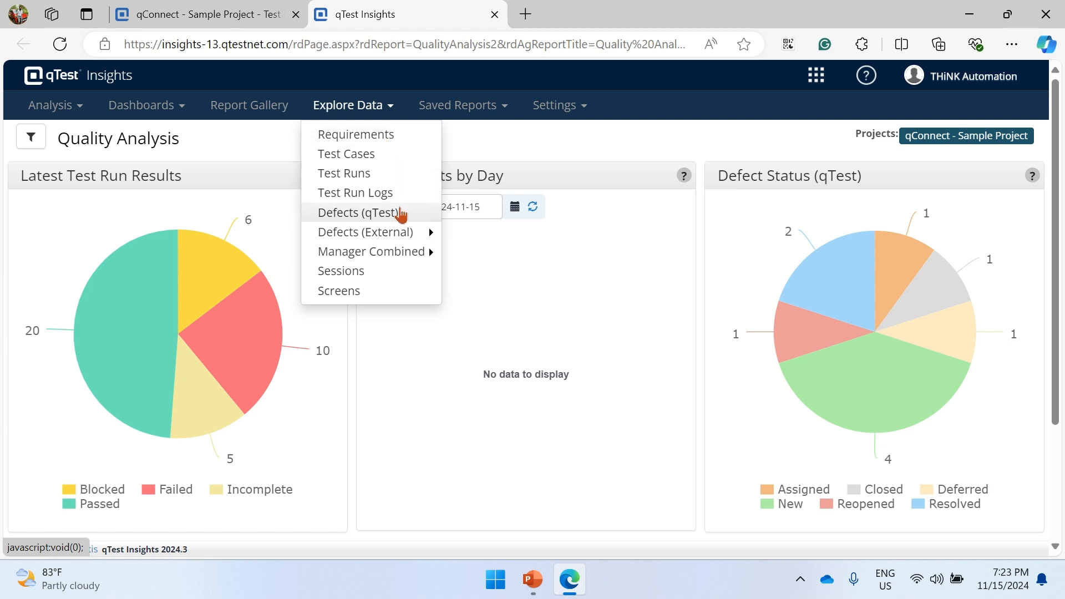
mouse_move(411, 232)
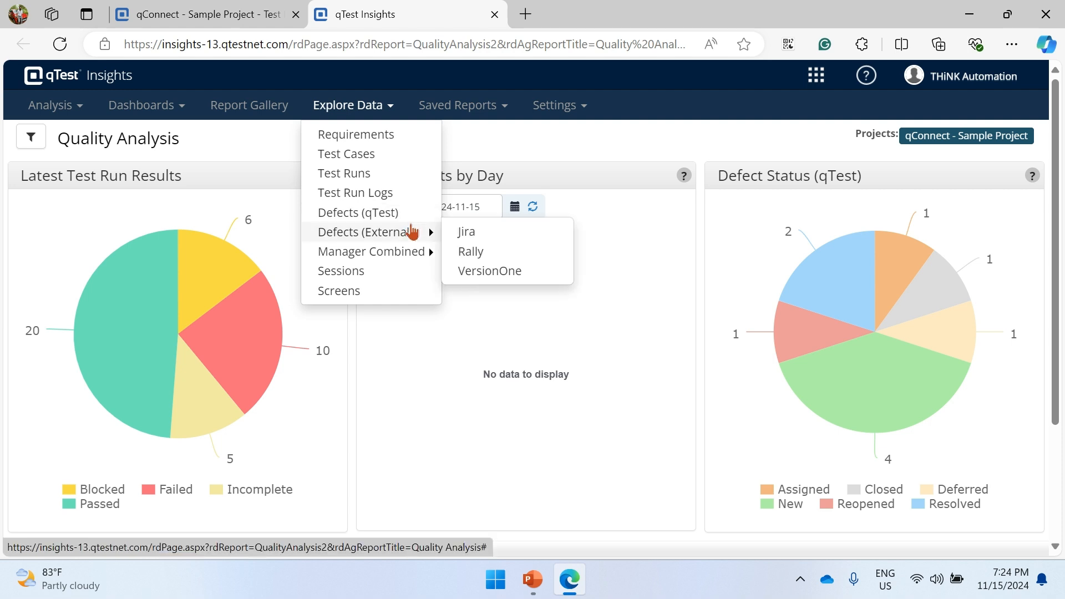
mouse_move(397, 256)
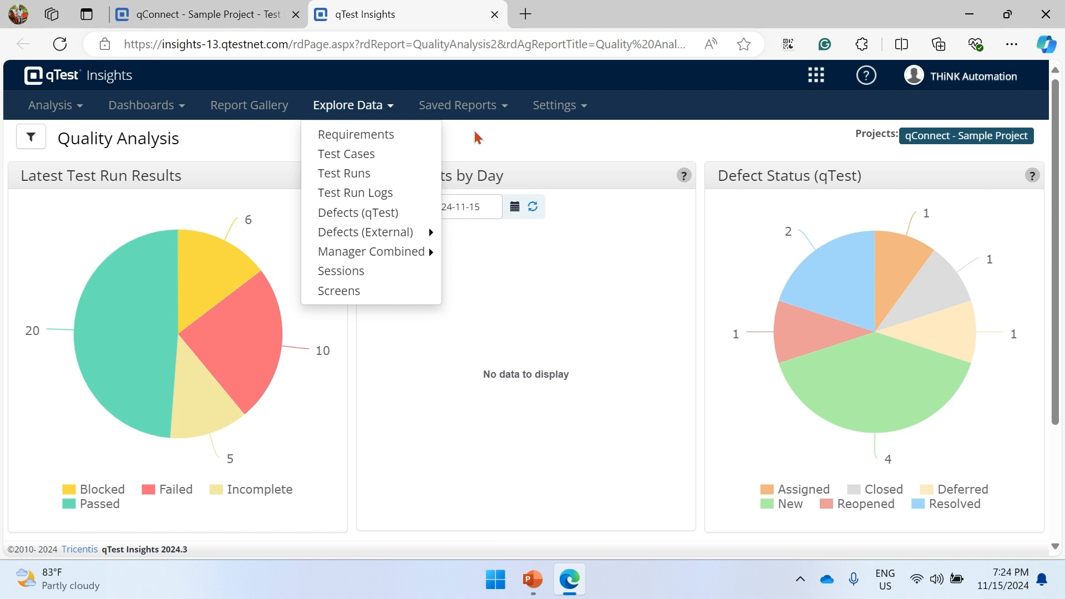
click(573, 138)
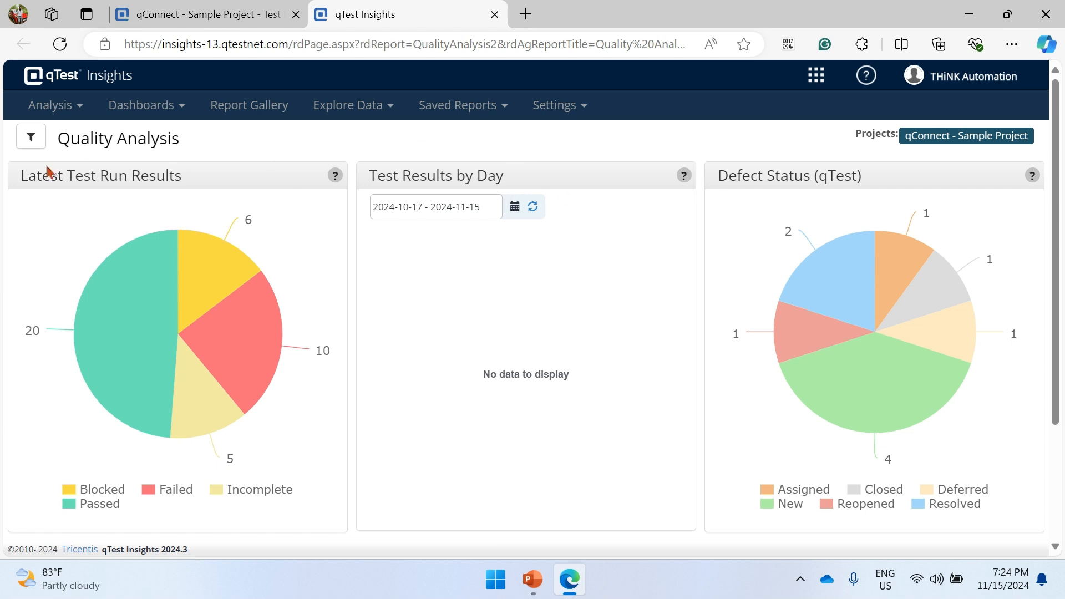
Step: Show the Quality Analysis filters and compare the selectable projects with the project open in qTest Manager
click(26, 143)
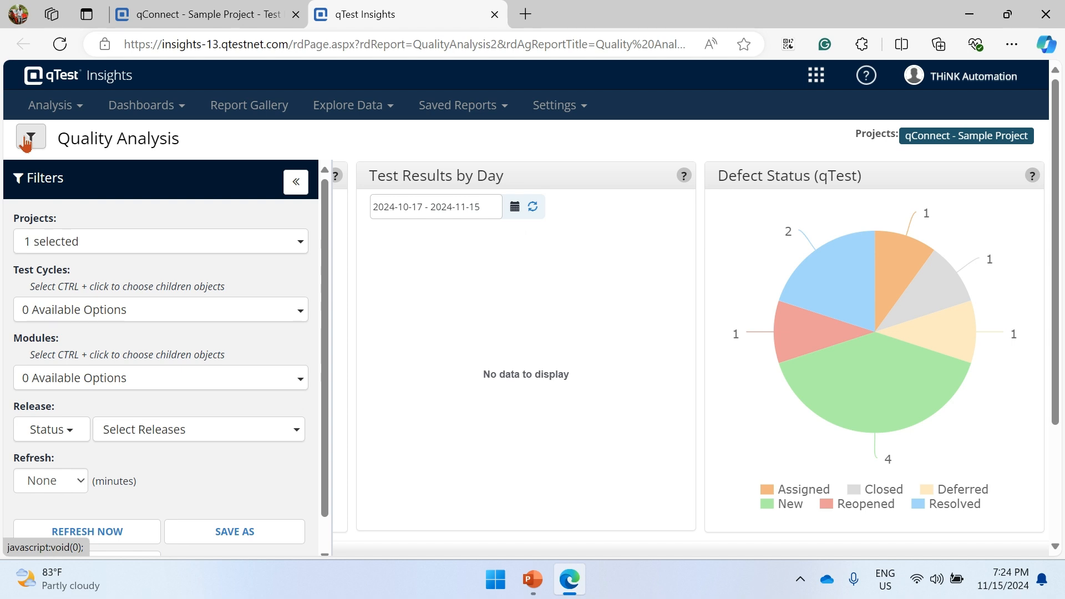
click(87, 244)
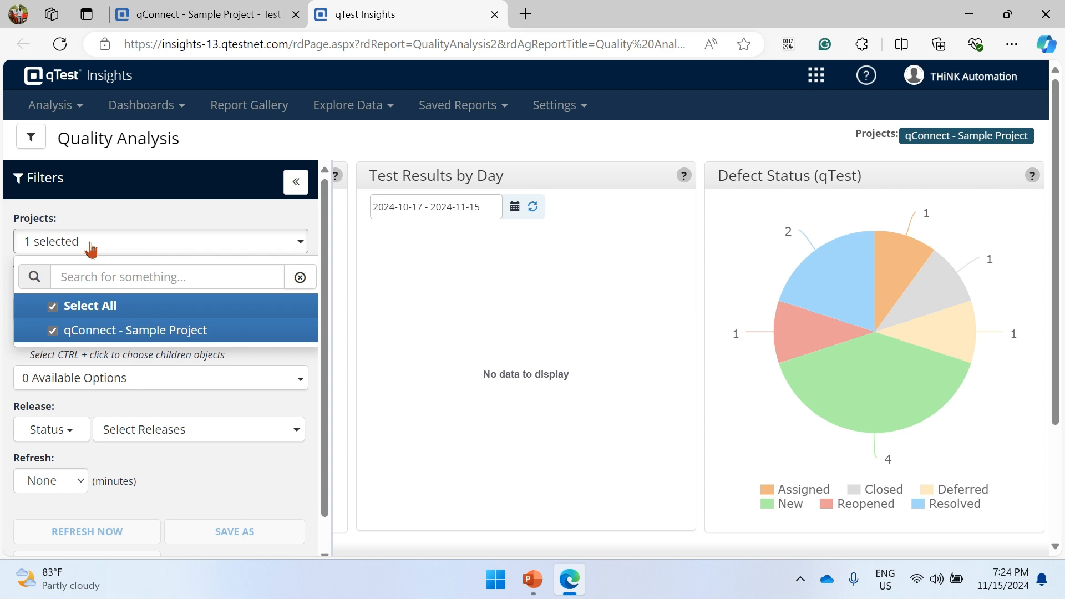
click(229, 22)
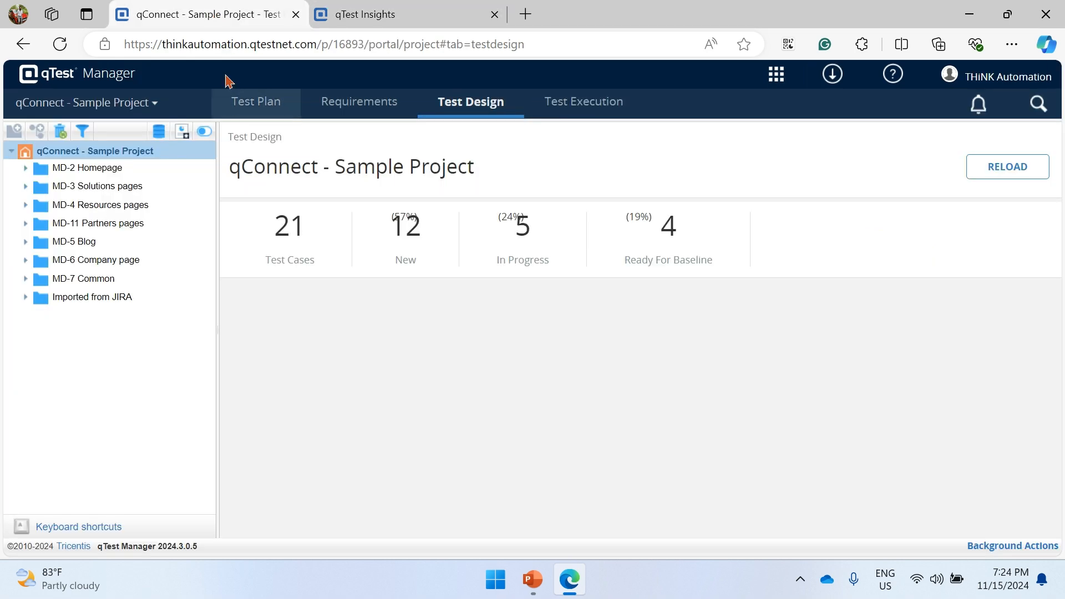
click(340, 22)
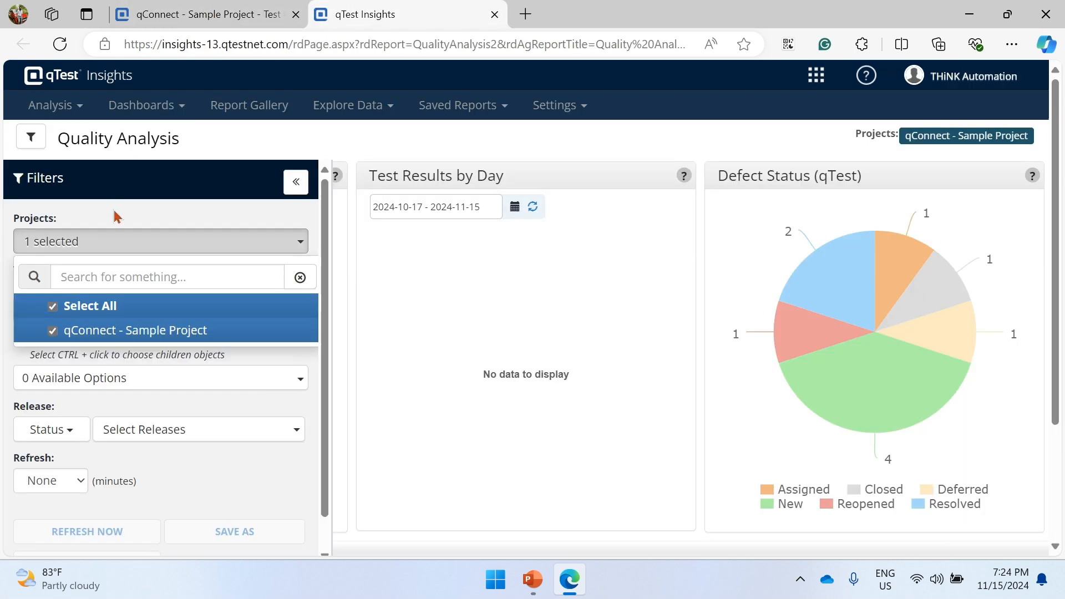
scroll(184, 303, down, 1)
scroll(168, 295, up, 1)
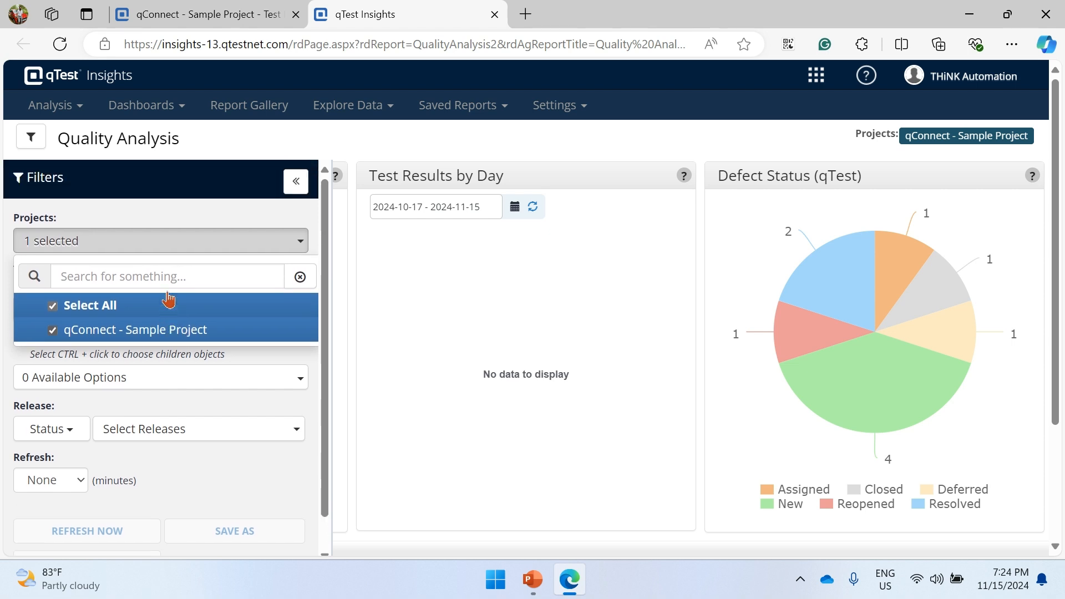
Step: Reopen the project filter's choices and check them against the sample project in qTest Manager once more
click(157, 216)
click(142, 240)
click(167, 210)
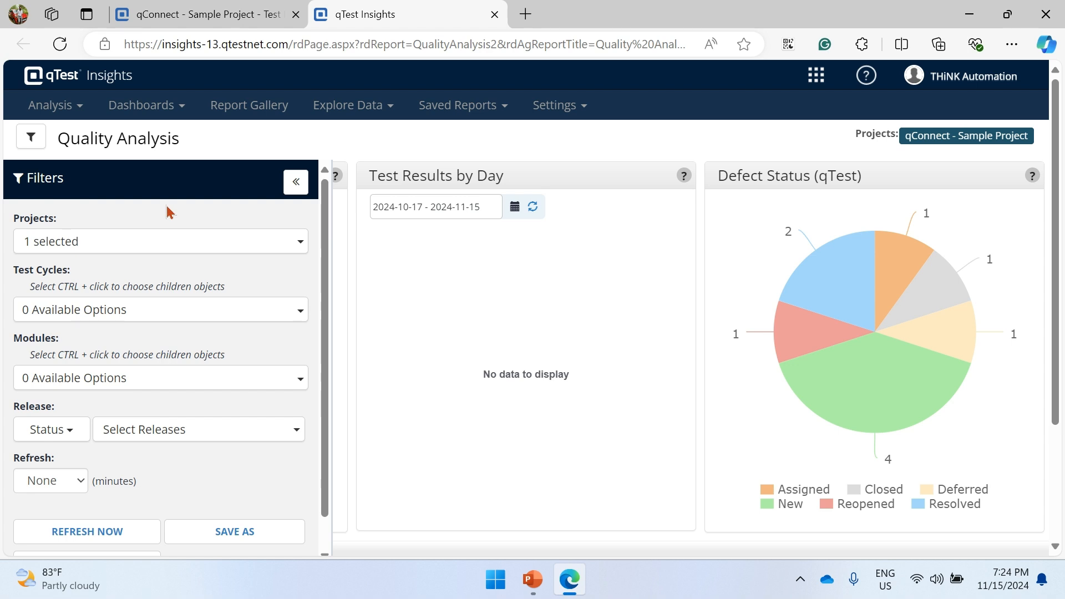
click(147, 243)
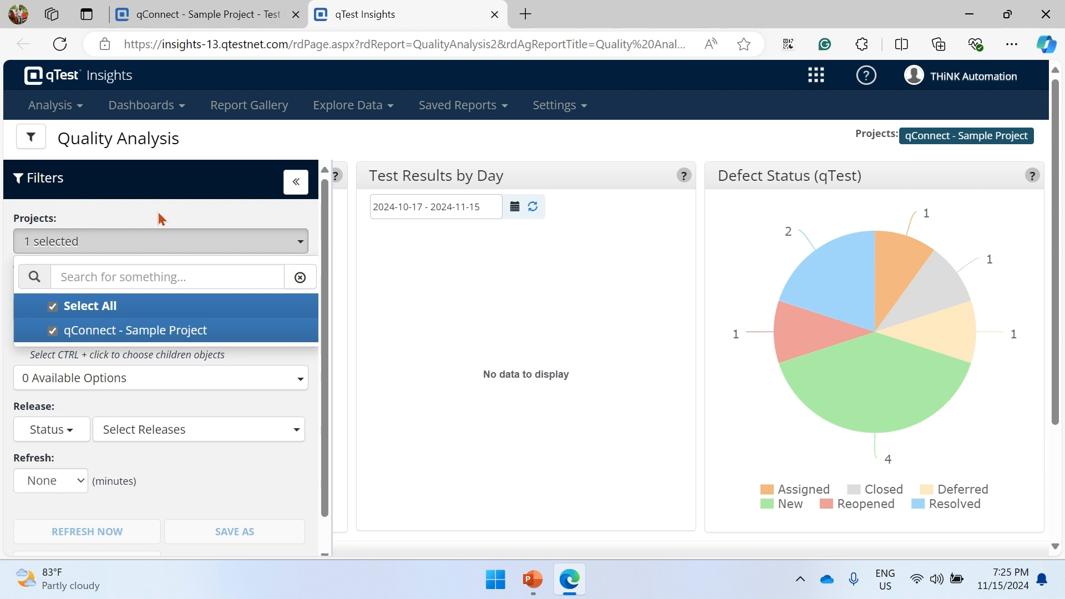
click(191, 15)
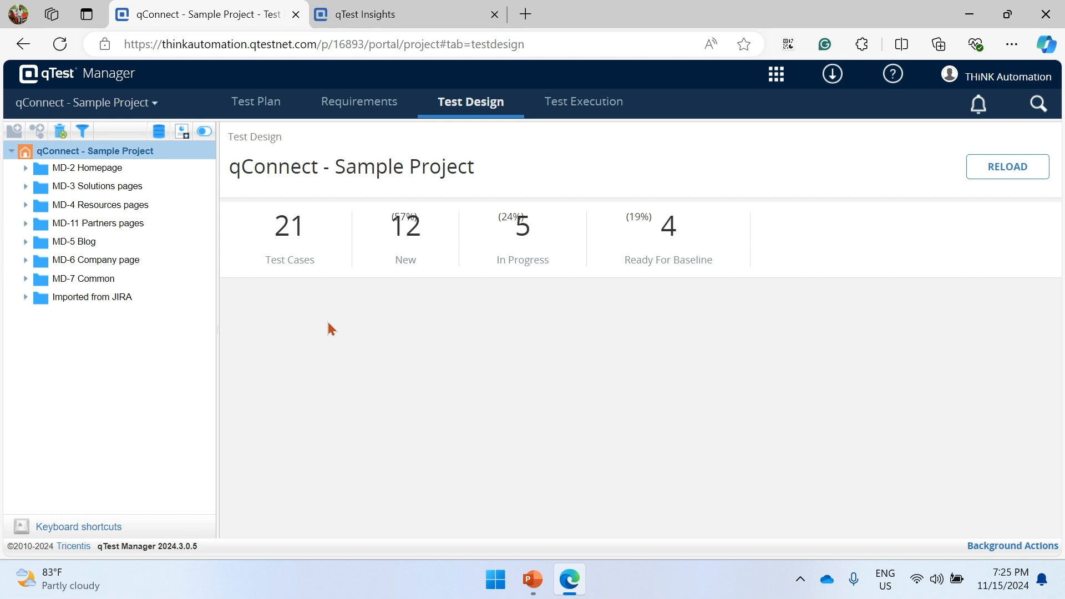
click(366, 16)
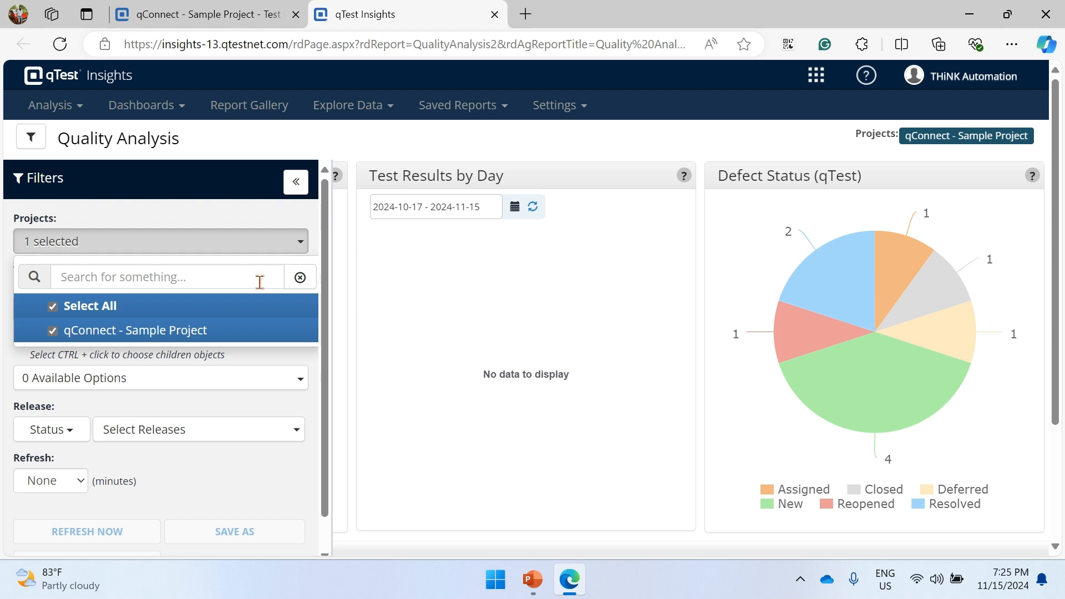
Step: Refresh the Quality Analysis report with the qConnect - Sample Project filter kept selected
click(250, 241)
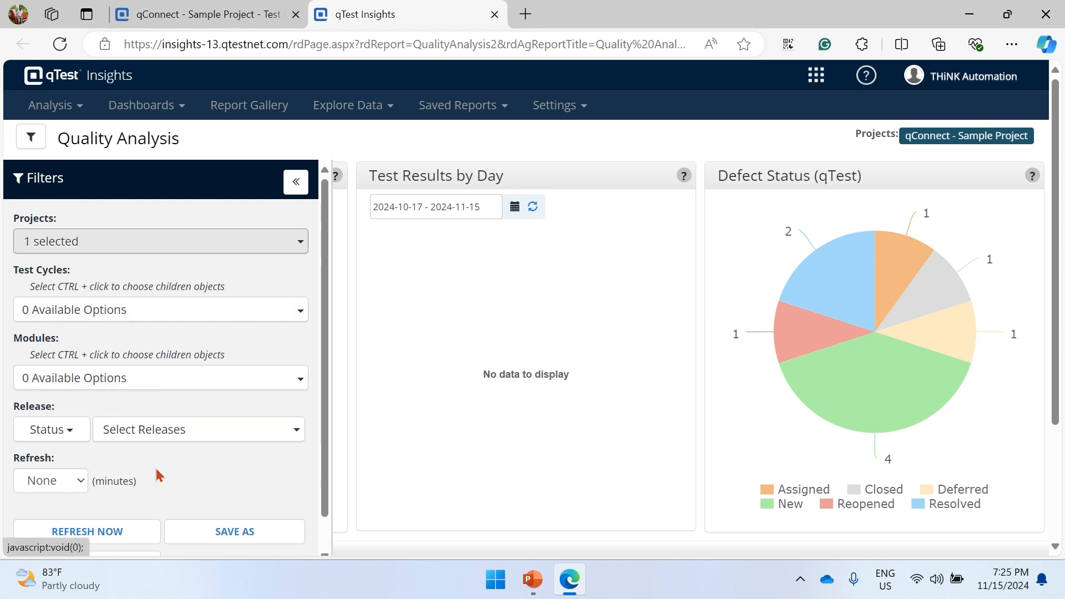
scroll(200, 485, down, 1)
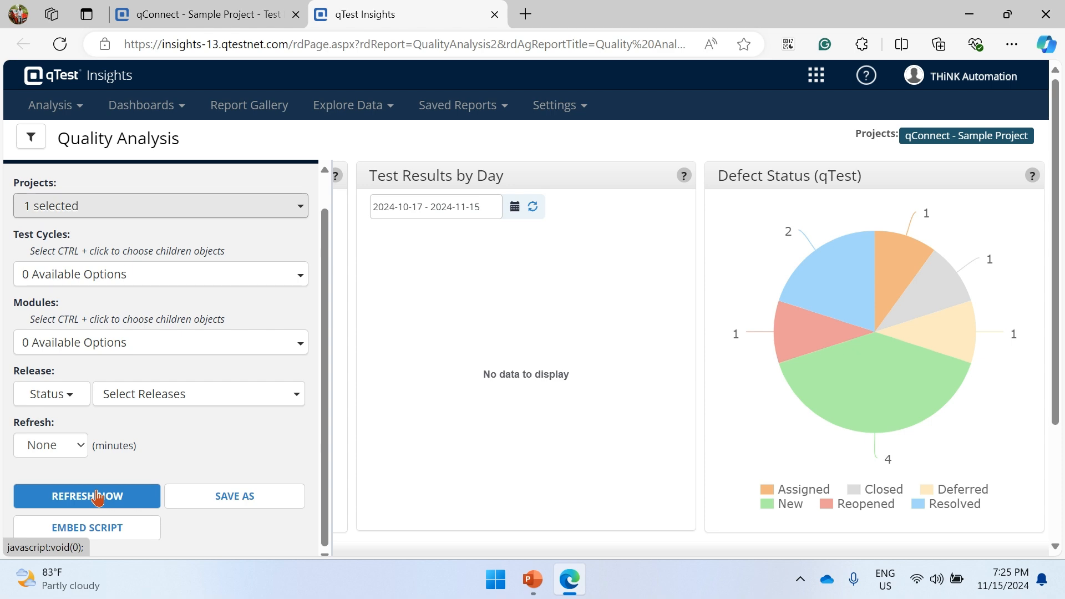
click(138, 502)
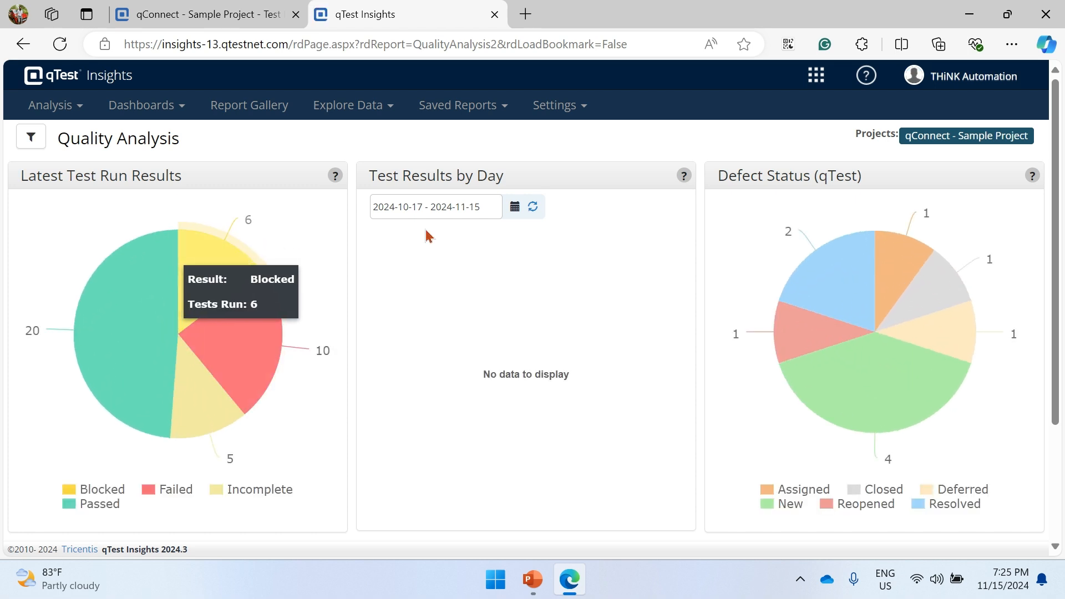
Step: Add the Sprint field to the selected Jira defect custom fields and save the selection
click(569, 111)
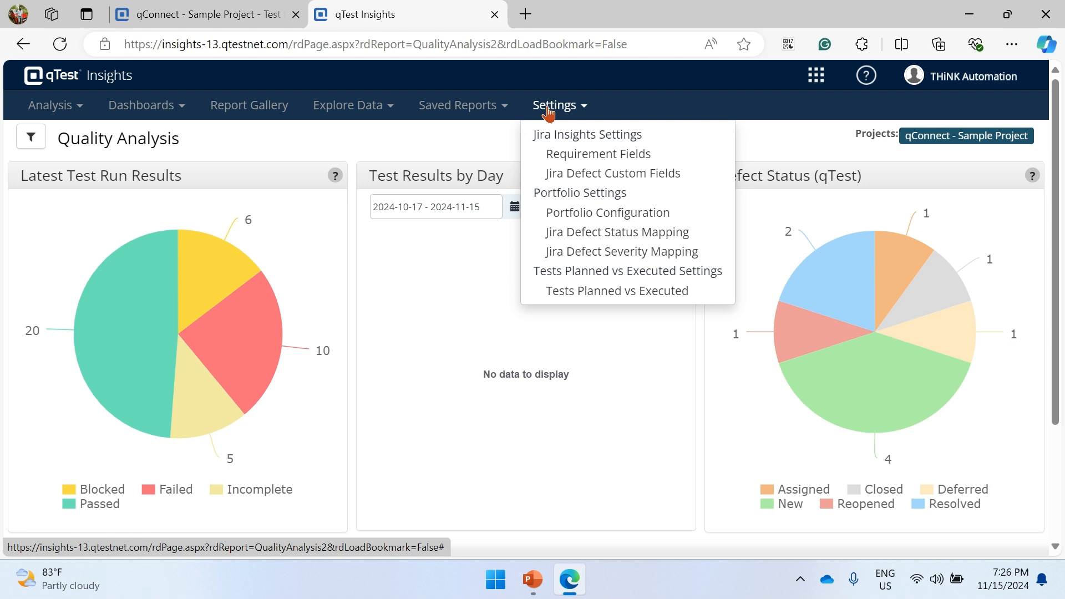
click(593, 175)
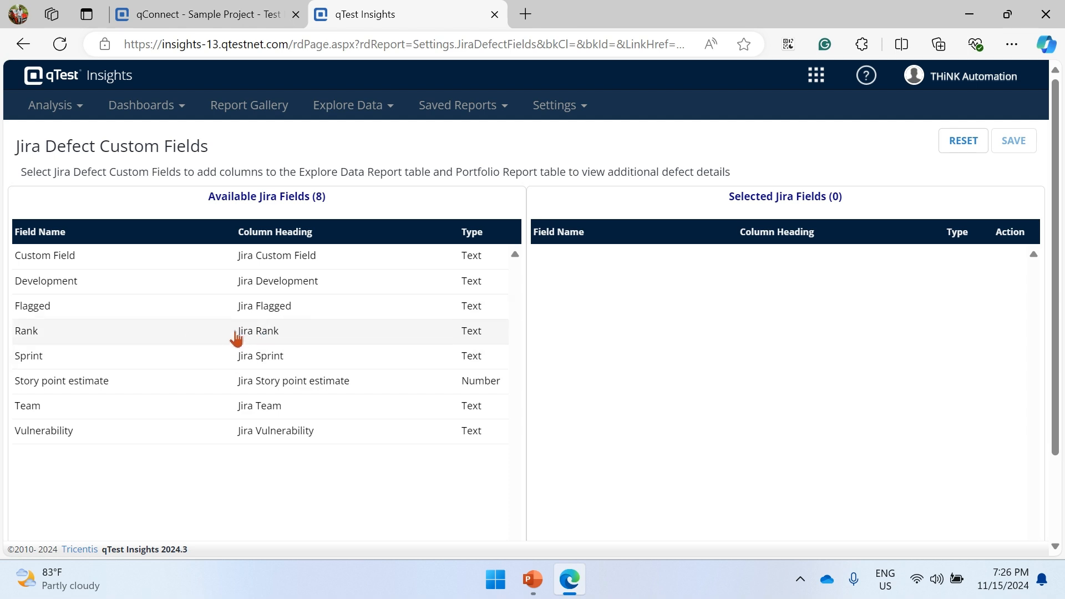
drag(52, 362, 673, 300)
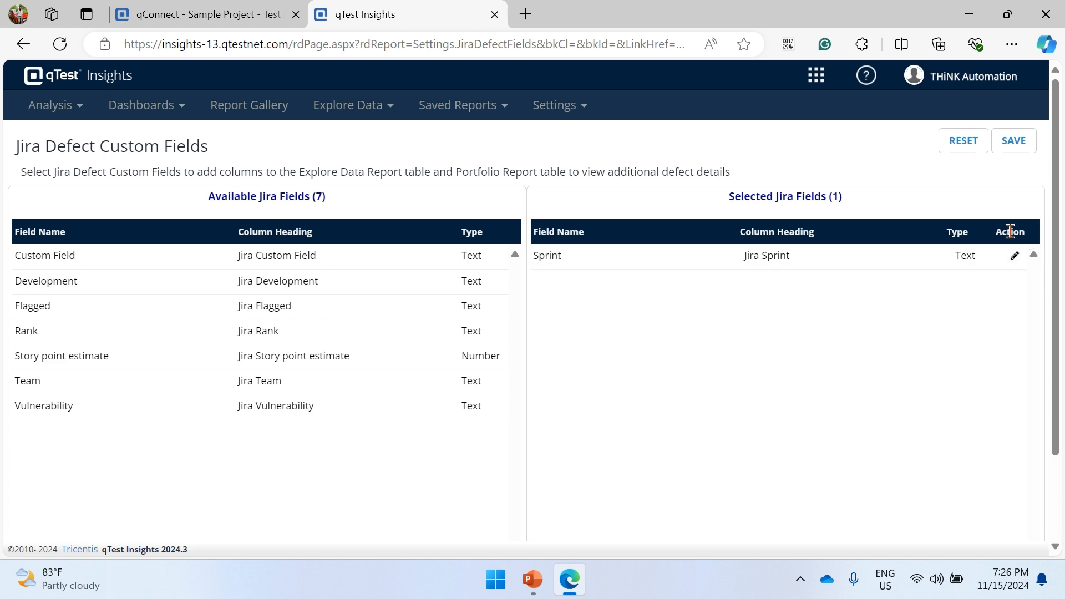
click(1013, 142)
Step: Open the Jira requirement fields settings
click(558, 105)
click(584, 149)
click(559, 109)
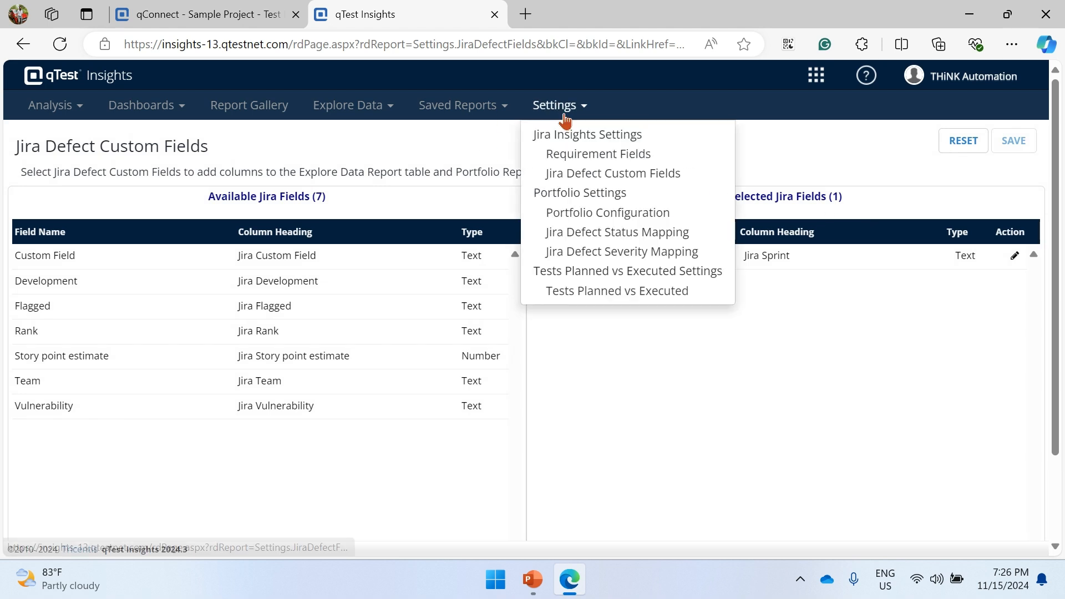
click(579, 154)
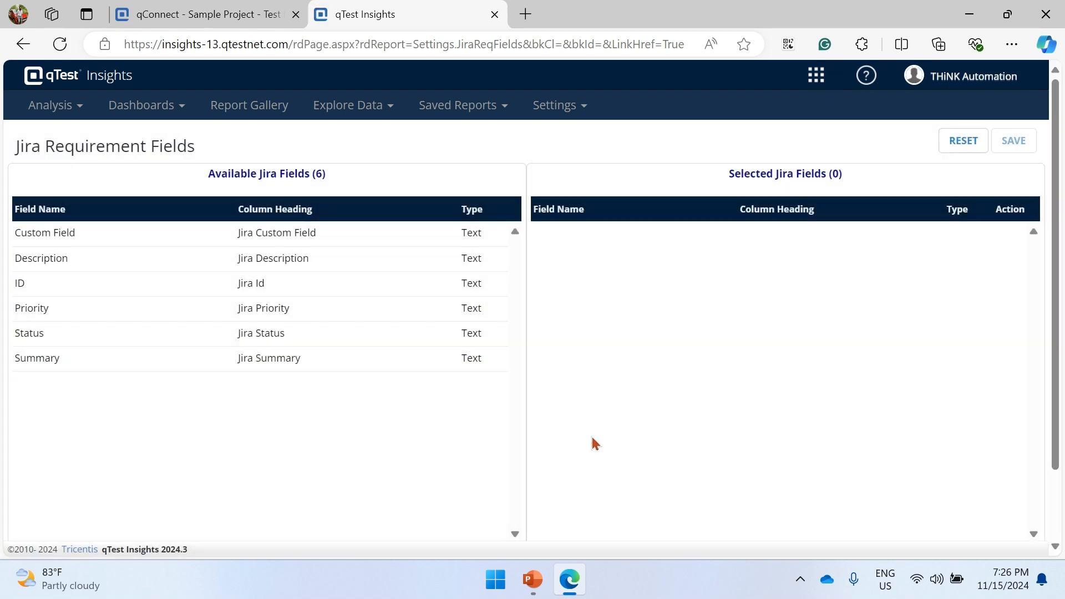
Step: Add the ID field to the selected Jira requirement fields and save the selection
drag(236, 287, 775, 271)
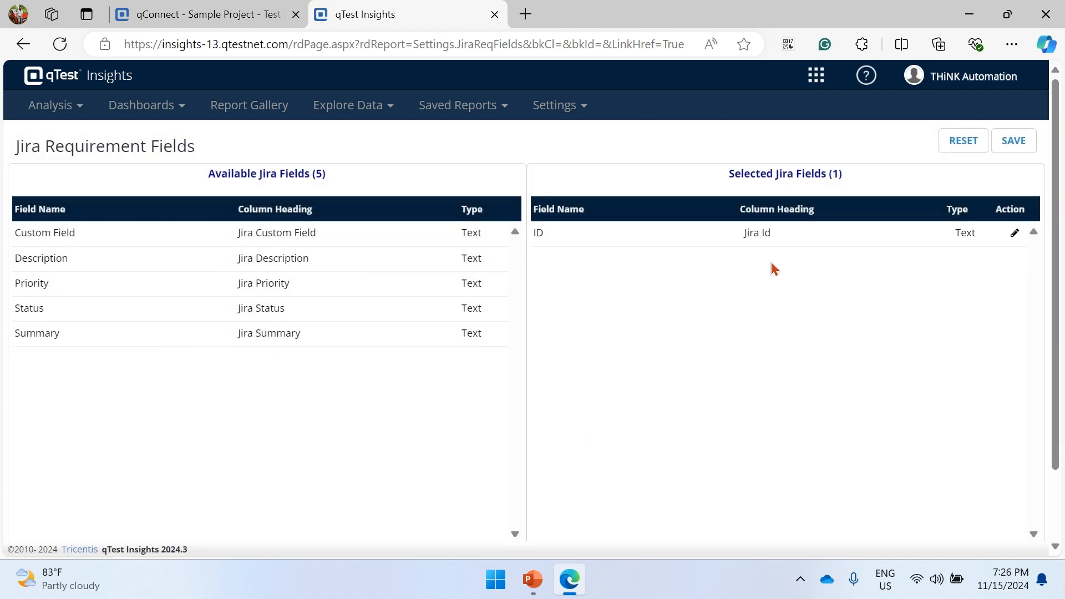
click(1014, 141)
Step: Open the Quality Analysis report and review its charts and the By Project table of manual tests and defects
click(71, 113)
click(70, 134)
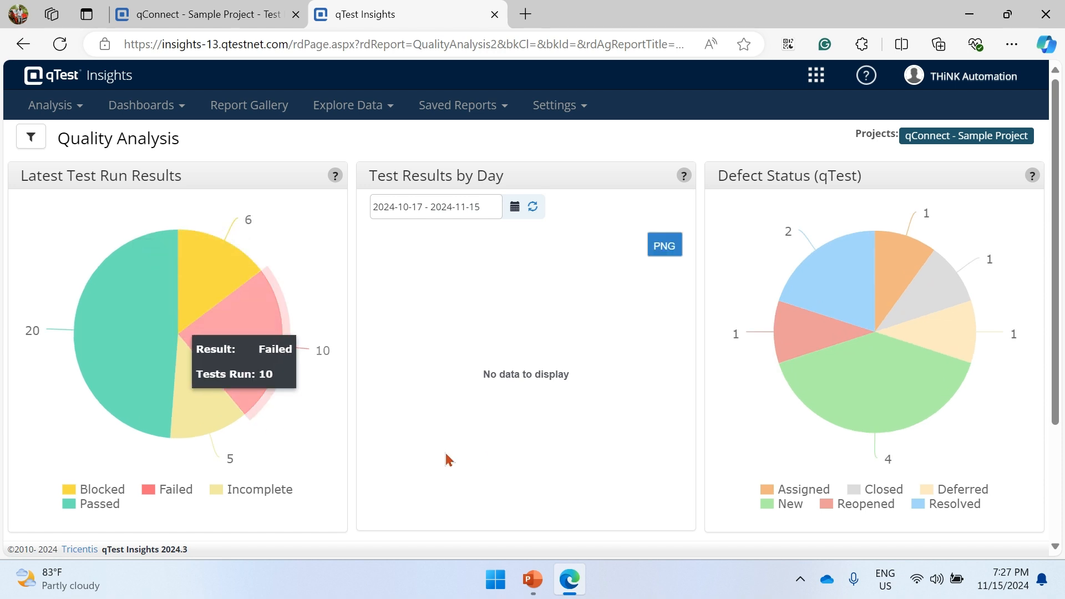
scroll(483, 476, down, 1)
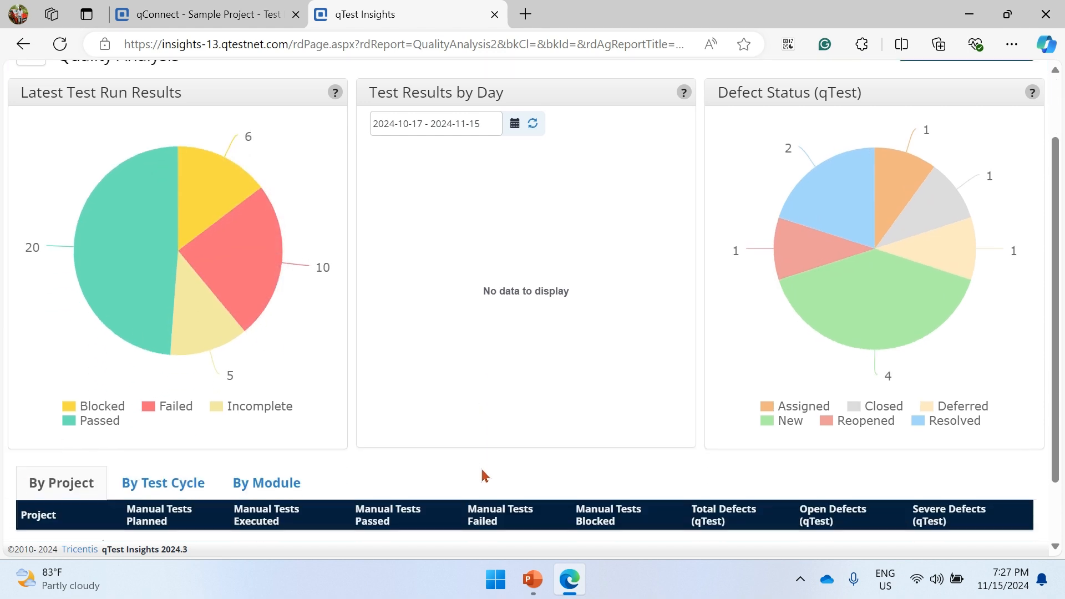
scroll(483, 476, down, 1)
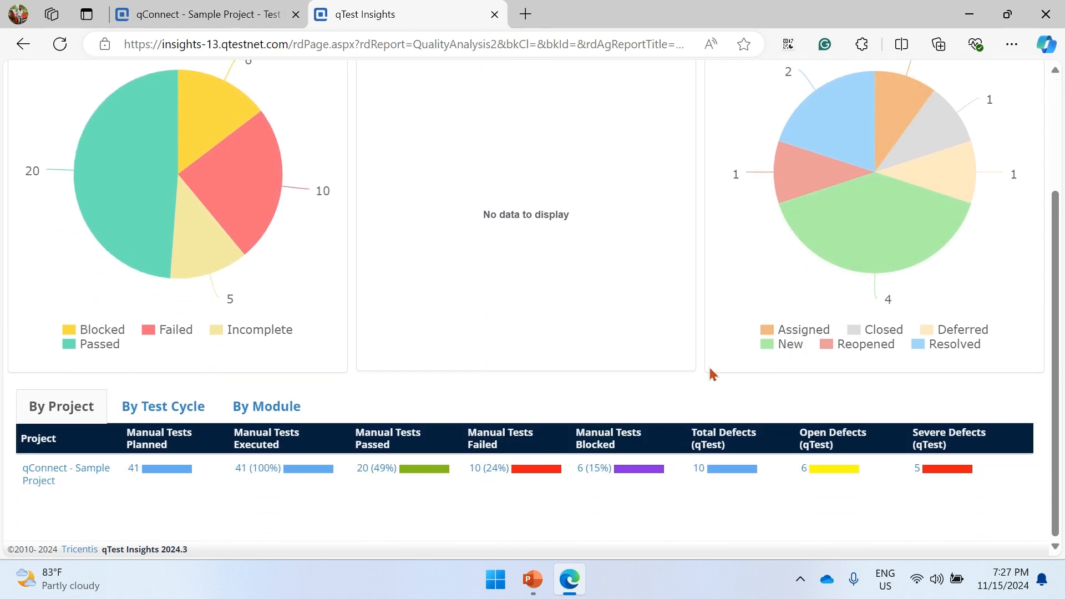
scroll(716, 373, up, 1)
scroll(716, 372, up, 1)
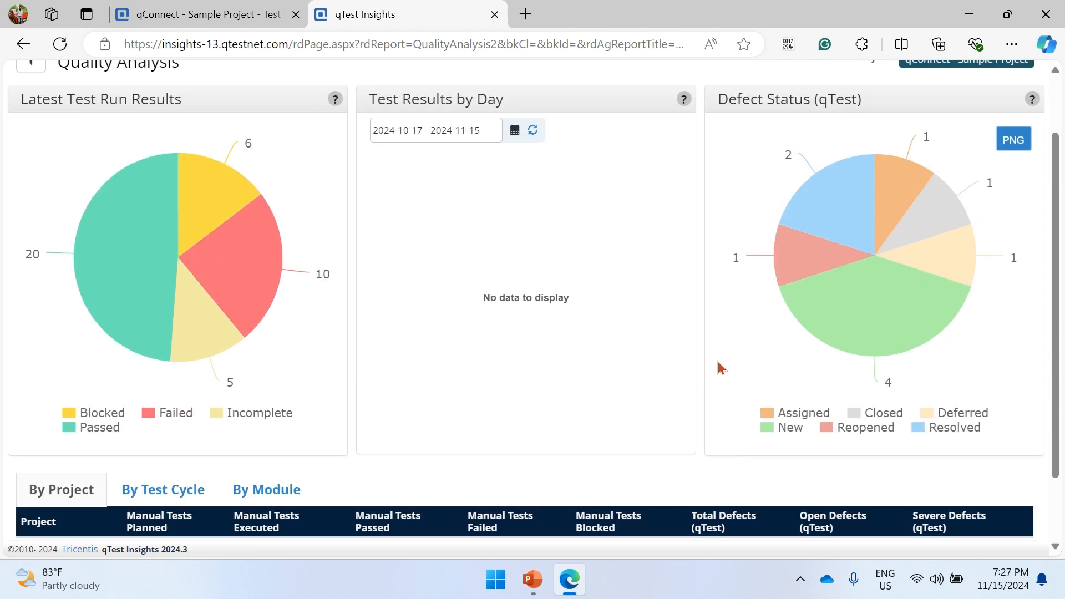
scroll(720, 368, down, 1)
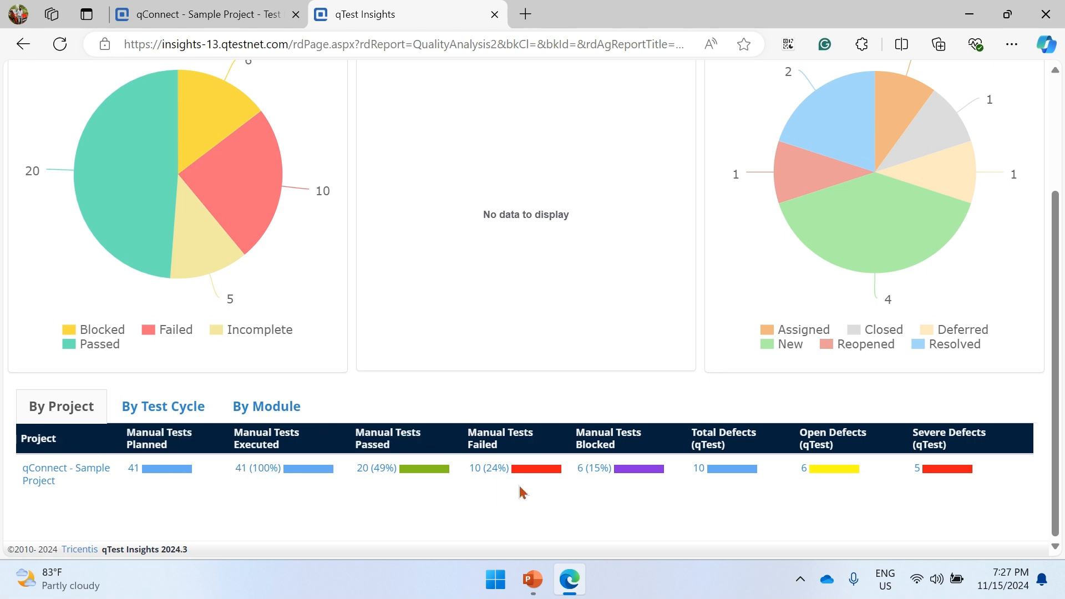
Step: Drill down into the sample project's passed manual tests and look through the test run list
click(370, 473)
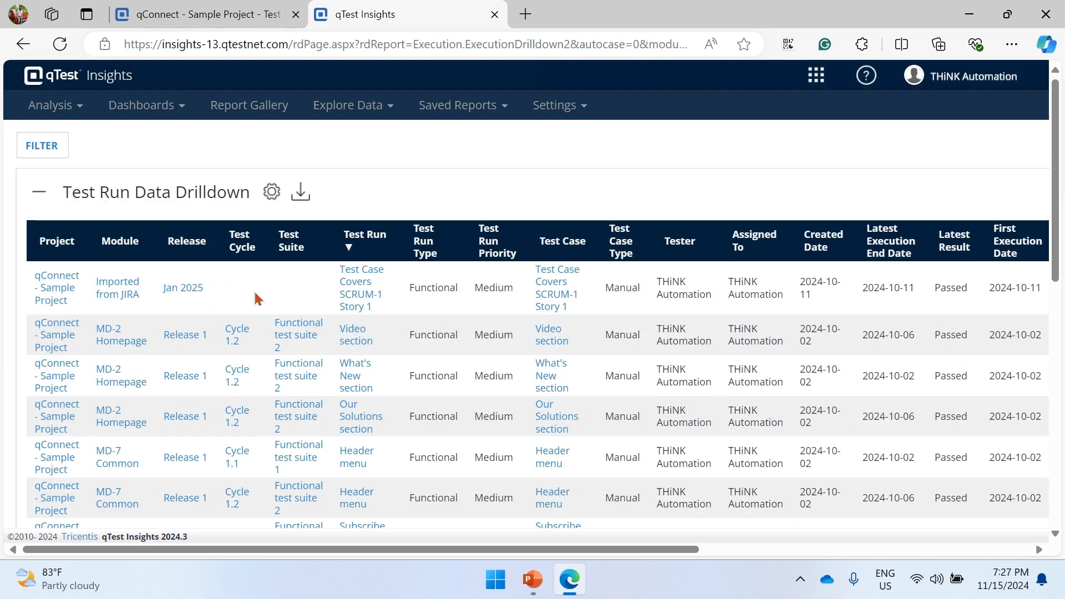
scroll(333, 366, down, 10)
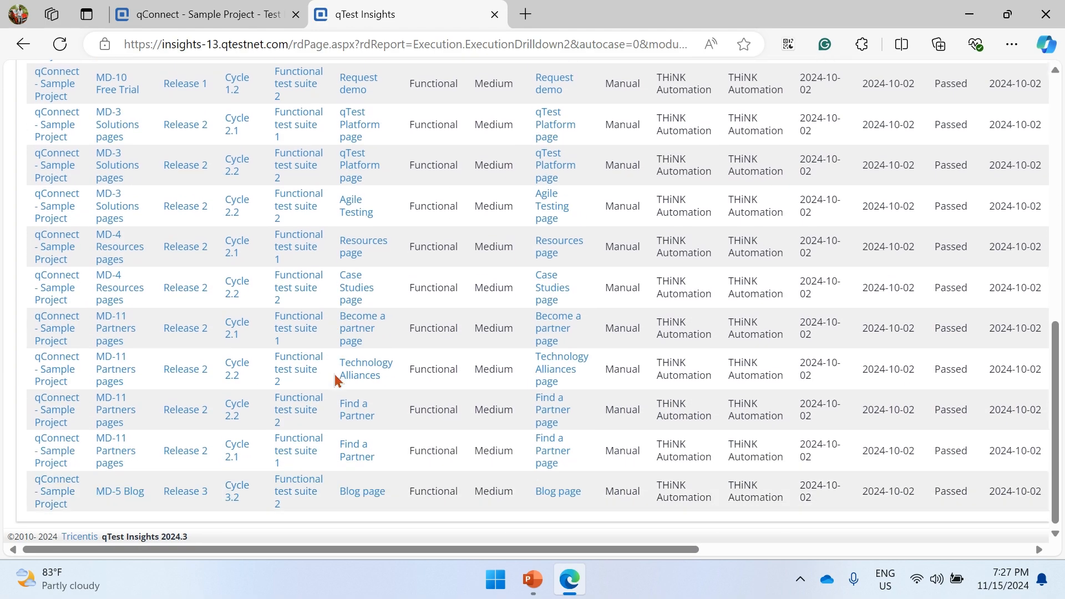
scroll(336, 380, up, 10)
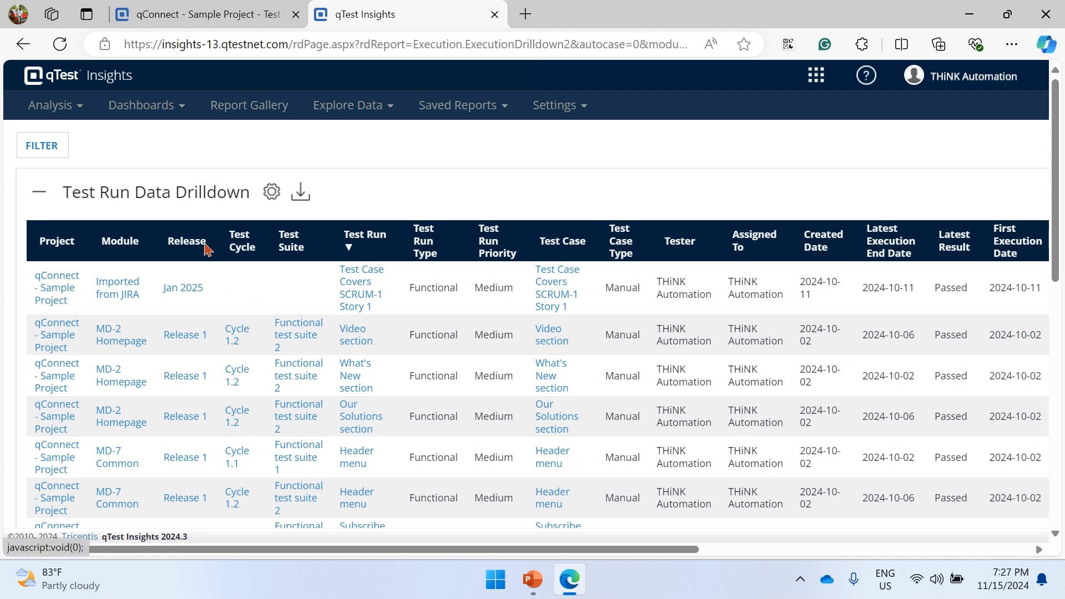
Step: Return to the Quality Analysis report, resubmitting its form data, and set the Test Results by Day range to Last 90 Days
click(23, 51)
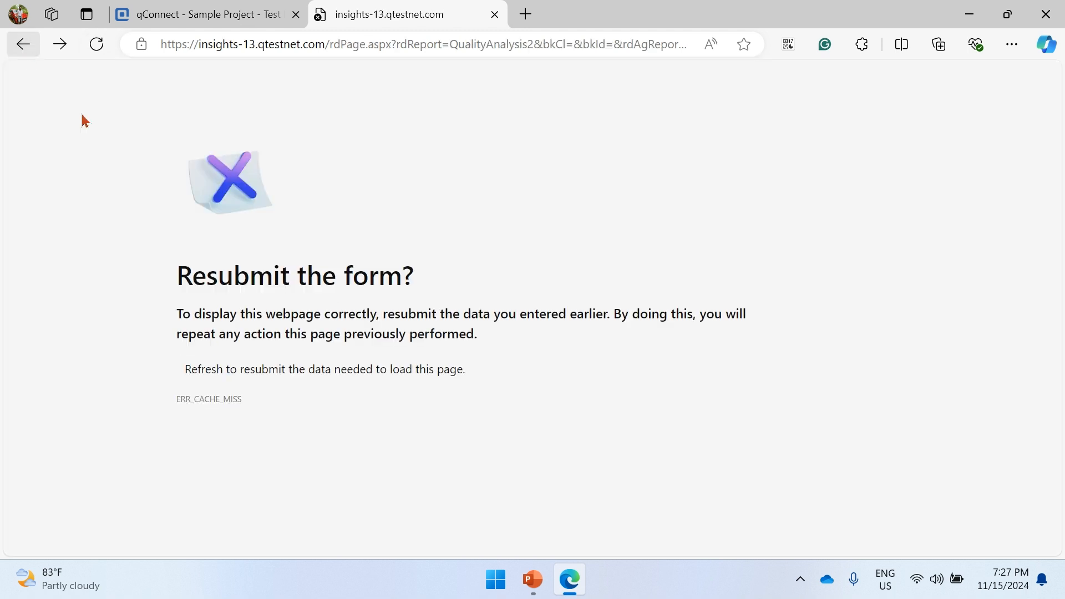
click(97, 44)
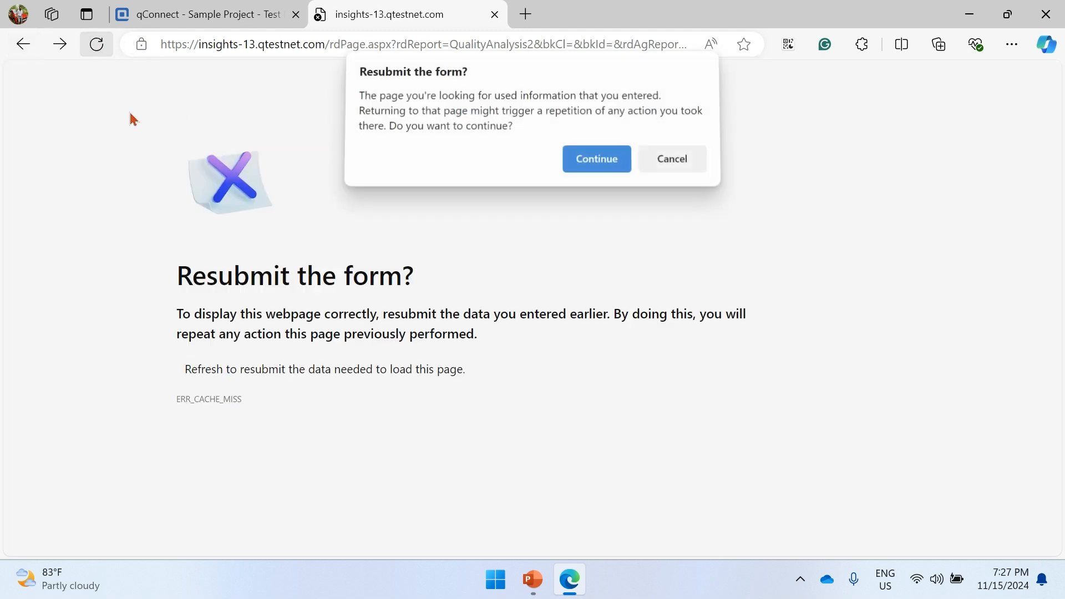
click(577, 172)
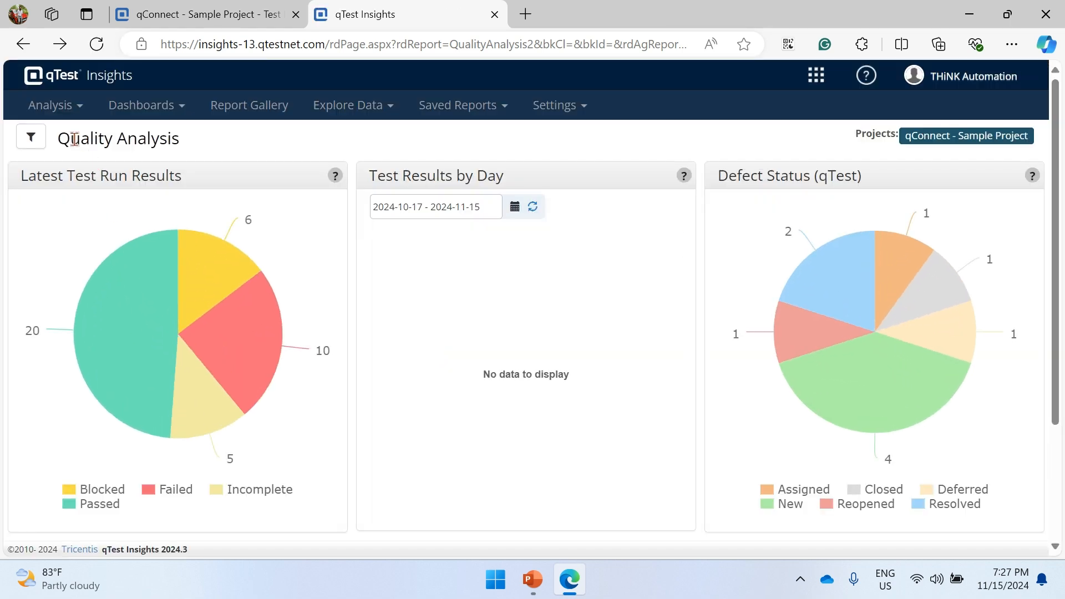
click(515, 208)
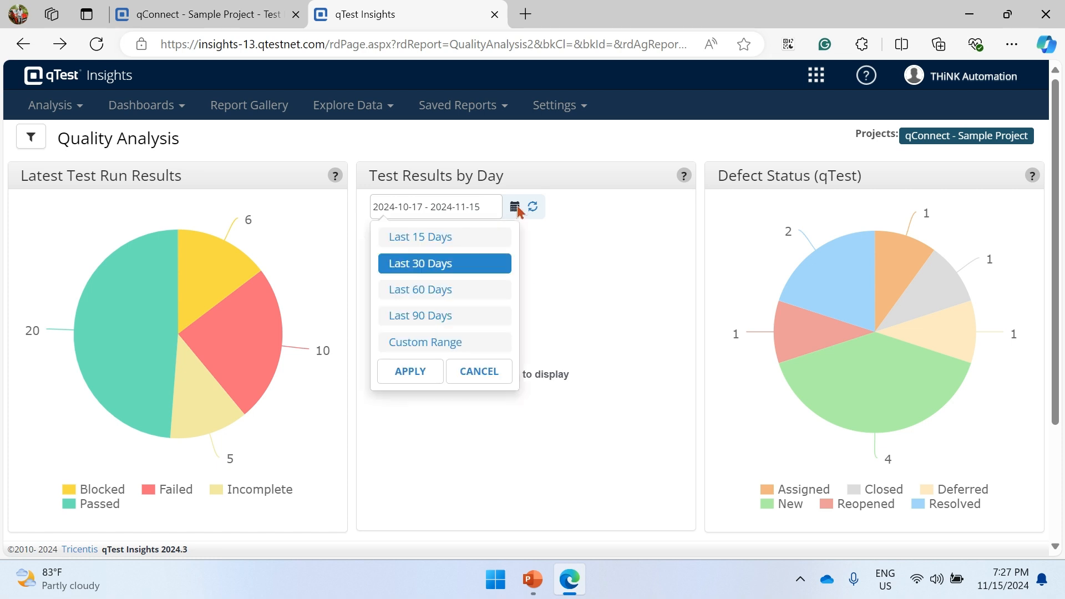
click(461, 316)
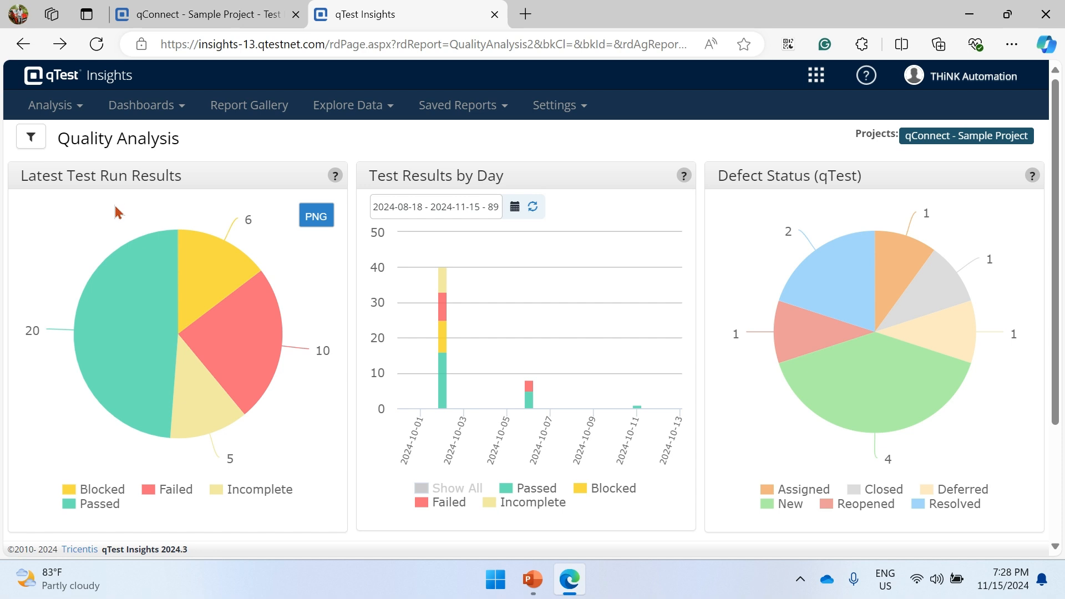
Step: Open the Coverage Analysis report and examine the requirements coverage map, run results chart and Coverage table
click(37, 106)
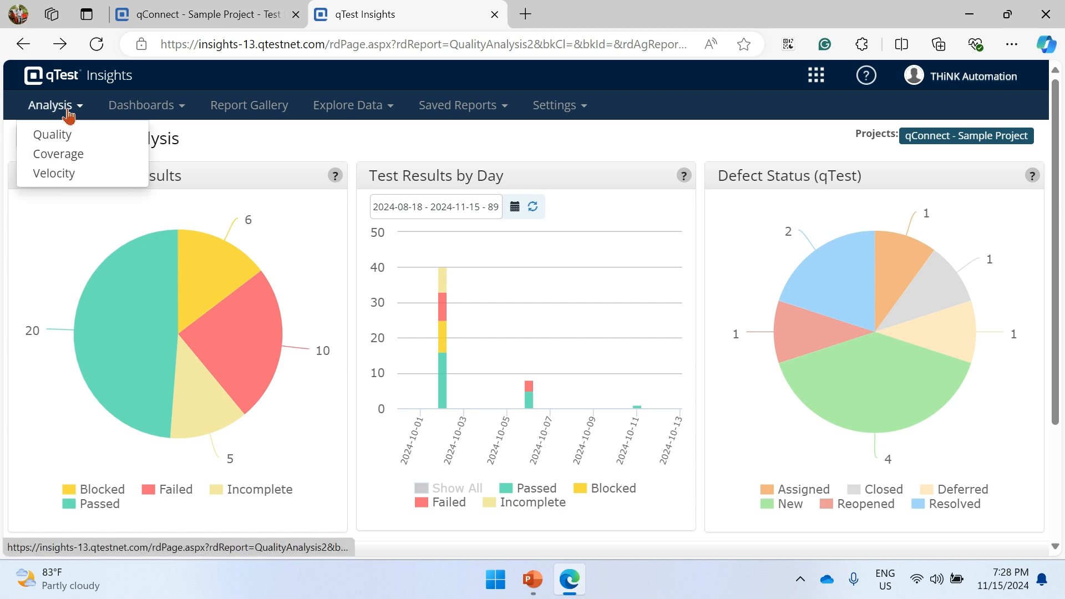
click(58, 154)
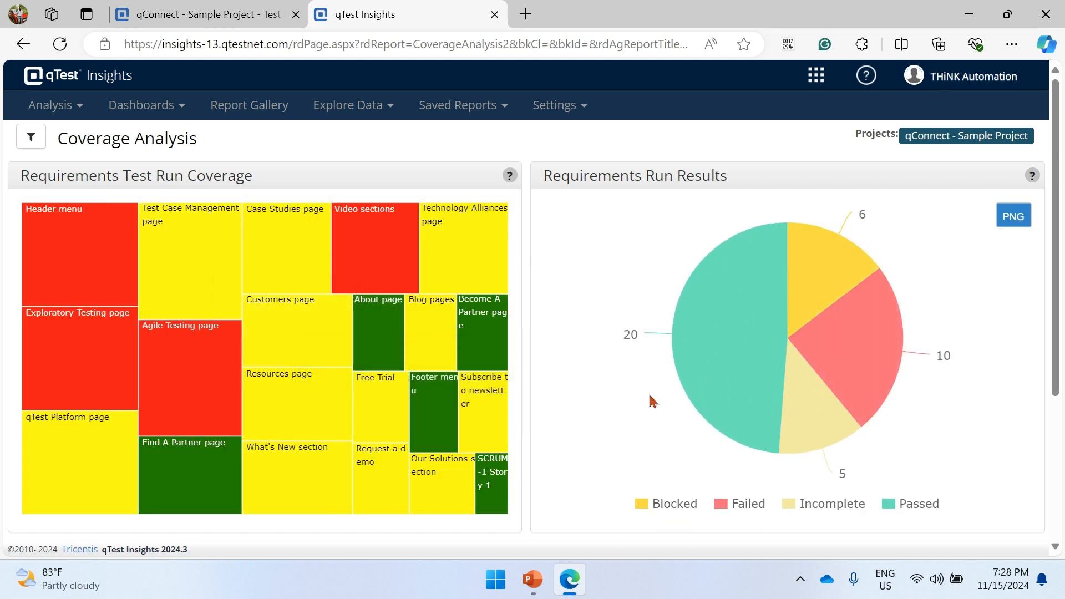
scroll(645, 395, down, 2)
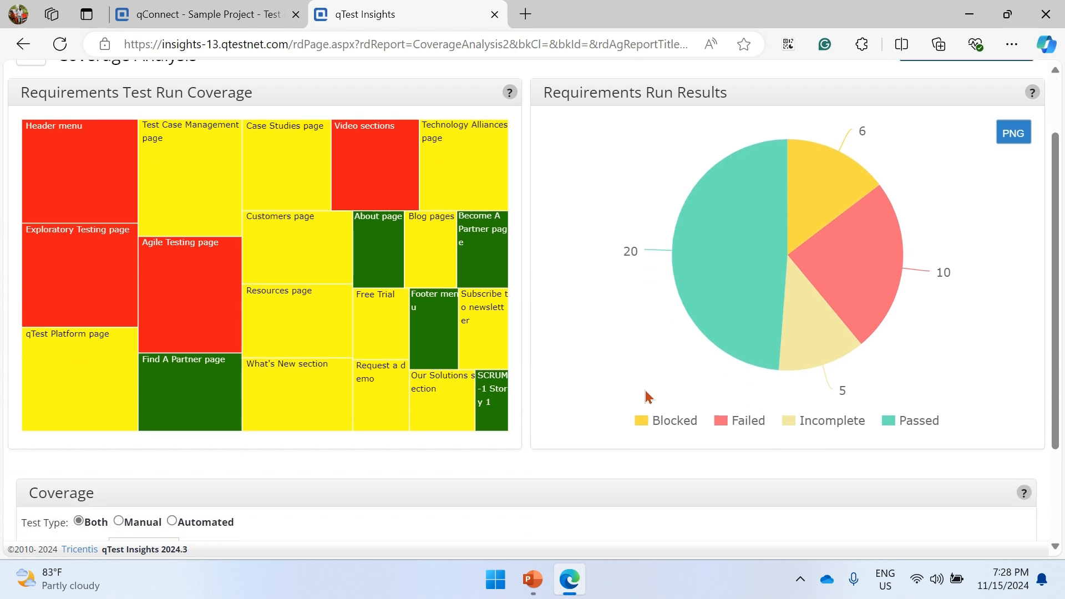
mouse_move(710, 296)
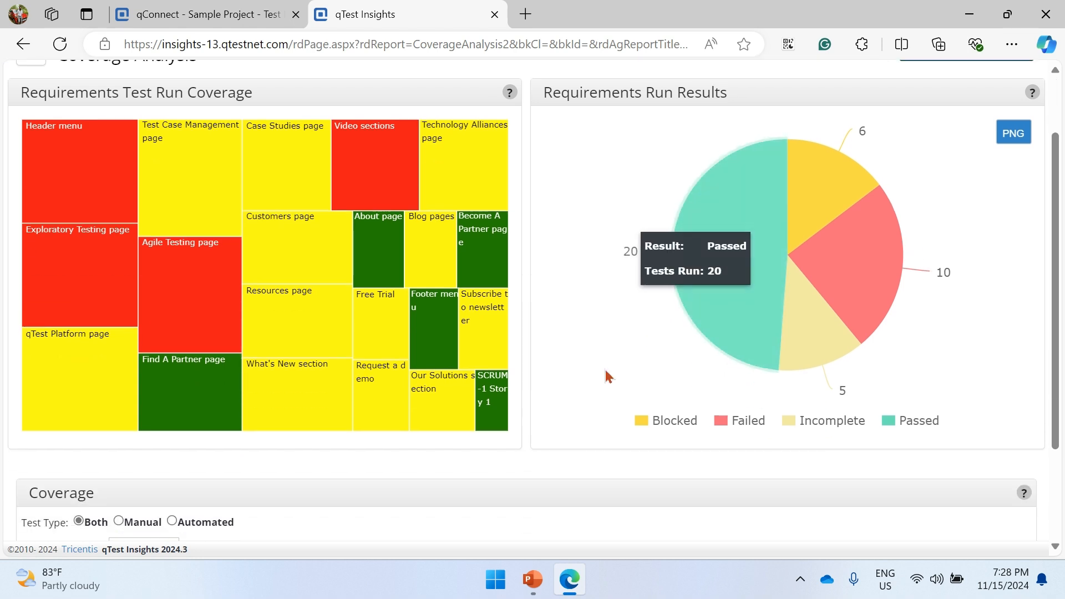
scroll(606, 374, down, 3)
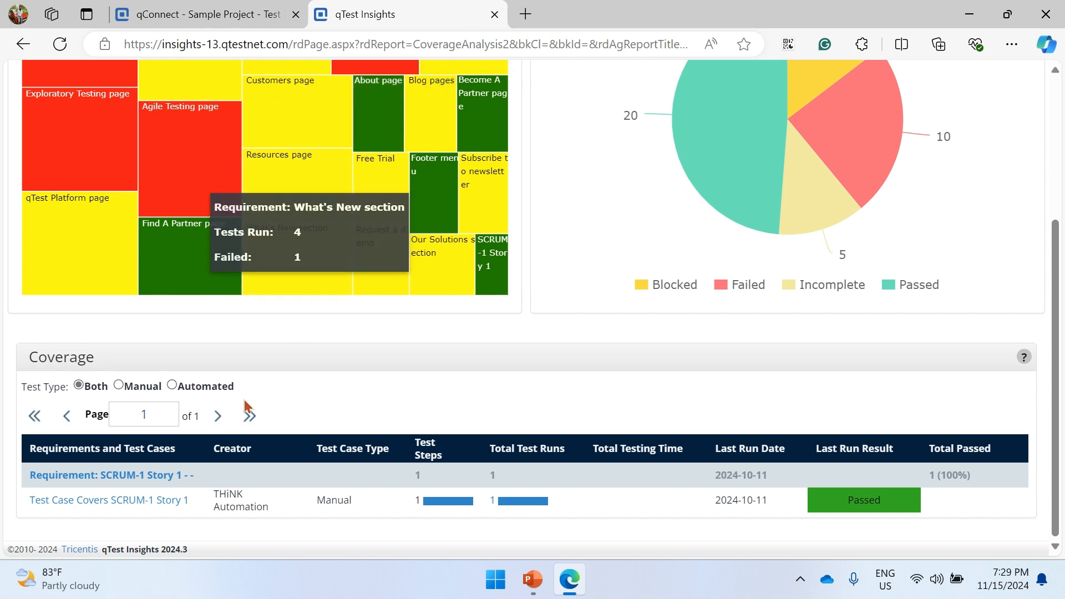
scroll(230, 430, up, 2)
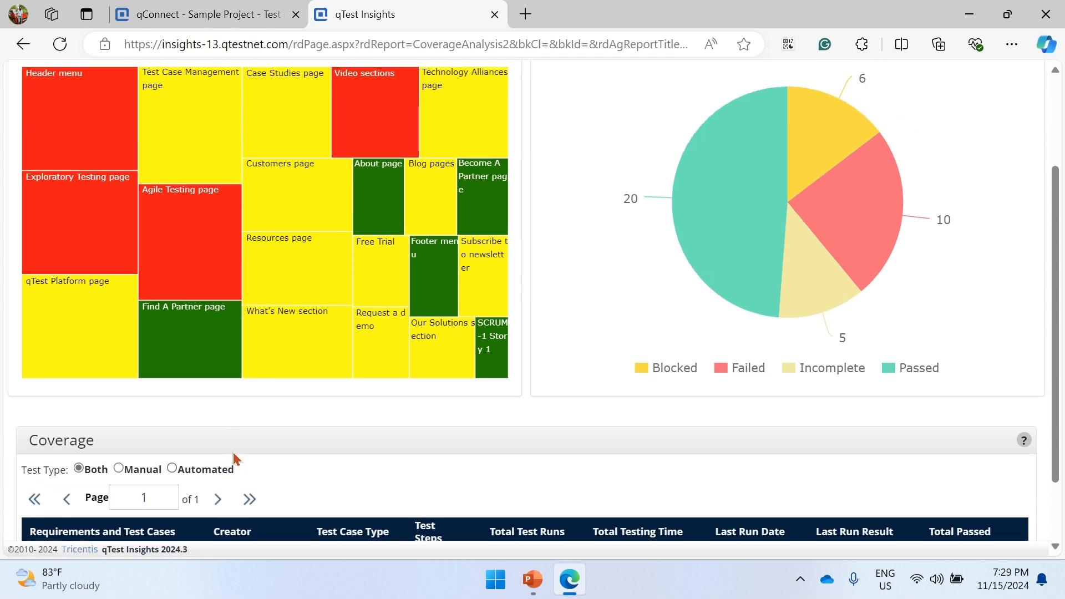
scroll(233, 459, up, 3)
click(30, 138)
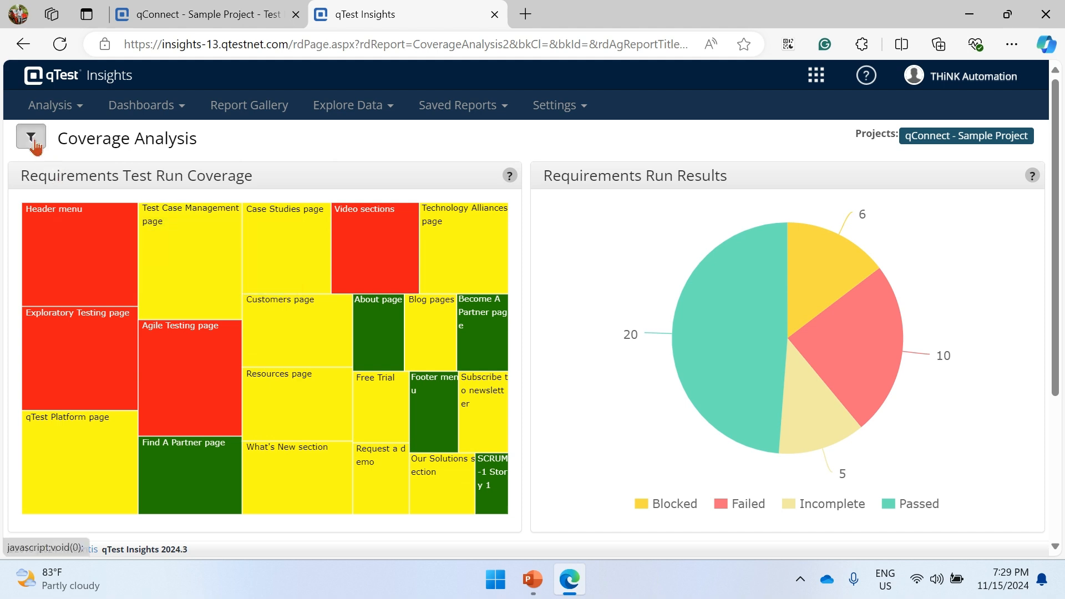
Step: Open the Velocity Analysis report and examine its planned, requirement and defect charts and the per-assignee Velocity table
click(71, 105)
click(74, 173)
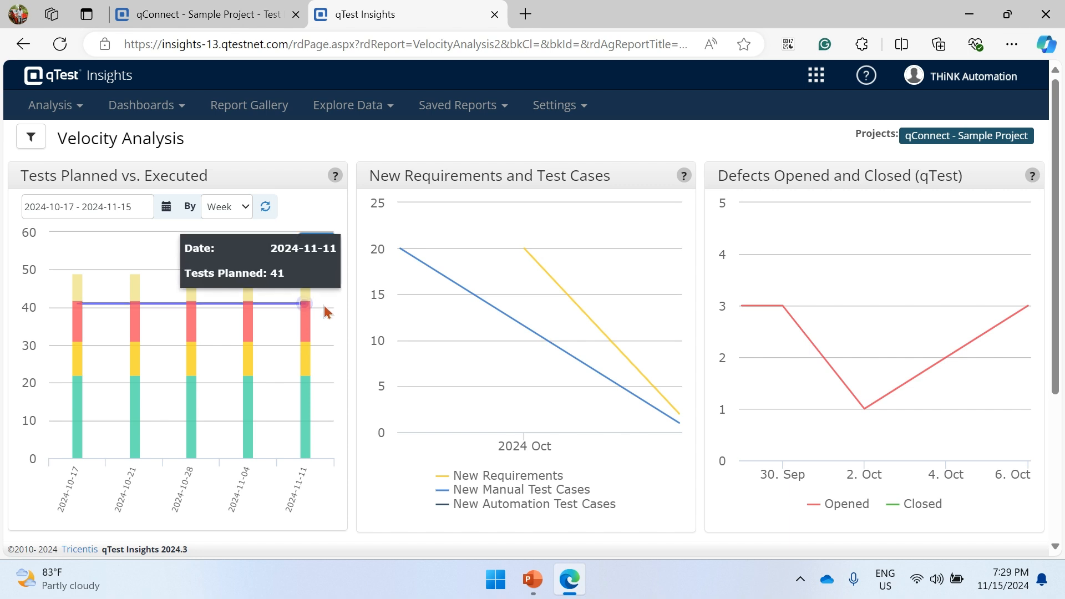
scroll(435, 429, down, 1)
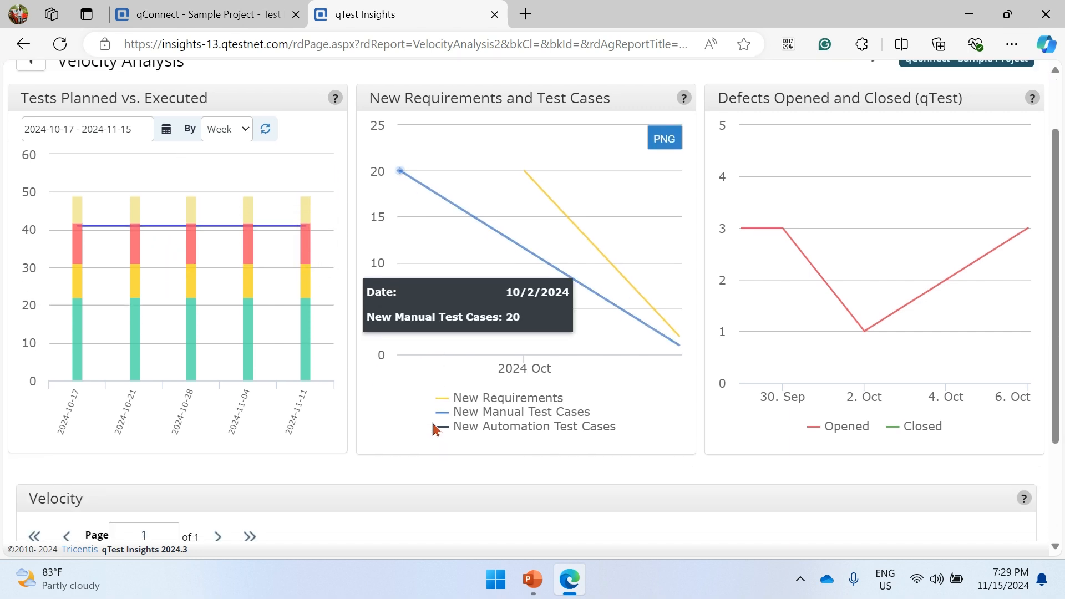
scroll(436, 431, up, 1)
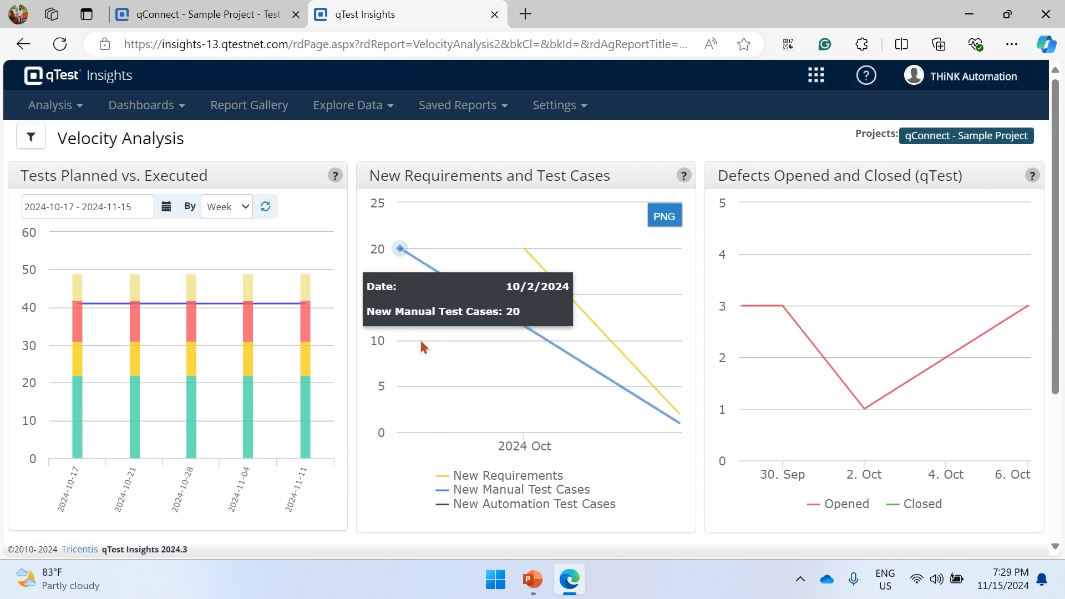
scroll(631, 395, down, 1)
scroll(631, 395, down, 3)
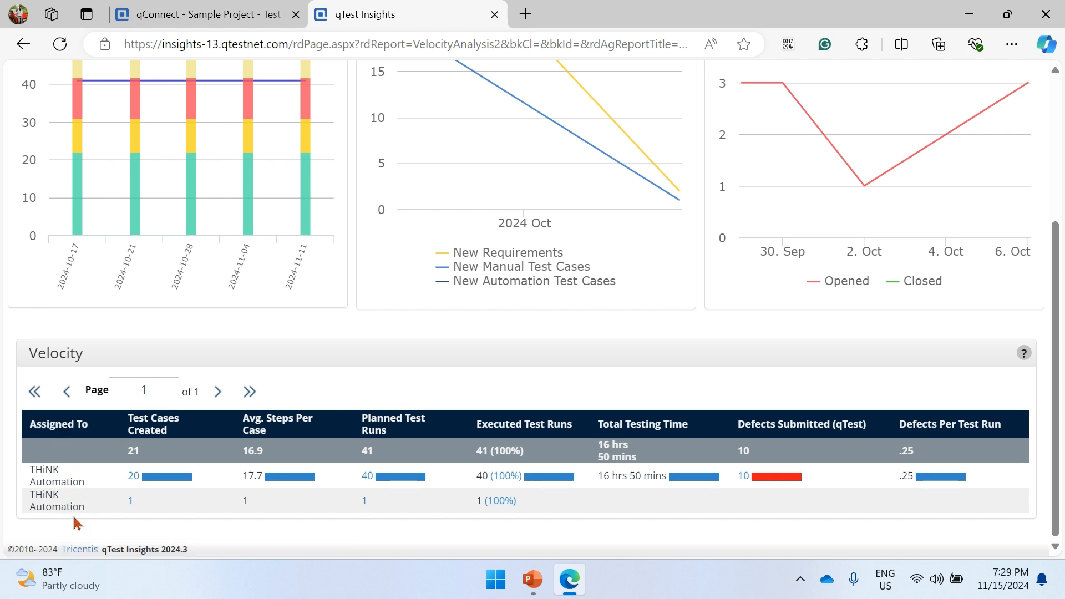
drag(98, 485, 37, 481)
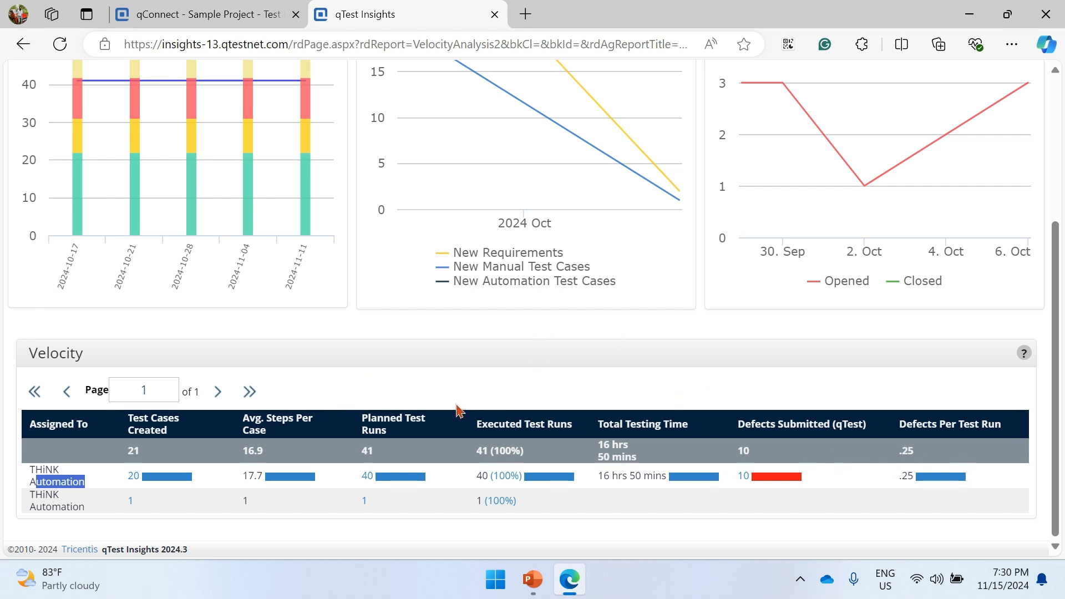
scroll(542, 400, up, 4)
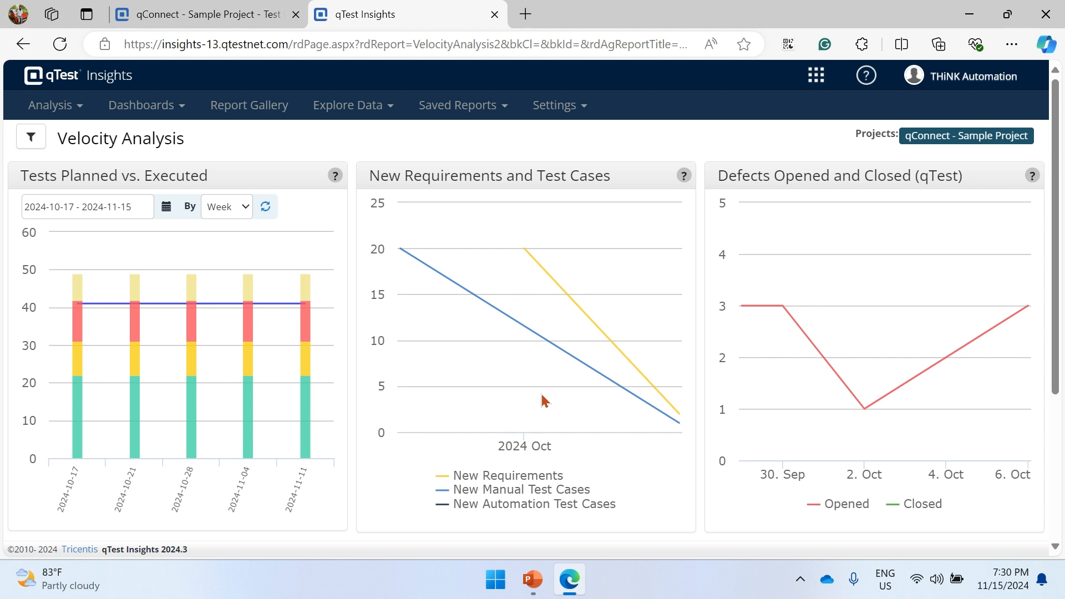
click(81, 110)
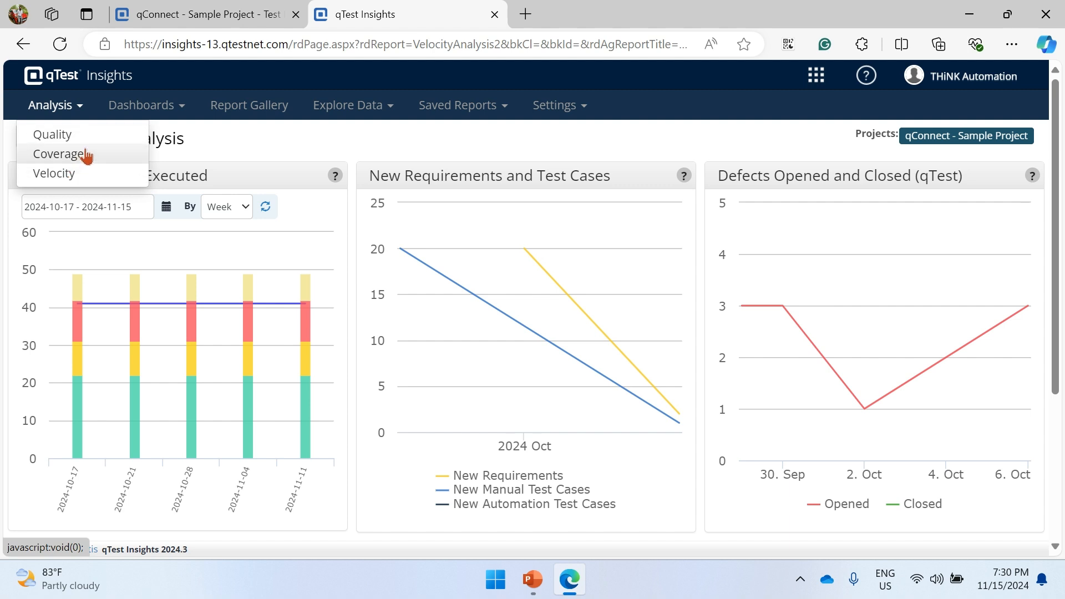
click(362, 111)
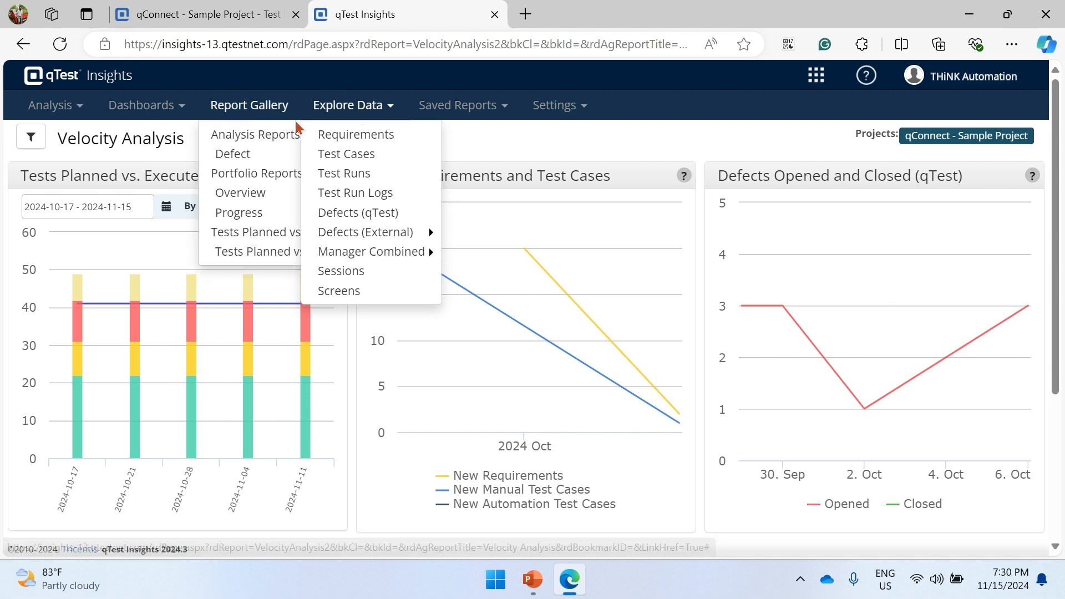
click(460, 132)
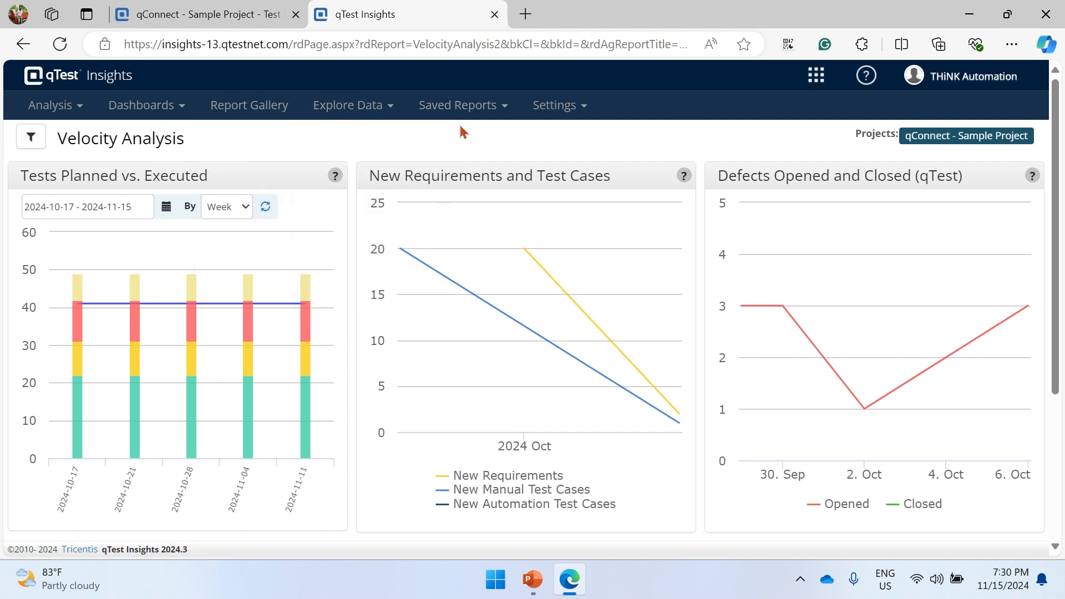
Step: Open the Test Runs data exploration and examine the Test Run Data table, from the first runs' results across to the defects columns
click(392, 115)
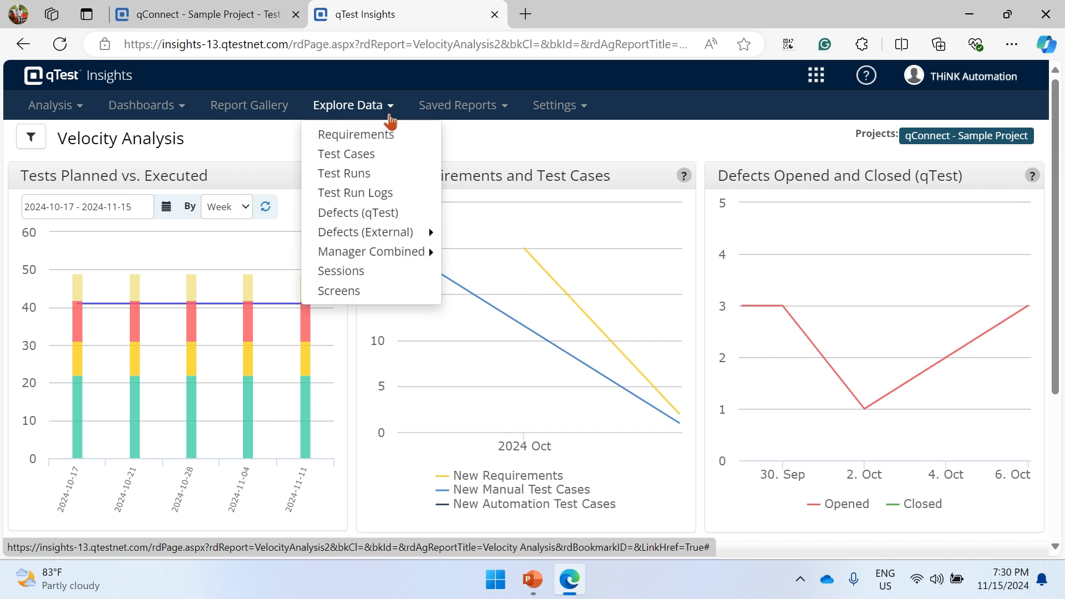
click(371, 175)
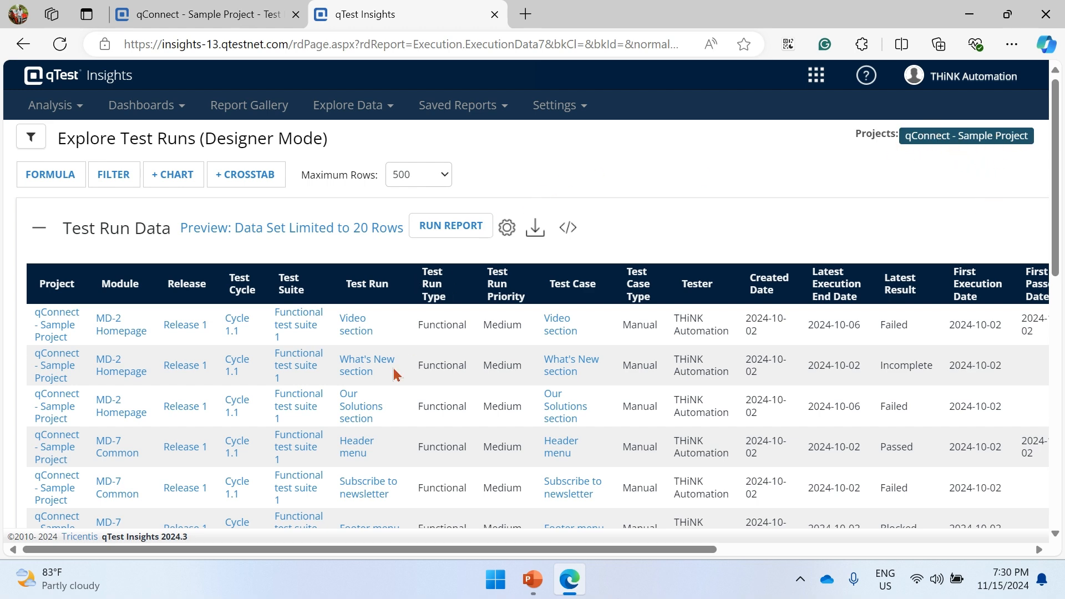
scroll(486, 434, down, 10)
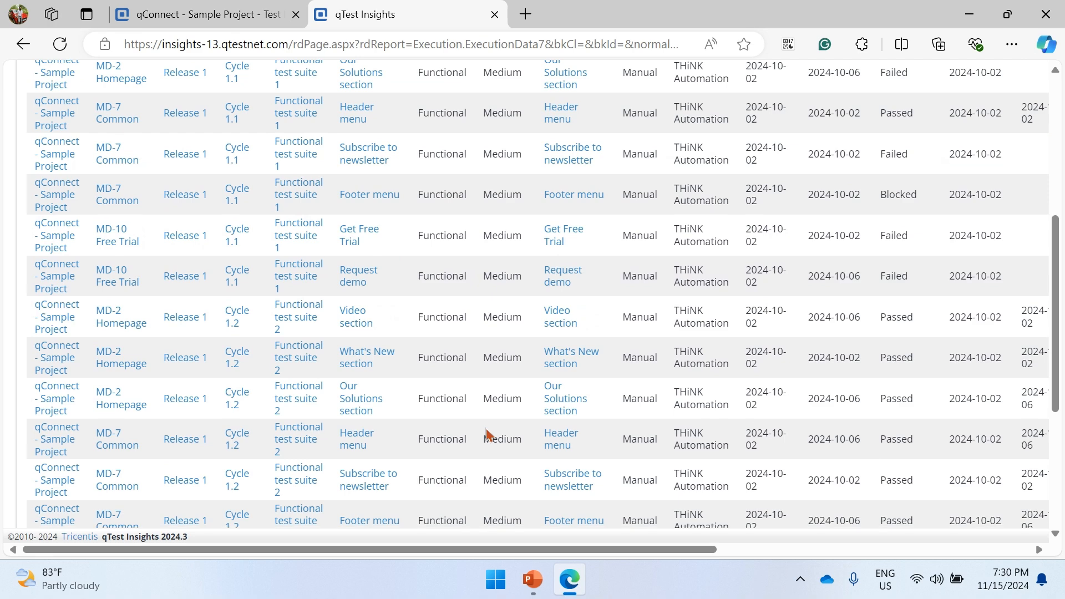
scroll(487, 435, up, 10)
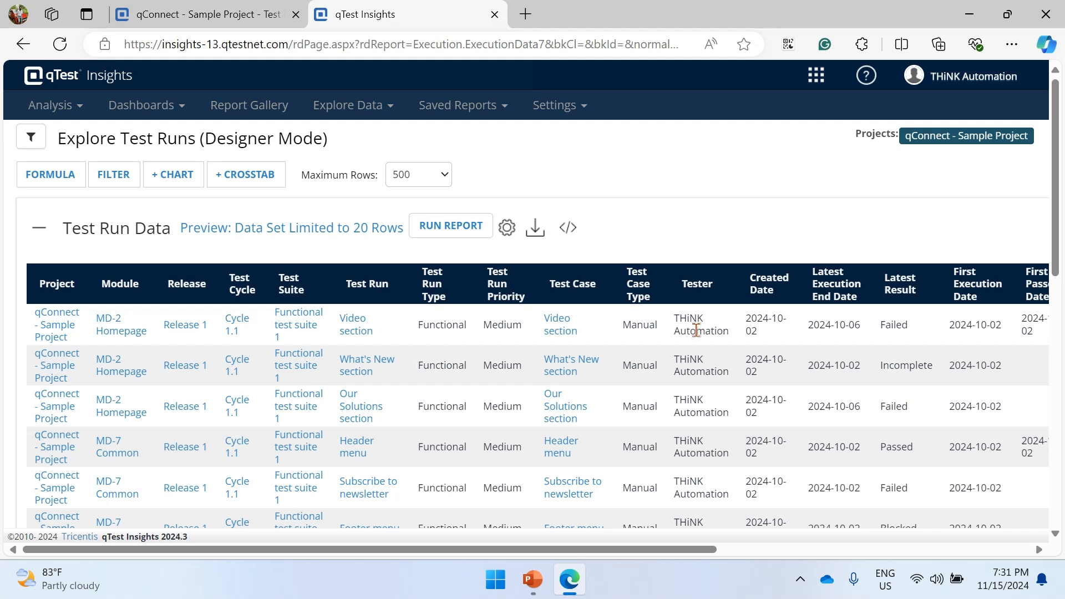
drag(908, 326, 881, 334)
drag(721, 551, 1017, 558)
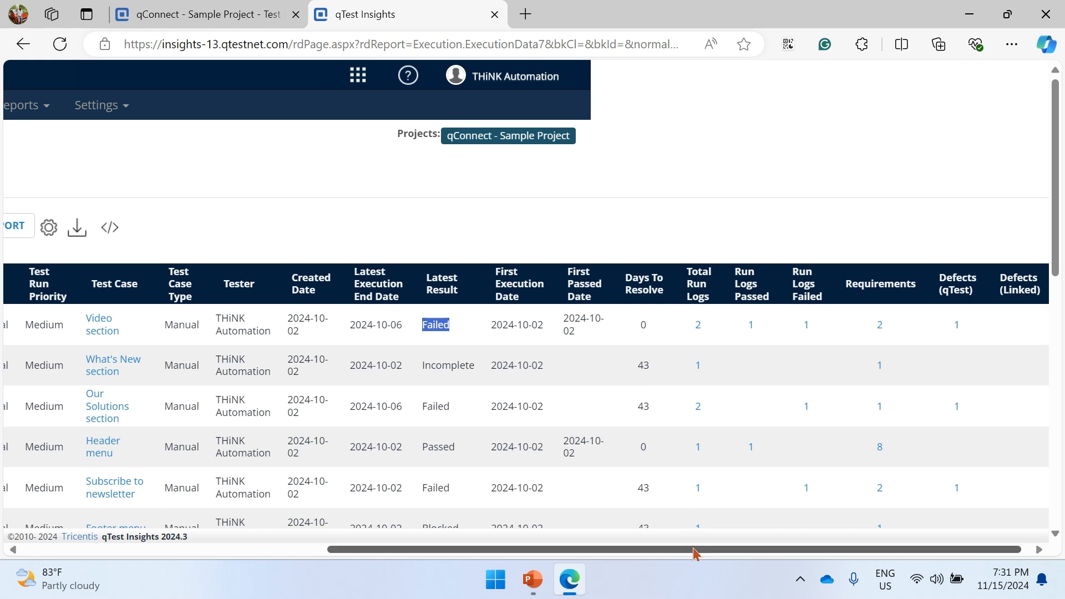
Step: Examine the Test Run Data preview from the rightmost requirements and defects columns back to the first columns, through all the rows
drag(695, 553, 744, 553)
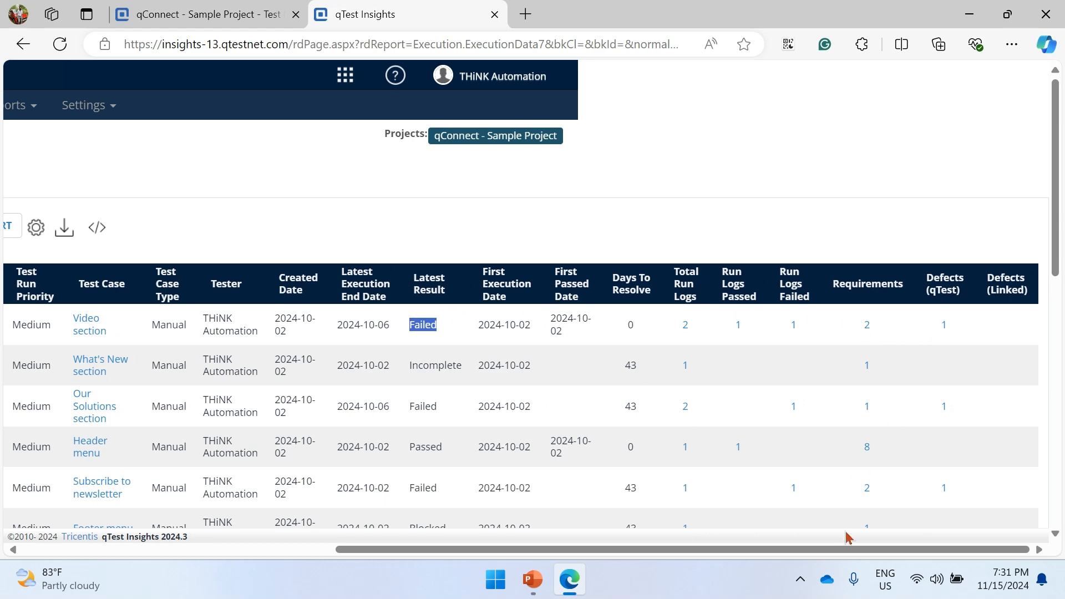
drag(809, 543, 649, 563)
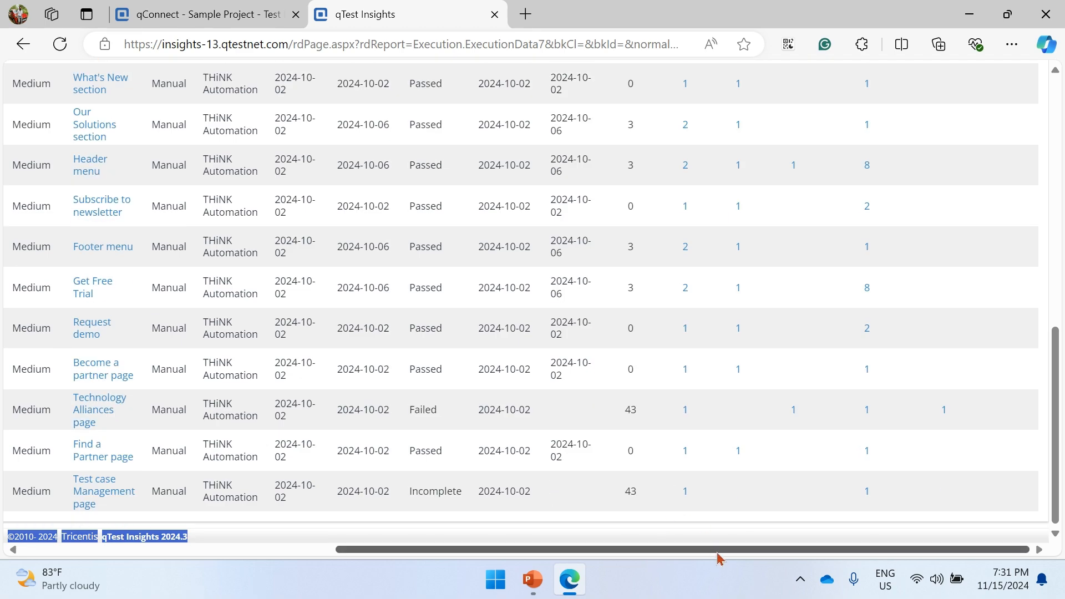
drag(717, 551, 201, 553)
scroll(400, 501, up, 10)
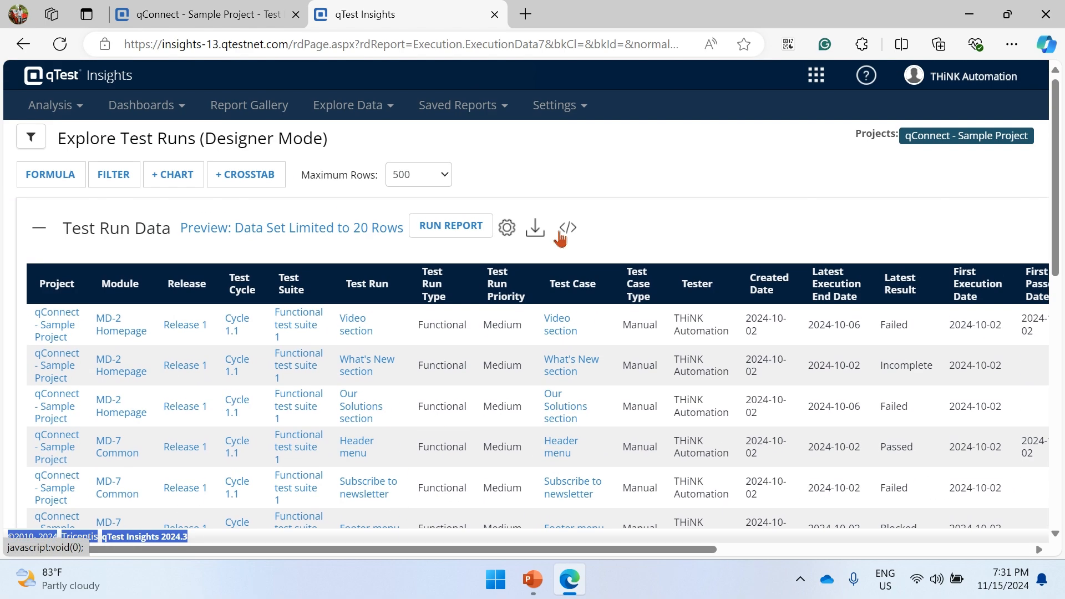
click(681, 186)
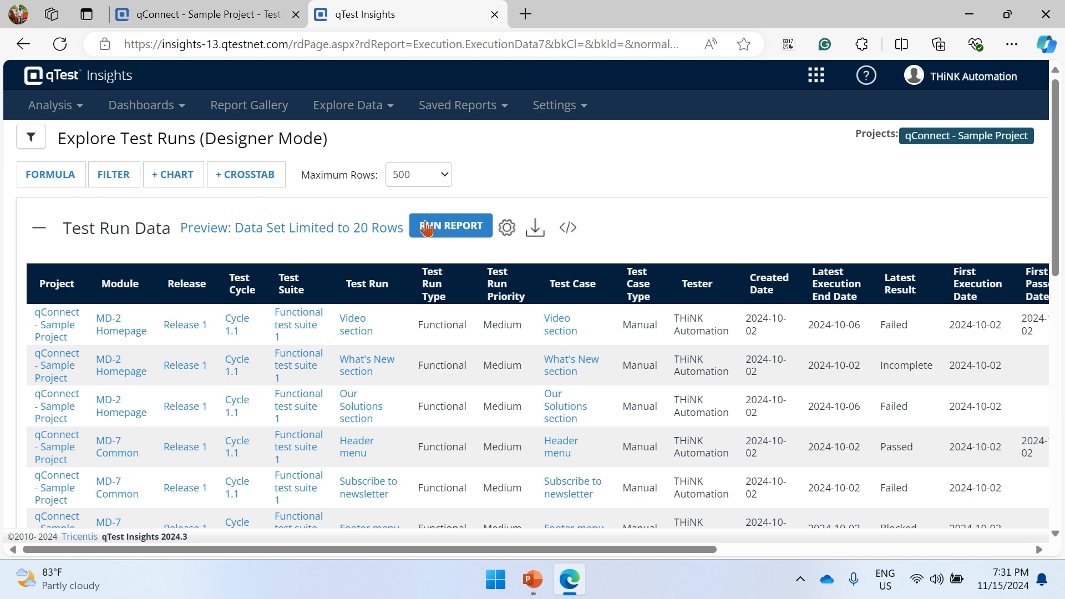
scroll(395, 329, down, 10)
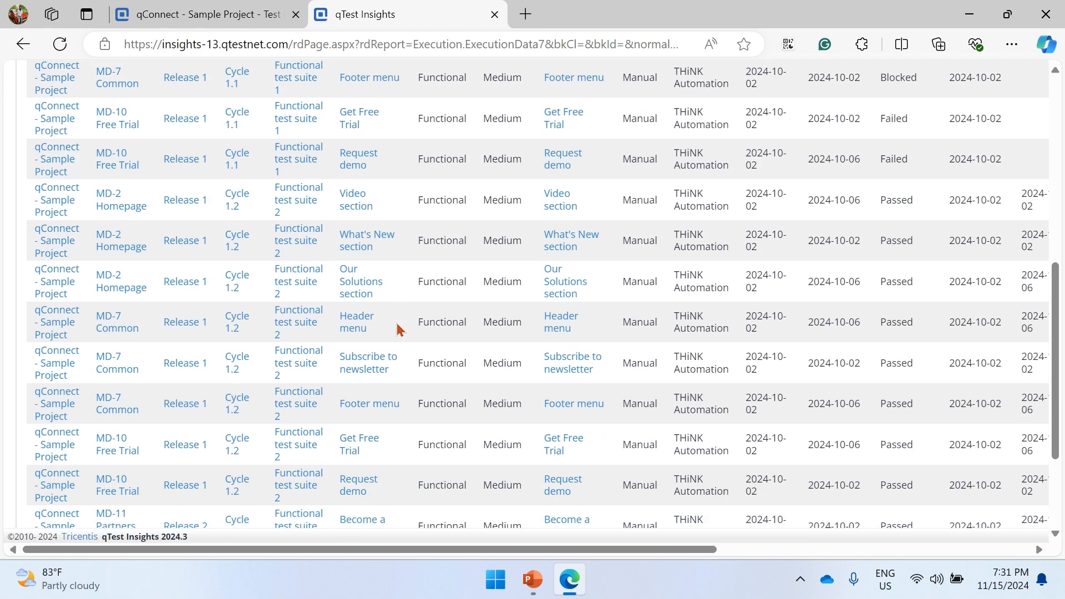
scroll(364, 405, up, 1)
scroll(359, 411, up, 10)
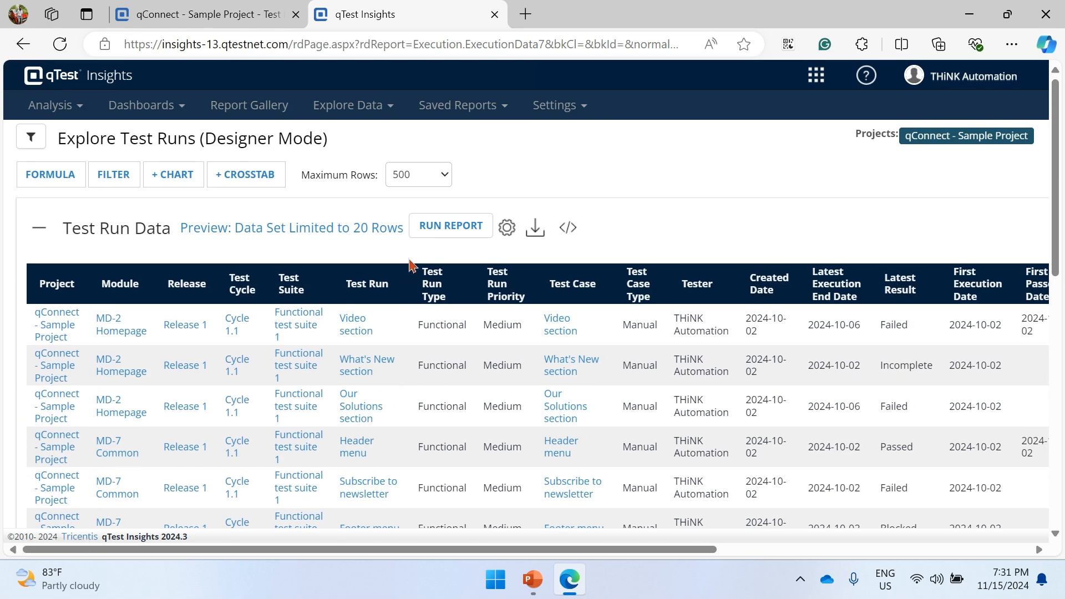
Step: In the Test Run Data table's paging options, choose Show all rows and apply the setting
click(506, 228)
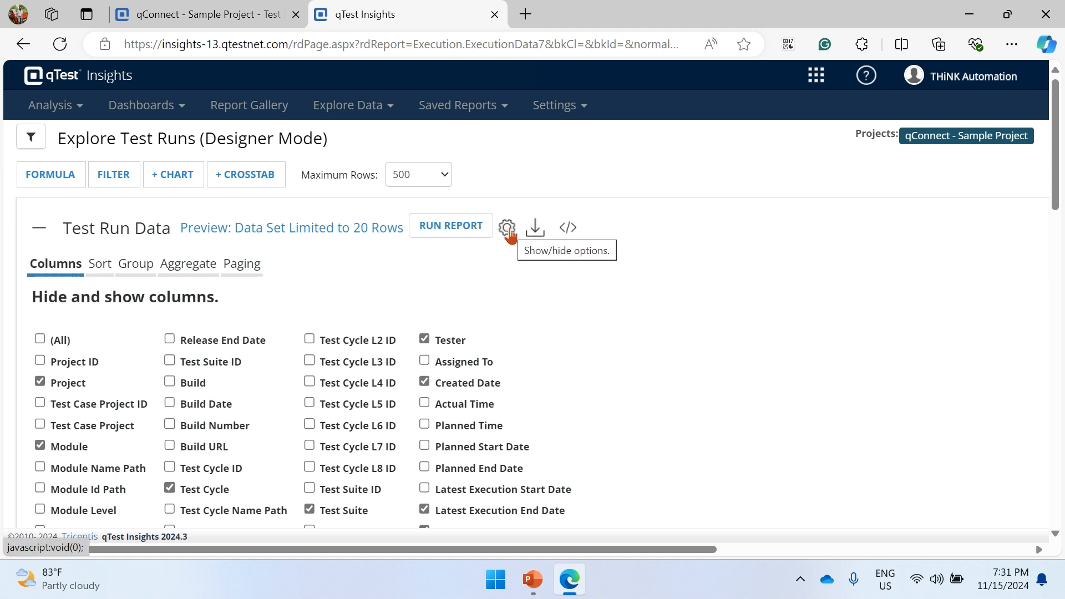
click(259, 269)
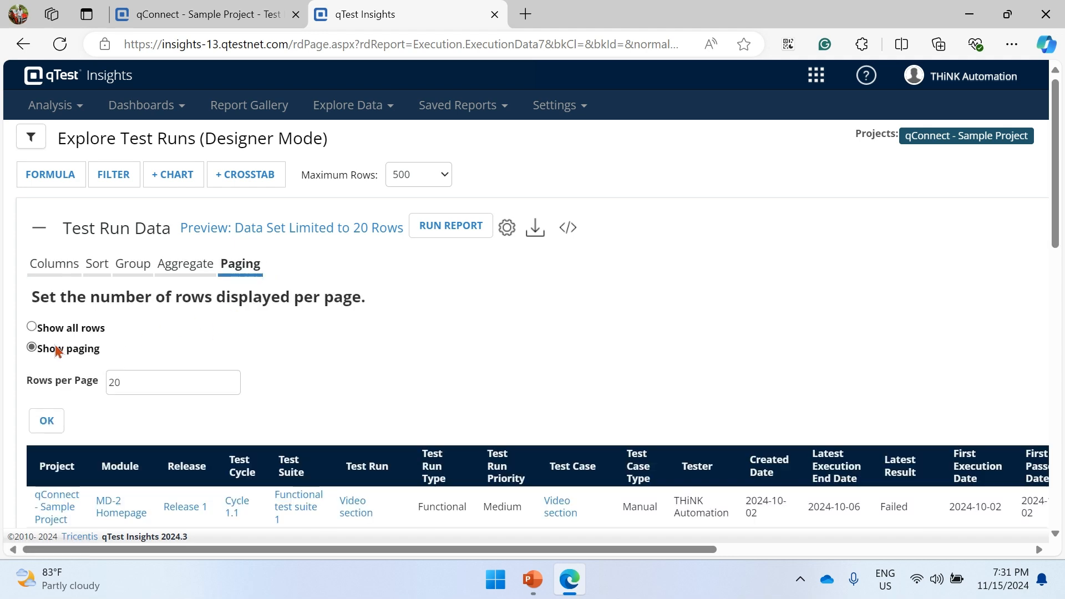
drag(155, 383, 76, 383)
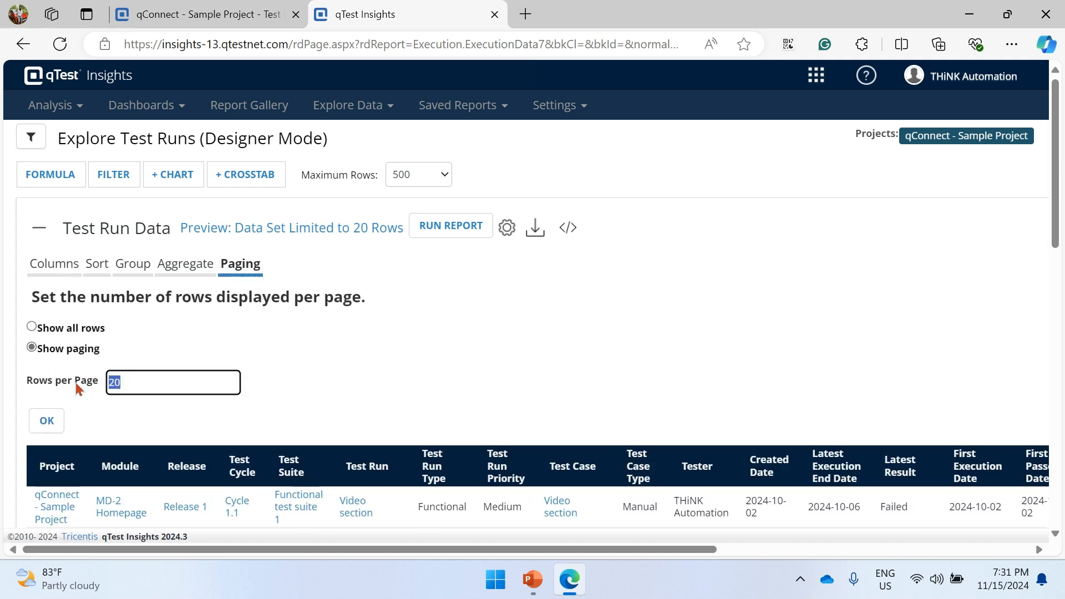
click(32, 326)
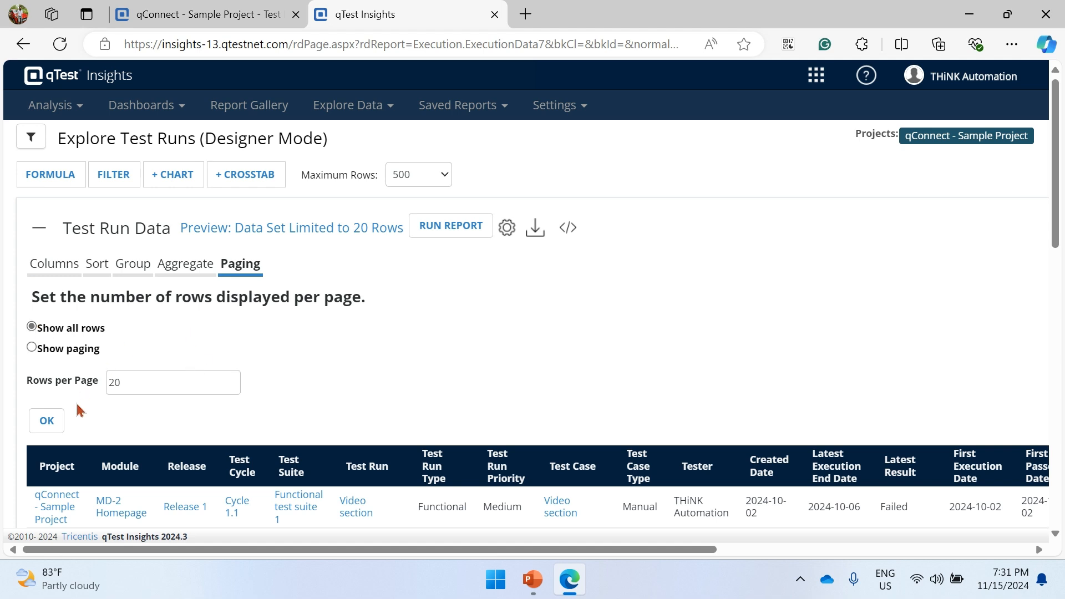
click(48, 422)
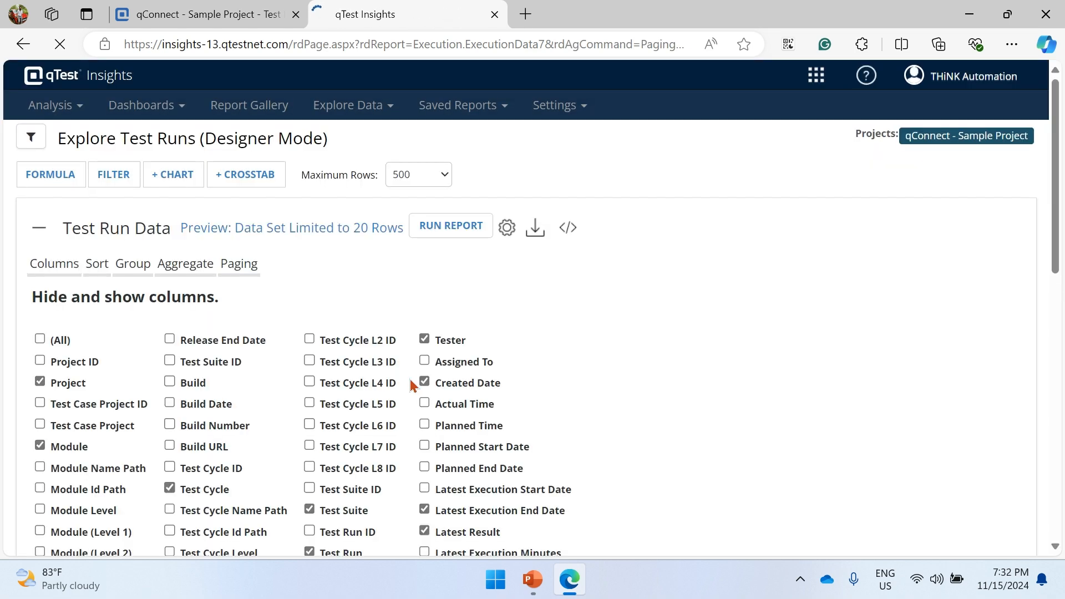
scroll(519, 328, down, 3)
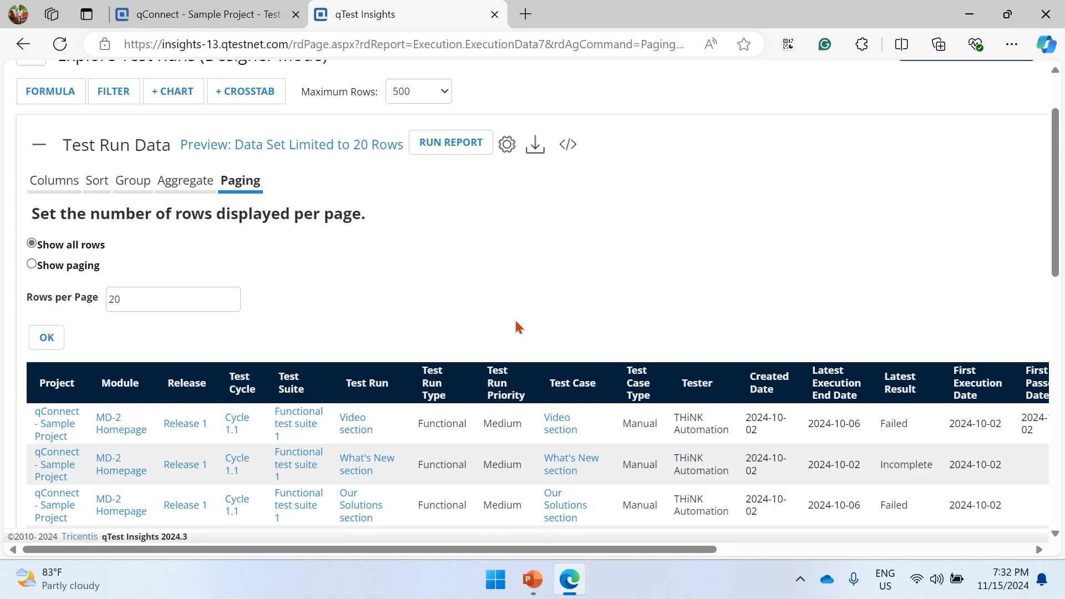
scroll(519, 328, up, 2)
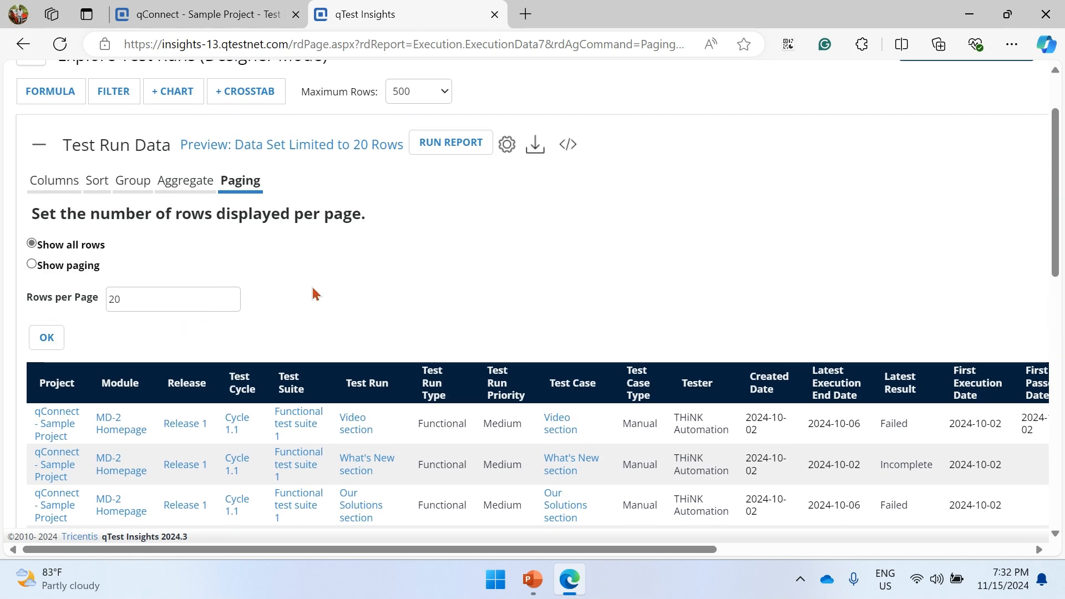
scroll(425, 210, up, 1)
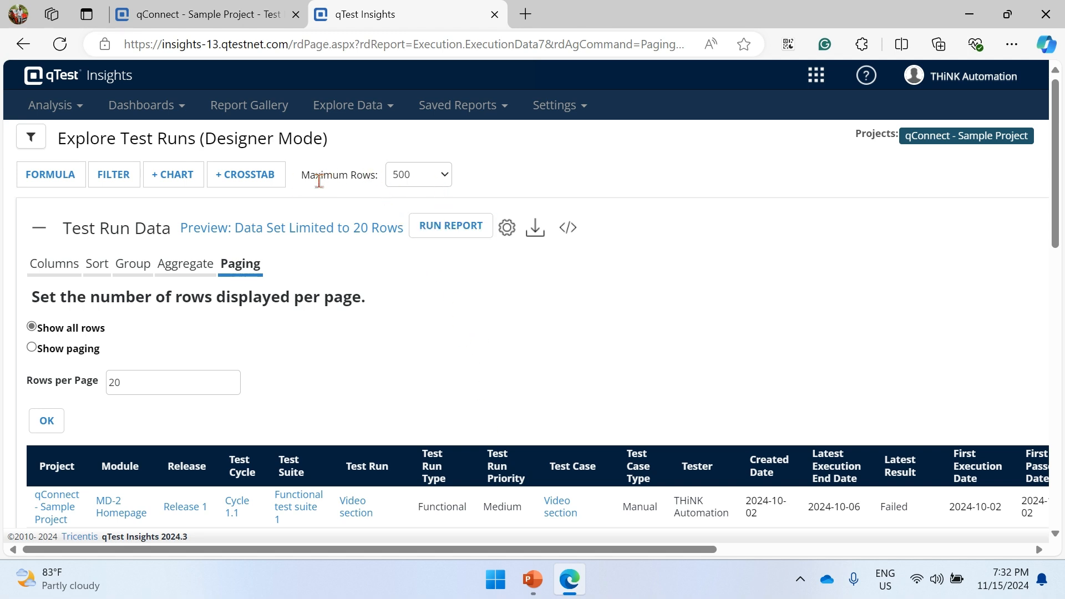
Step: Set Maximum Rows to 25000 and run the full test run report, accepting the reload of all data
click(423, 181)
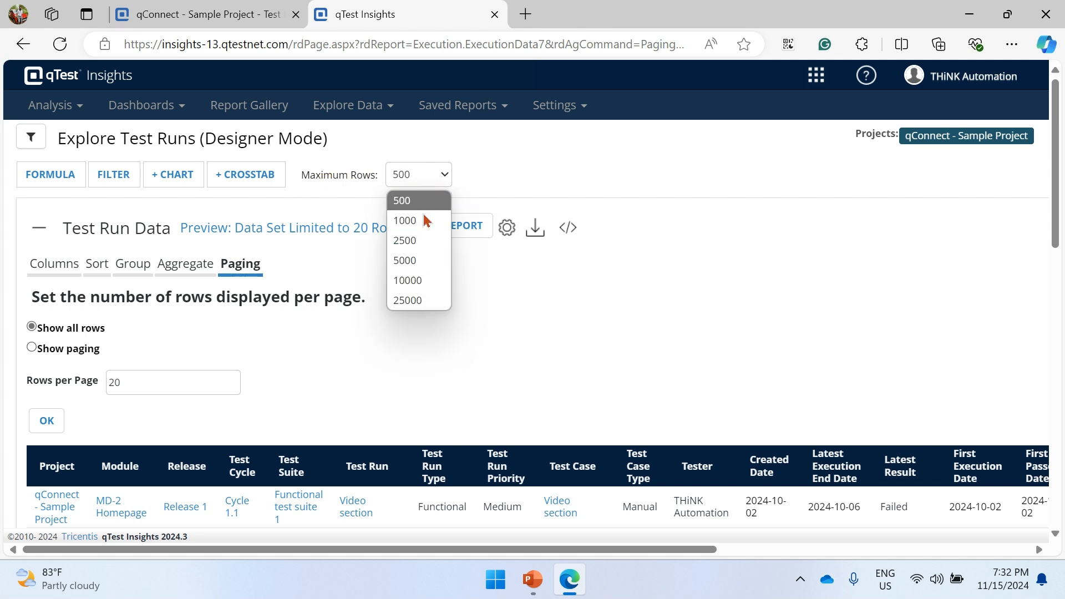
click(424, 301)
click(475, 230)
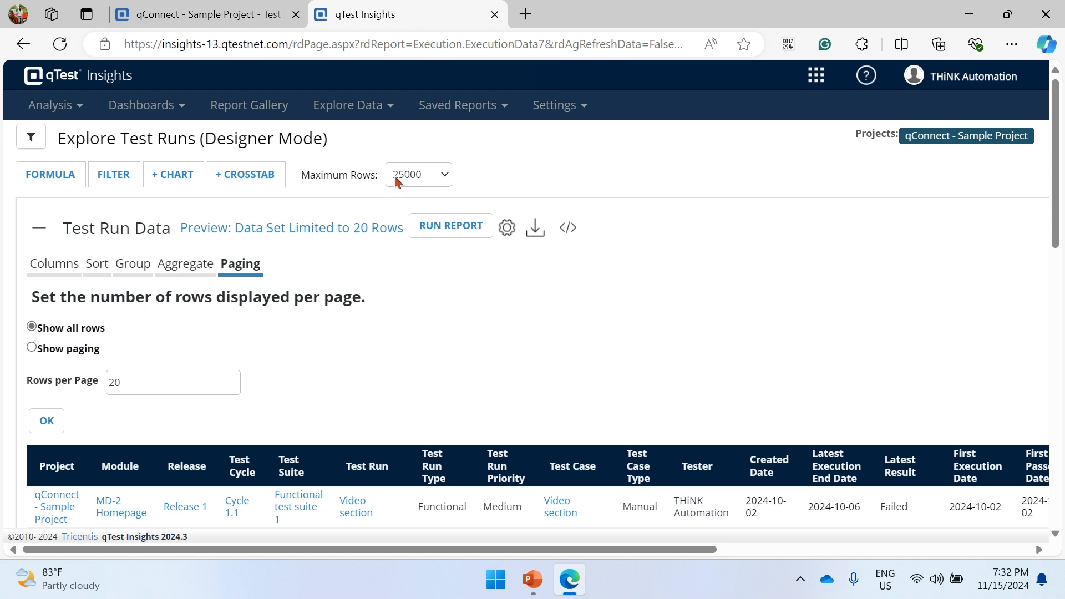
click(451, 228)
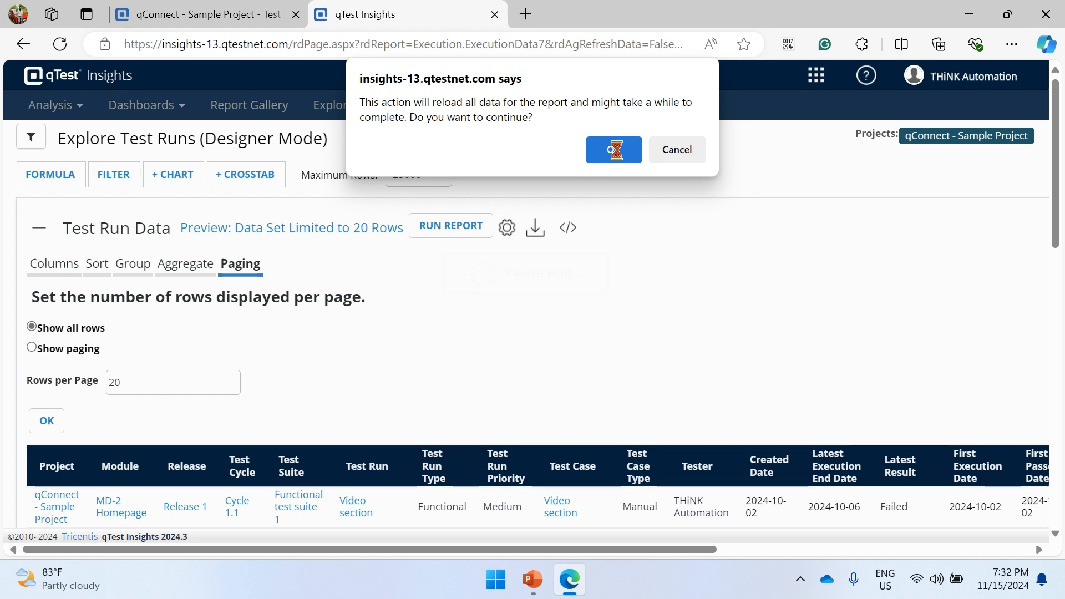
click(611, 148)
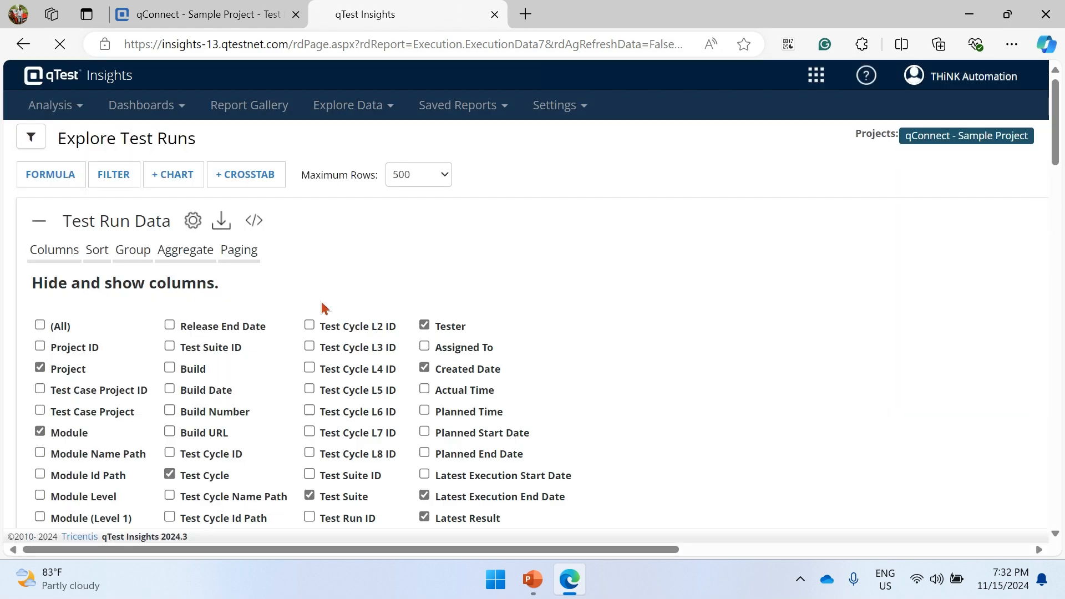
Step: Hide the Test Run Data table's options and review the complete list of test runs across both releases
scroll(321, 309, down, 1)
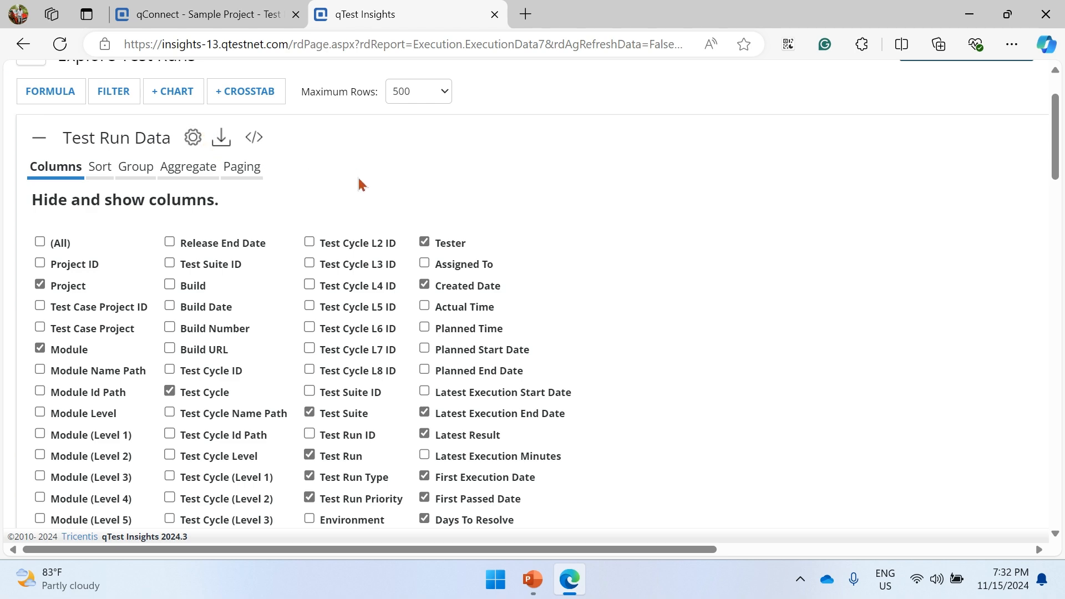
click(193, 139)
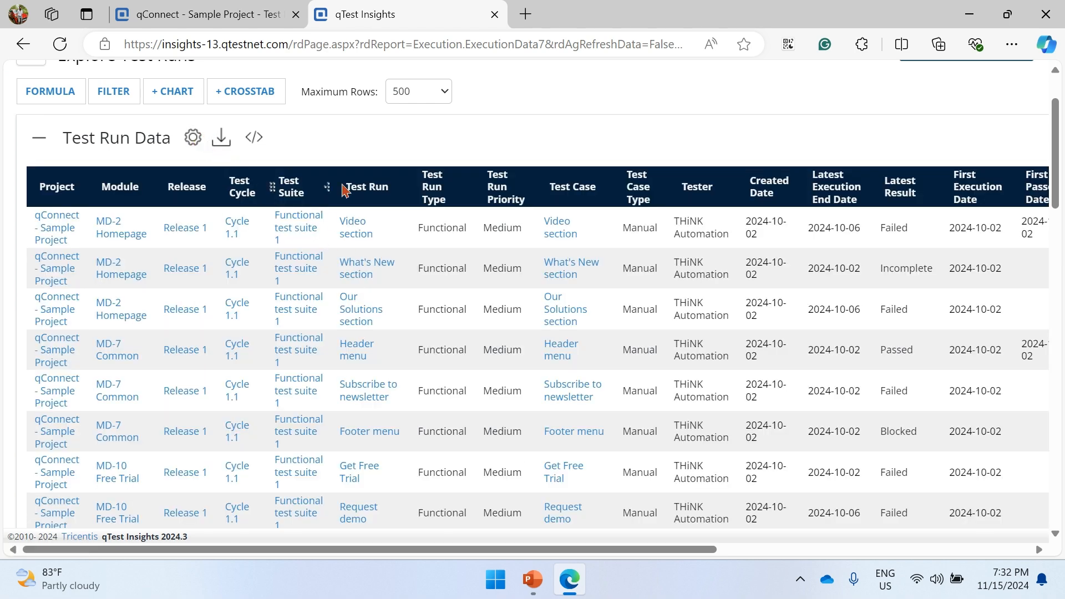
scroll(446, 285, down, 20)
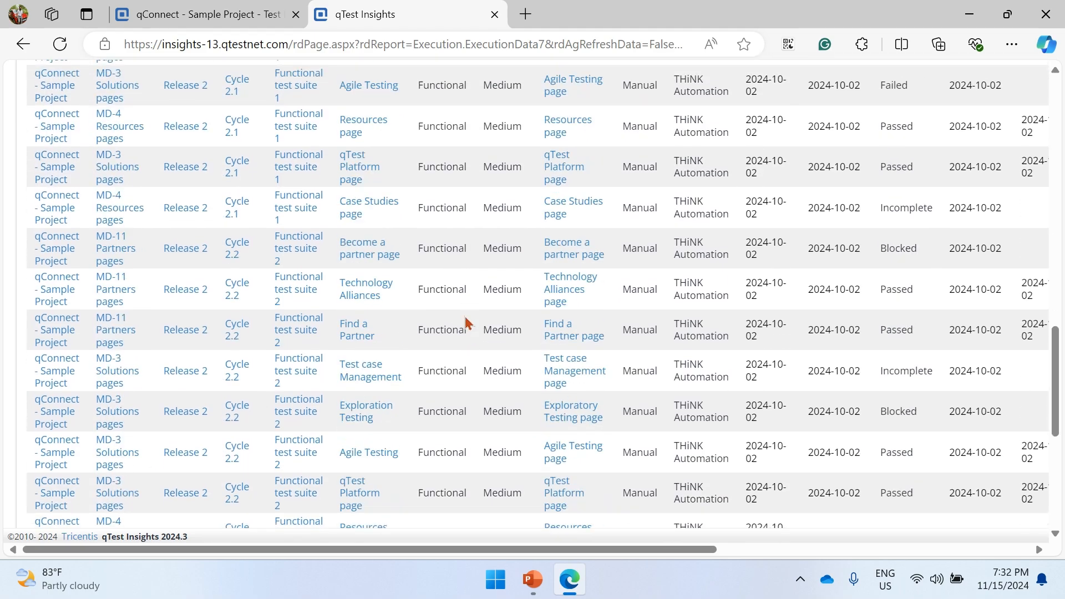
scroll(482, 408, up, 15)
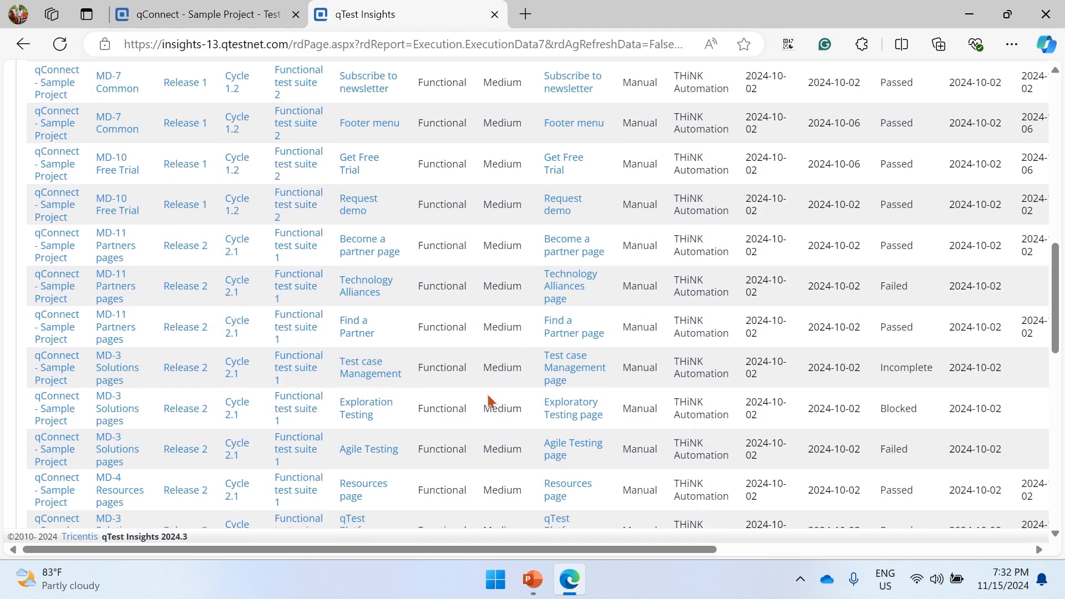
scroll(502, 395, up, 5)
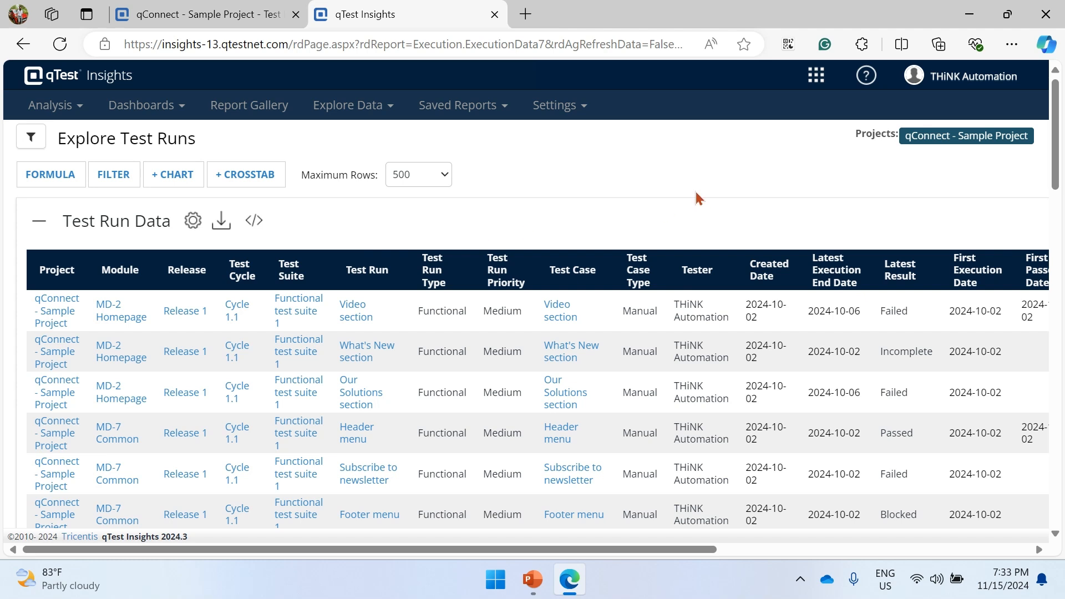
click(255, 222)
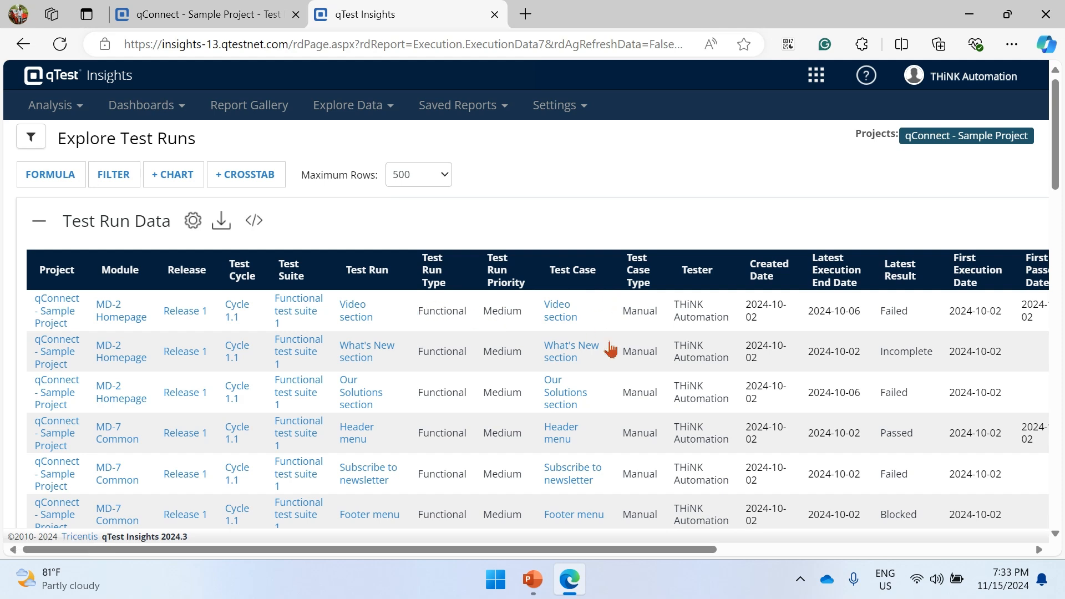
Step: Group the Test Run Data table by Test Cycle and check the rows under each cycle
click(240, 279)
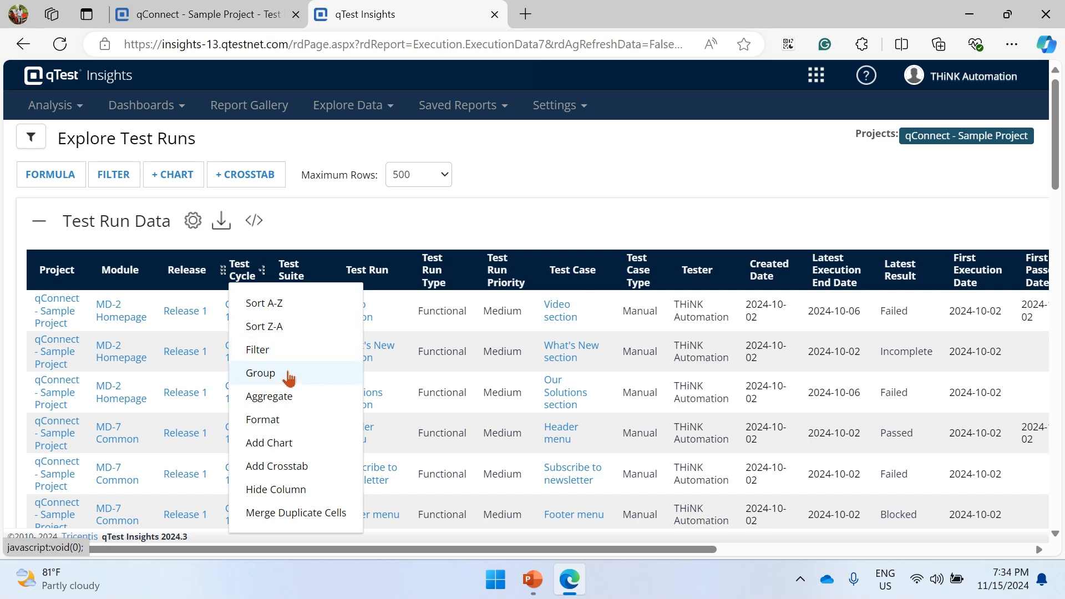
click(261, 373)
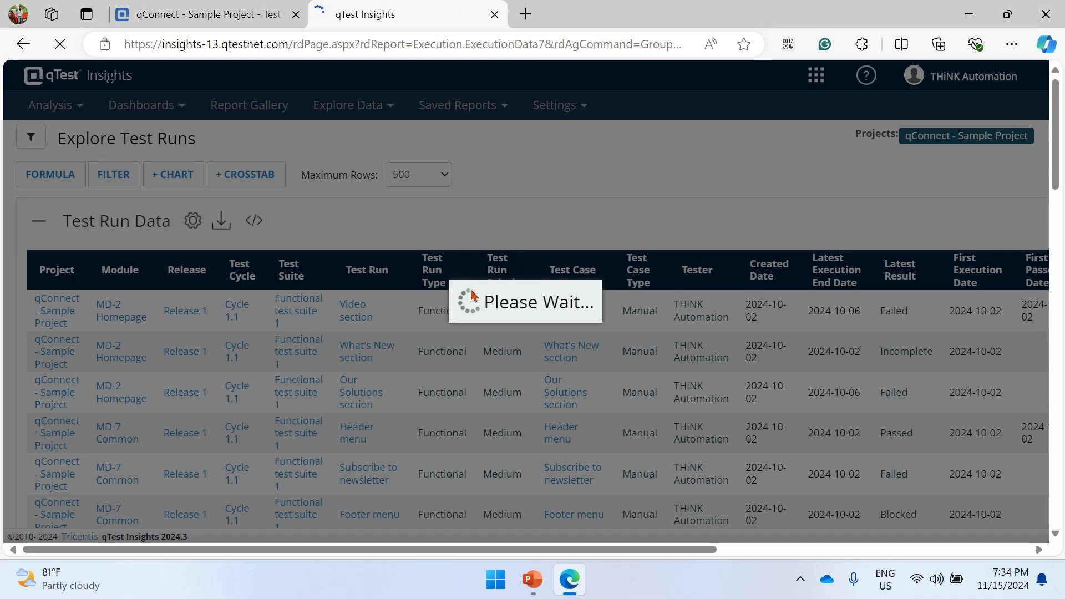
scroll(151, 345, down, 4)
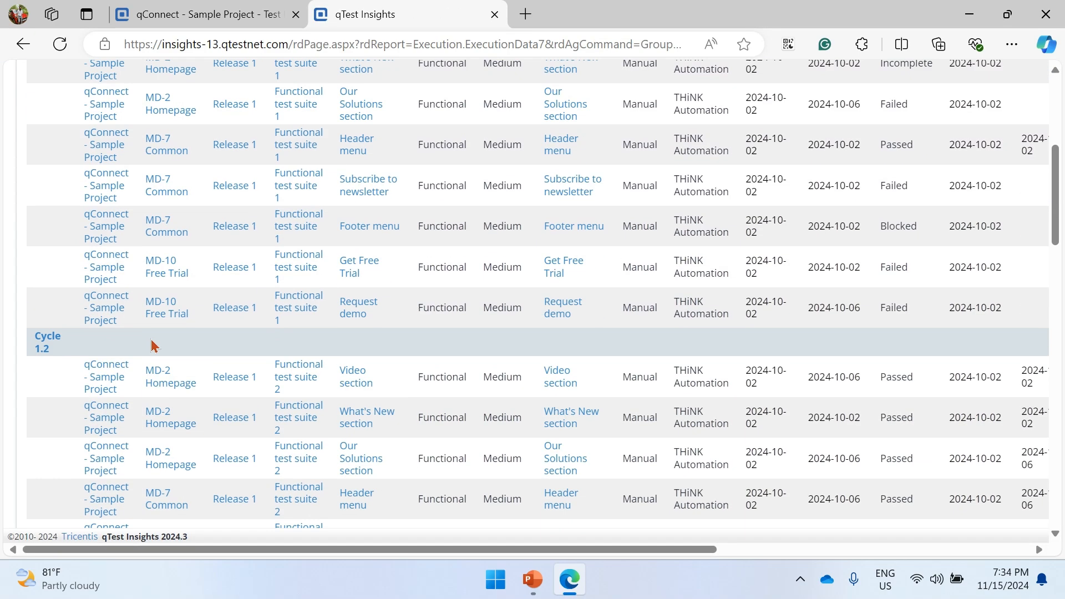
scroll(316, 304, up, 1)
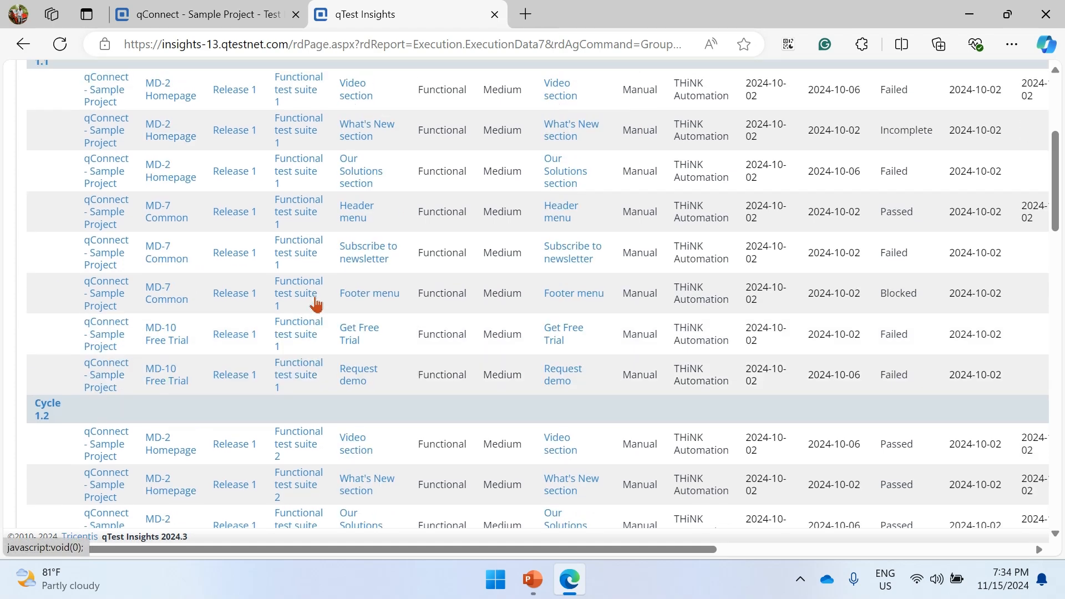
scroll(316, 304, up, 3)
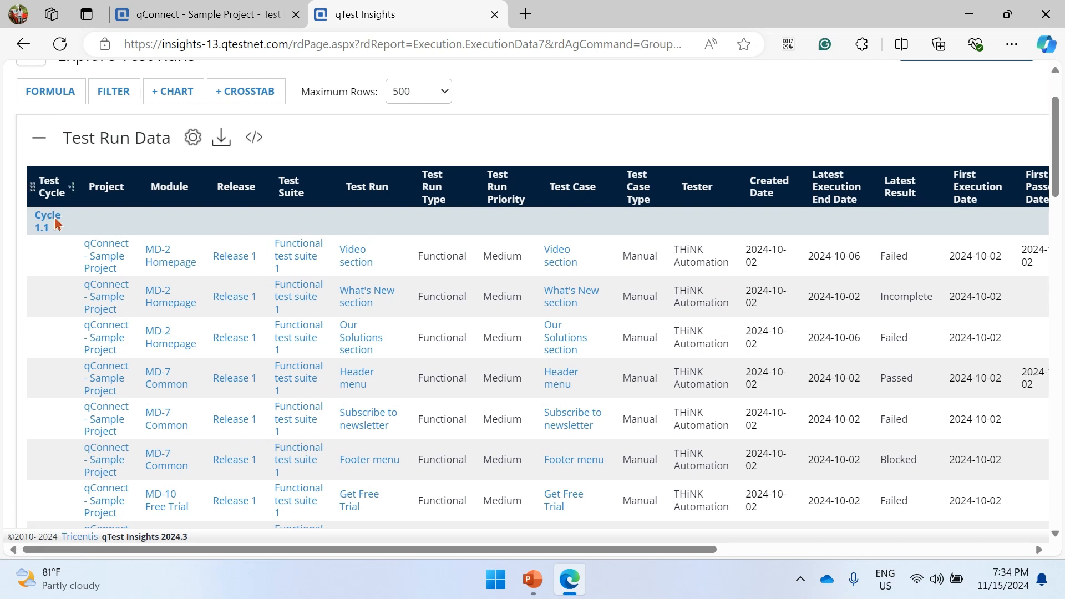
Step: Add a Count aggregate to the Test Run column and review the count for each test cycle
click(377, 192)
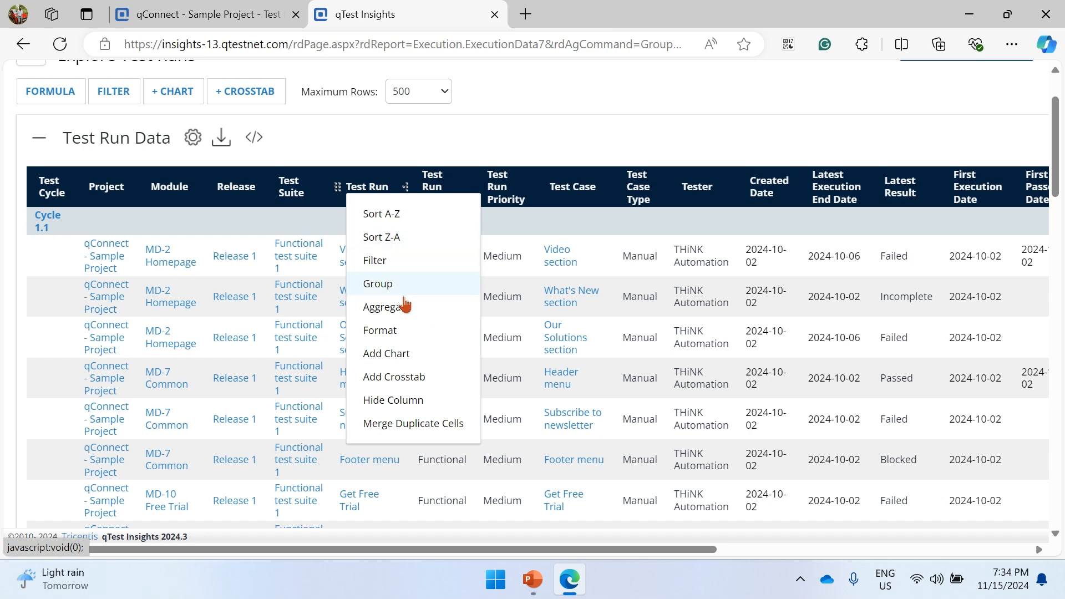
mouse_move(406, 307)
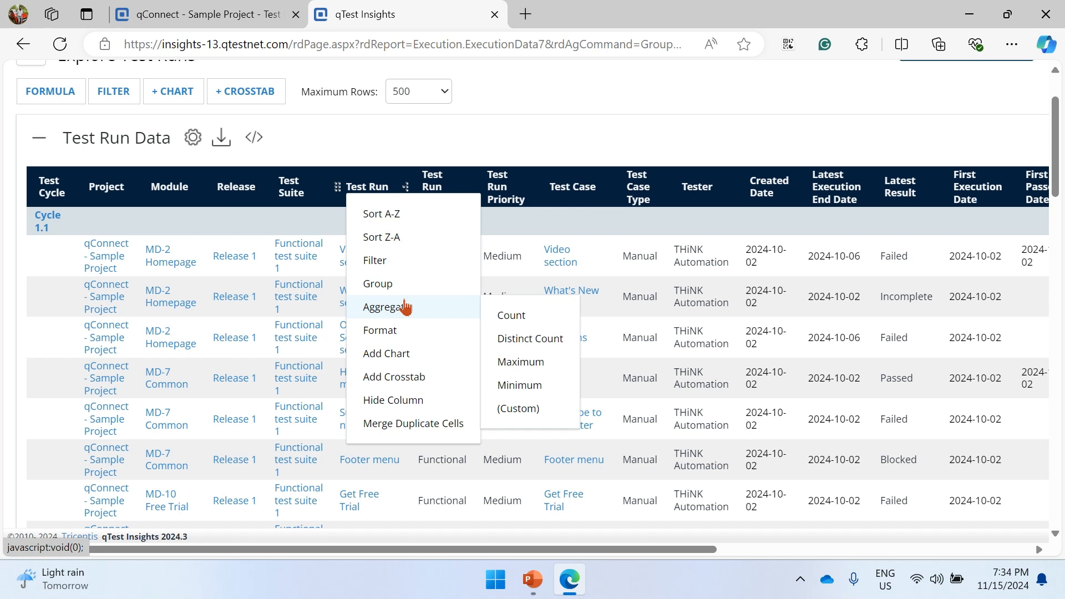
click(536, 320)
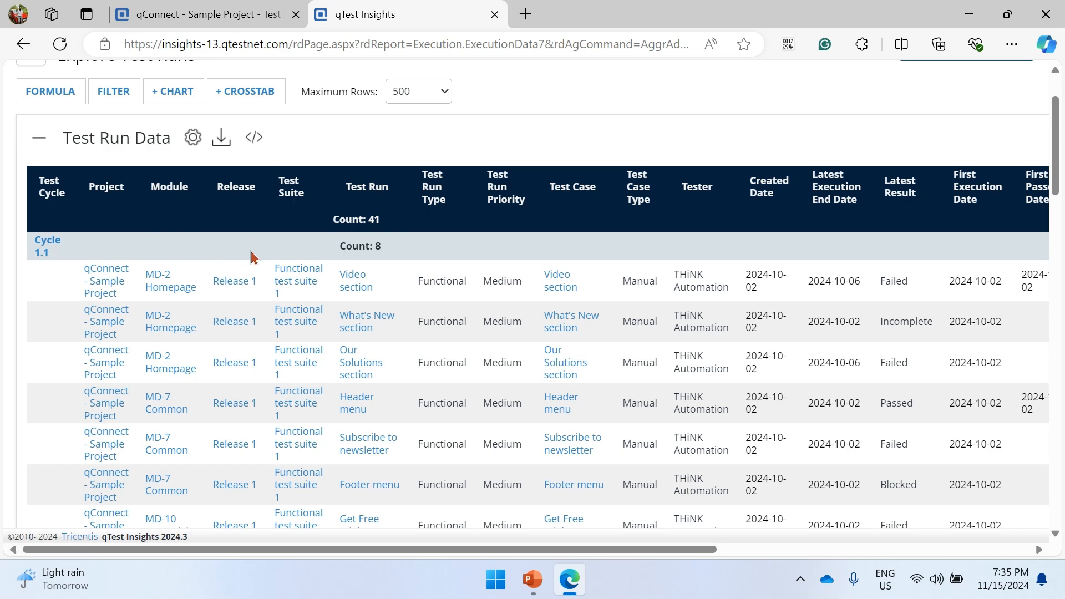
scroll(366, 272, down, 3)
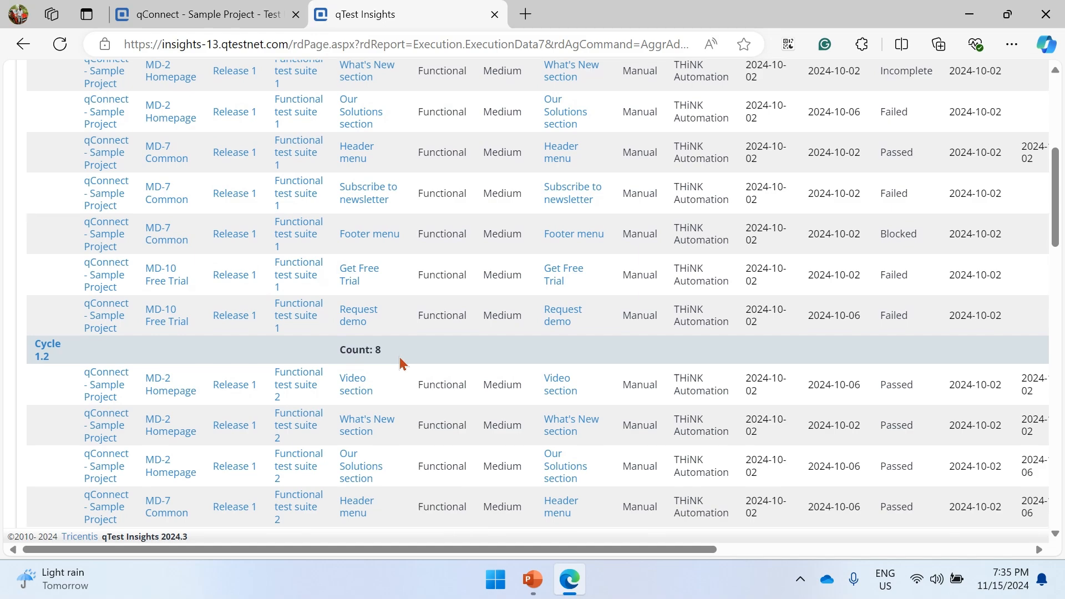
scroll(399, 363, down, 3)
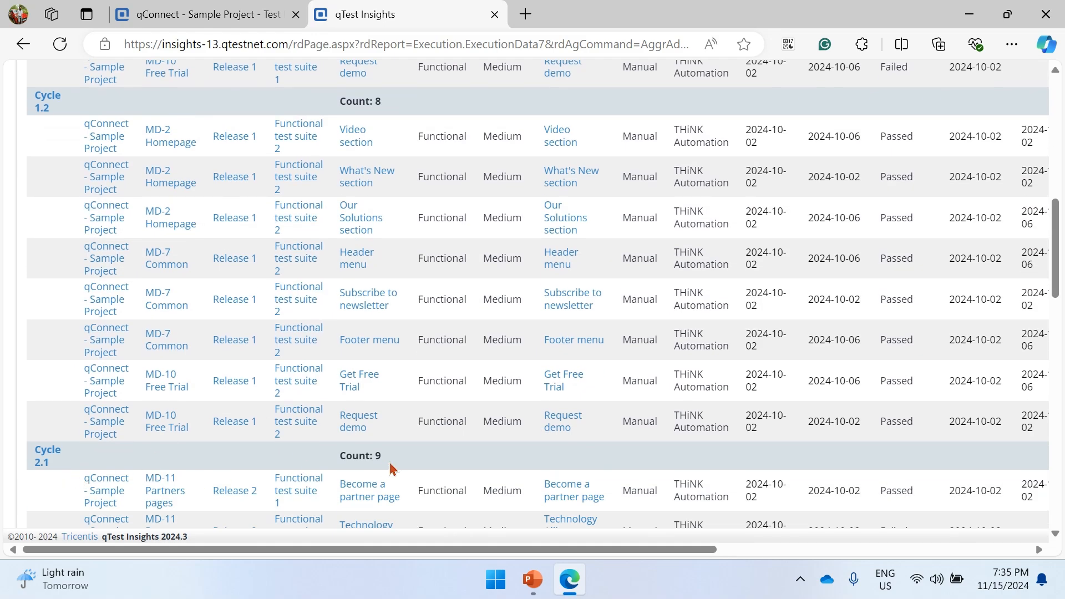
scroll(392, 469, up, 3)
scroll(390, 470, up, 3)
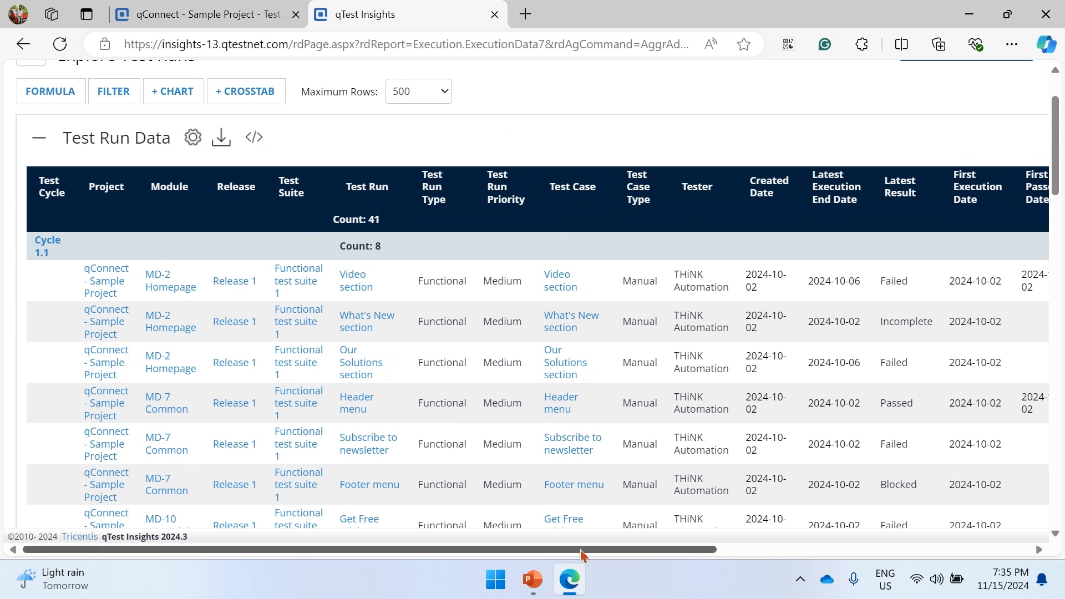
Step: Add a new crosstab to the Explore Test Runs report
click(364, 194)
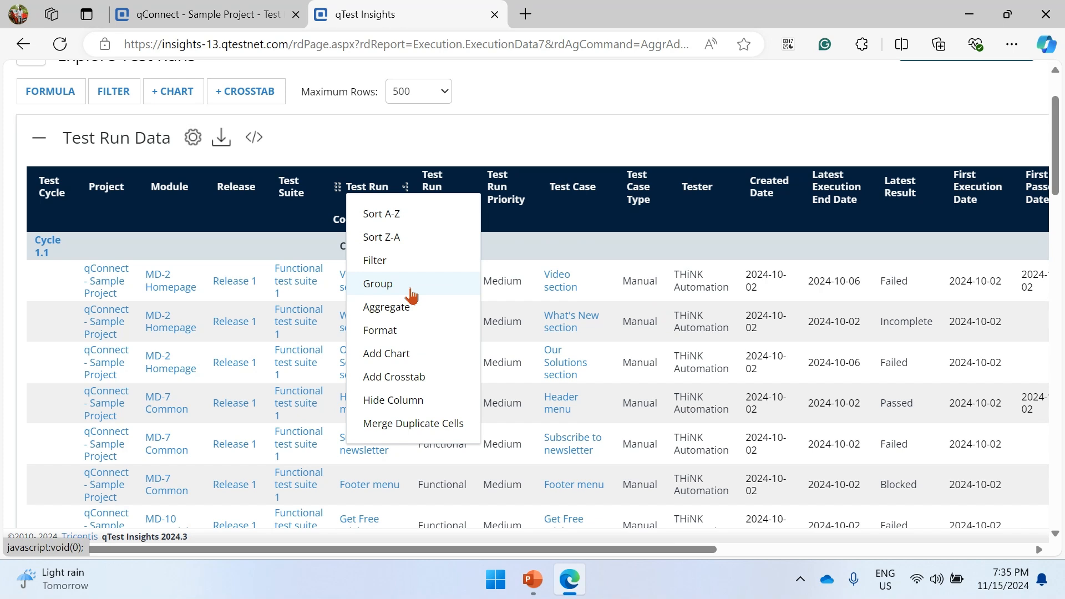
click(629, 146)
scroll(622, 320, up, 2)
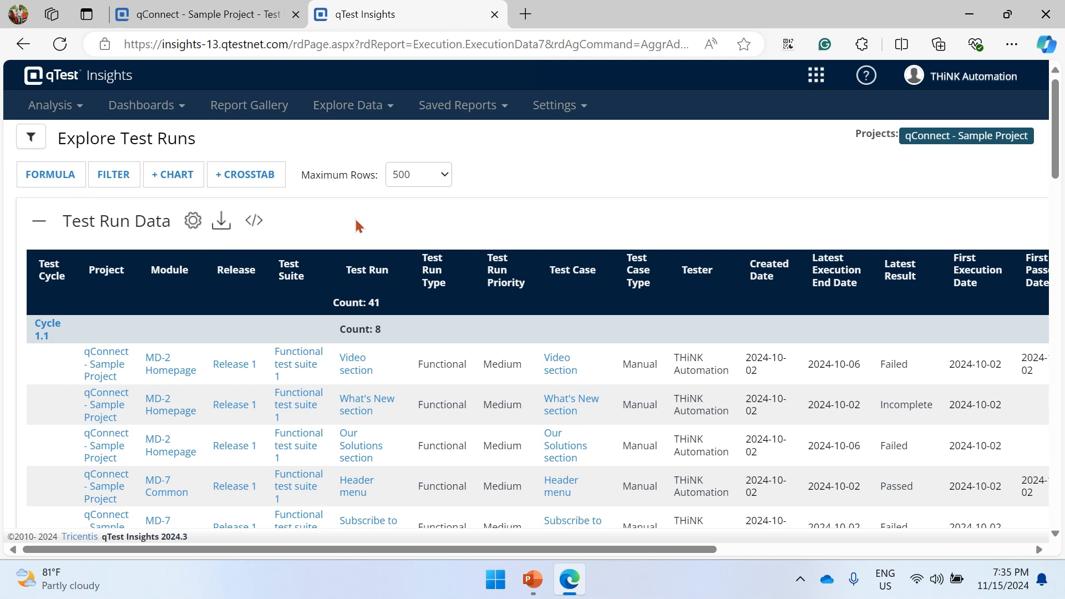
click(245, 178)
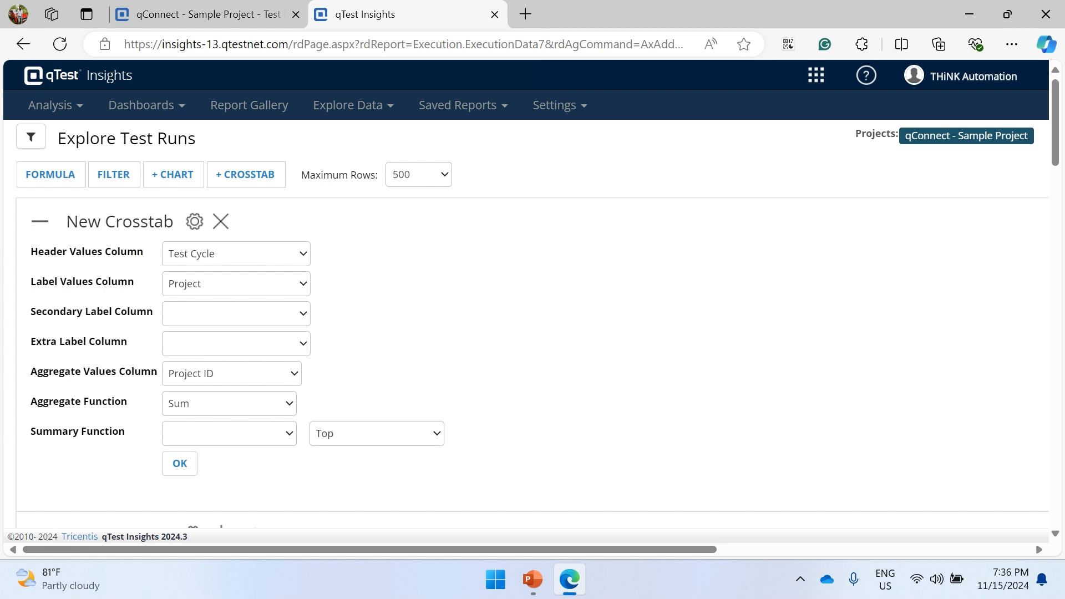
Step: Switch to the blank Excel workbook and enter the headers Project, Pass, Fail and Not exe in cells C4 to F4
key(alt+Tab)
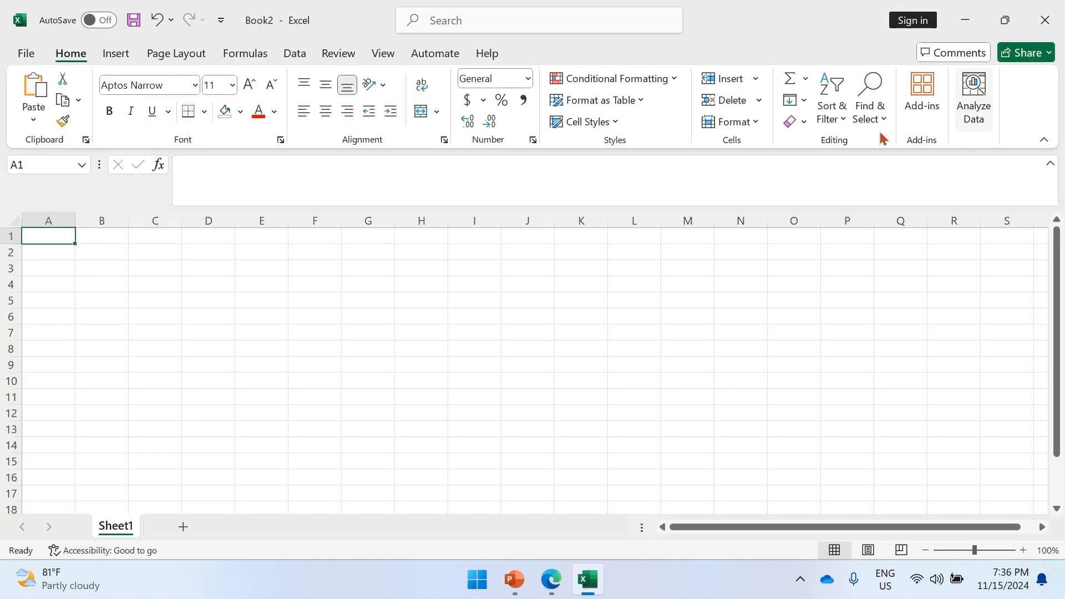
click(166, 280)
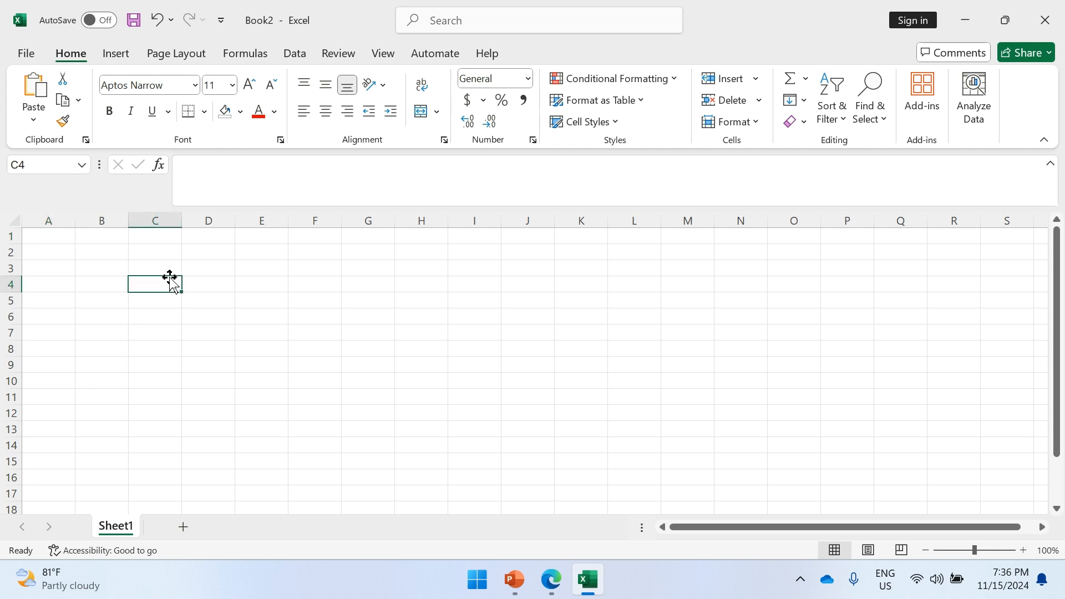
text(Project)
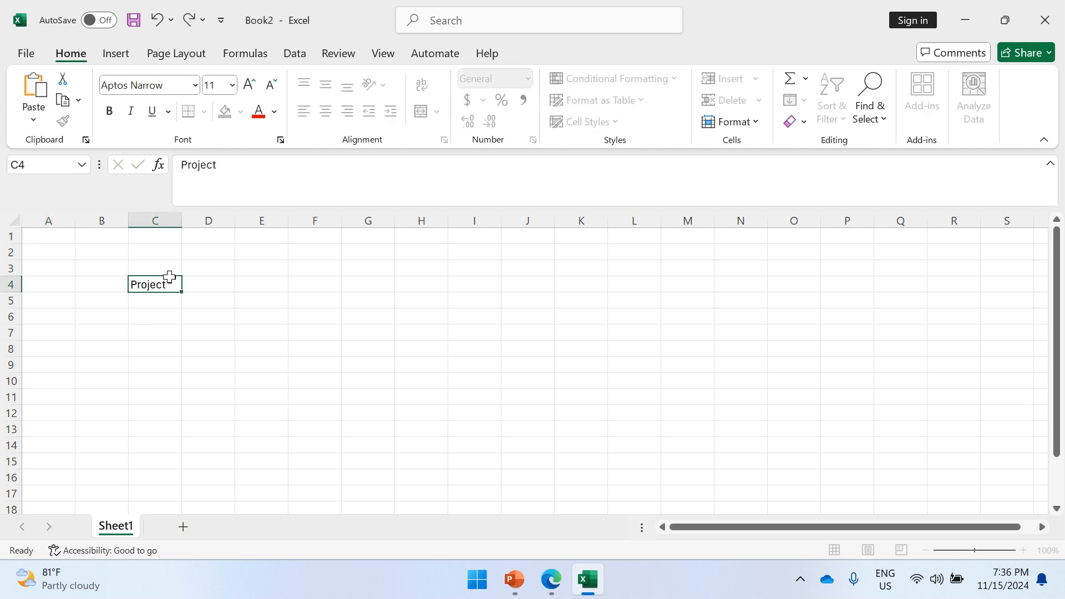
key(Tab)
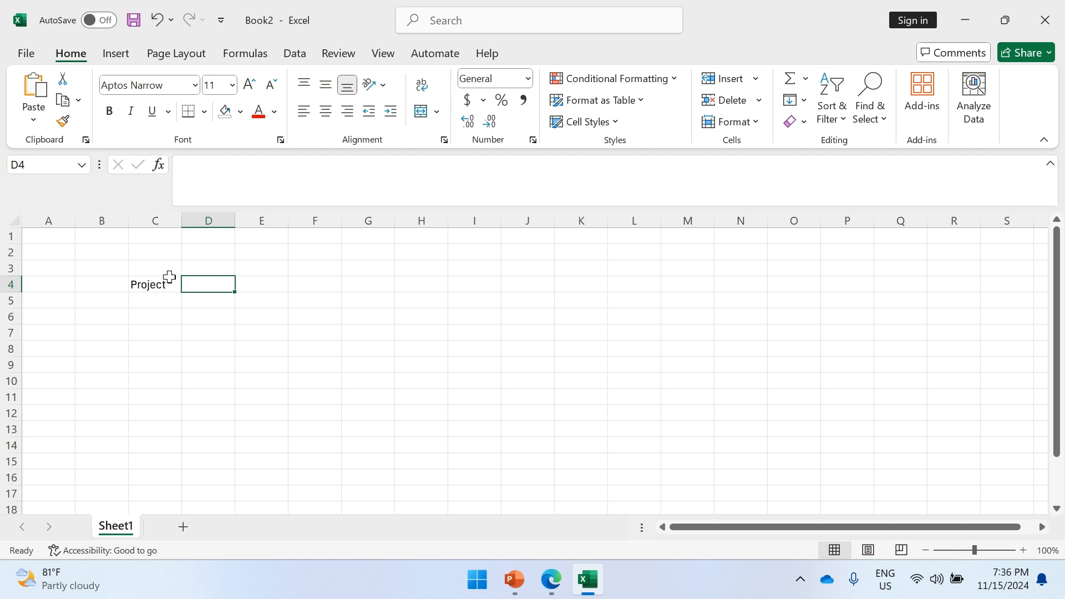
text(Pass)
key(Tab)
text(Fai)
key(Tab)
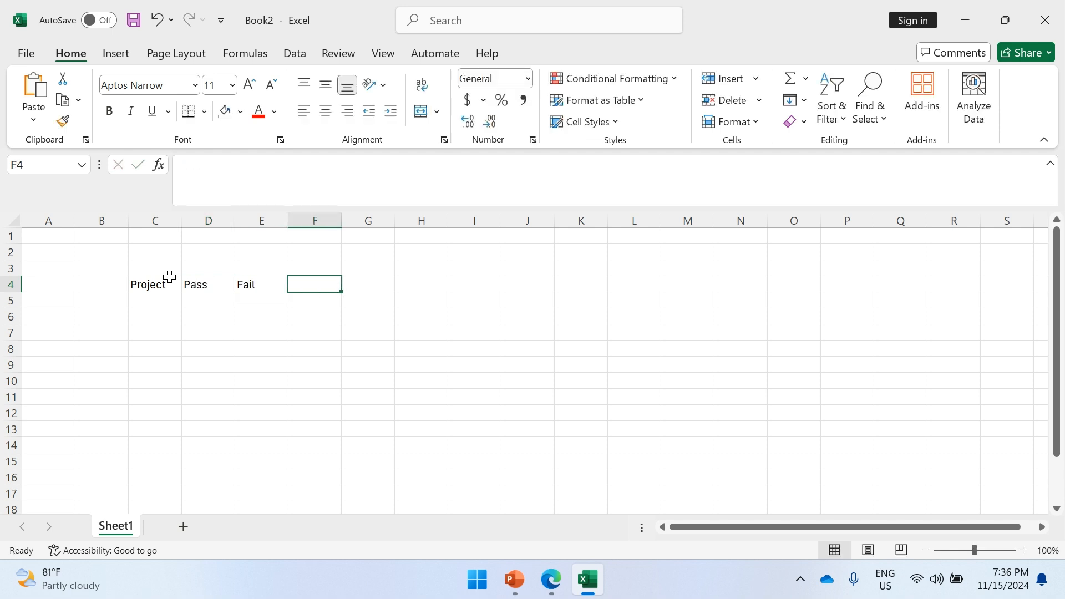
text(Not exe)
key(Return)
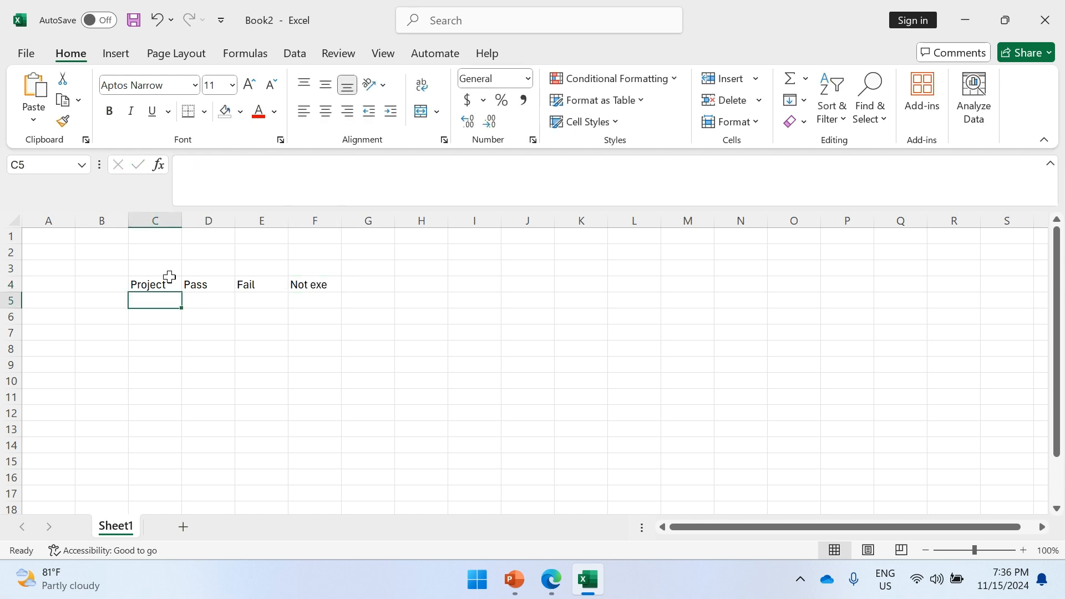
Step: Fill the row below the headers with Project 1, 5, 4 and 2
text(Projec)
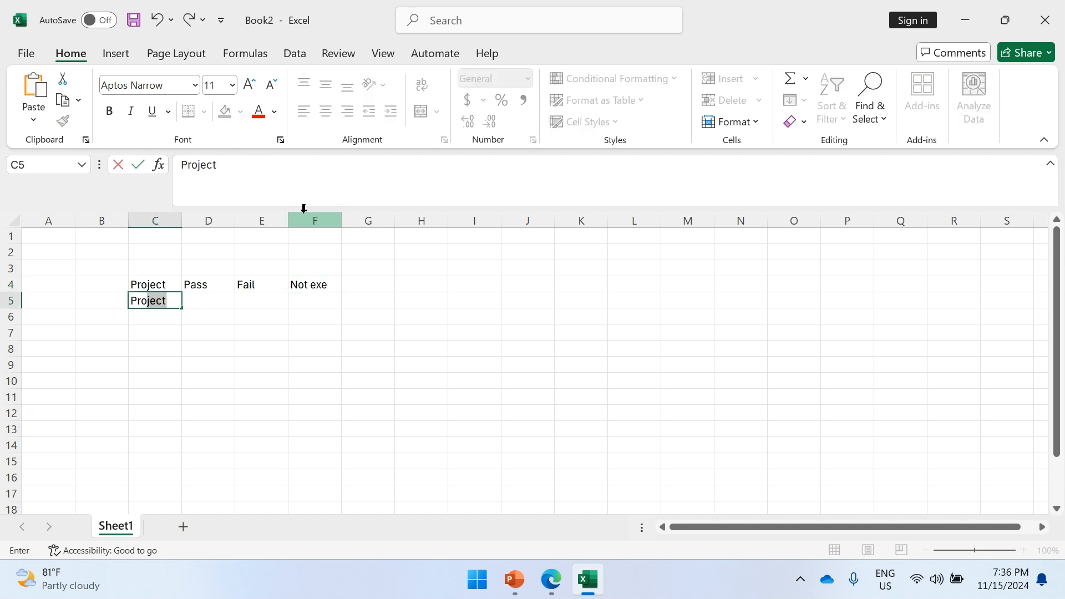
text(t 1)
key(Tab)
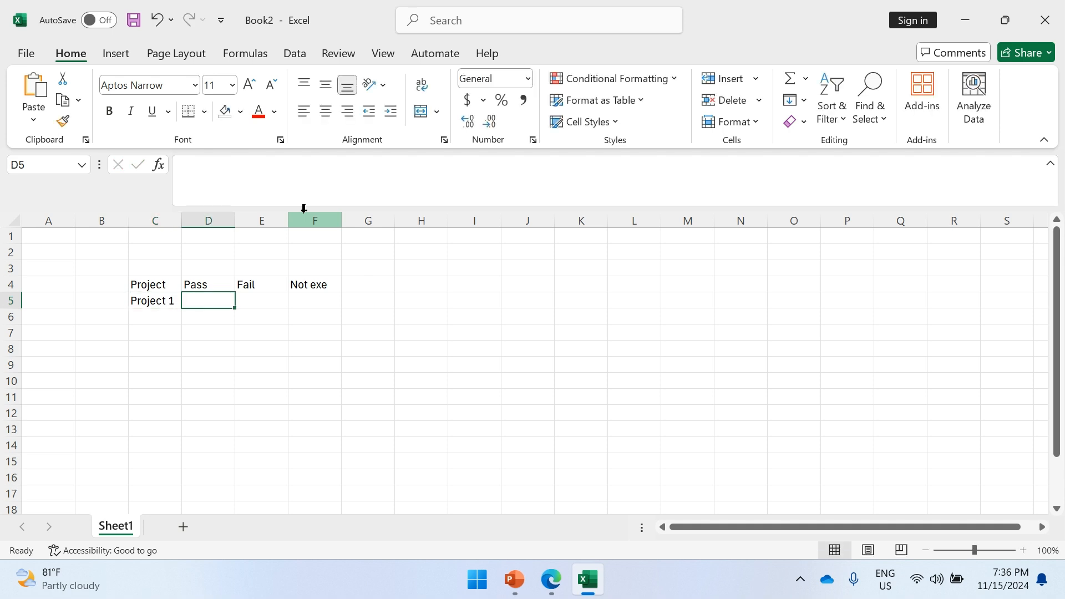
text(5)
key(Tab)
text(4)
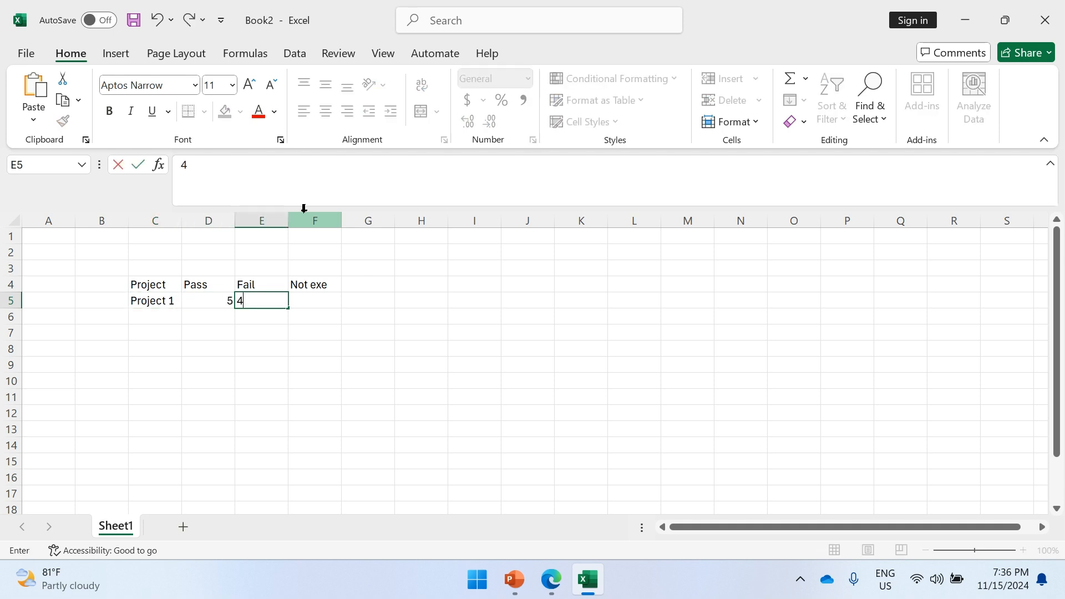
key(Tab)
text(2)
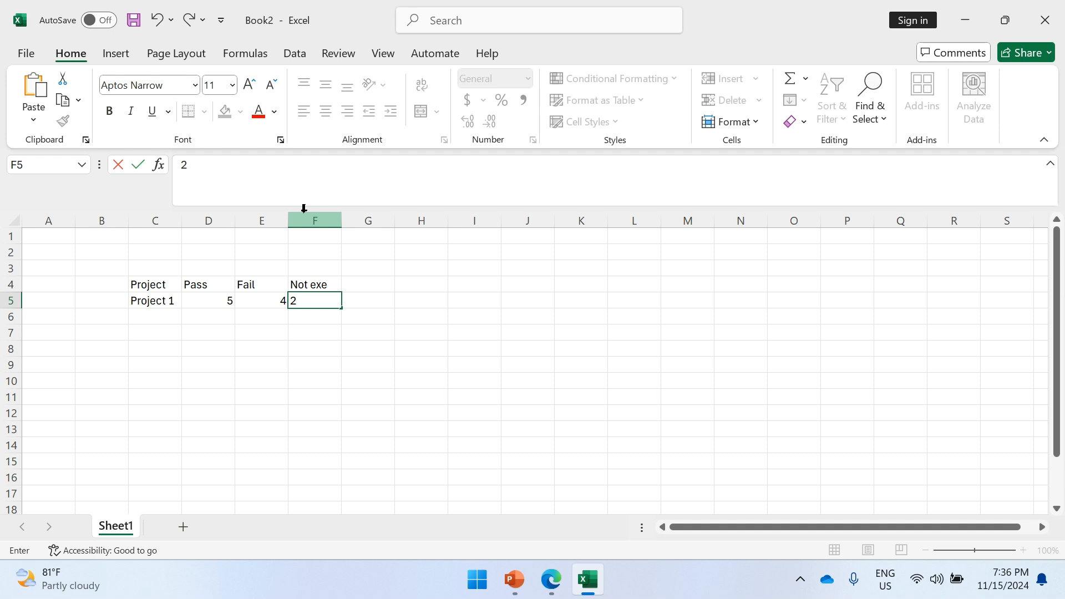
click(297, 344)
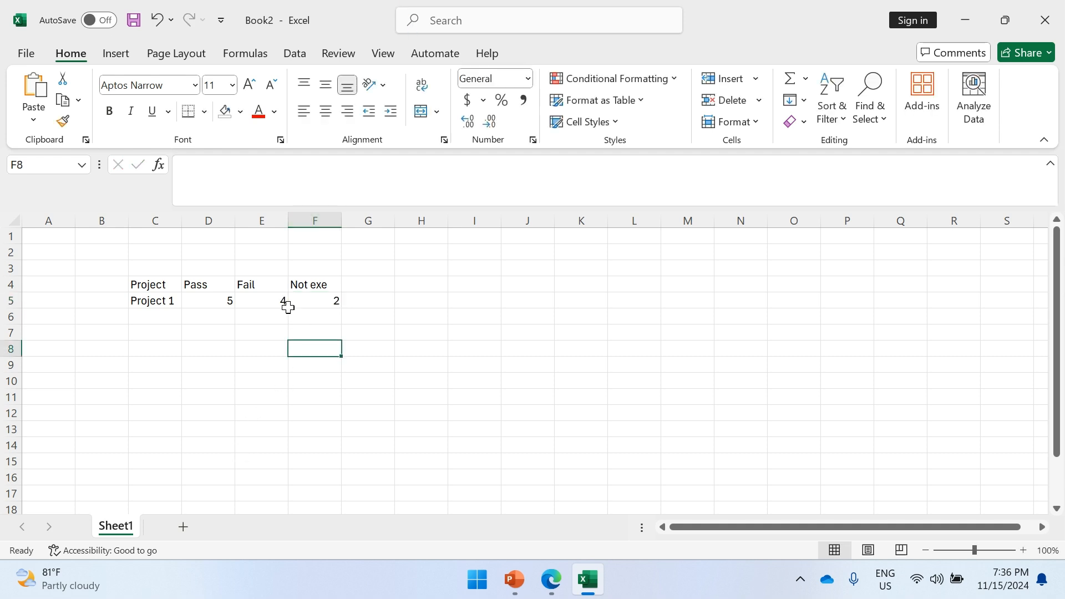
Step: Highlight the Project 1 row and the Pass, Fail and Not exe headers in the sample table
drag(149, 300, 331, 312)
click(274, 358)
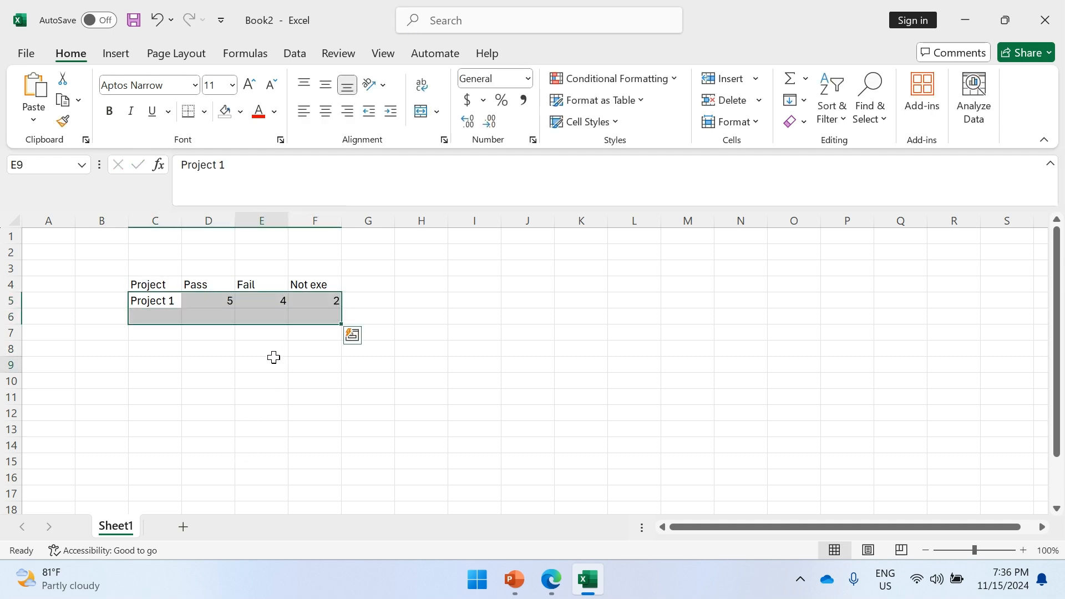
click(217, 284)
drag(217, 283, 321, 286)
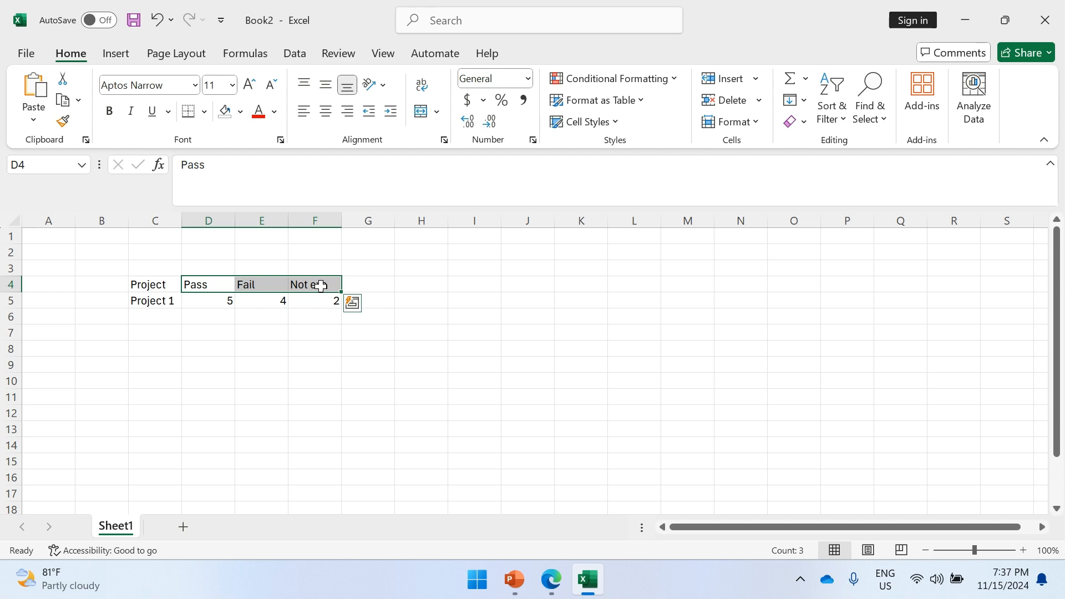
Step: Switch back to qTest Insights and examine the Latest Result column in the Test Run Data table
key(ctrl+alt+g)
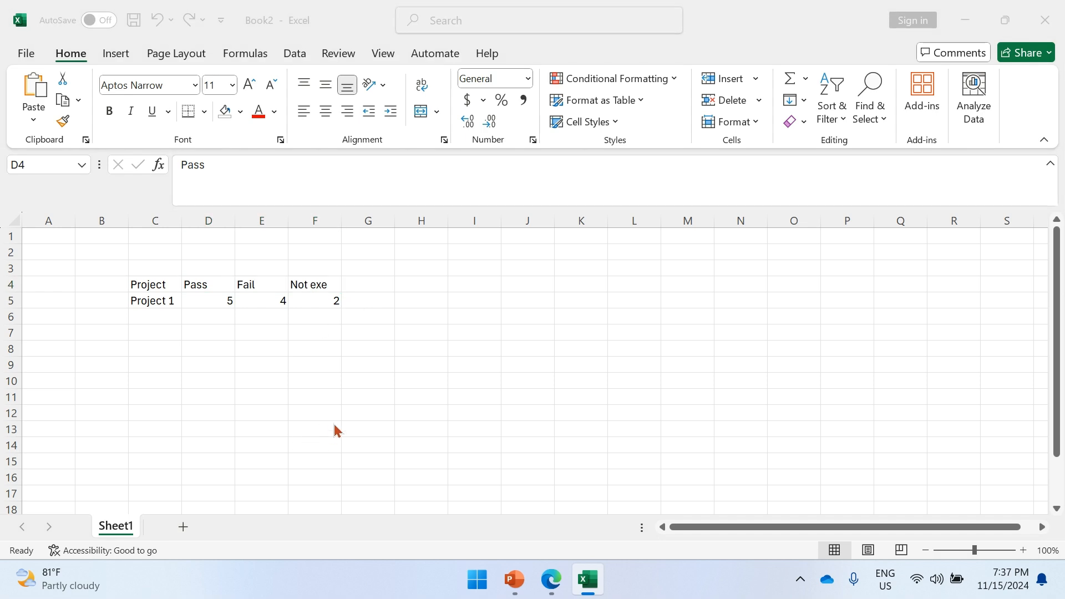
key(alt+Tab)
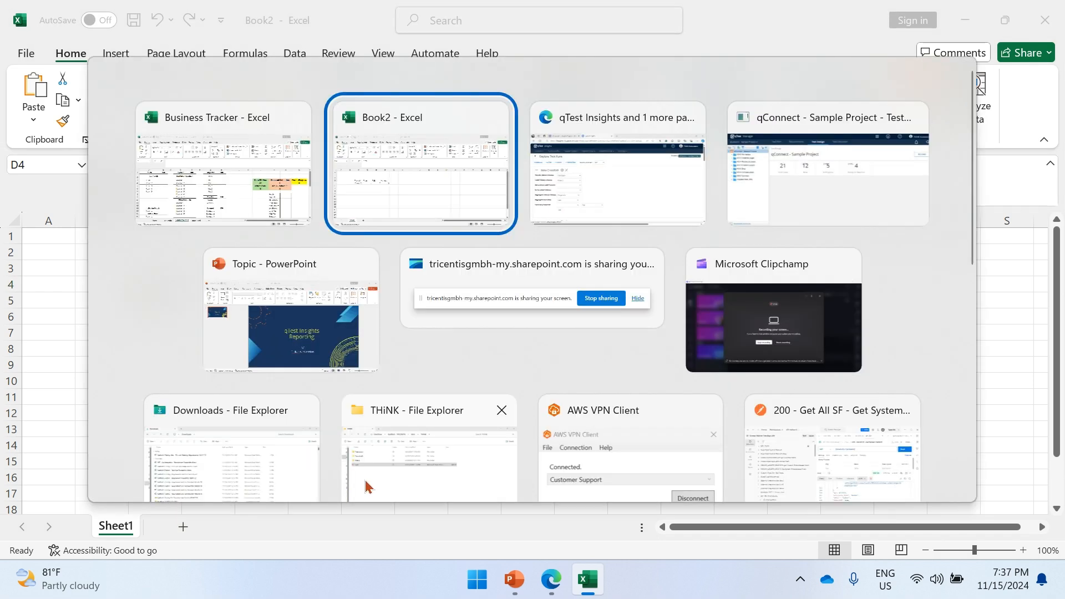
key(alt+Tab)
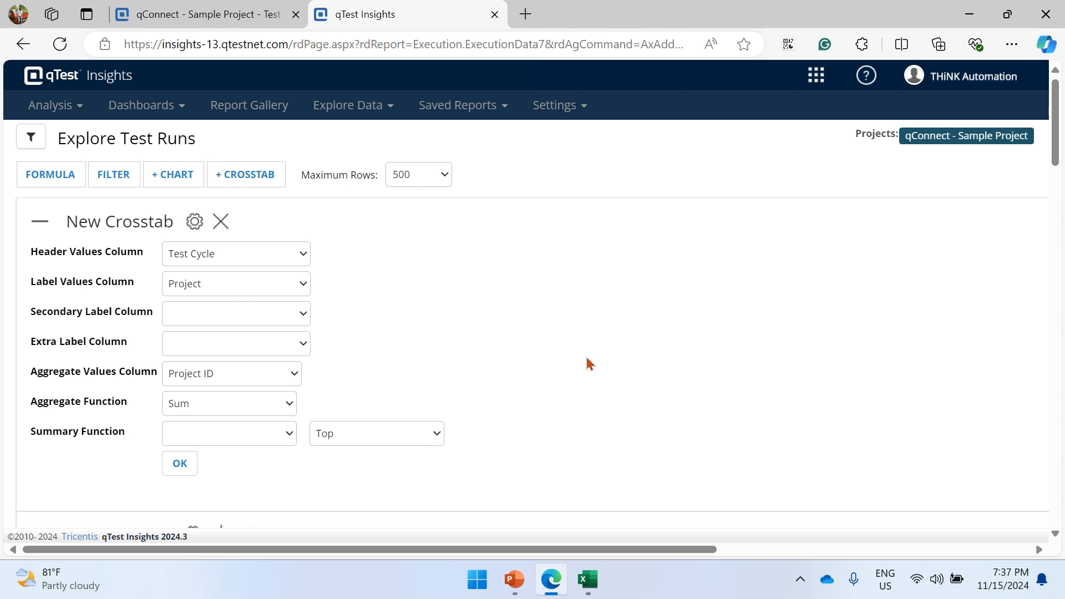
scroll(589, 363, down, 5)
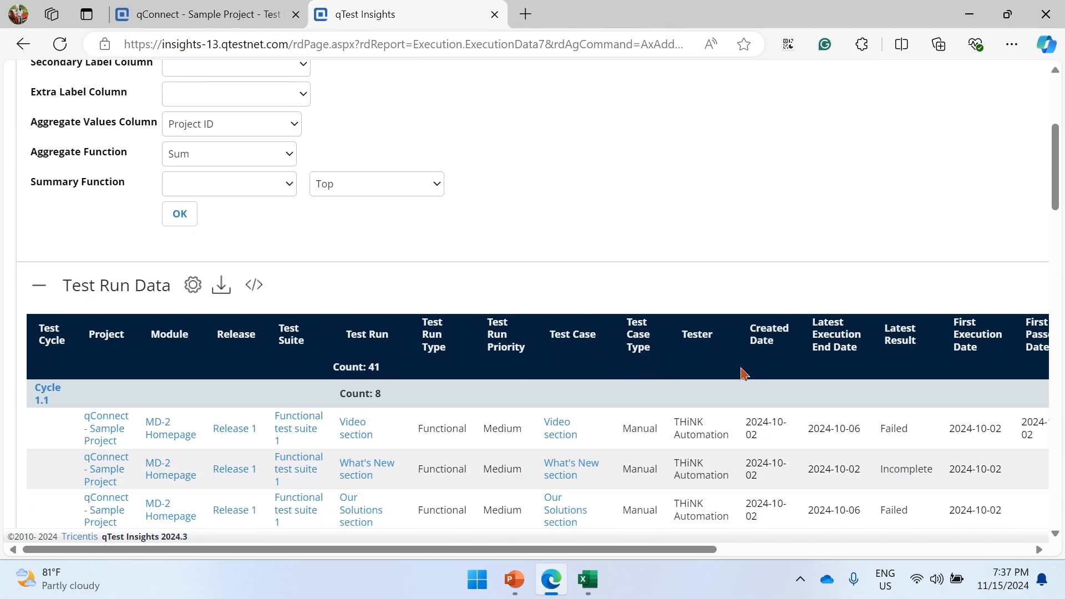
drag(716, 549, 945, 581)
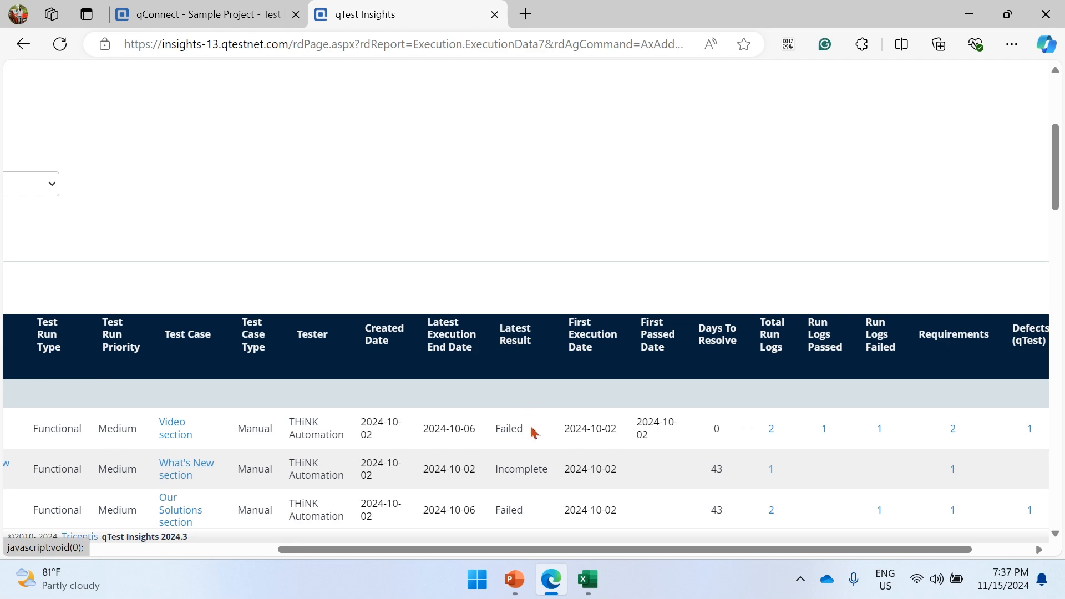
drag(512, 549, 257, 542)
scroll(257, 409, up, 5)
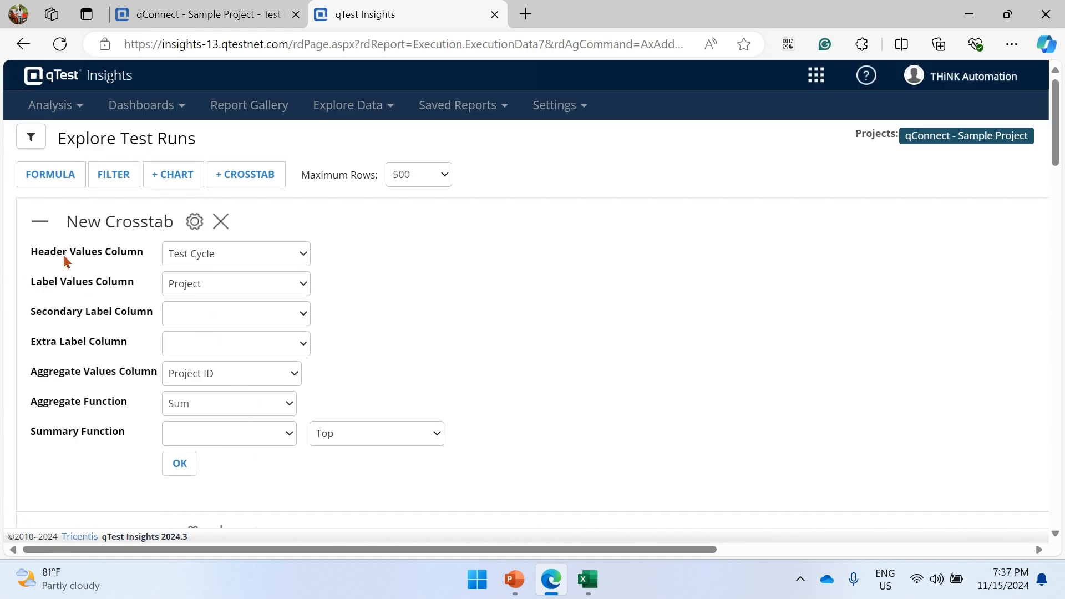
Step: Set the new crosstab's Header Values Column to Latest Result
click(301, 261)
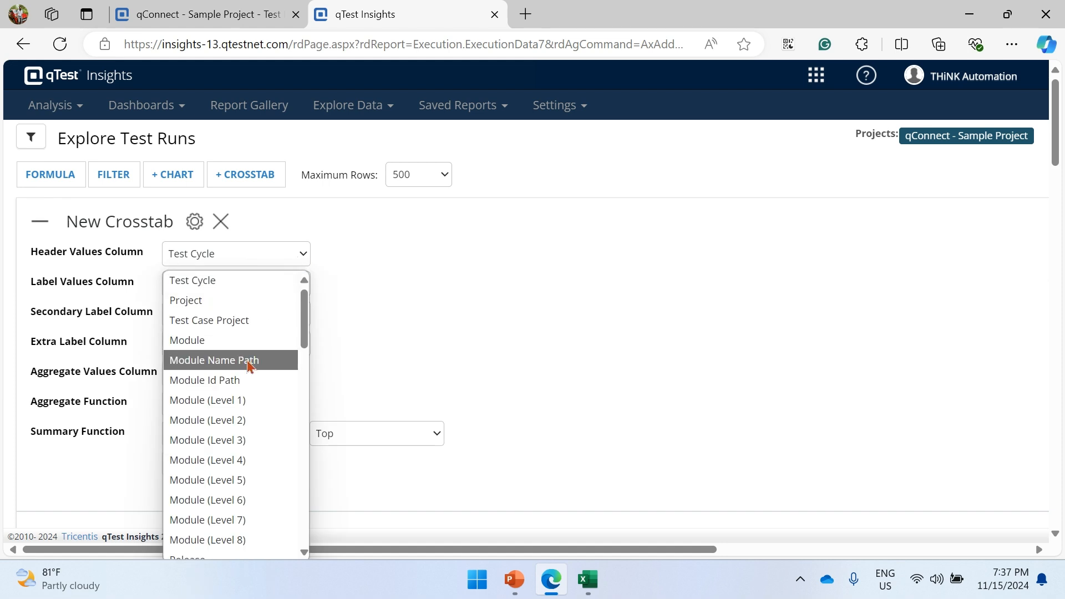
scroll(248, 364, down, 2)
scroll(246, 366, down, 6)
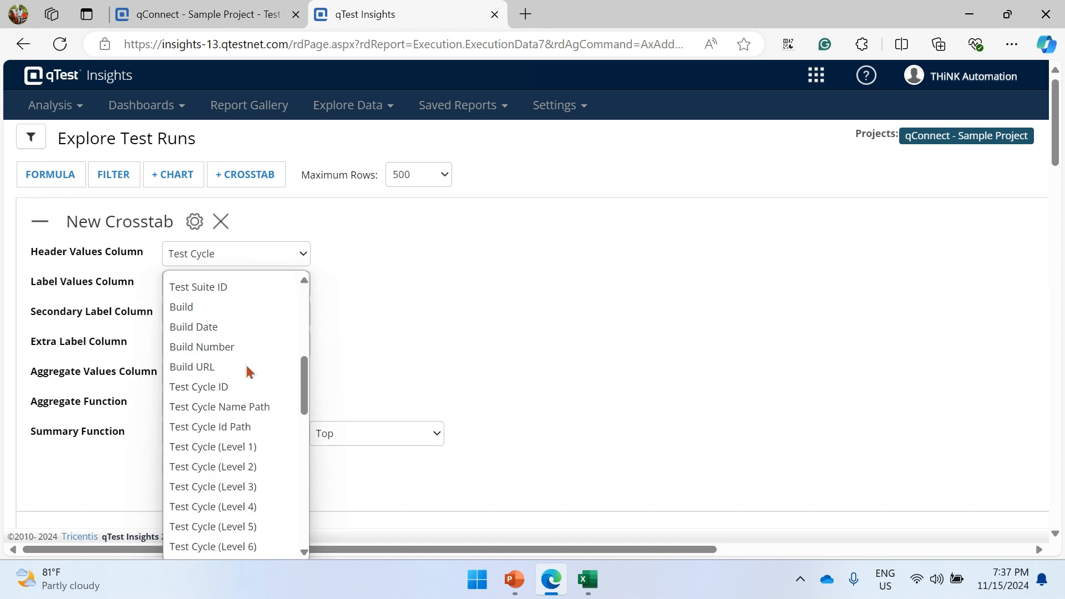
scroll(248, 370, down, 3)
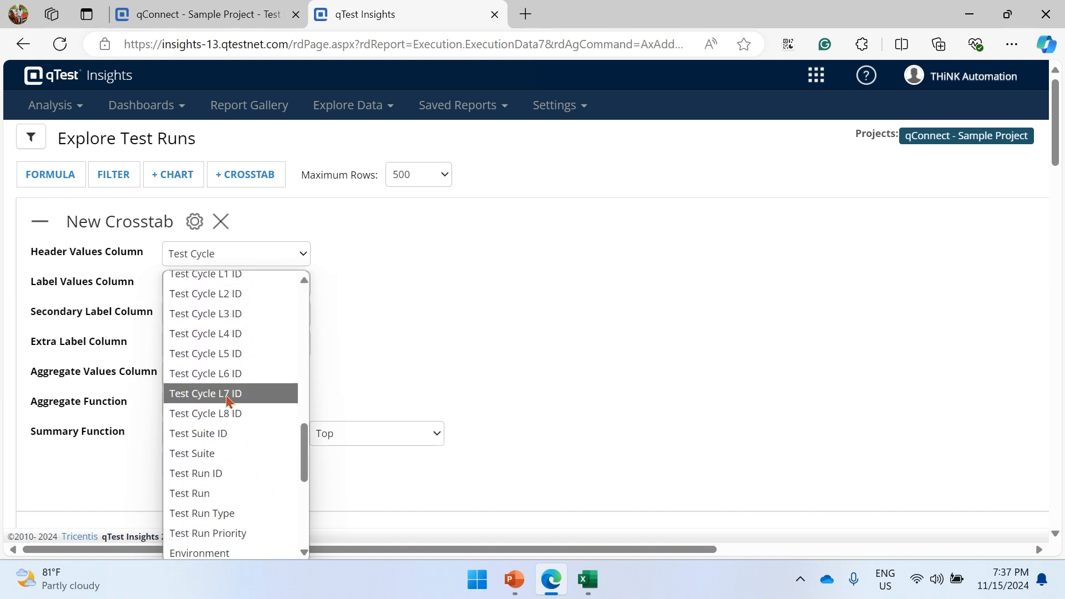
scroll(255, 394, down, 3)
scroll(236, 446, down, 3)
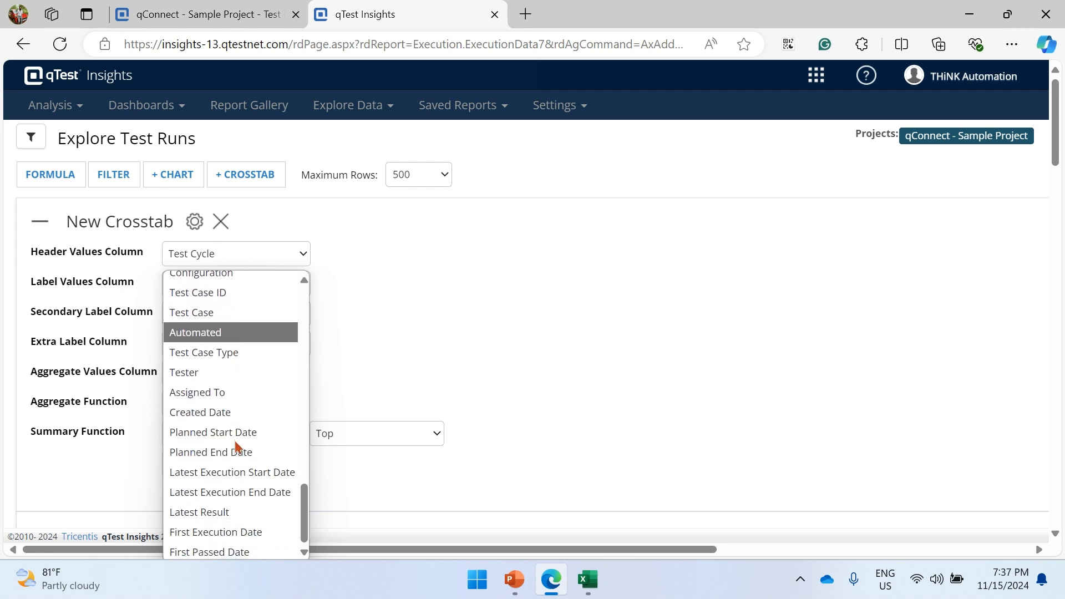
click(227, 512)
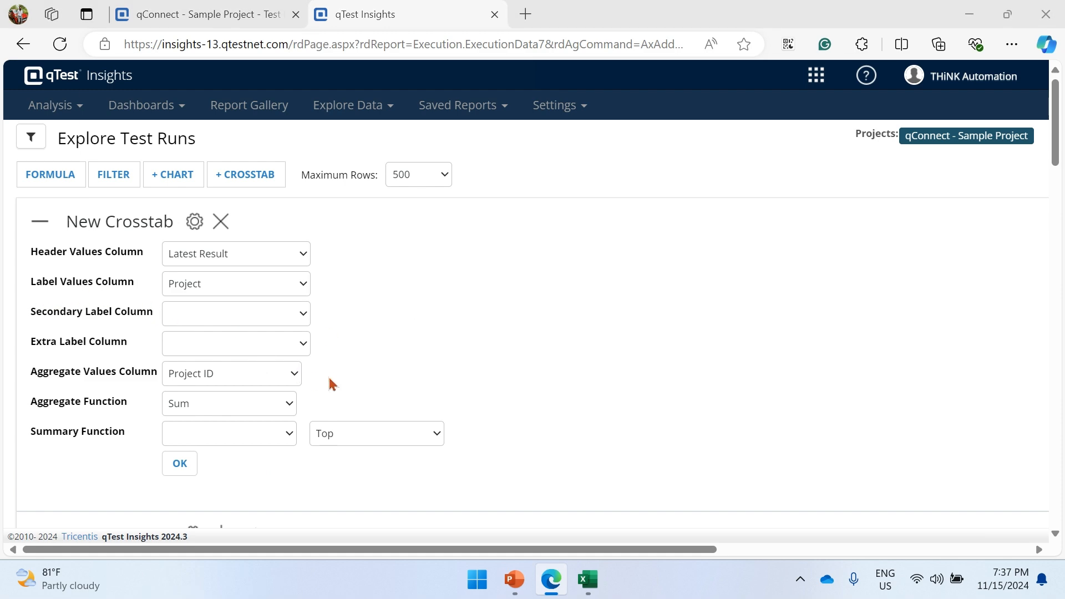
Step: Switch to the Excel sample table and highlight its result headers and the Project label column
key(alt+Tab)
key(alt+Tab)
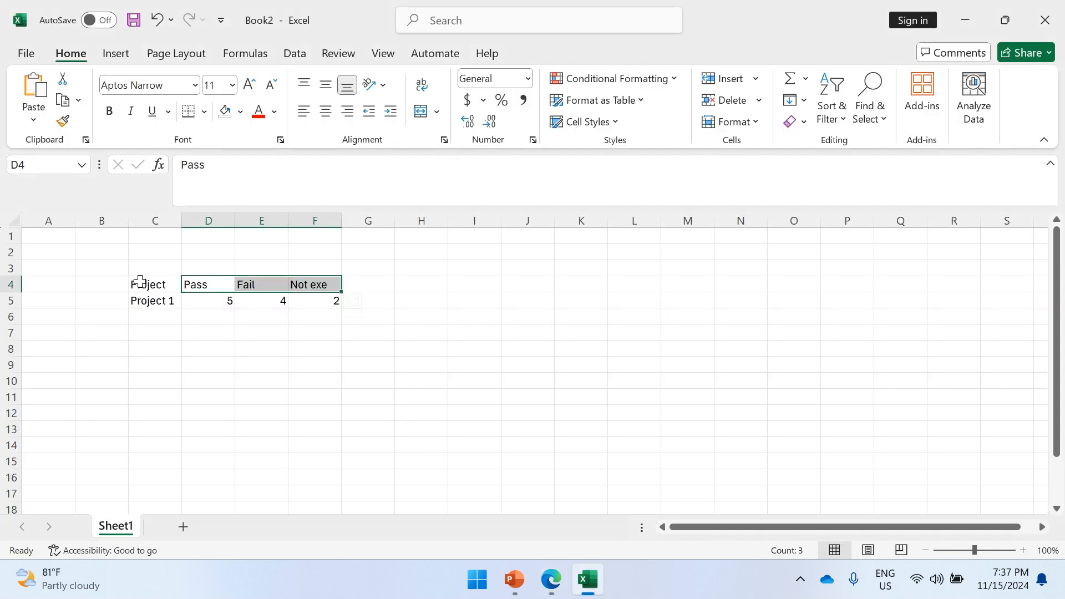
click(147, 284)
drag(207, 284, 341, 283)
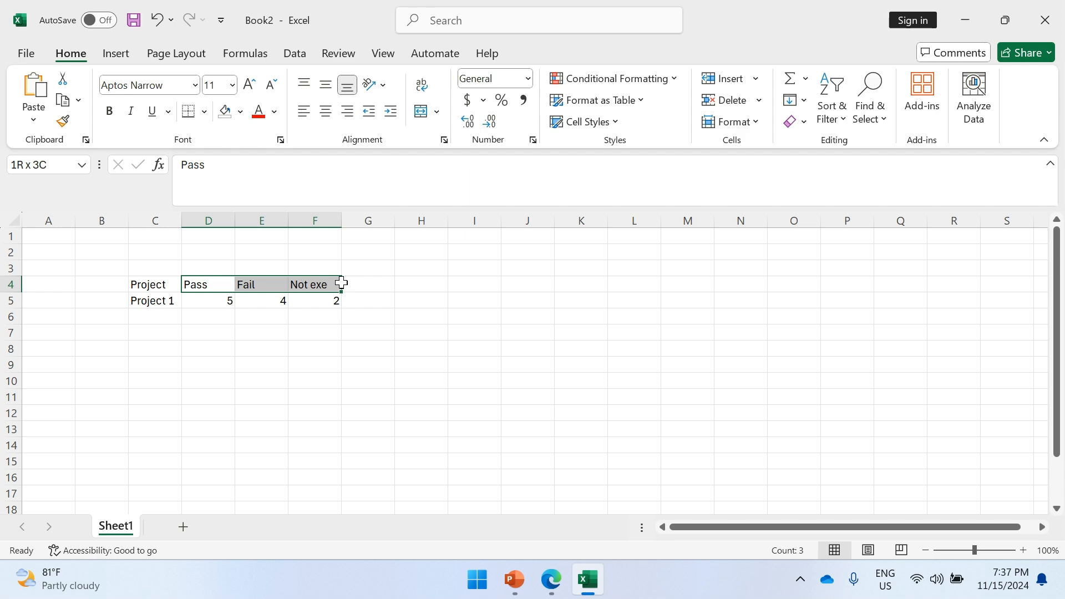
drag(148, 286, 155, 315)
Step: Return to qTest Insights and choose Project as the crosstab's Label Values Column
key(alt+Tab)
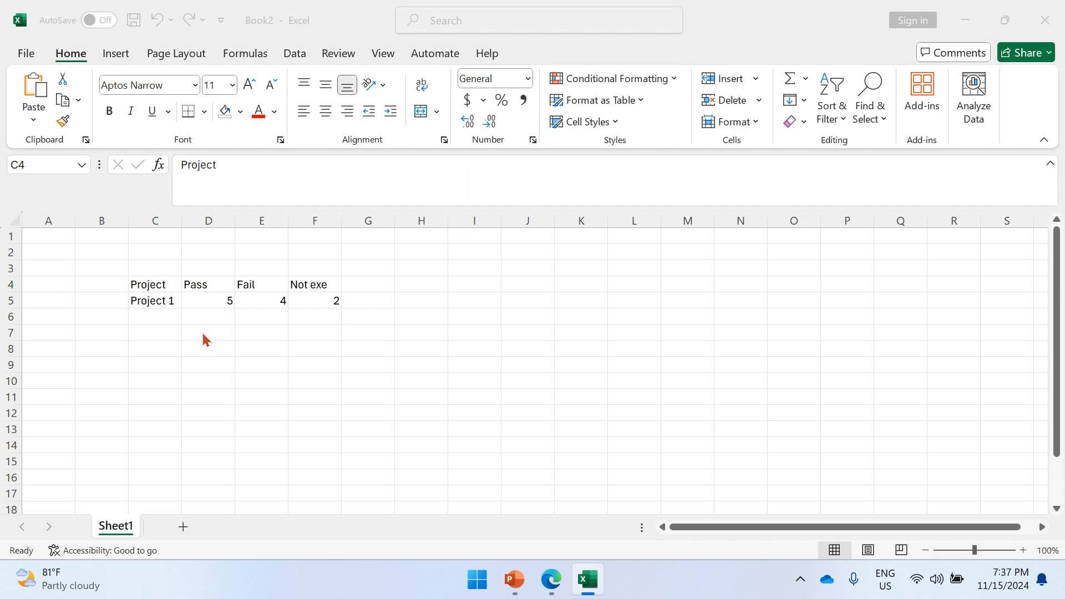
key(alt+Tab)
key(alt+Tab)
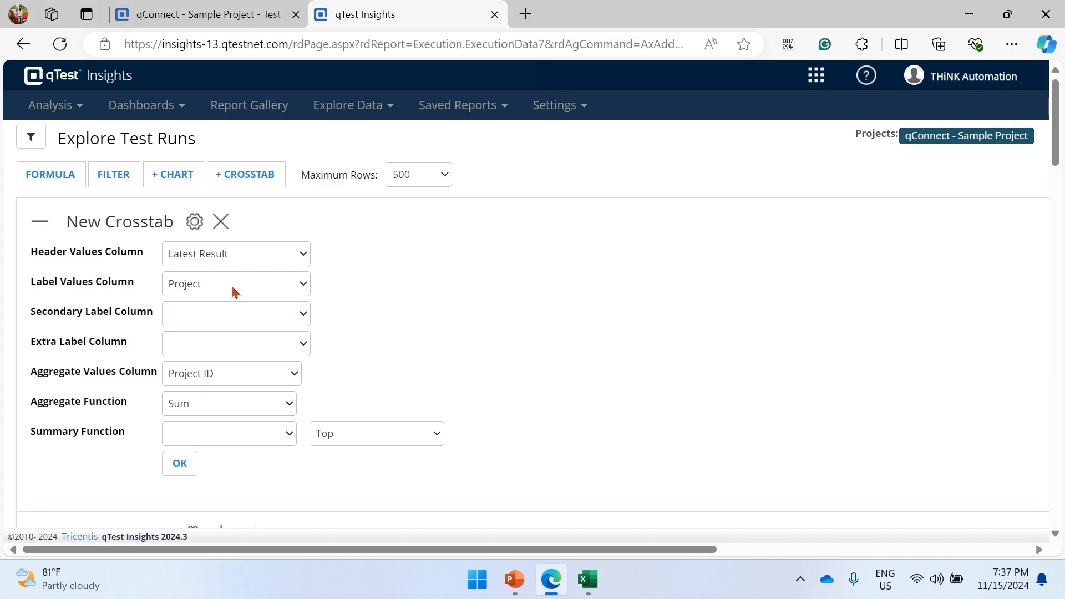
click(300, 286)
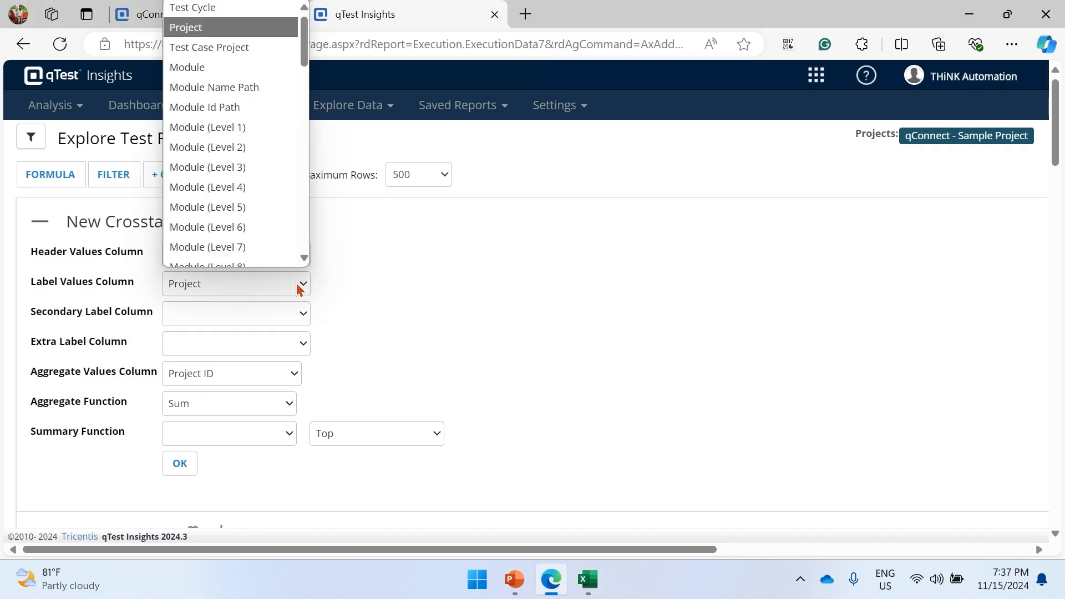
click(230, 33)
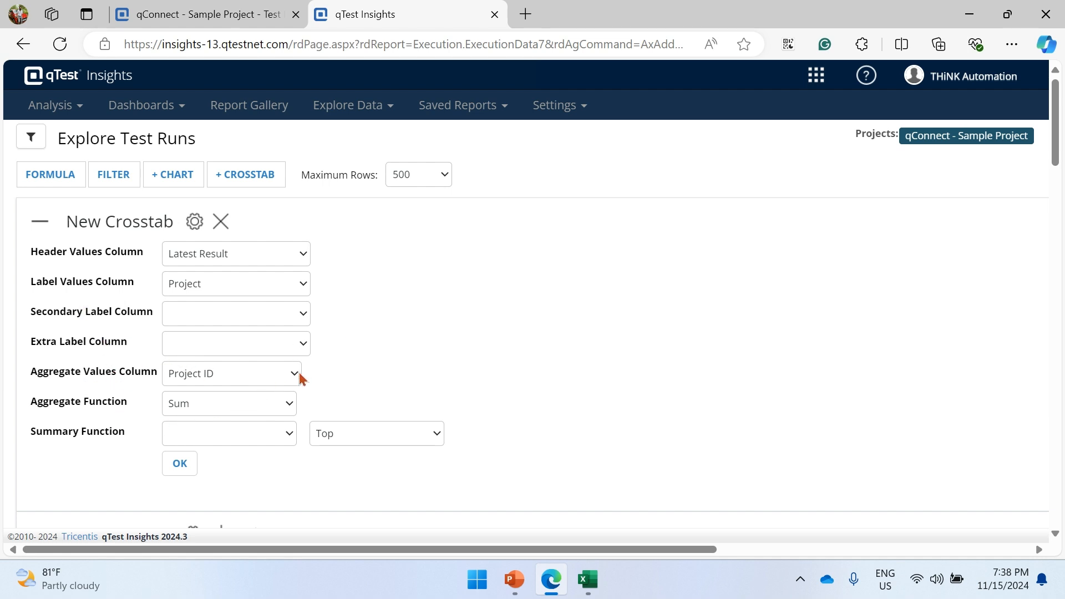
Step: Switch to the Excel sample table and examine the Pass column and its value for Project 1
key(alt+Tab)
key(alt+Tab)
click(226, 312)
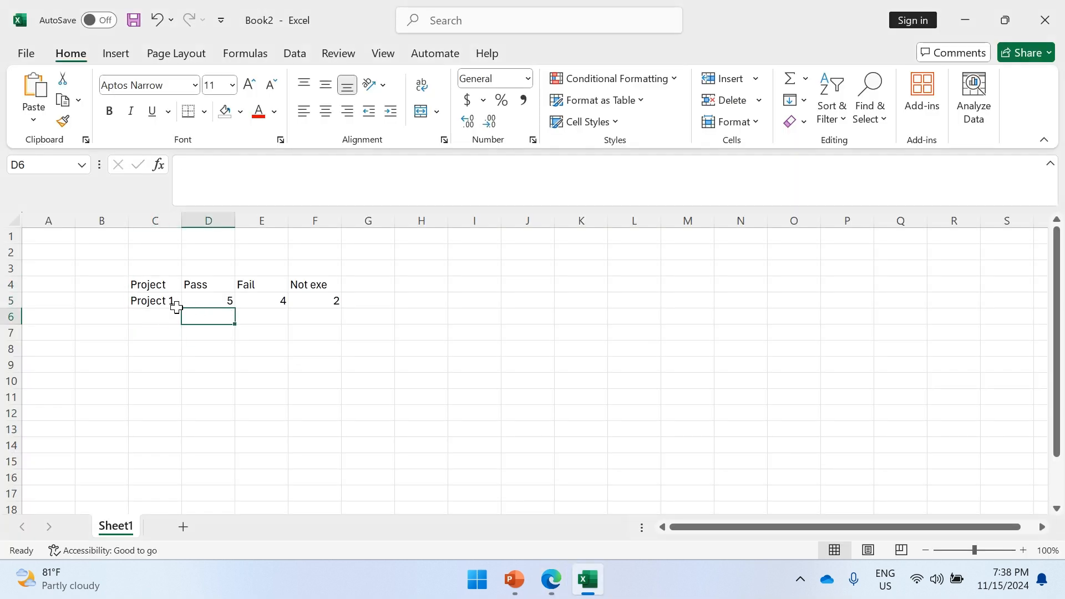
click(213, 304)
key(Delete)
click(222, 290)
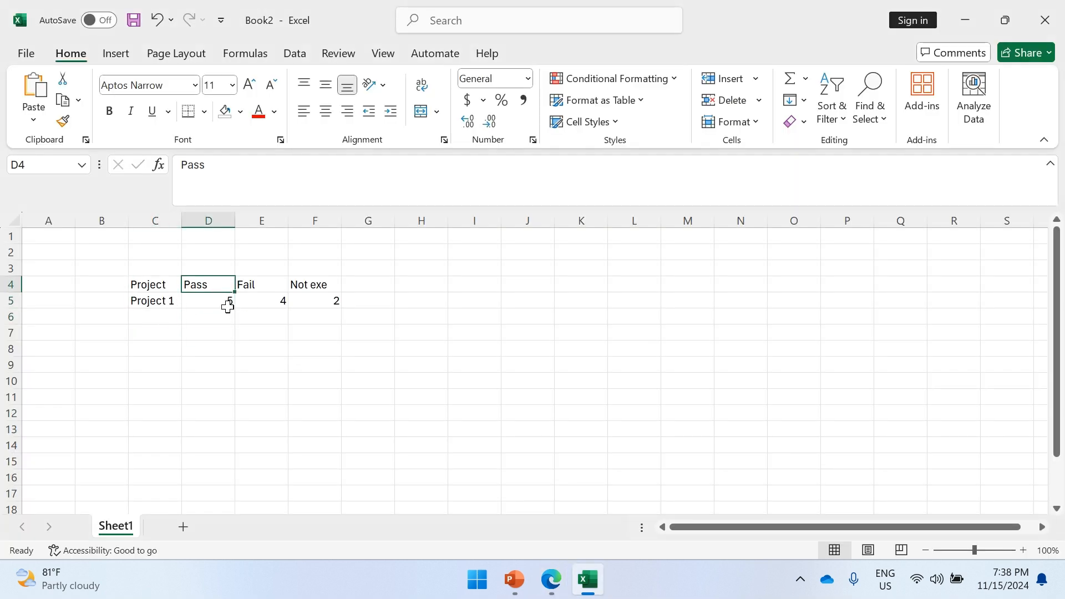
Step: Highlight Project 1's result values under Pass, Fail and Not exe in the sample table
click(226, 304)
drag(227, 305, 333, 302)
click(270, 329)
drag(225, 312, 329, 305)
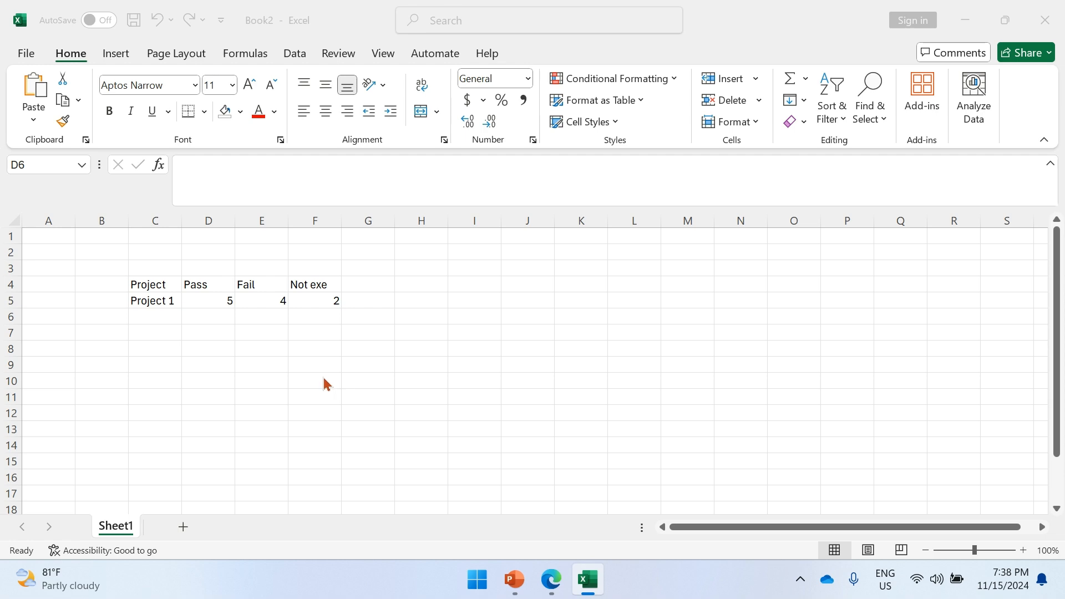
Step: Return to qTest Insights and set the crosstab's Aggregate Values Column to Test Run ID
key(alt+Tab)
key(alt+Tab)
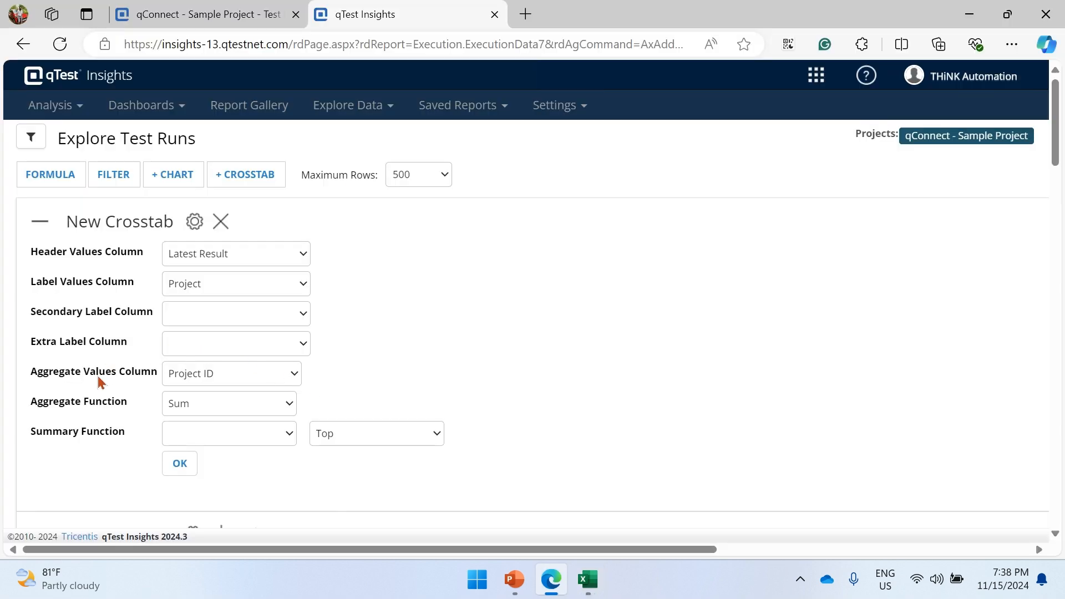
click(294, 374)
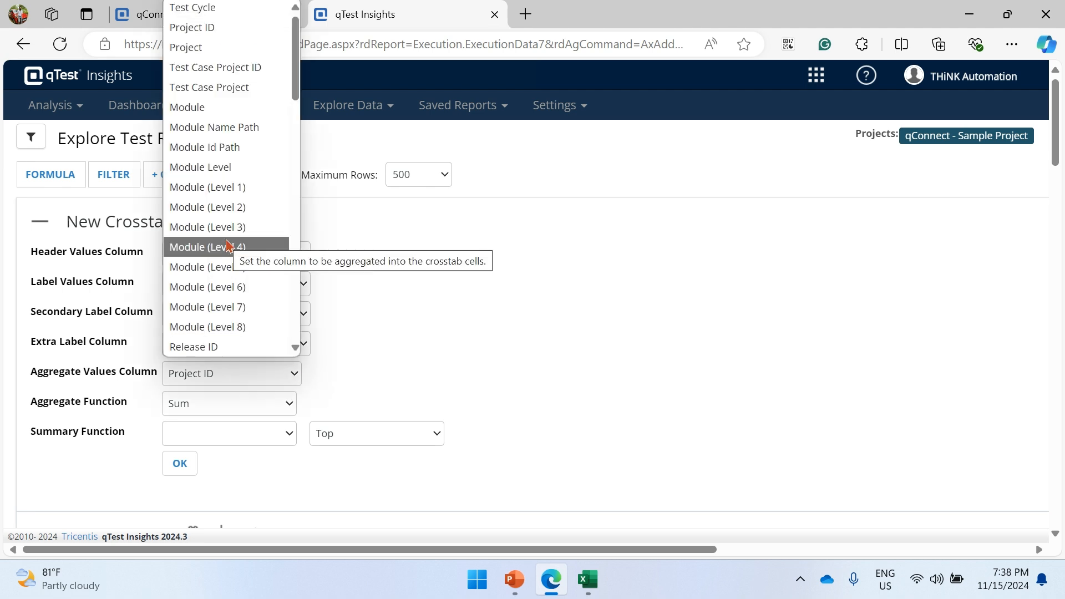
scroll(228, 246, down, 3)
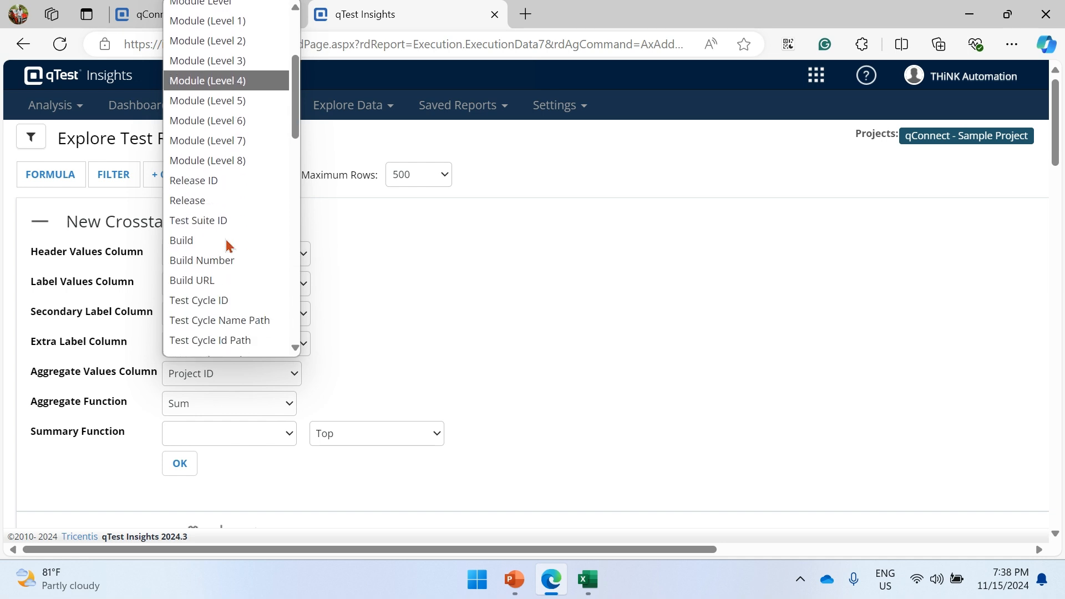
scroll(228, 246, down, 2)
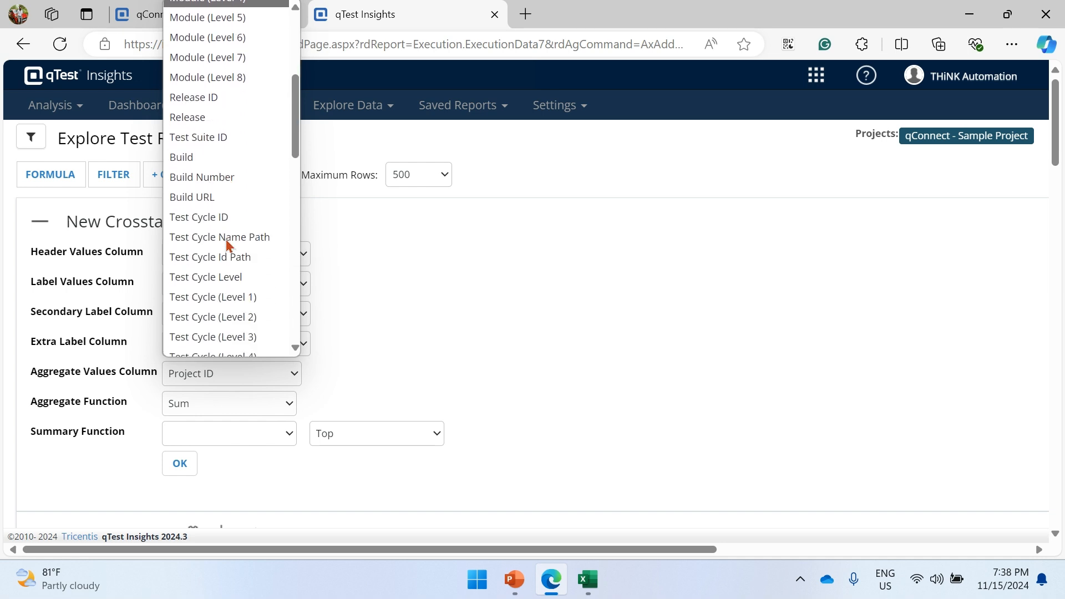
scroll(228, 245, down, 5)
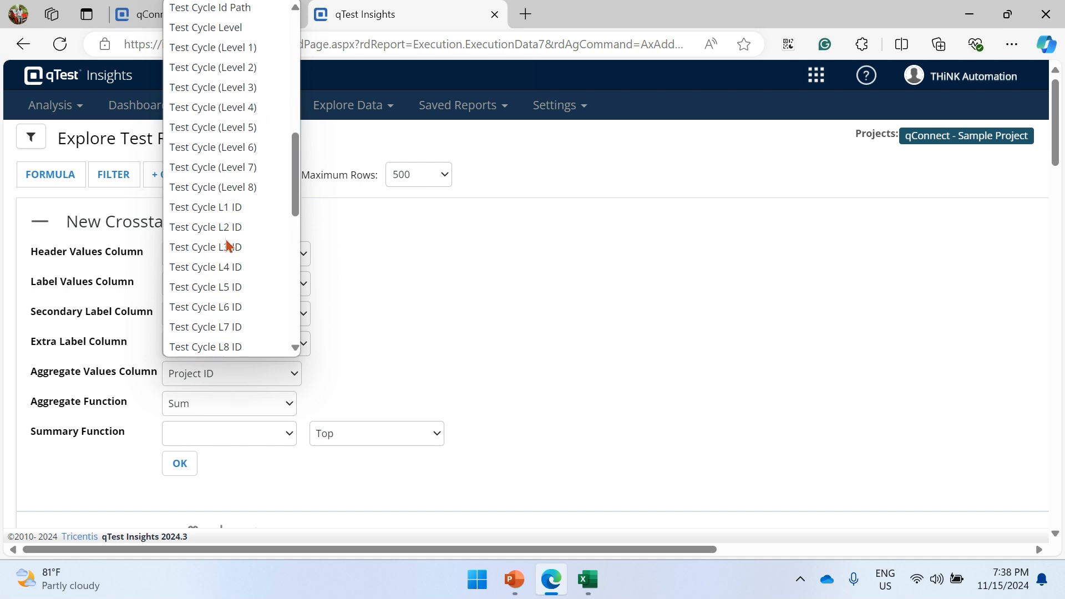
scroll(227, 246, down, 4)
click(227, 242)
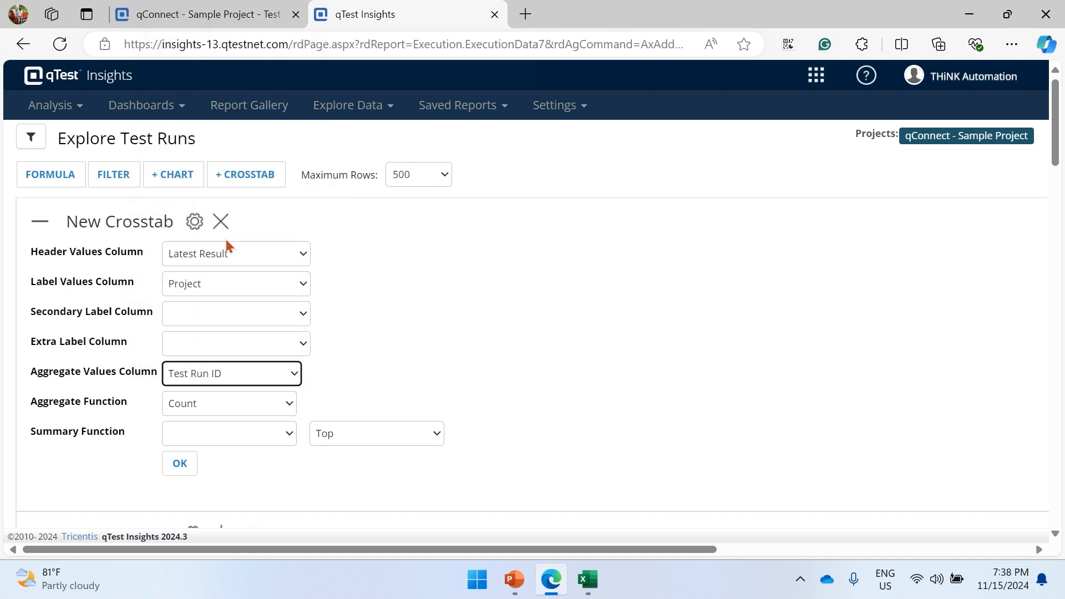
Step: Keep Count as the Aggregate Function and generate the crosstab of latest results by project
click(285, 405)
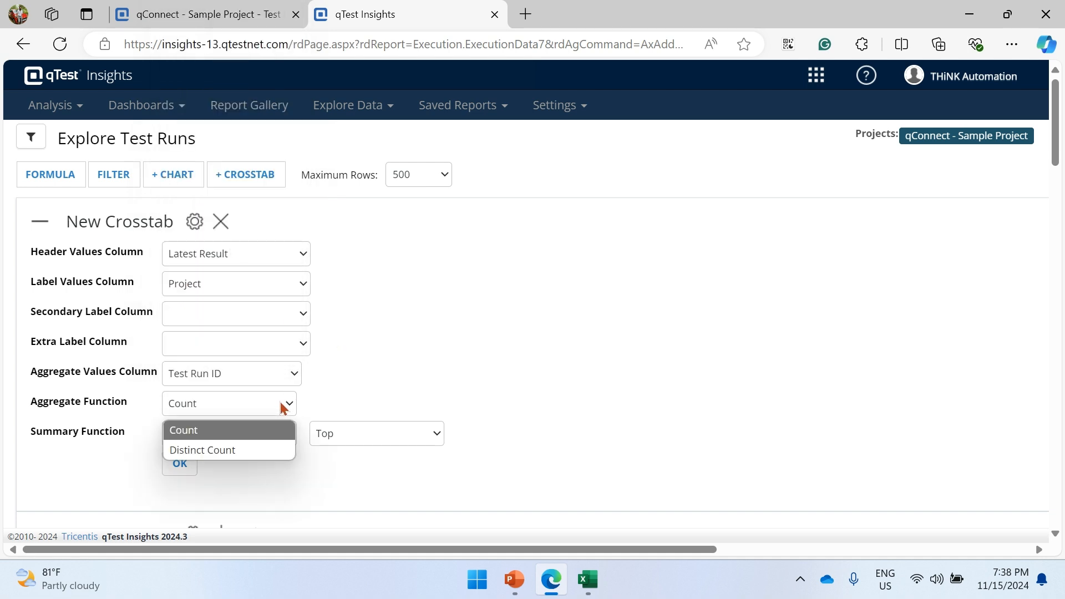
click(382, 383)
scroll(380, 381, down, 2)
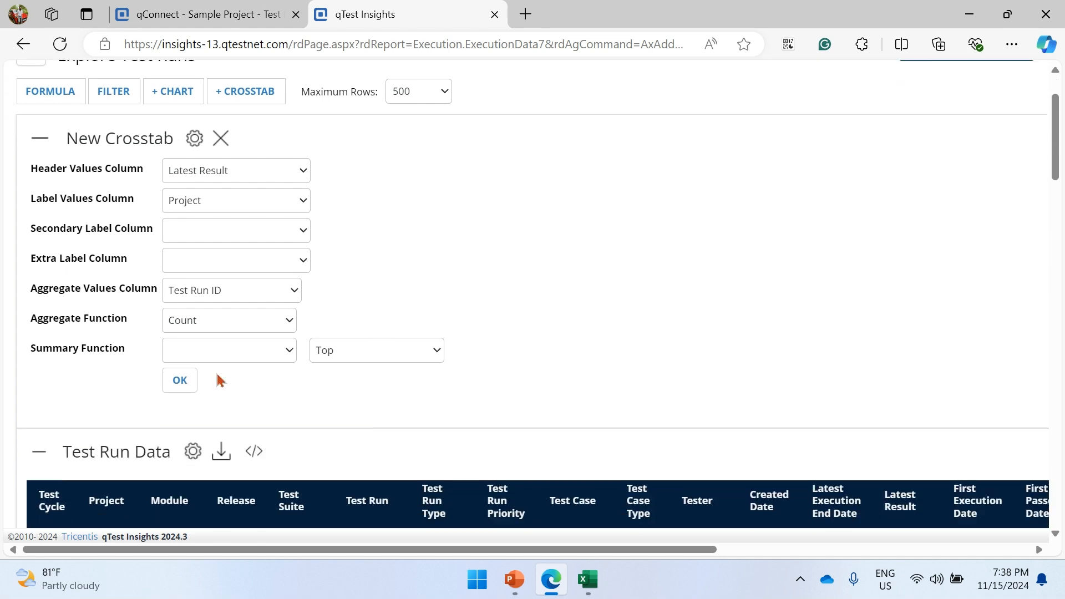
click(180, 381)
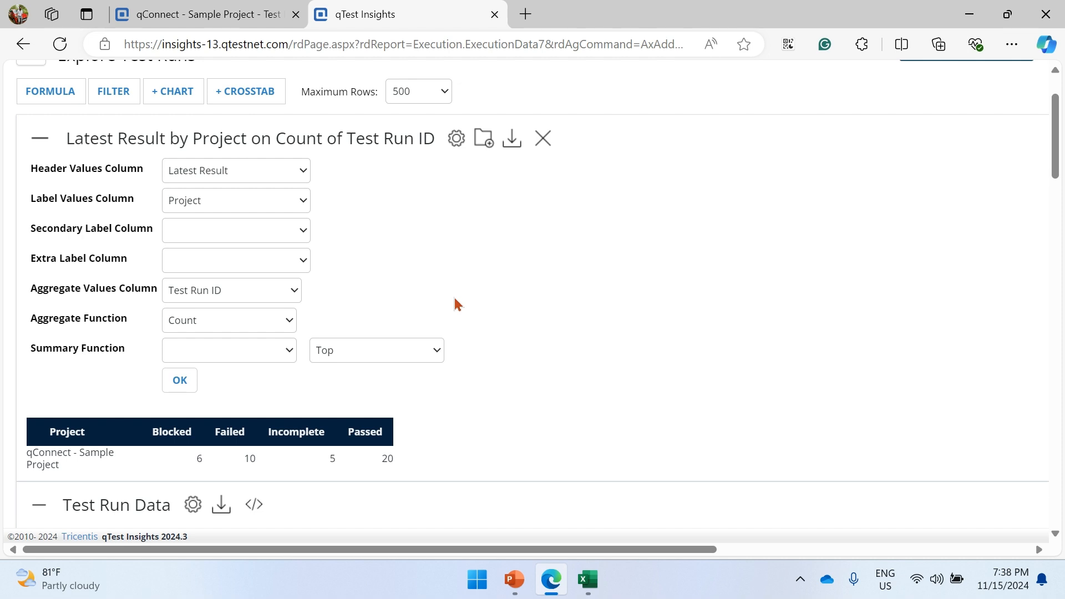
scroll(456, 302, down, 2)
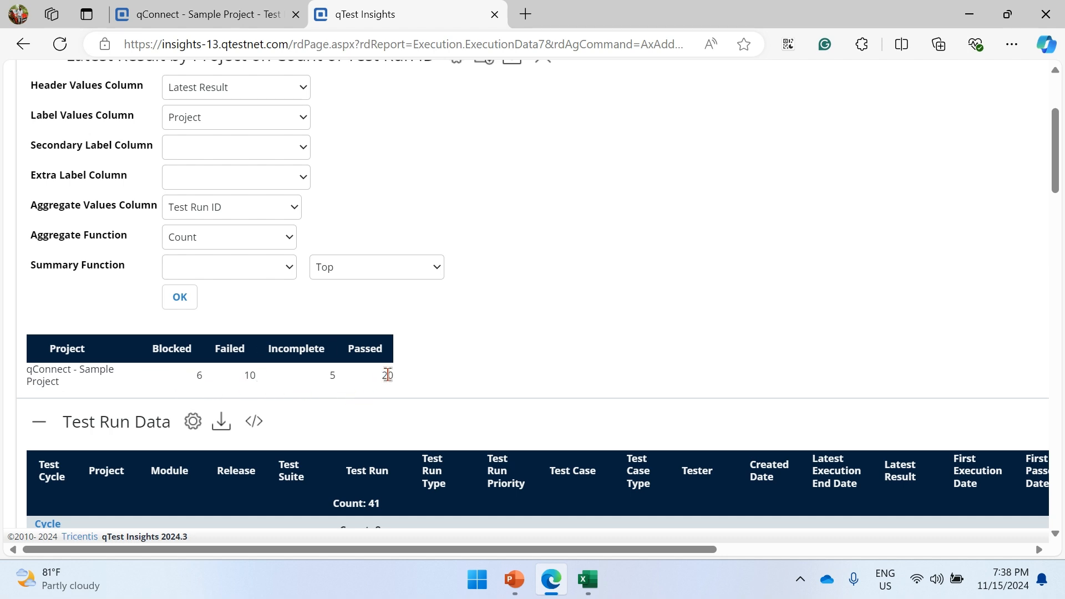
Step: Switch to the Excel sample table and highlight all of it, from the Project header through Project 1's Not exe value
key(alt+Tab)
key(alt+Tab)
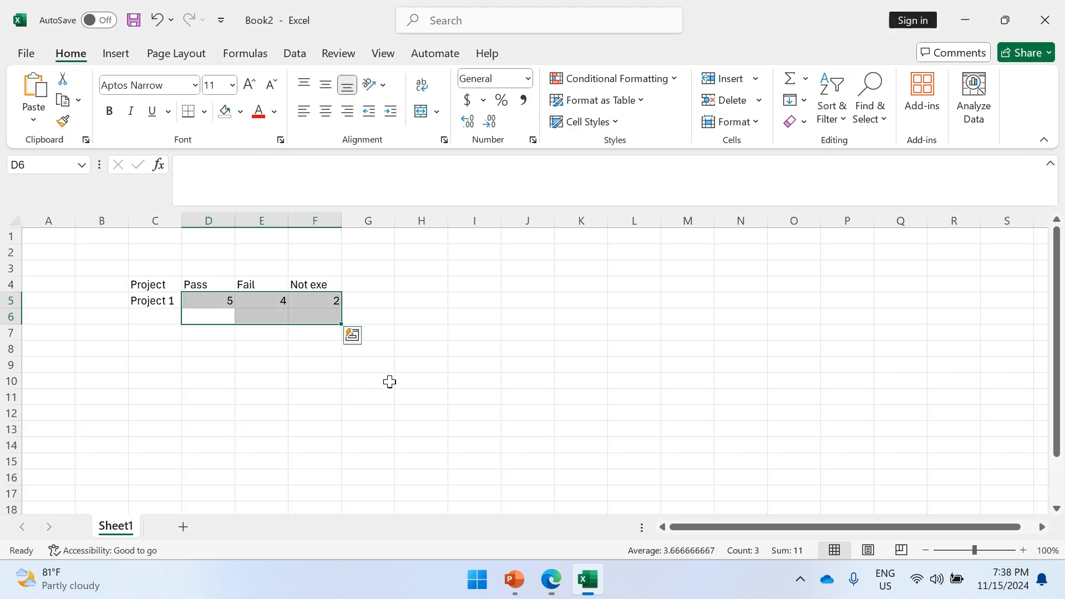
click(266, 333)
drag(153, 285, 333, 302)
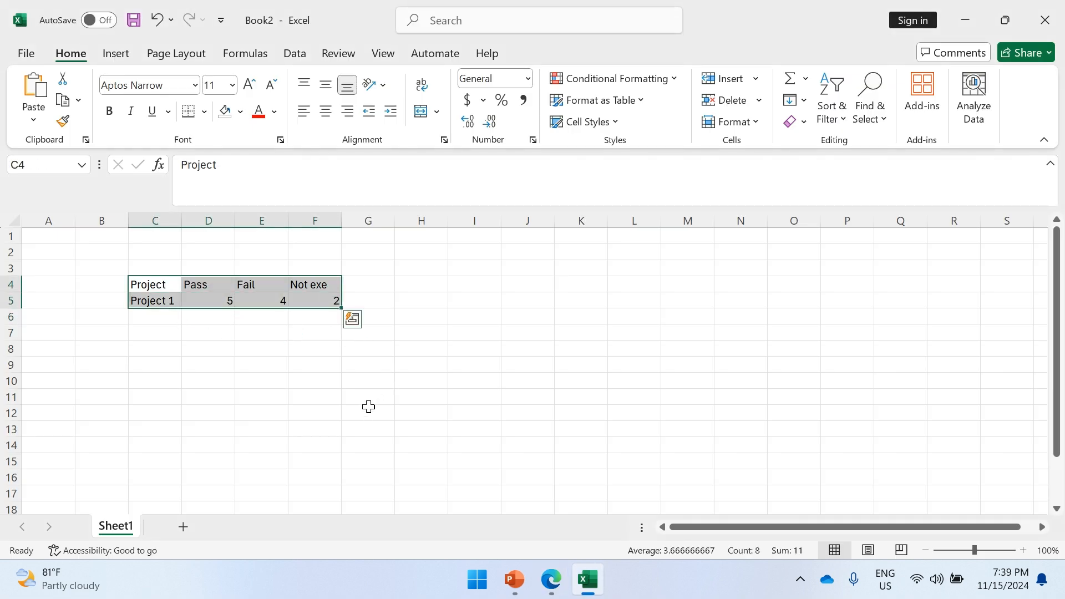
Step: Return to qTest Insights, add Test Cycle as the crosstab's Secondary Label Column and regenerate the table
key(alt+Tab)
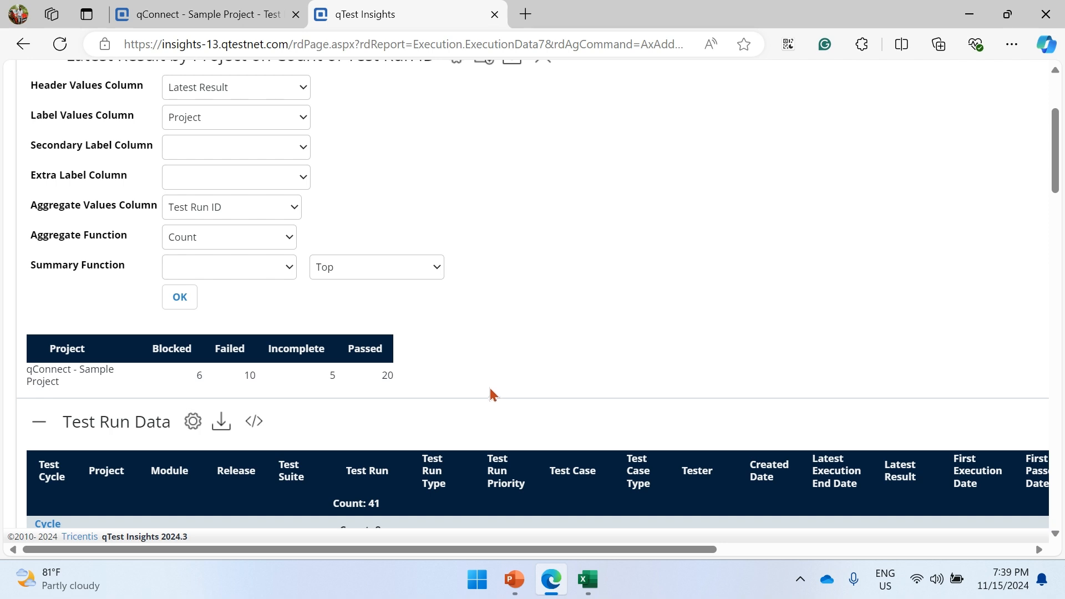
scroll(496, 390, up, 1)
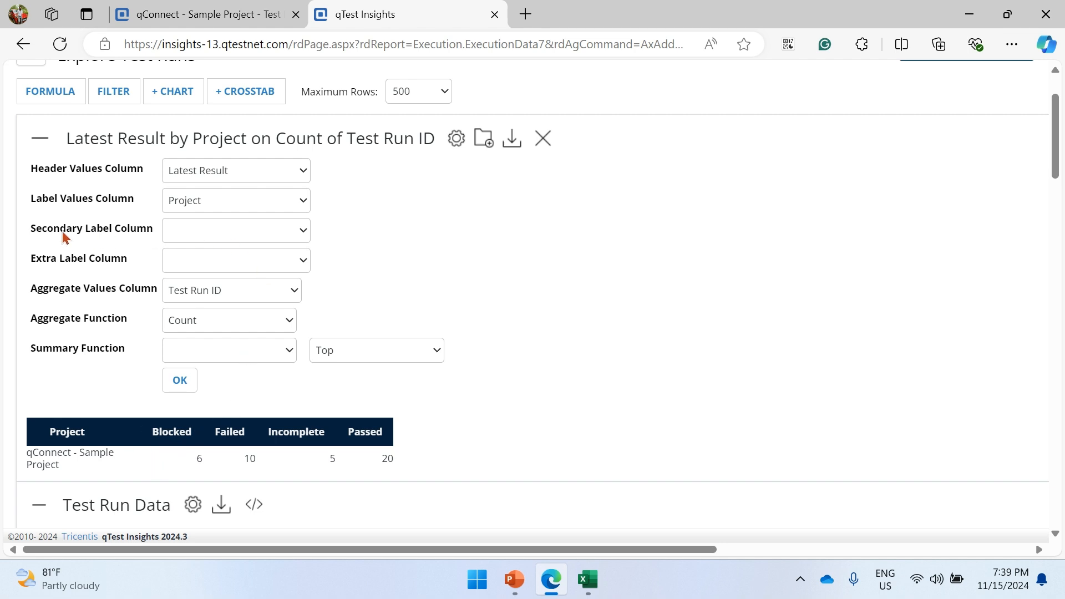
click(303, 233)
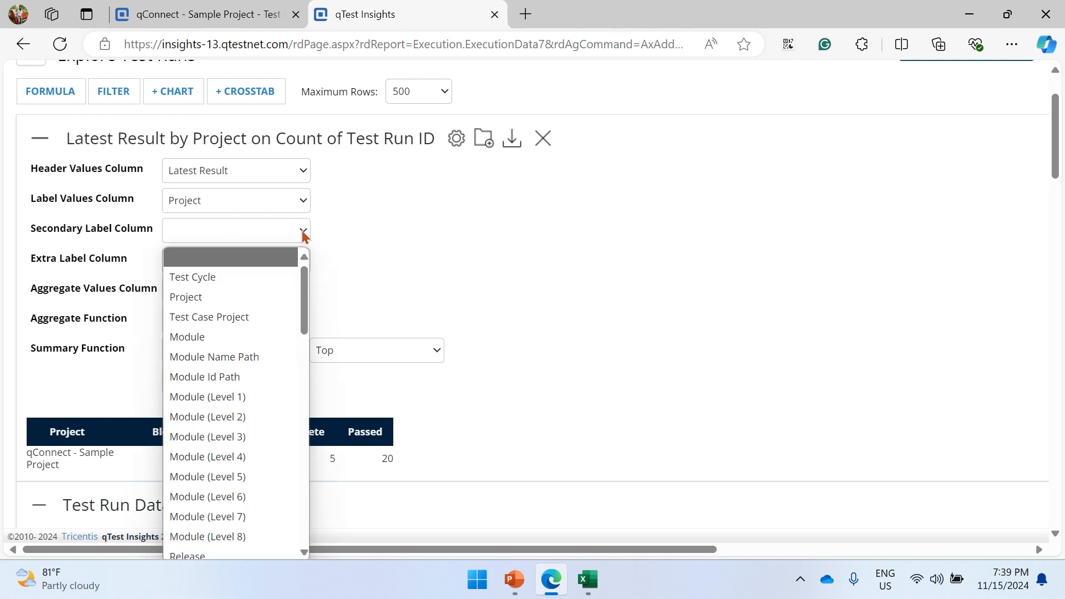
click(247, 277)
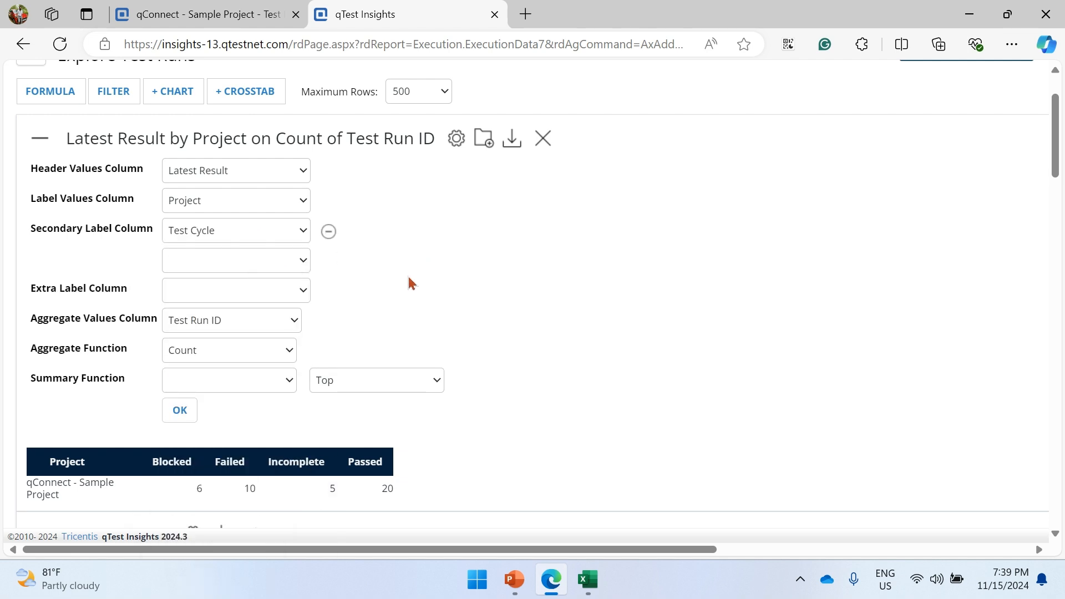
click(180, 411)
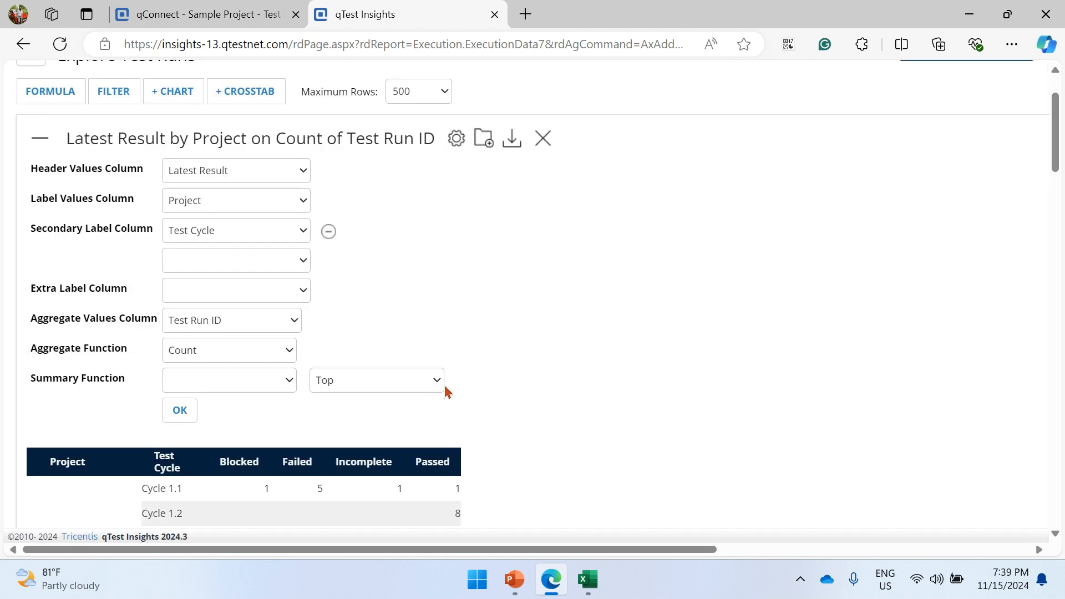
scroll(523, 352, down, 3)
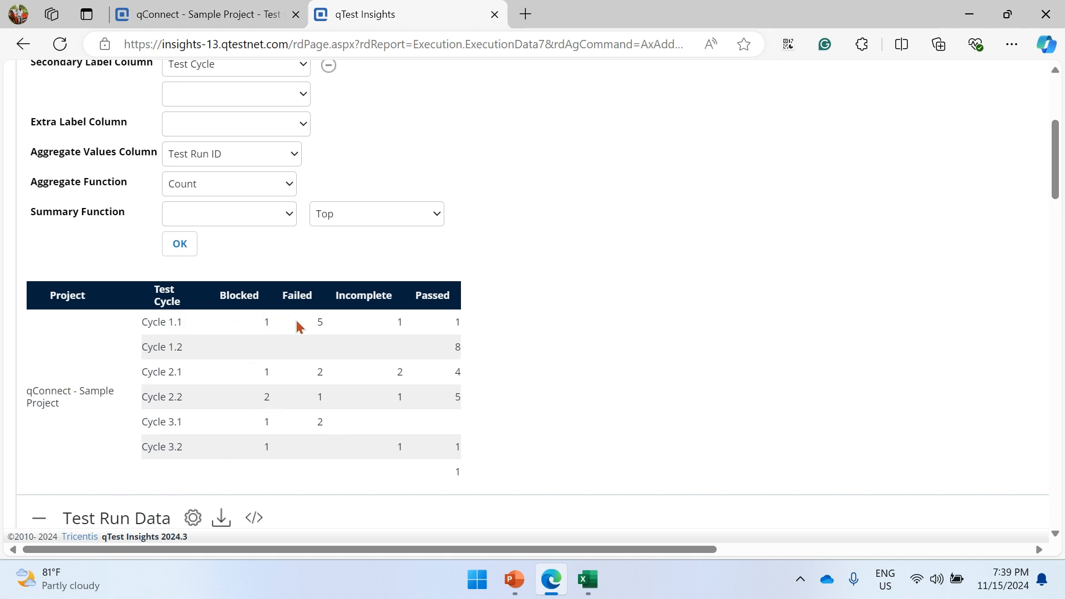
Step: Set the crosstab's Summary Function to Sum and apply it
scroll(541, 377, up, 1)
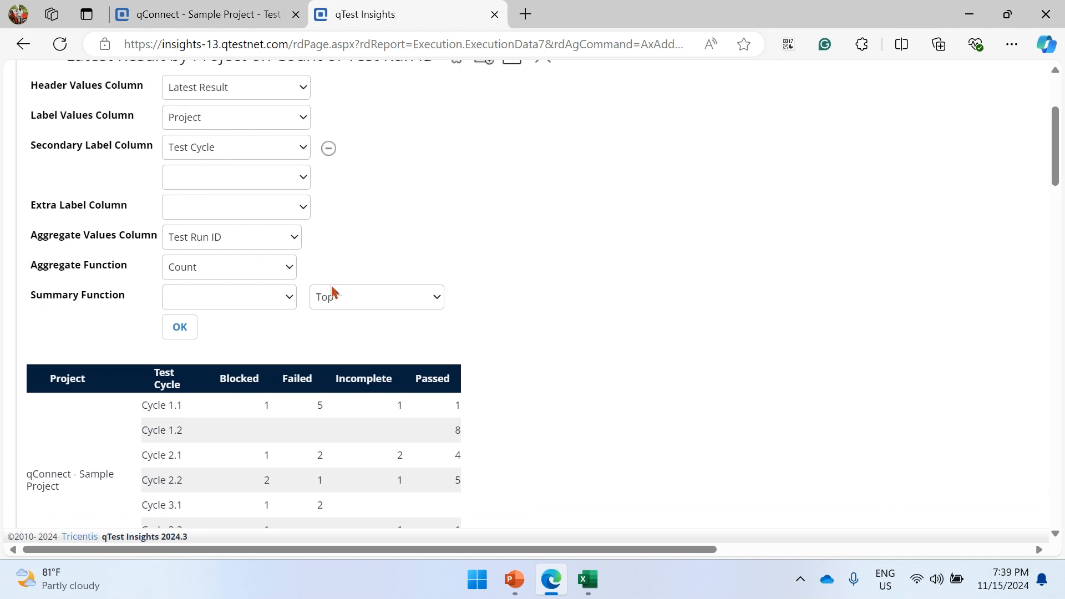
scroll(422, 252, up, 2)
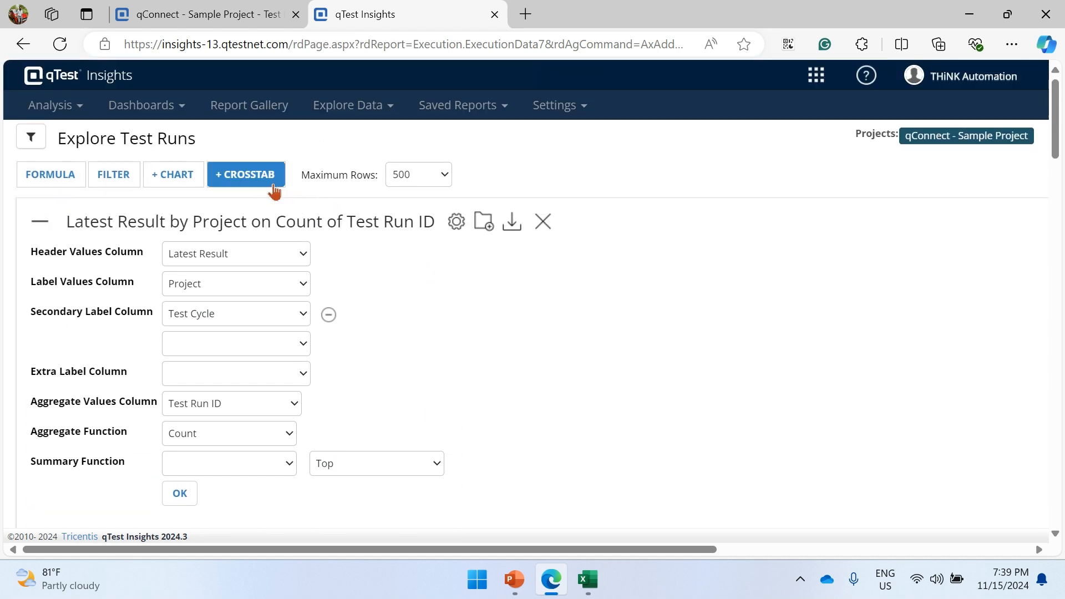
scroll(451, 315, down, 2)
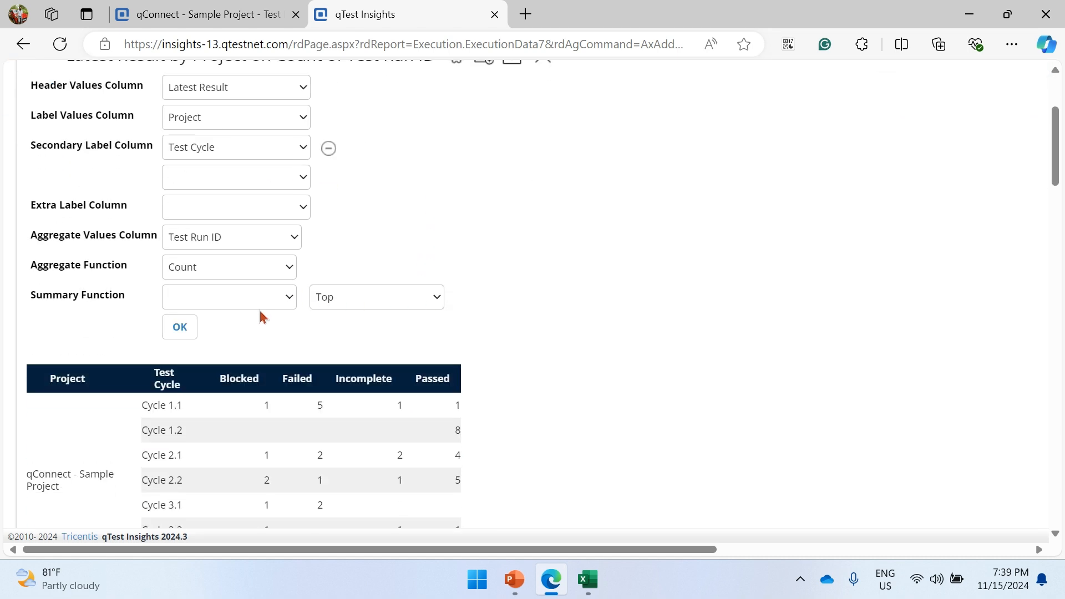
click(283, 305)
click(226, 344)
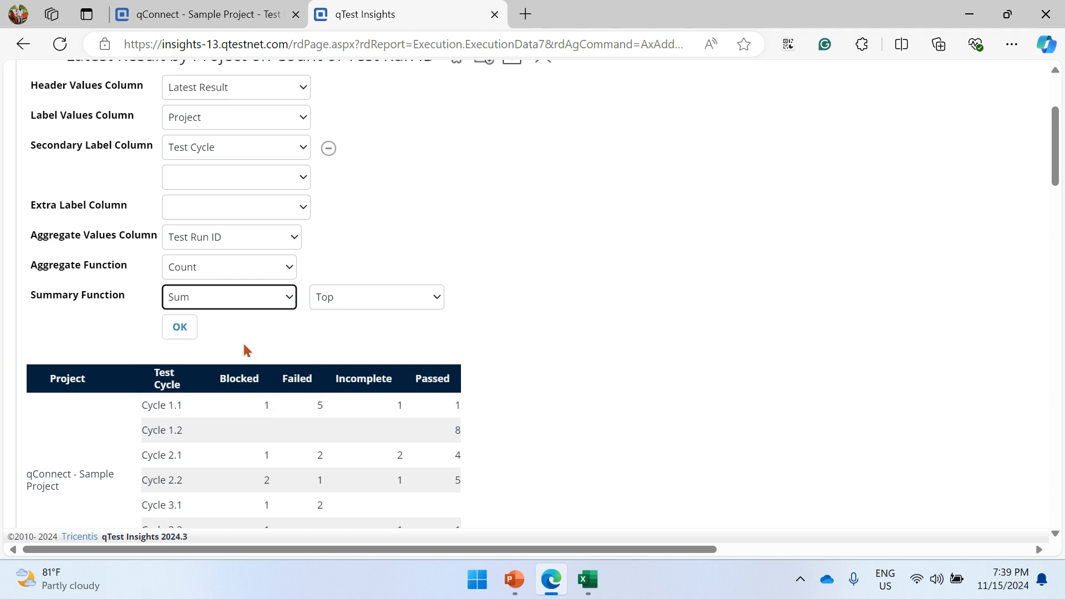
click(178, 331)
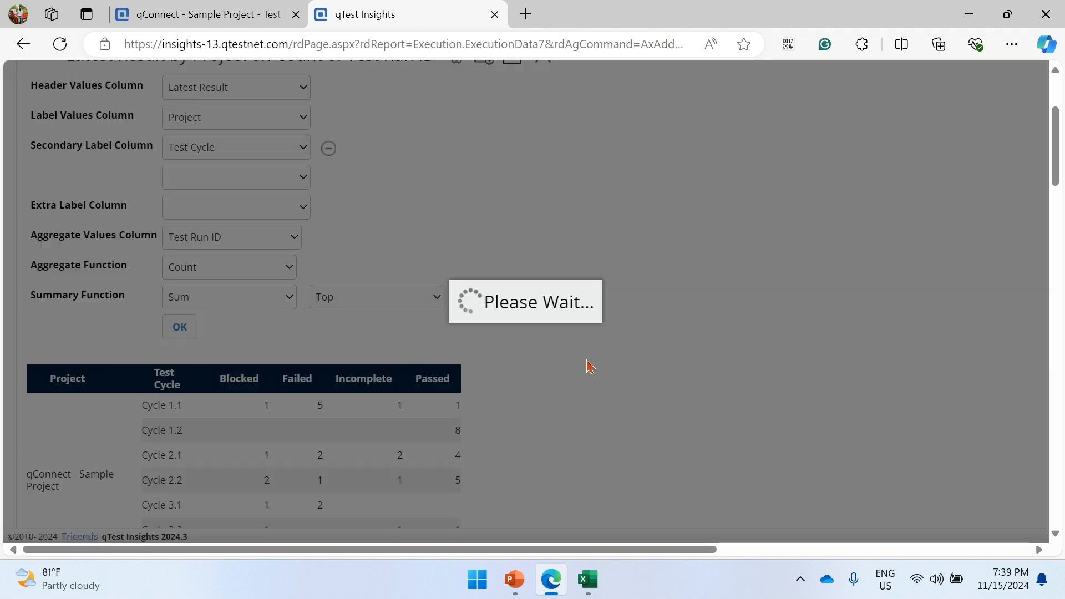
Step: Change the summary row's placement to Bottom and regenerate the crosstab
scroll(266, 339, down, 1)
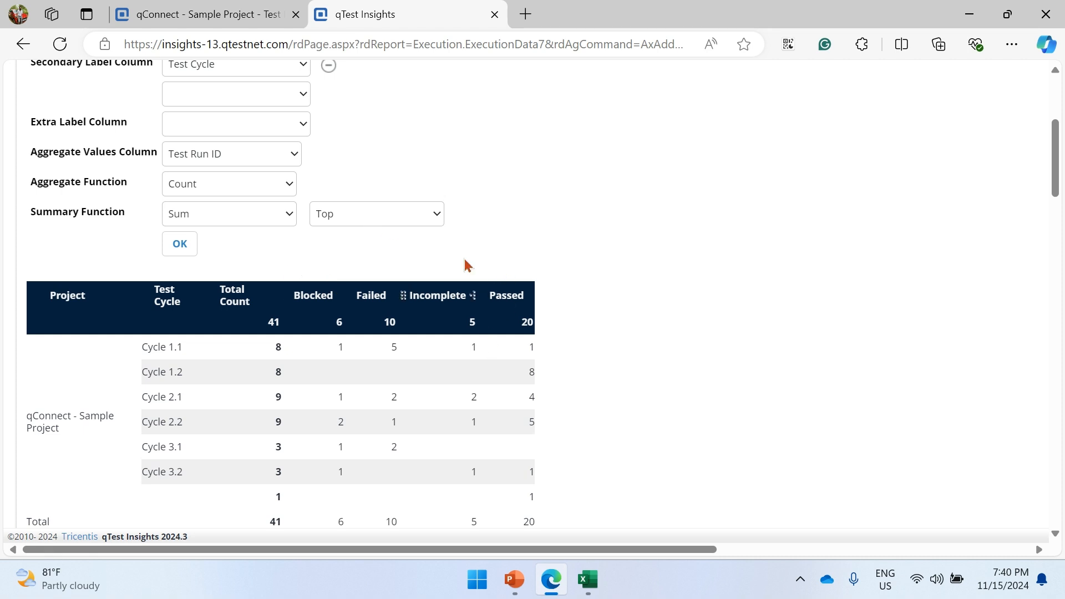
click(434, 219)
click(404, 262)
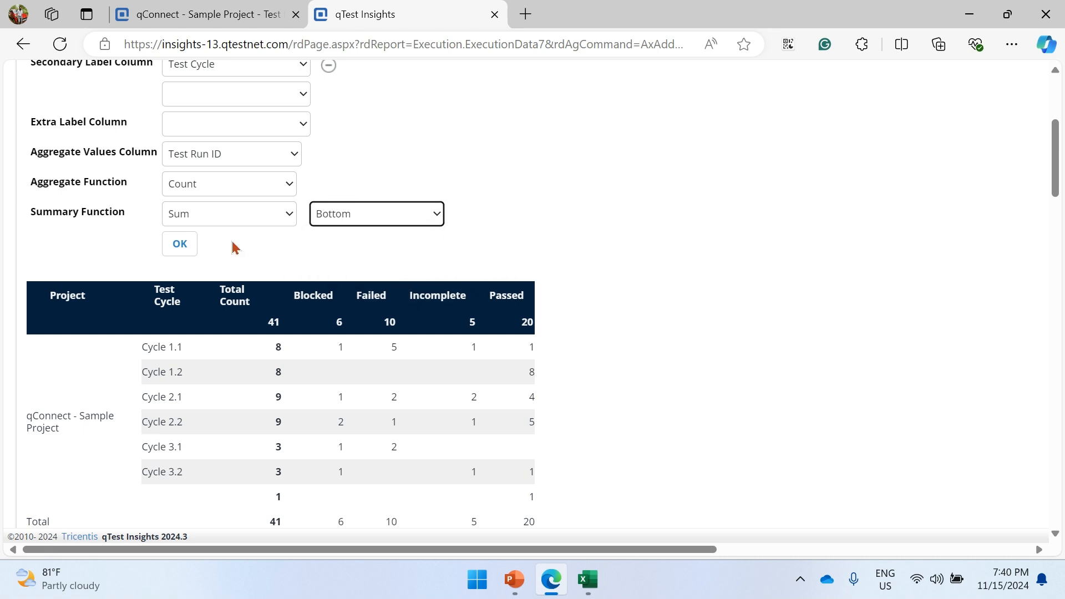
click(180, 244)
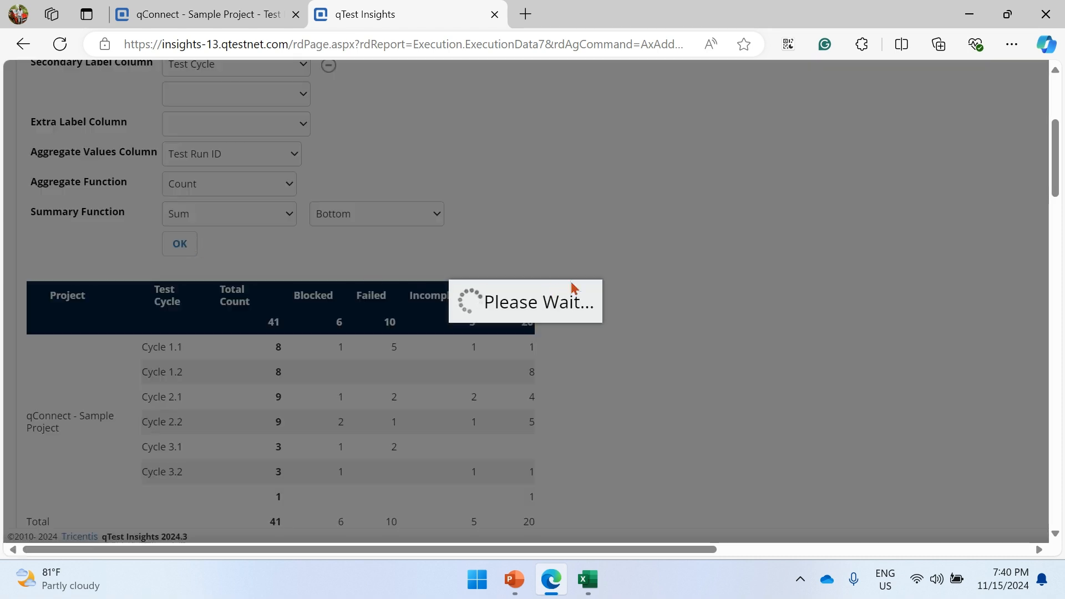
scroll(554, 307, down, 1)
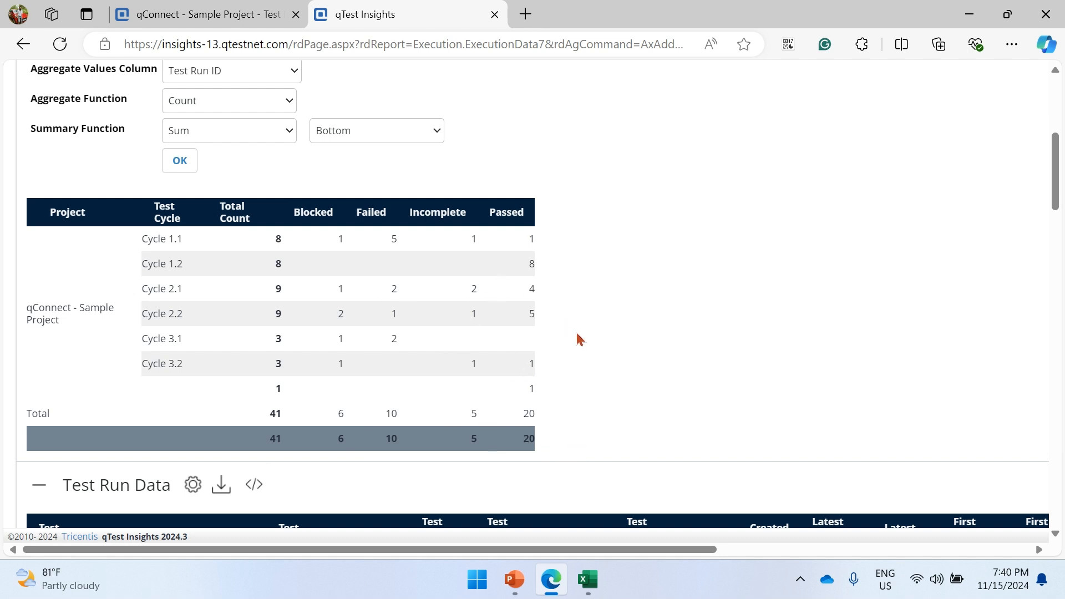
Step: Save the test run exploration as a report named "Think Auto Report 1" and collapse the filters
scroll(584, 338, up, 6)
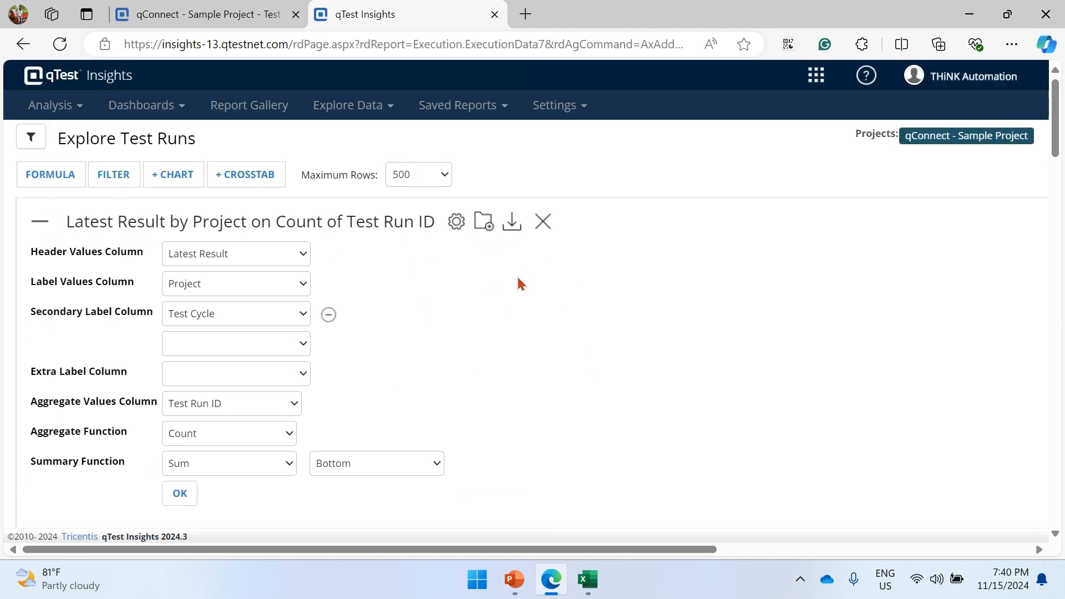
click(31, 137)
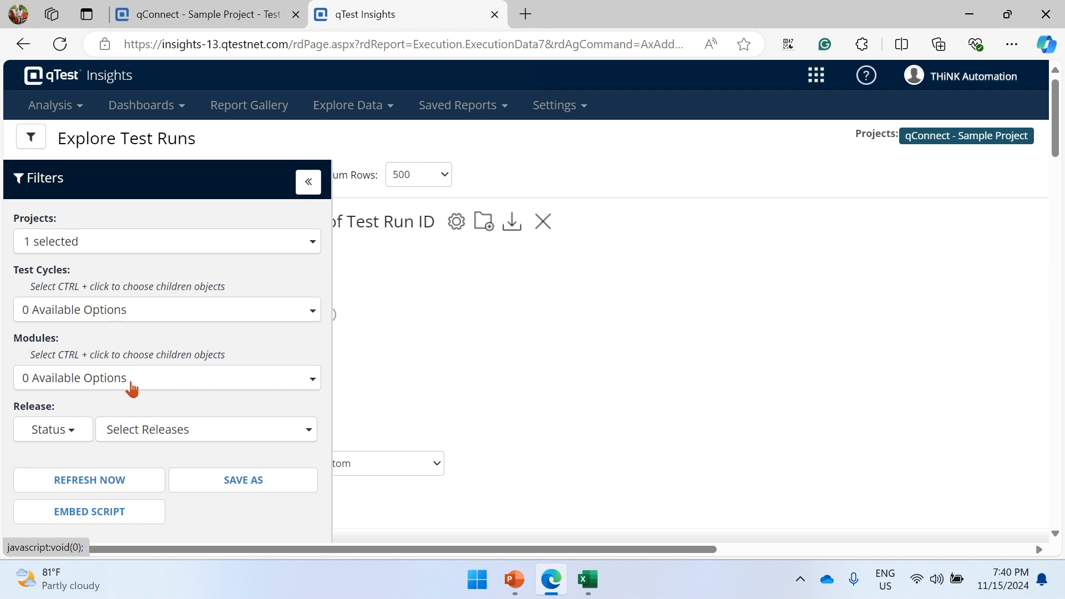
click(212, 482)
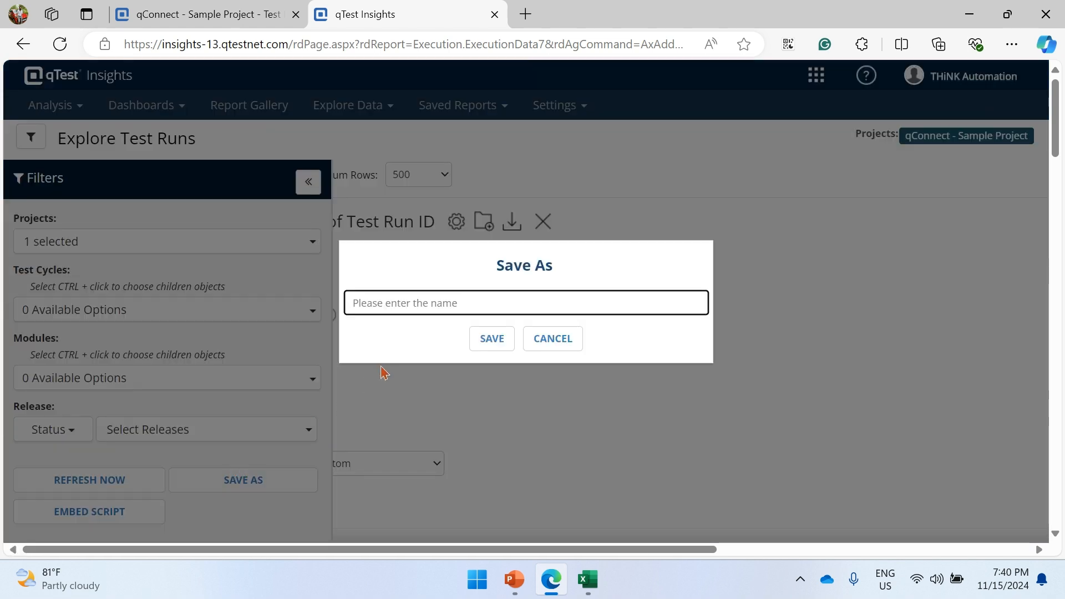
text(Think Auto Report 1)
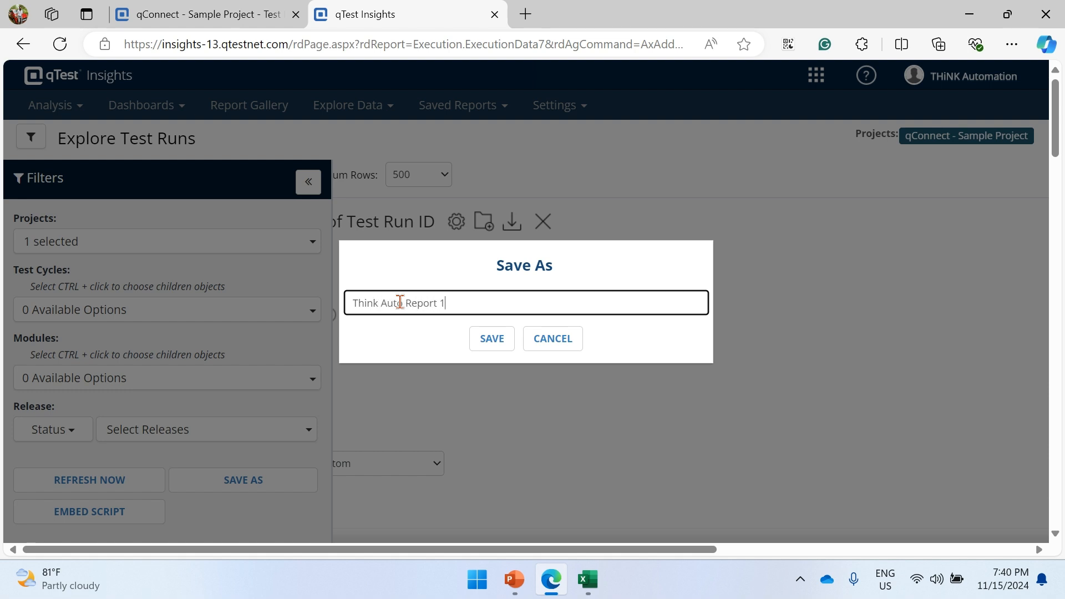
click(492, 338)
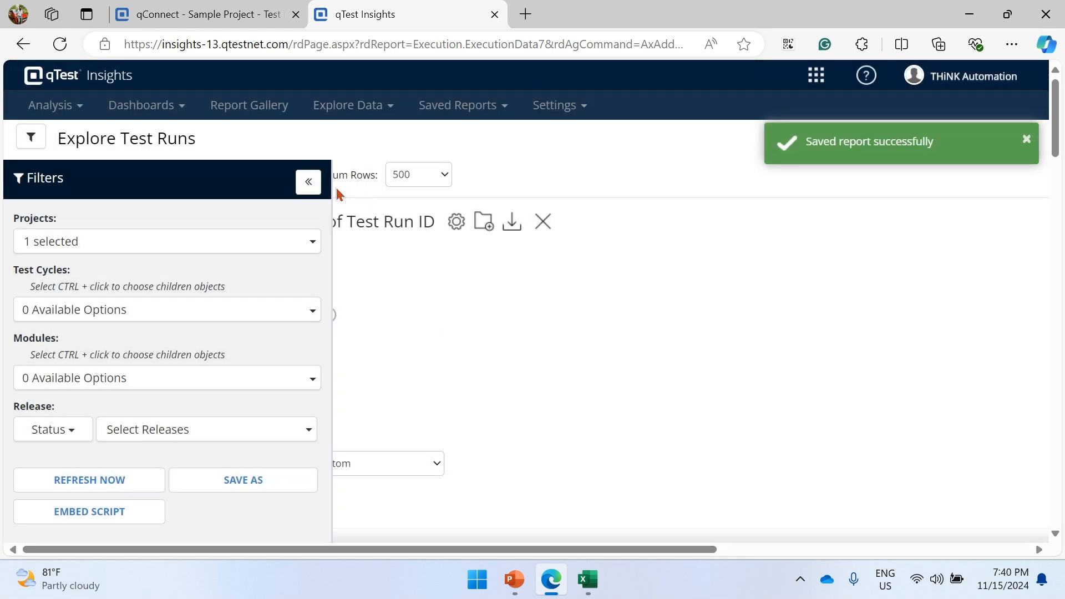
click(309, 182)
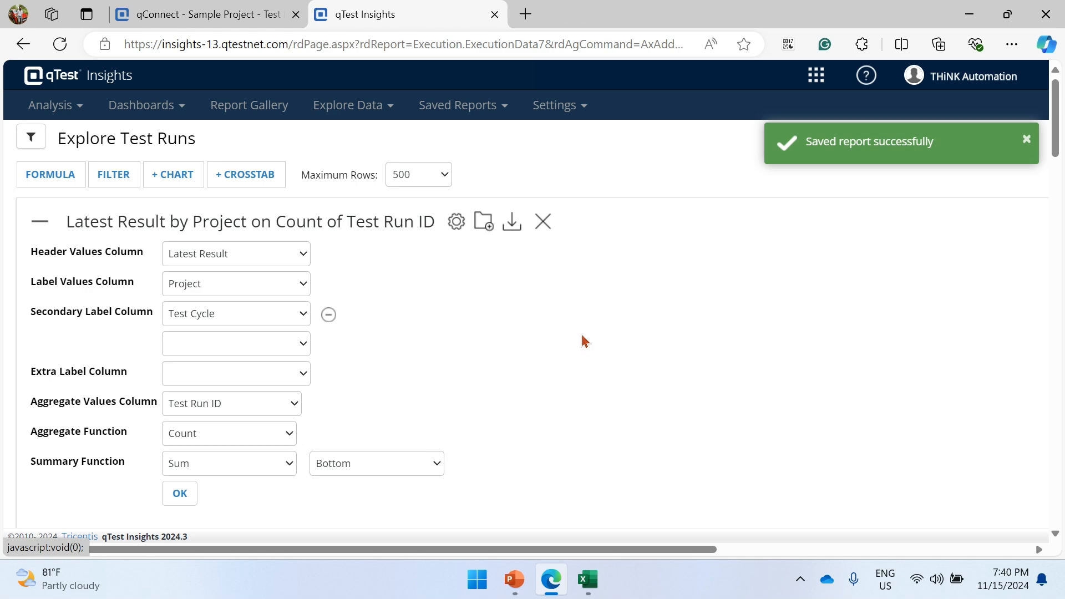
scroll(560, 388, down, 3)
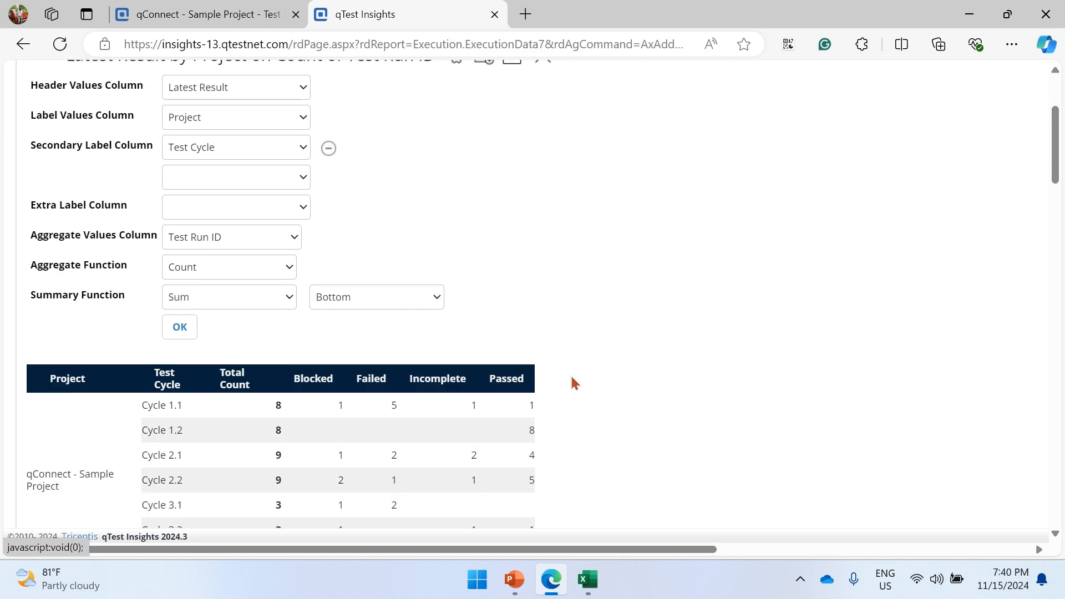
Step: Open the Test Cases data exploration and look through the test case table
scroll(573, 381, up, 3)
click(377, 108)
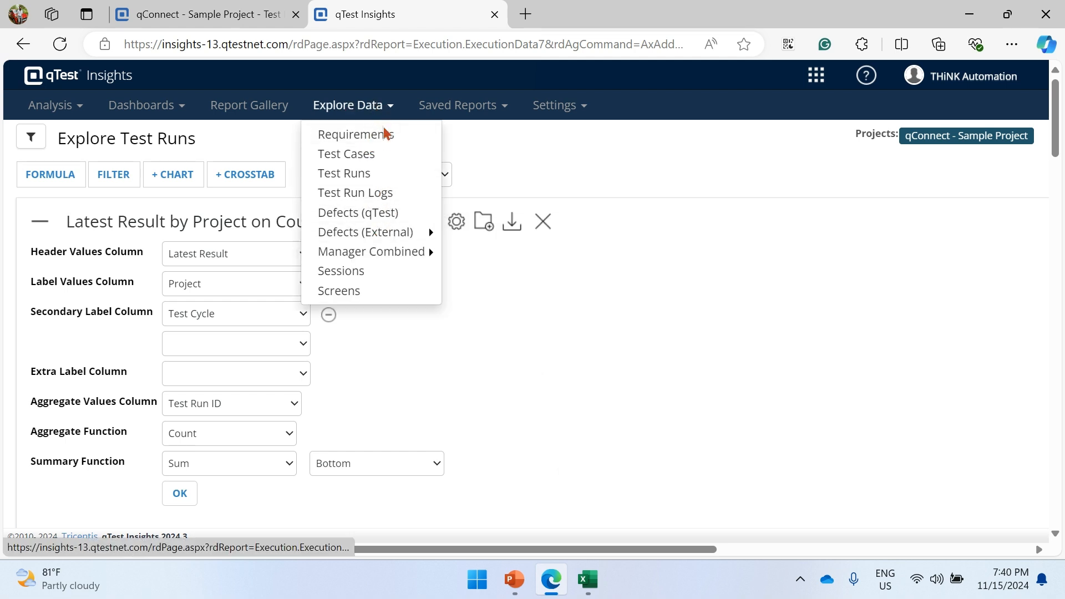
click(382, 160)
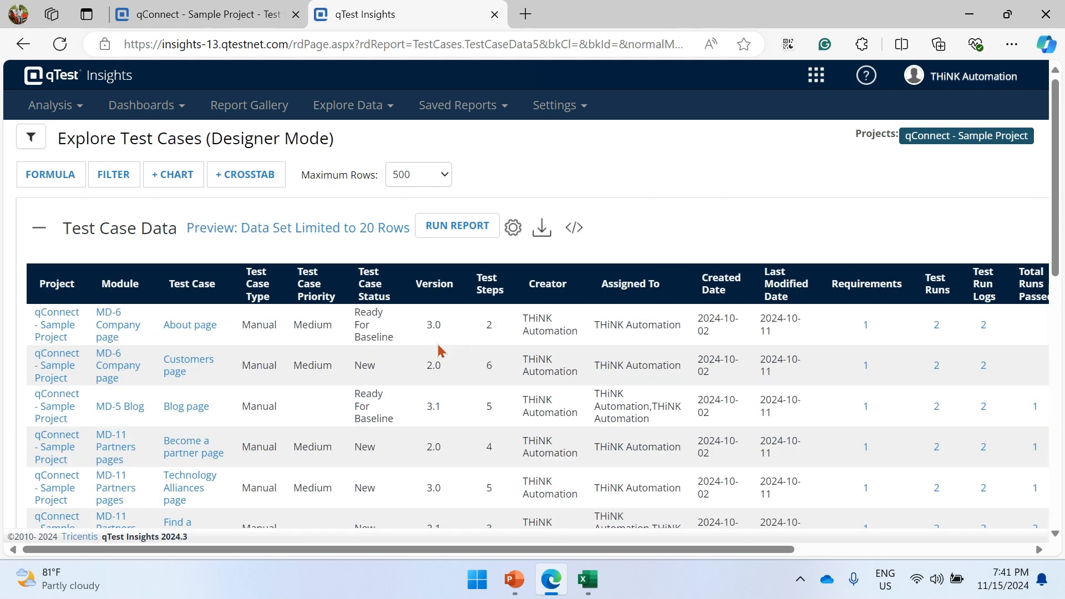
scroll(657, 384, down, 10)
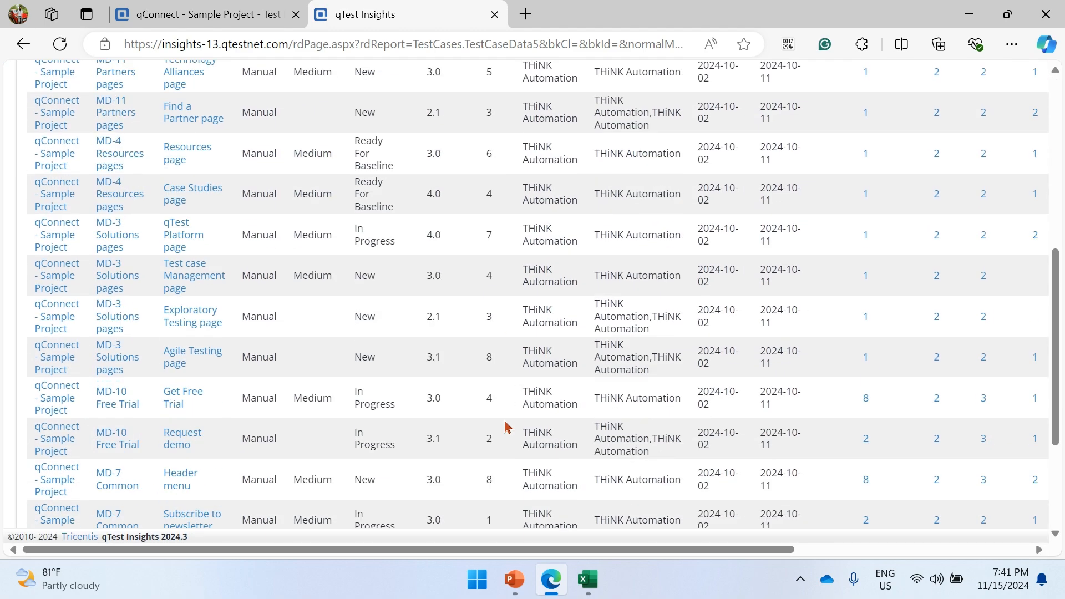
scroll(515, 426, up, 10)
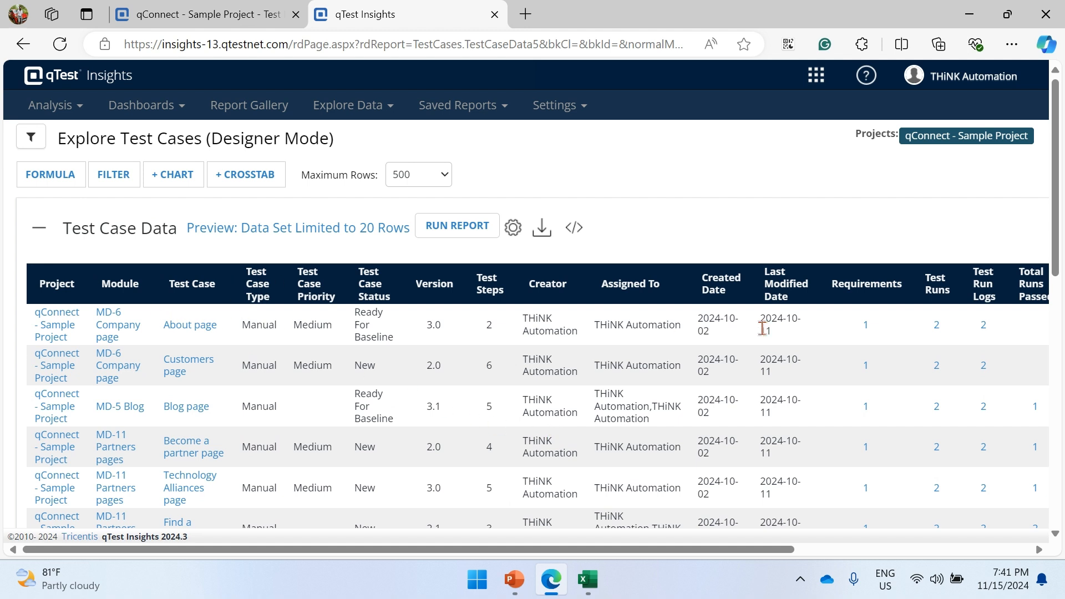
drag(779, 551, 616, 563)
Step: Add a crosstab with Automated as the Header Values Column and Project as the Label Values Column
click(261, 183)
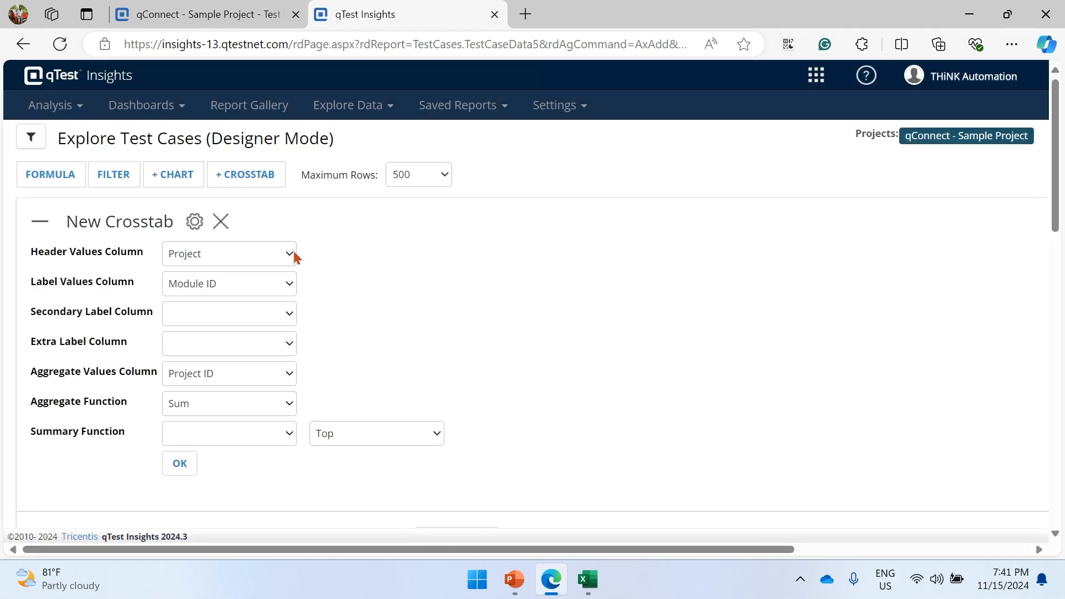
click(291, 257)
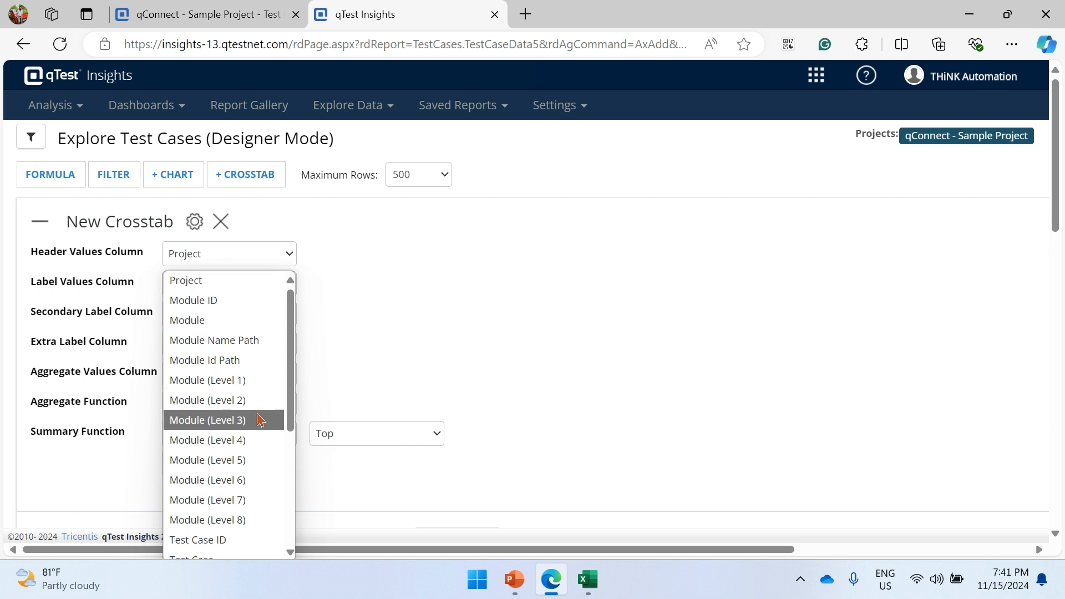
scroll(264, 418, down, 2)
scroll(259, 419, down, 3)
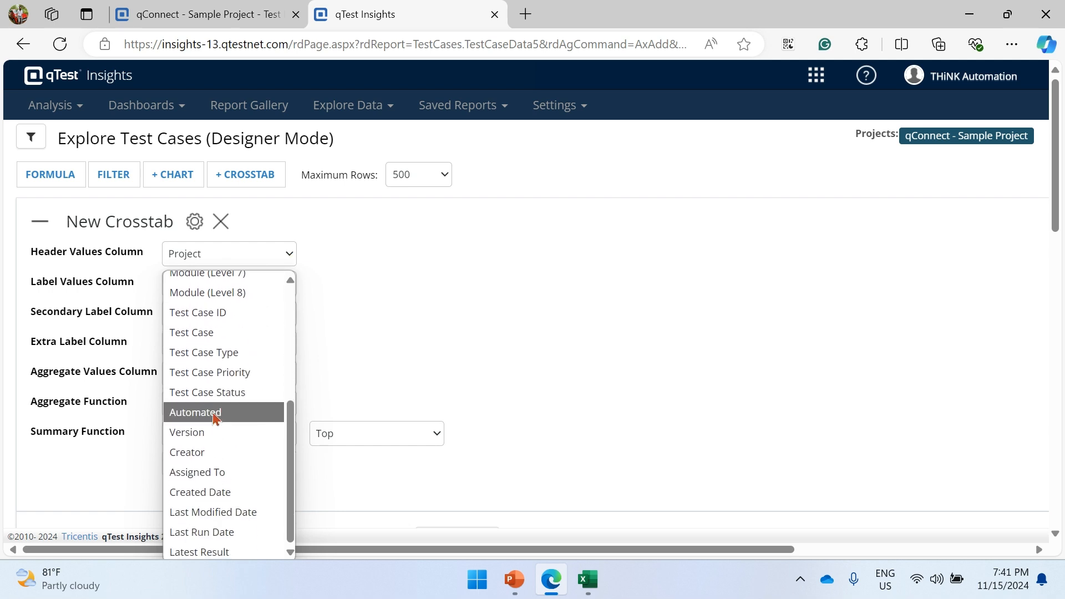
click(215, 413)
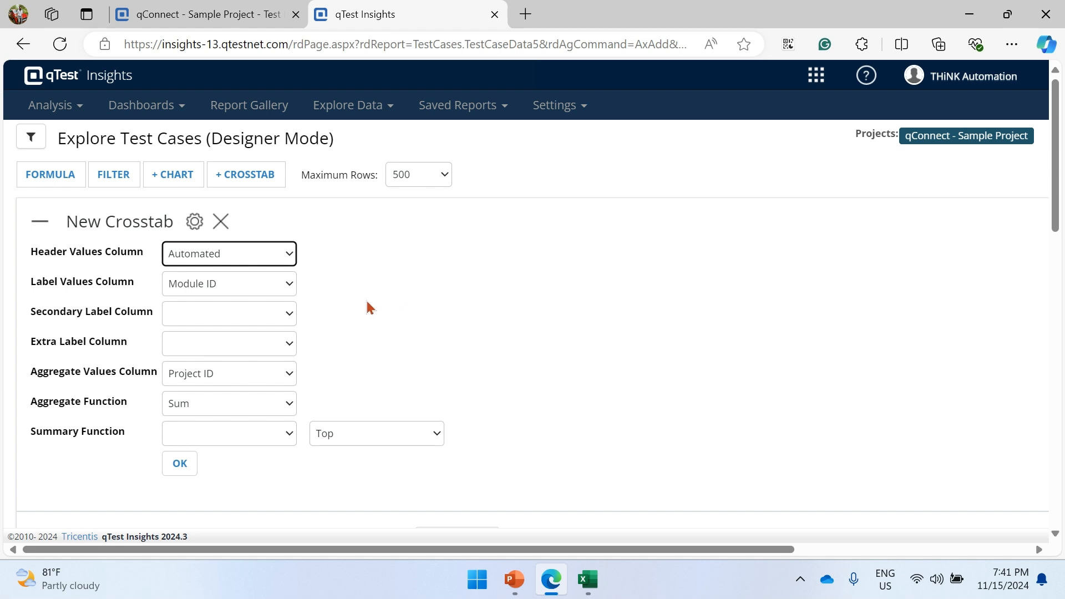
click(290, 285)
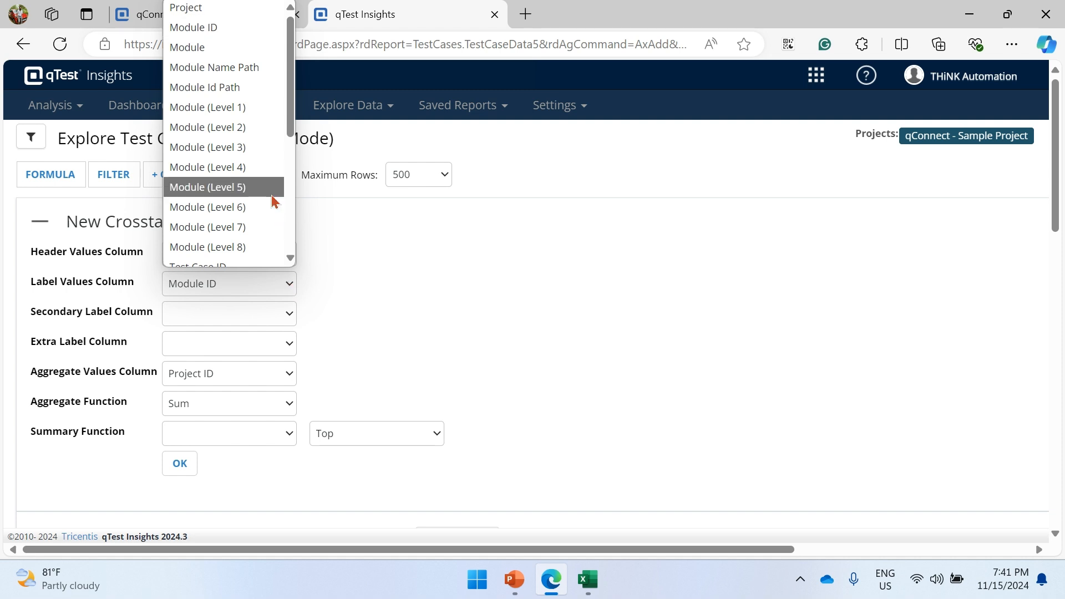
click(274, 8)
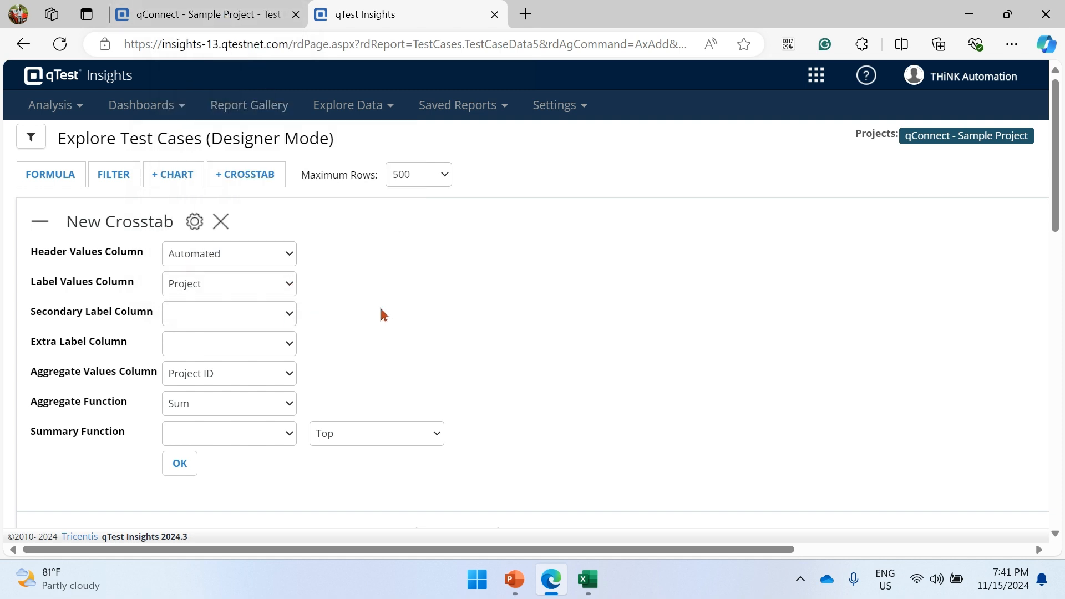
Step: Set the crosstab's Aggregate Values Column to Test Case ID, generate the table and review it
click(288, 382)
scroll(232, 227, down, 2)
scroll(232, 228, down, 4)
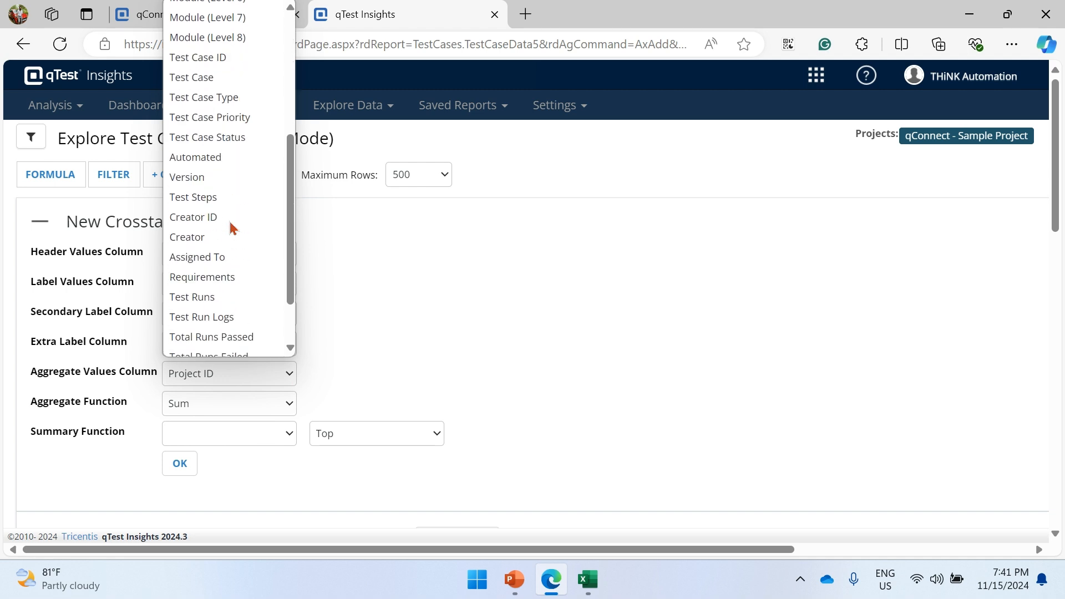
scroll(242, 207, down, 2)
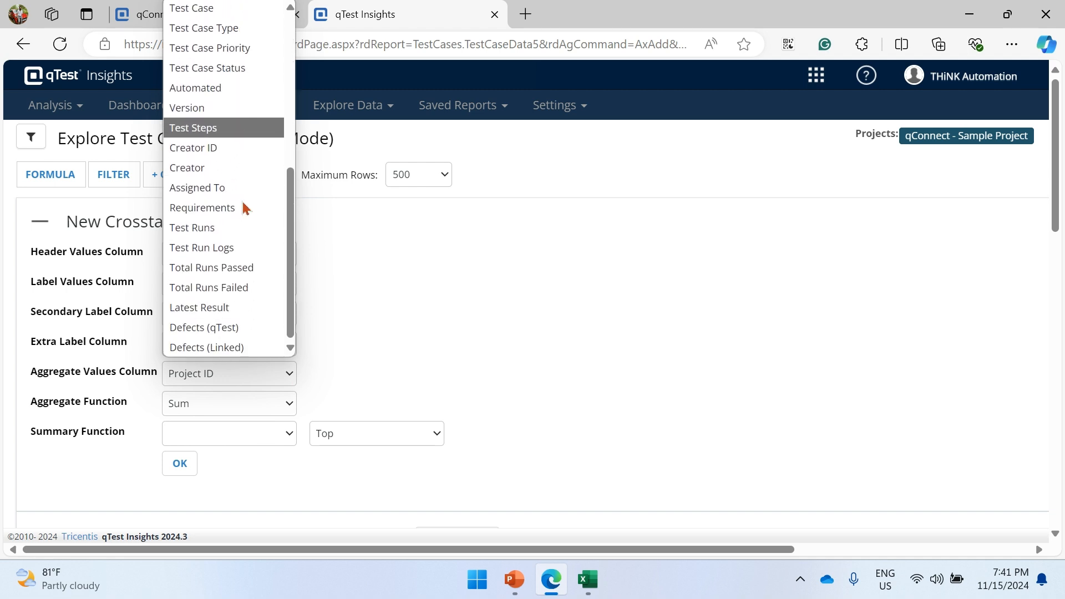
scroll(247, 232, up, 6)
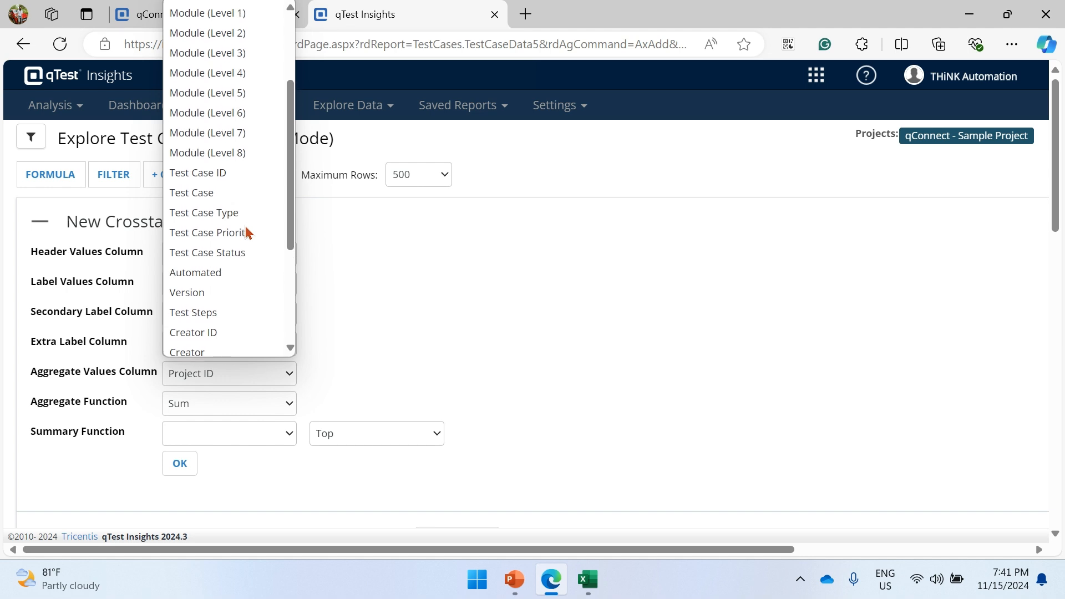
scroll(247, 232, up, 2)
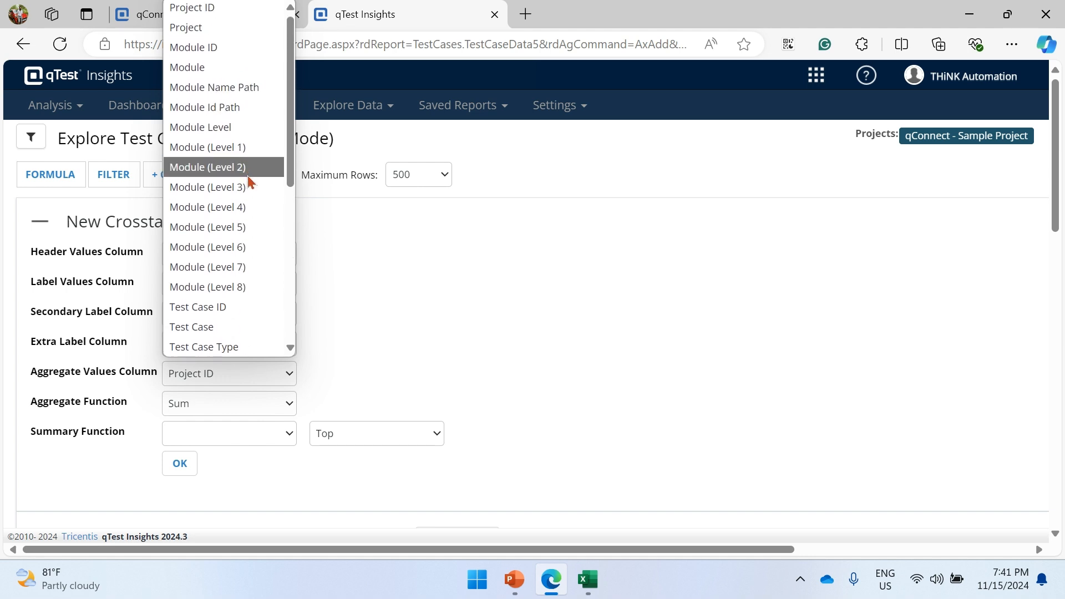
scroll(248, 180, down, 2)
click(241, 222)
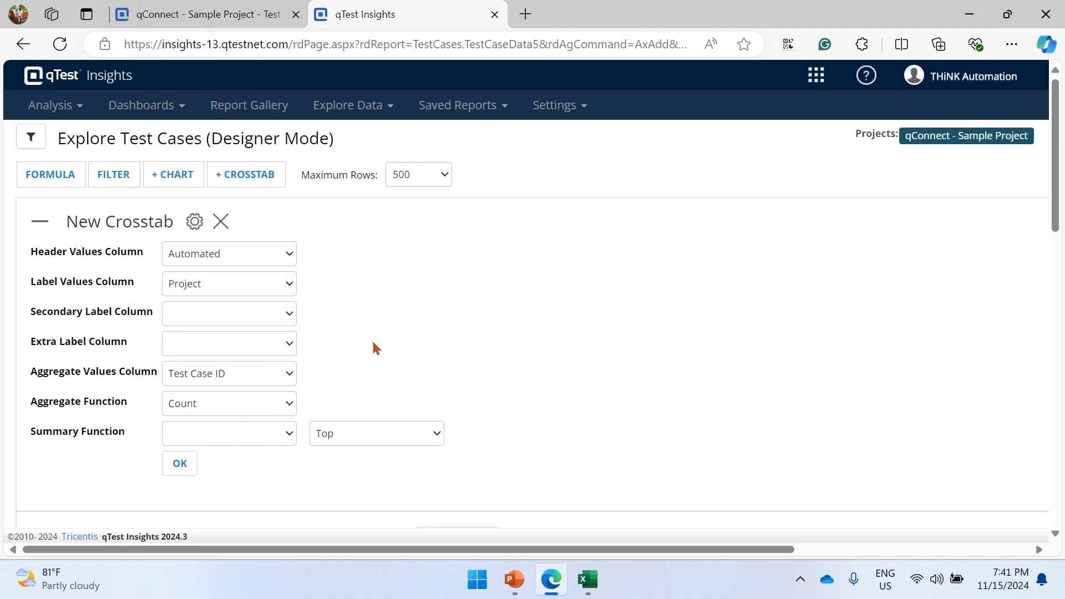
click(184, 467)
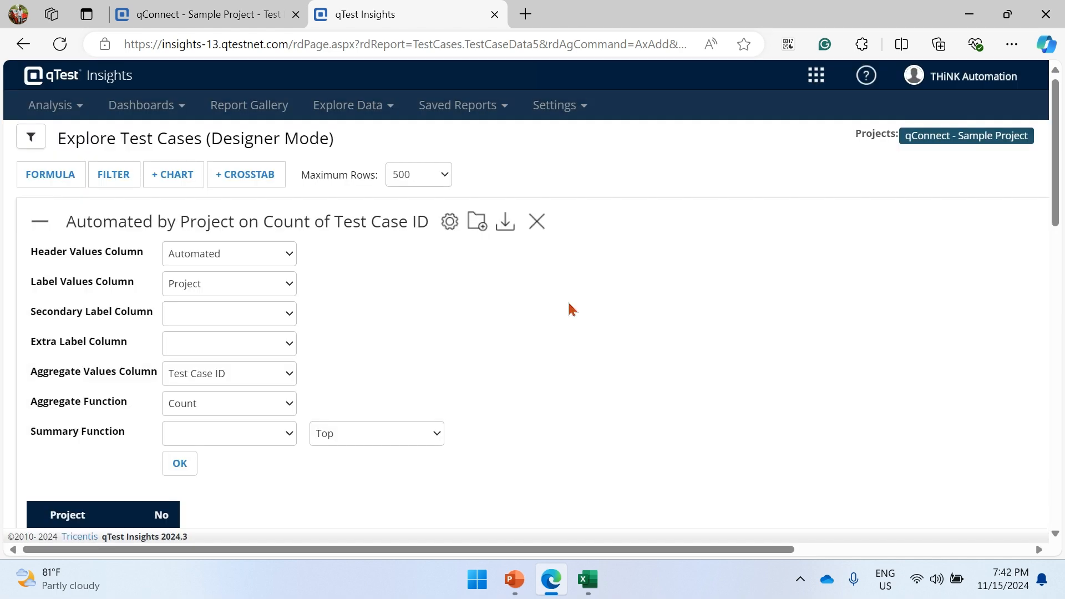
scroll(572, 309, down, 3)
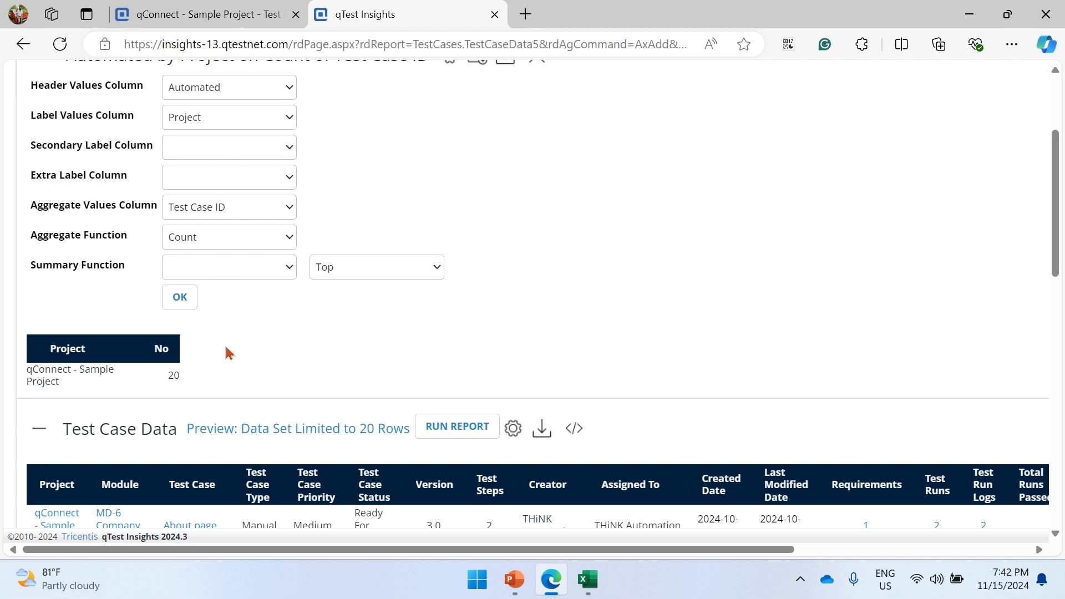
scroll(228, 353, up, 2)
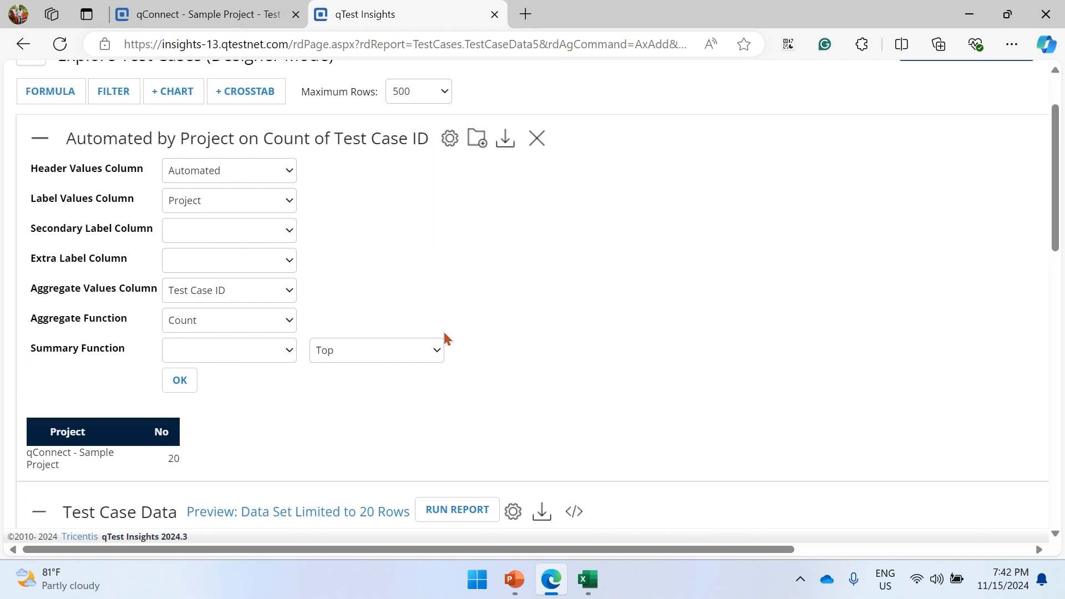
scroll(477, 292, up, 2)
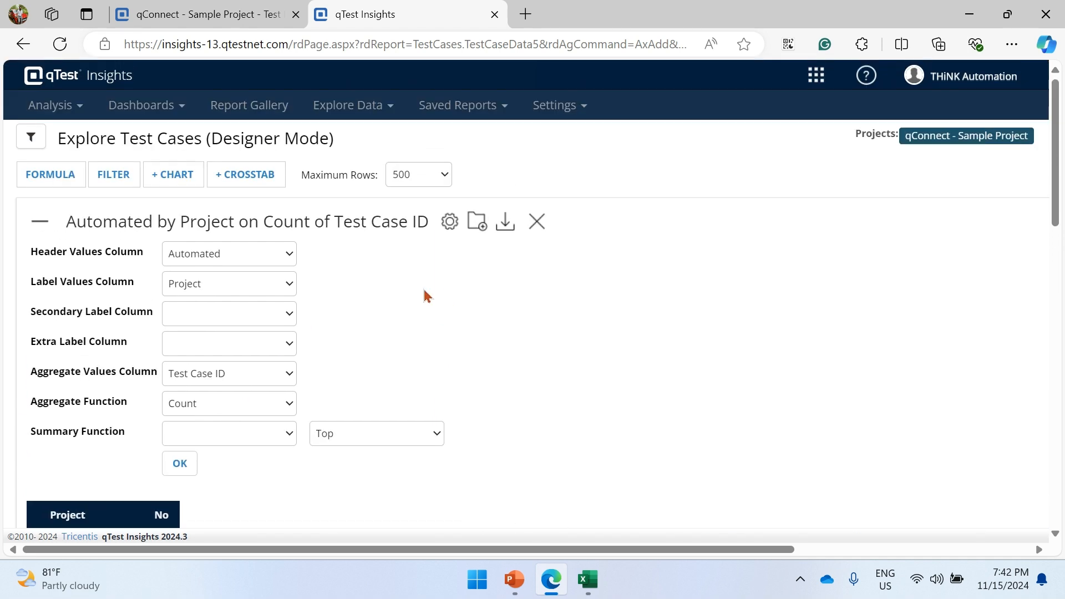
Step: Add a horizontal bar chart of the Sum of Project ID by Project, generate it and inspect its bar
click(188, 184)
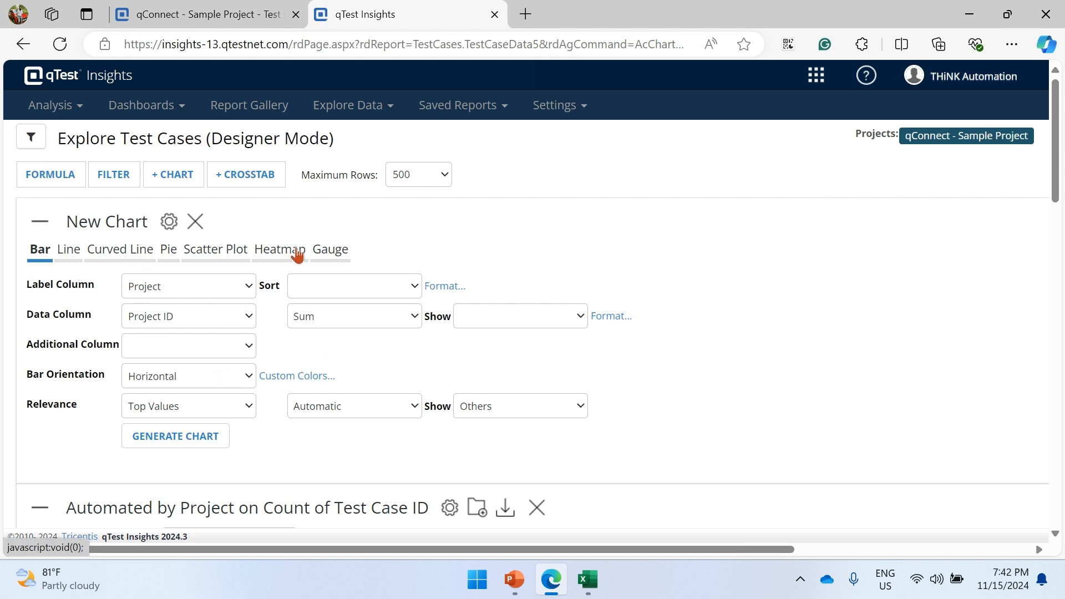
scroll(345, 412, down, 3)
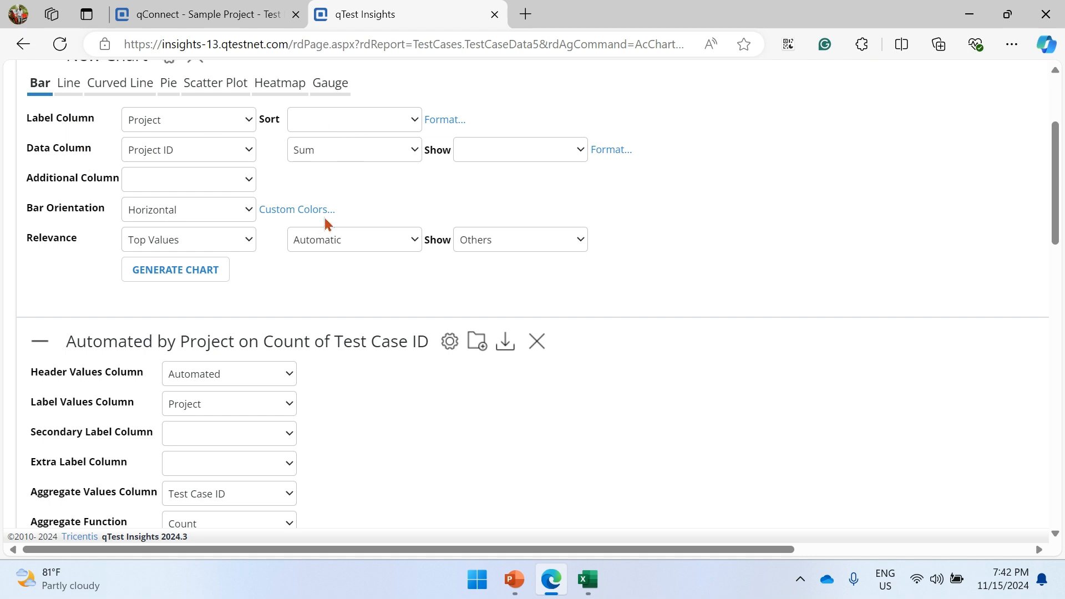
click(176, 277)
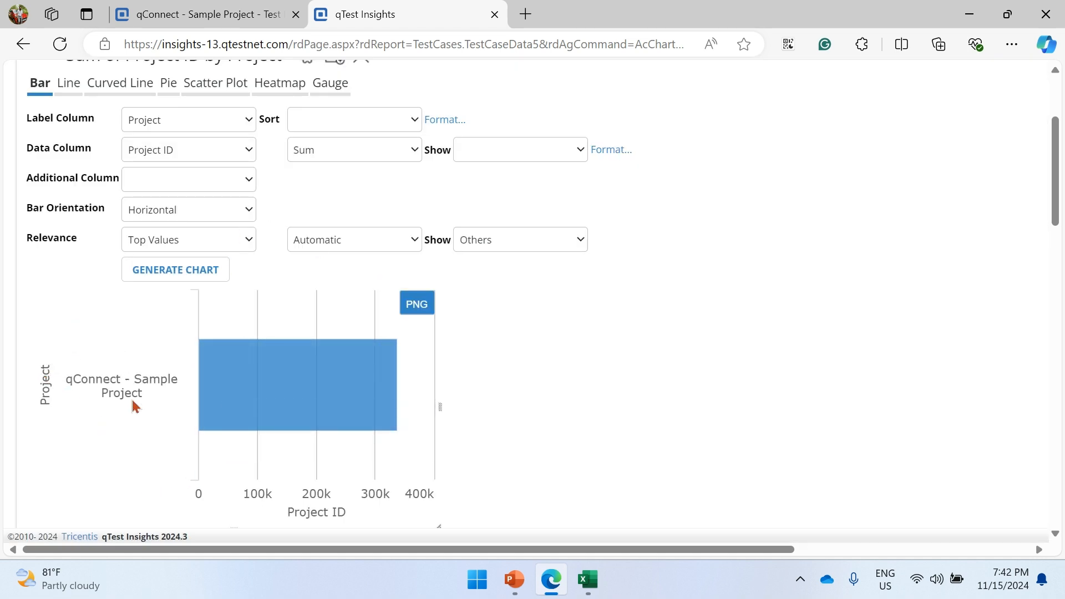
mouse_move(269, 411)
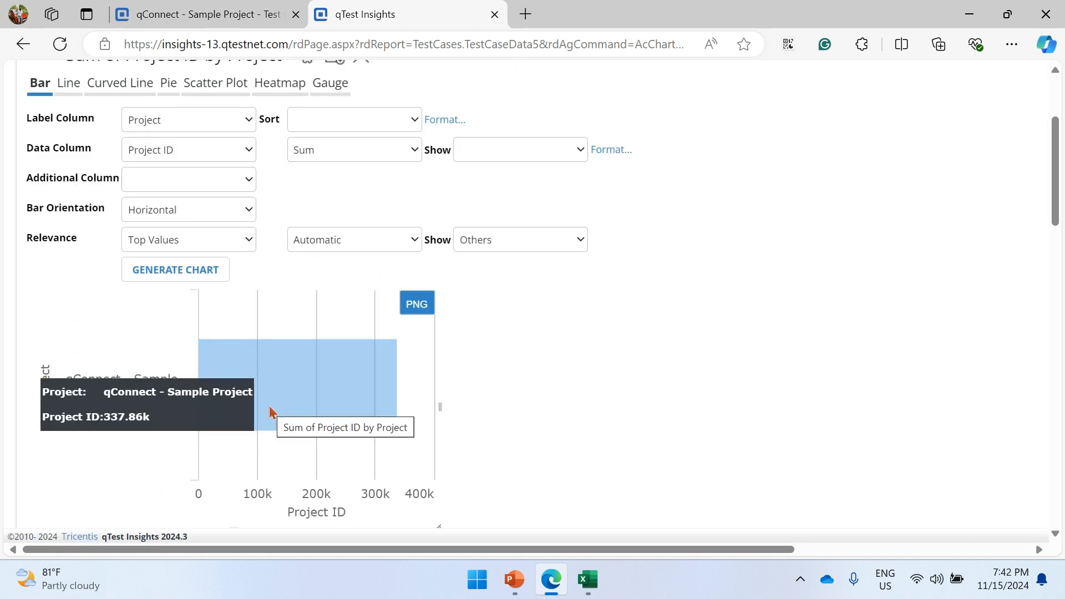
scroll(167, 349, up, 1)
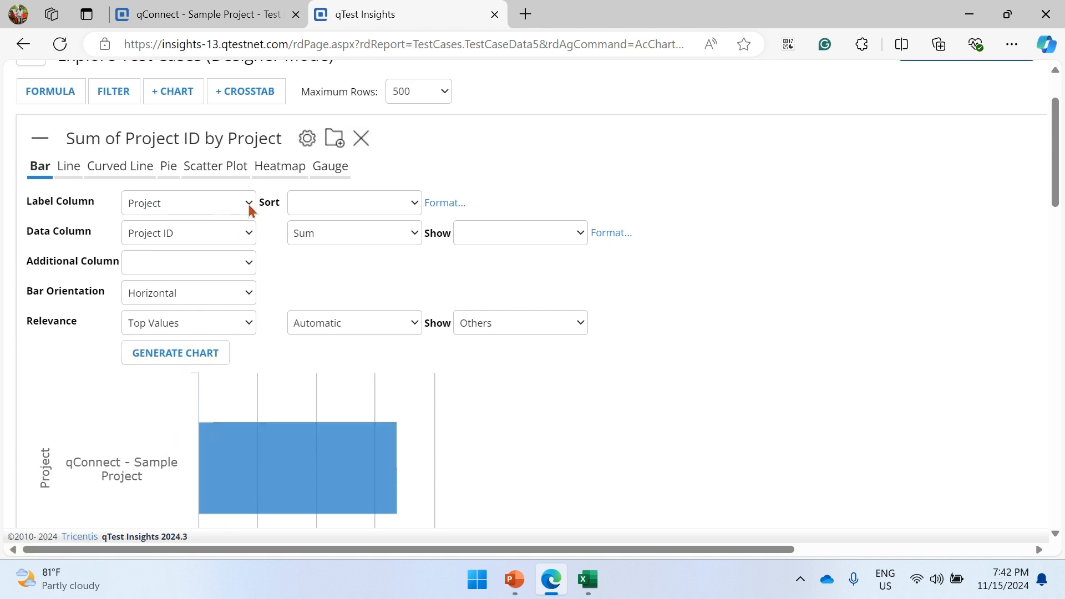
scroll(118, 424, down, 1)
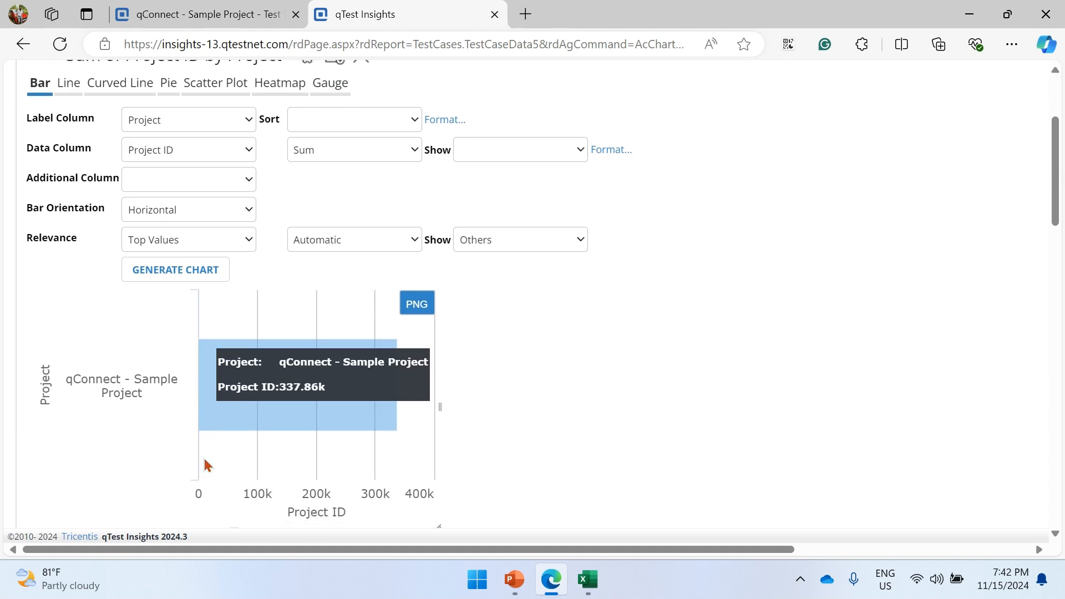
scroll(258, 282, up, 2)
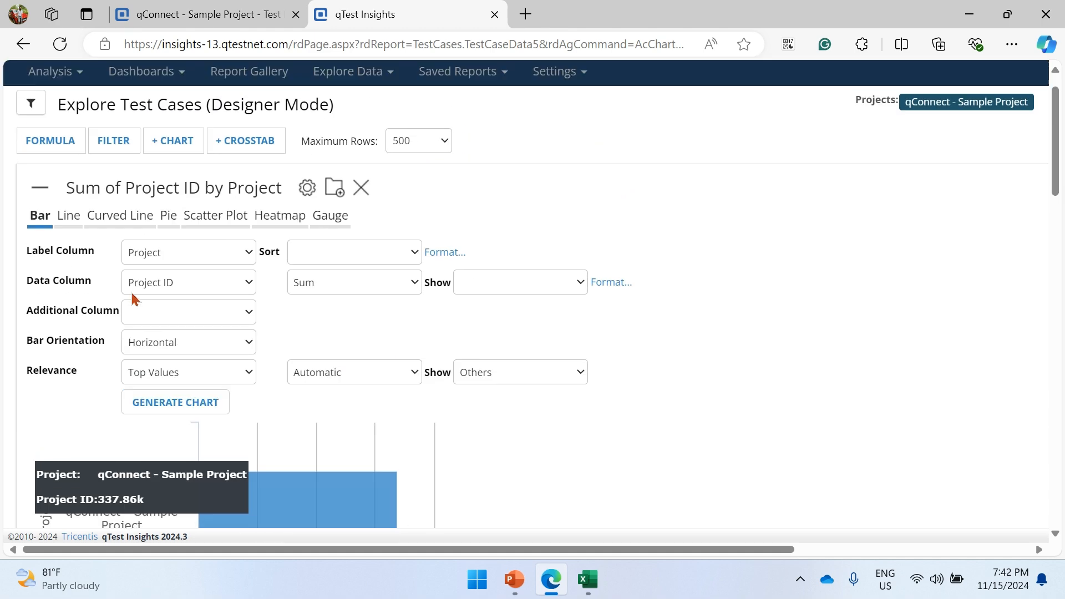
Step: Set the bar chart's Data Column to Test Case ID, regenerate the chart and inspect its bar
click(248, 316)
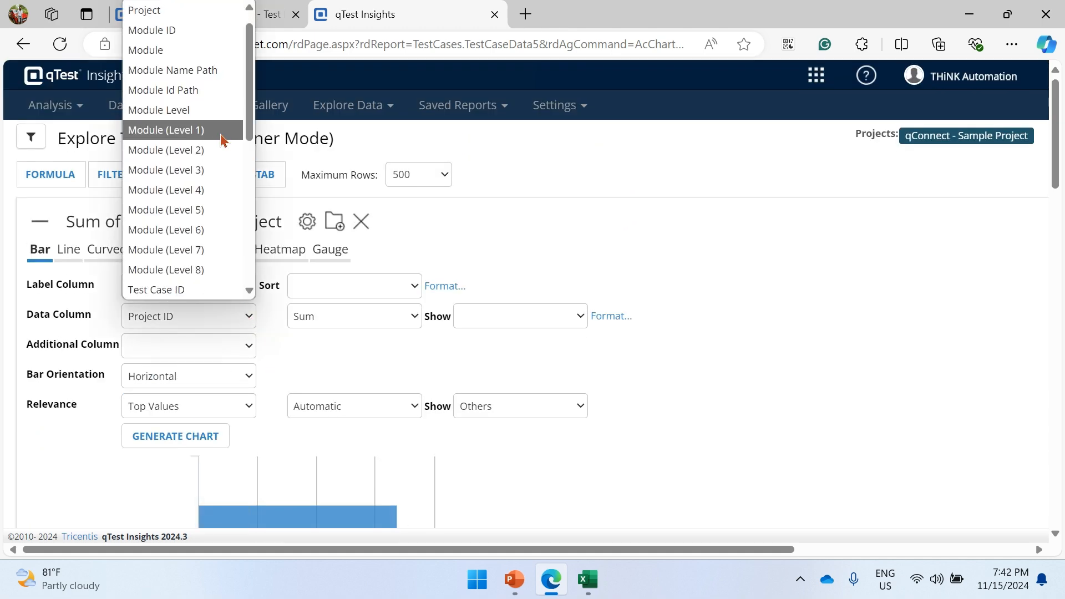
click(178, 289)
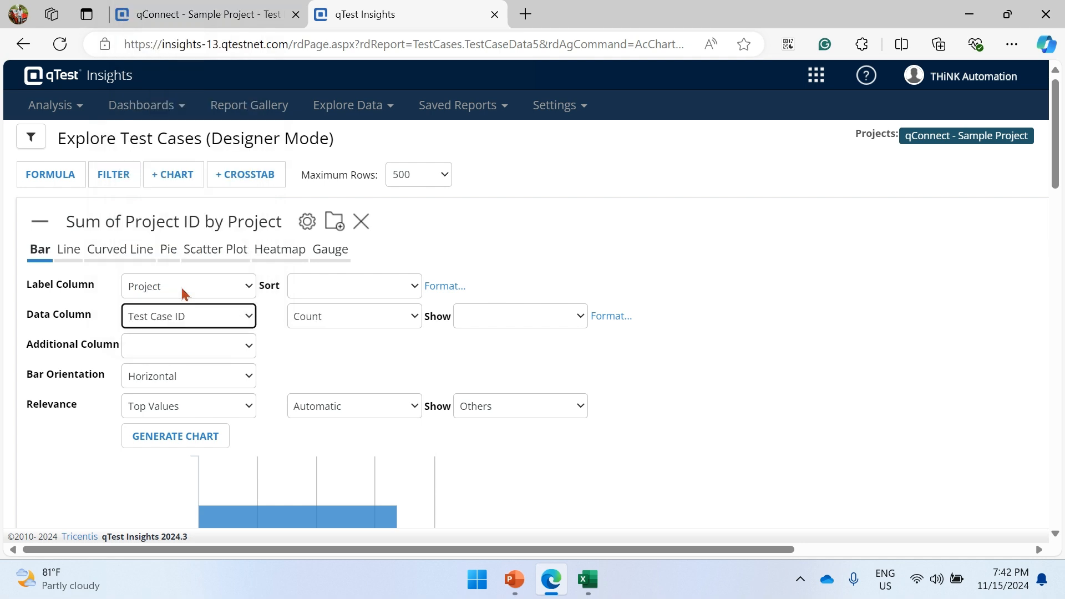
click(358, 346)
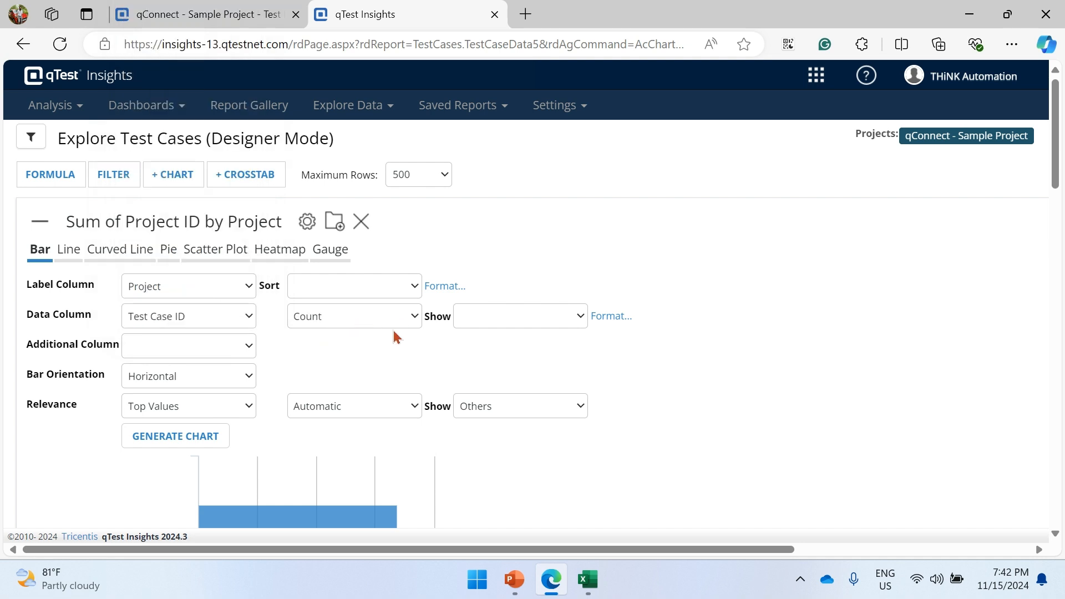
click(183, 440)
scroll(98, 423, down, 3)
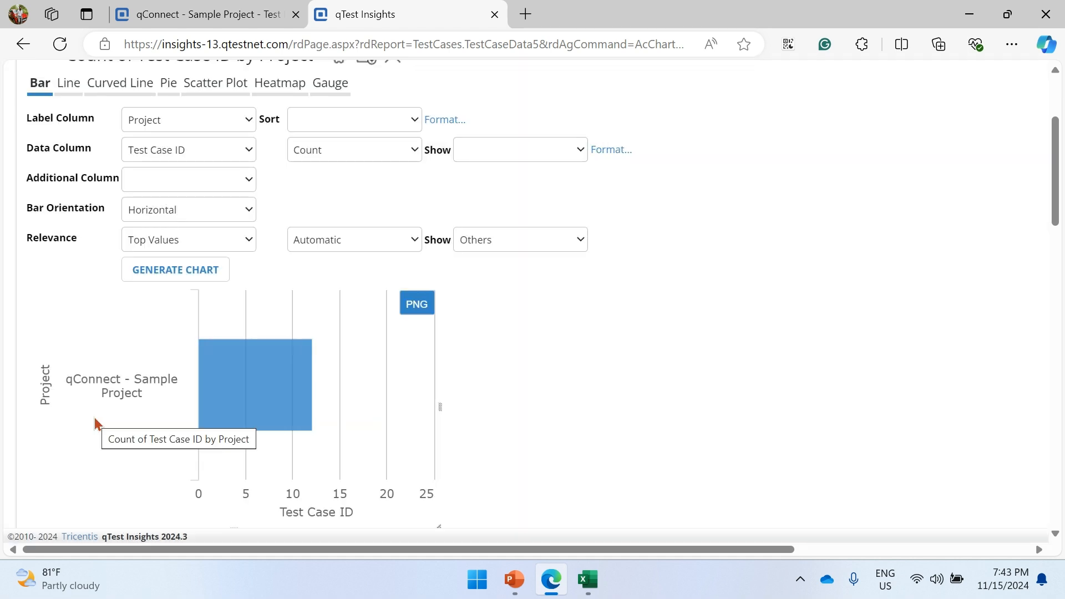
mouse_move(220, 408)
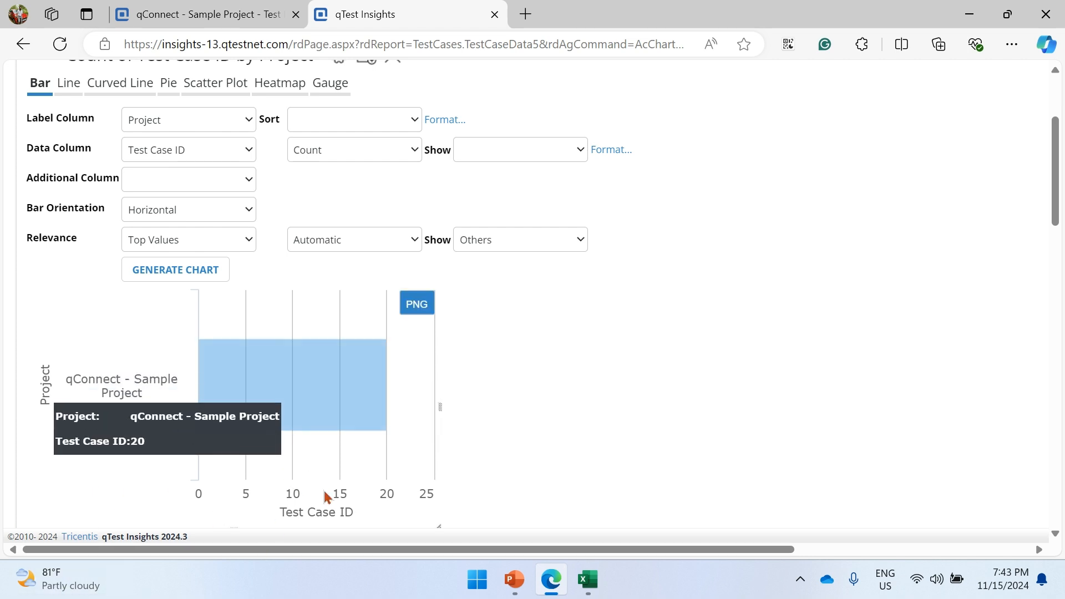
scroll(431, 460, up, 1)
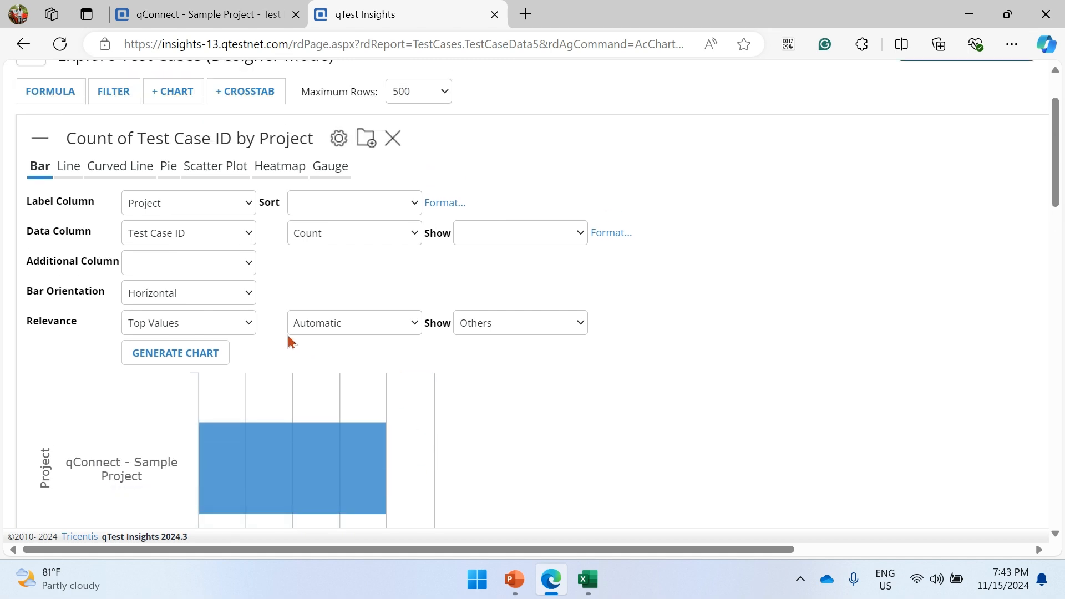
Step: Convert the bar chart to a pie chart, set its Data Column to Automated, and regenerate and inspect the chart
click(167, 166)
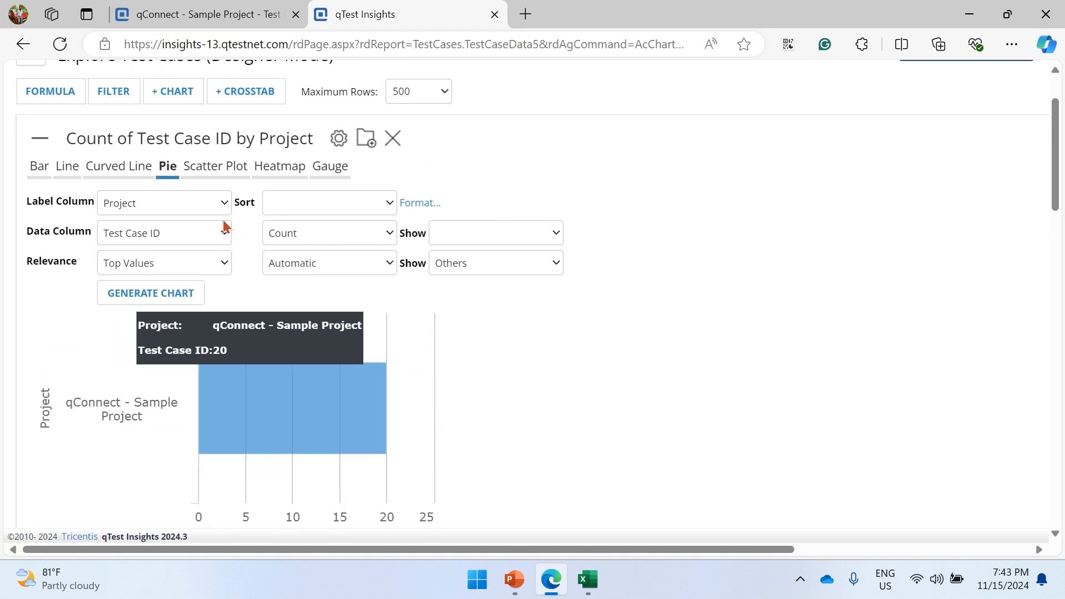
click(191, 292)
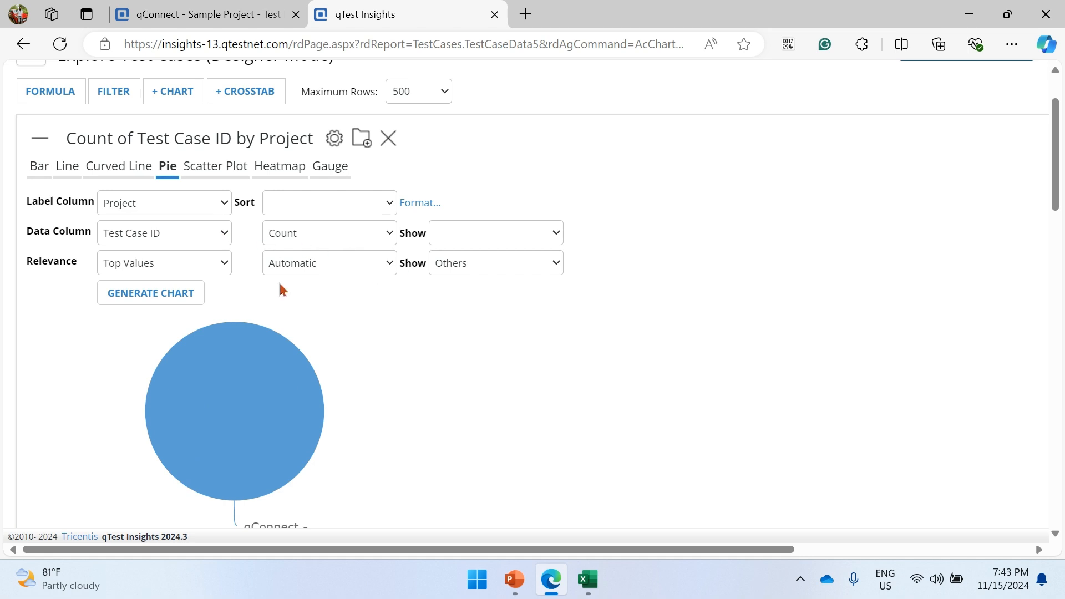
click(223, 234)
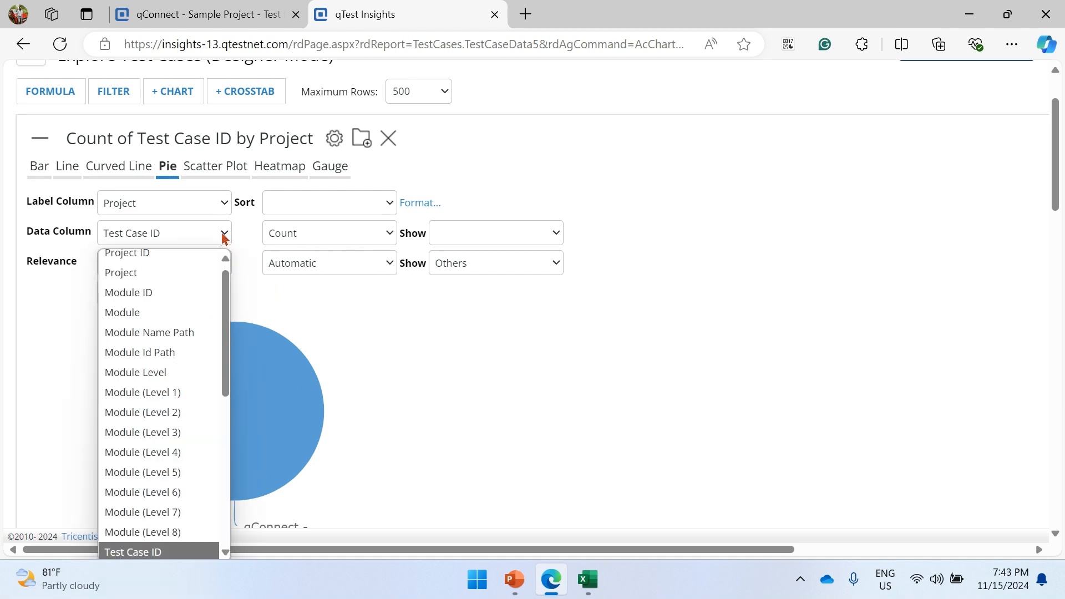
scroll(201, 371, down, 3)
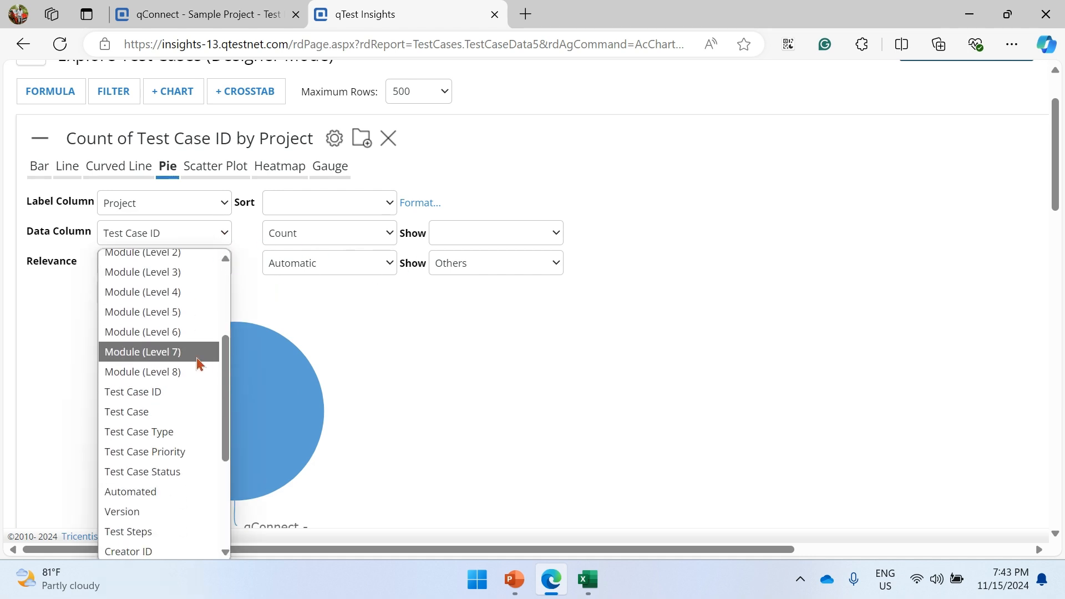
click(170, 492)
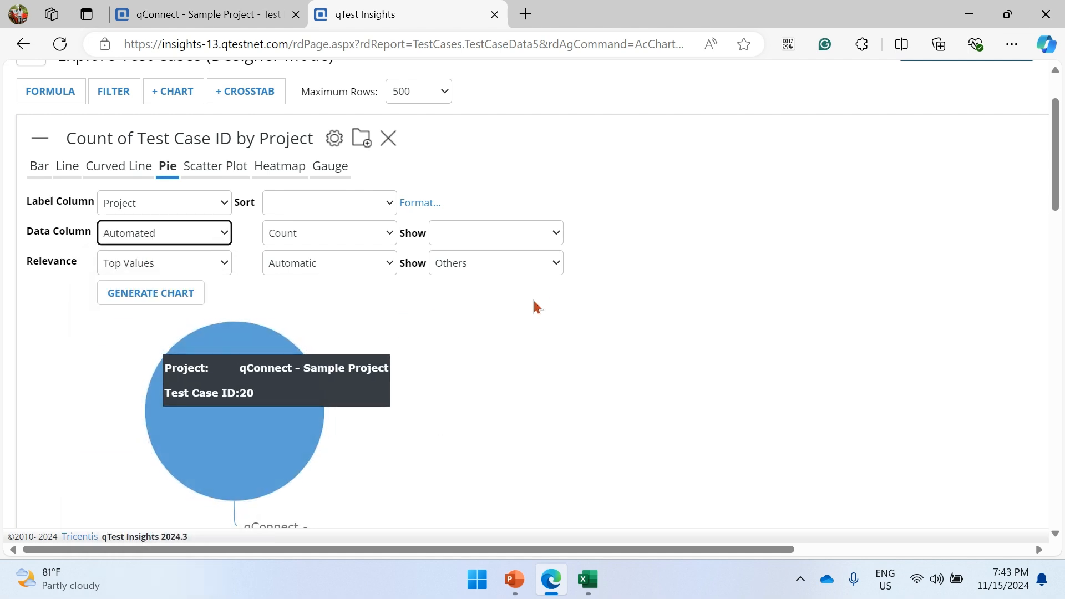
click(142, 298)
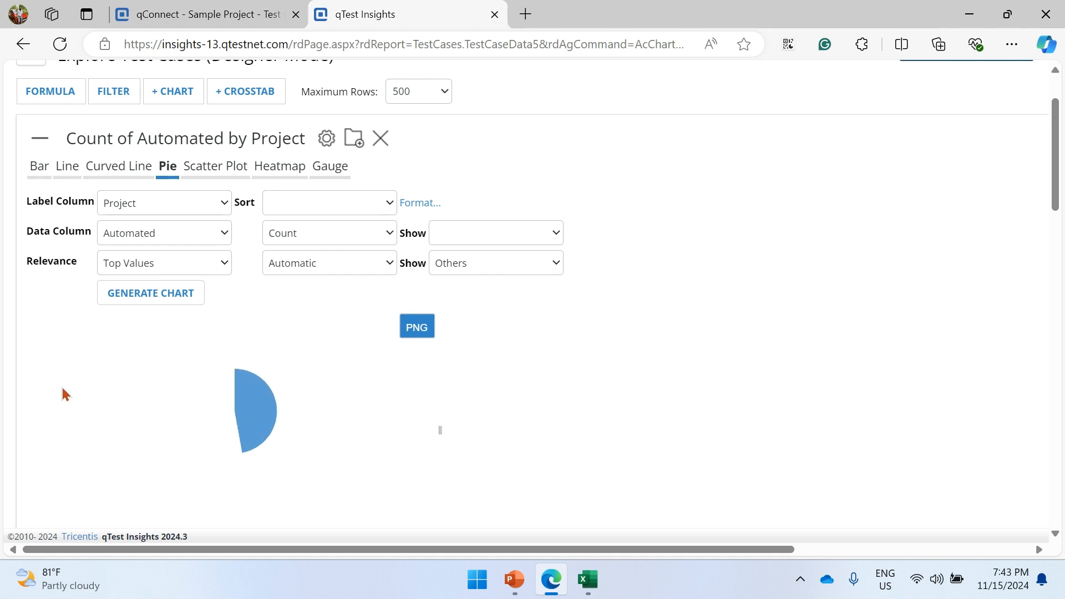
scroll(383, 437, down, 2)
mouse_move(281, 367)
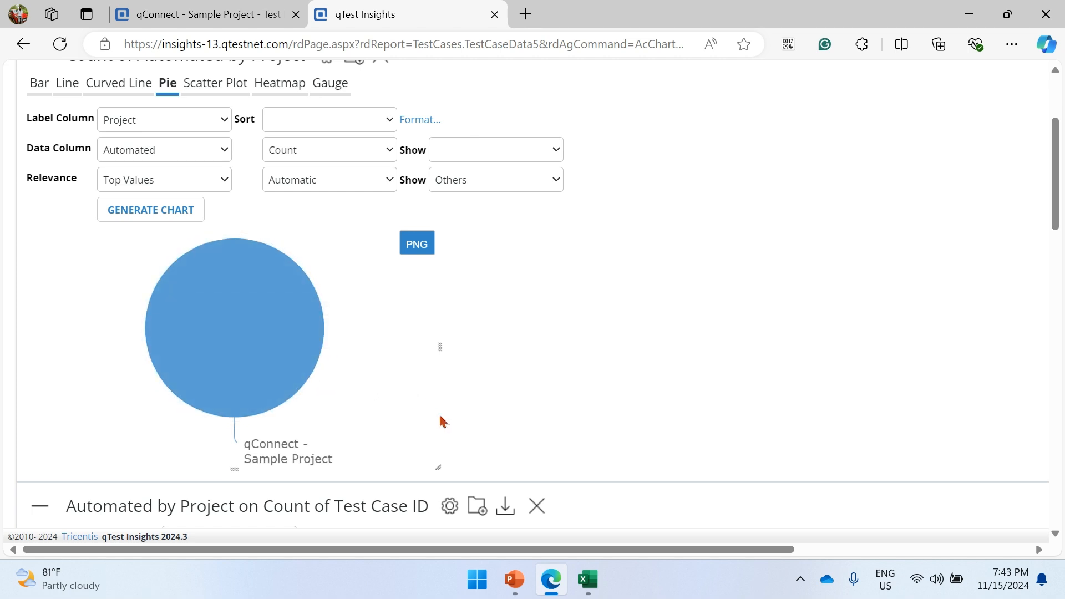
scroll(427, 410, up, 2)
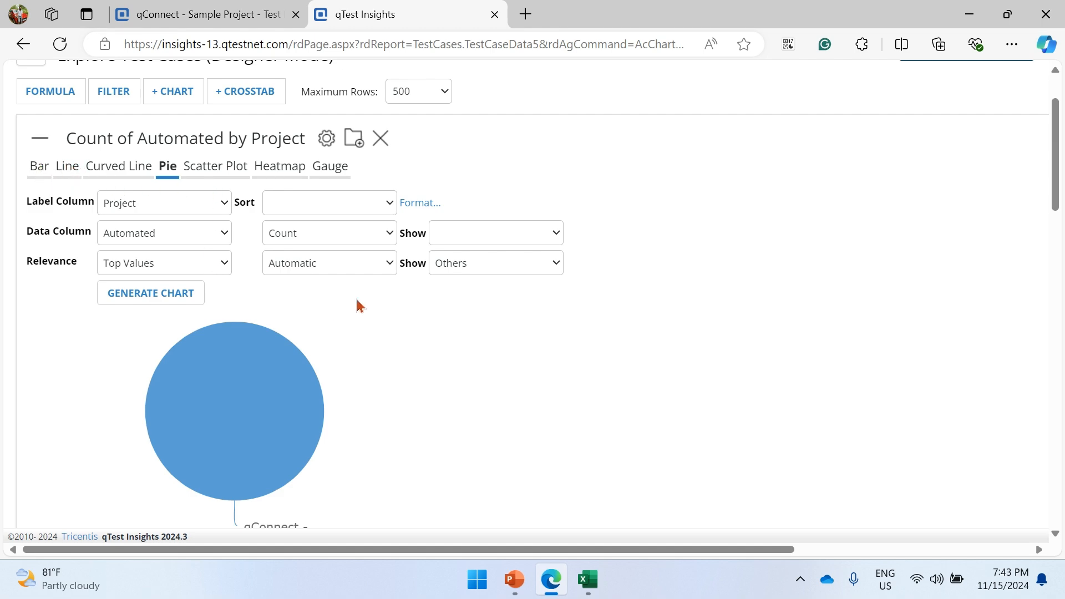
scroll(440, 356, down, 5)
scroll(456, 452, up, 6)
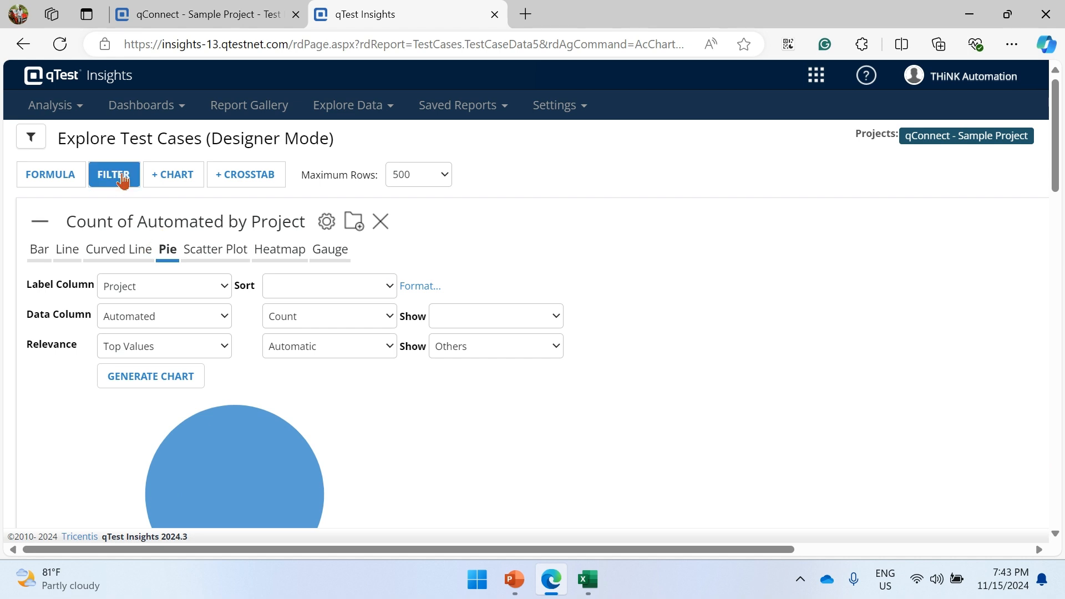
Step: Show the row filter settings, check the project's Test Execution releases in qTest Manager, and return to qTest Insights
click(122, 179)
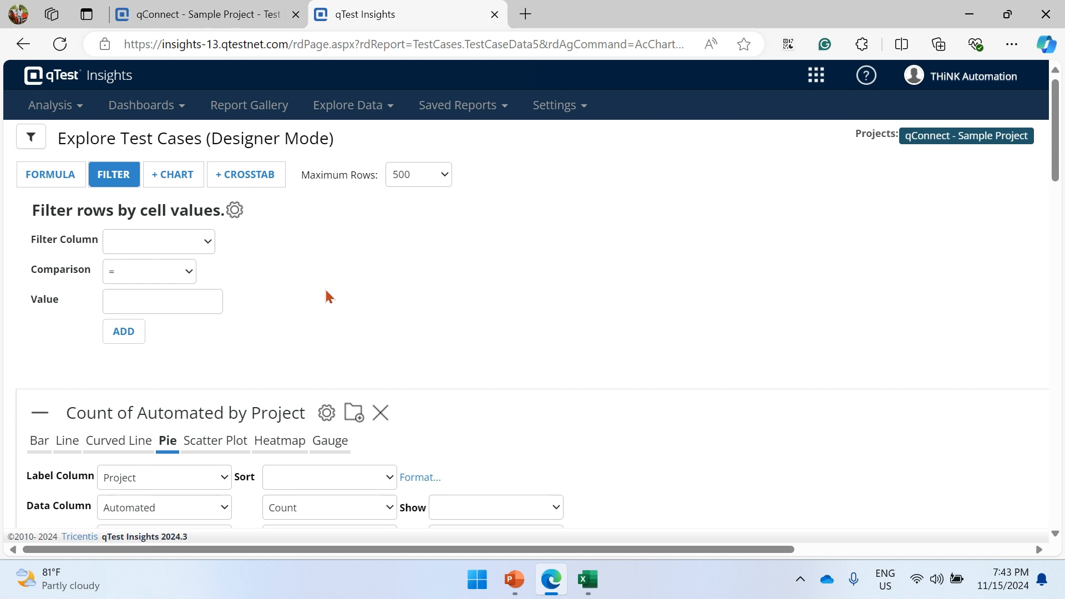
click(166, 15)
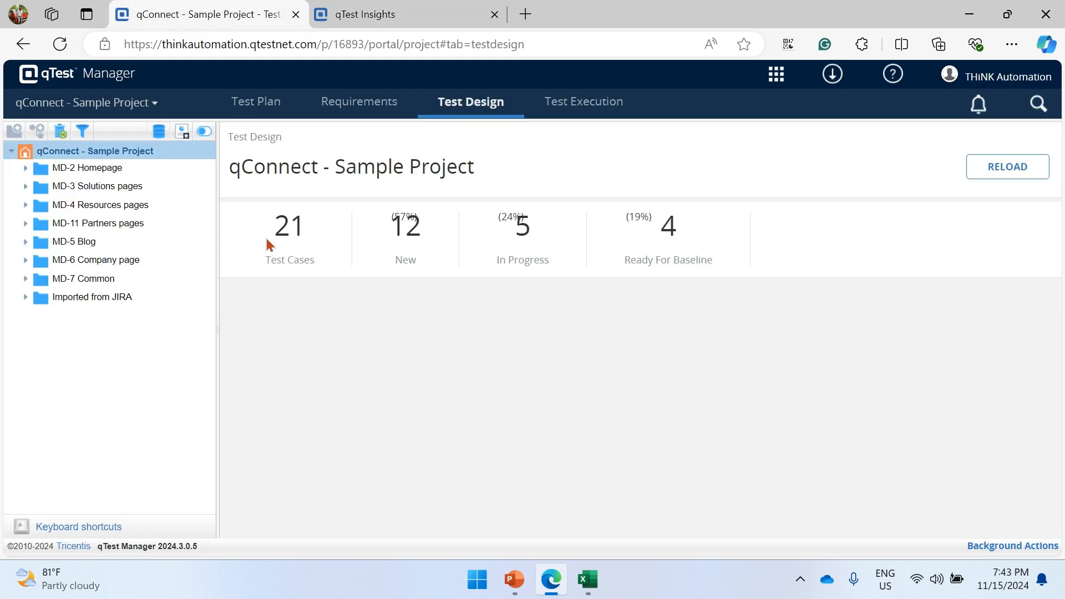
click(575, 104)
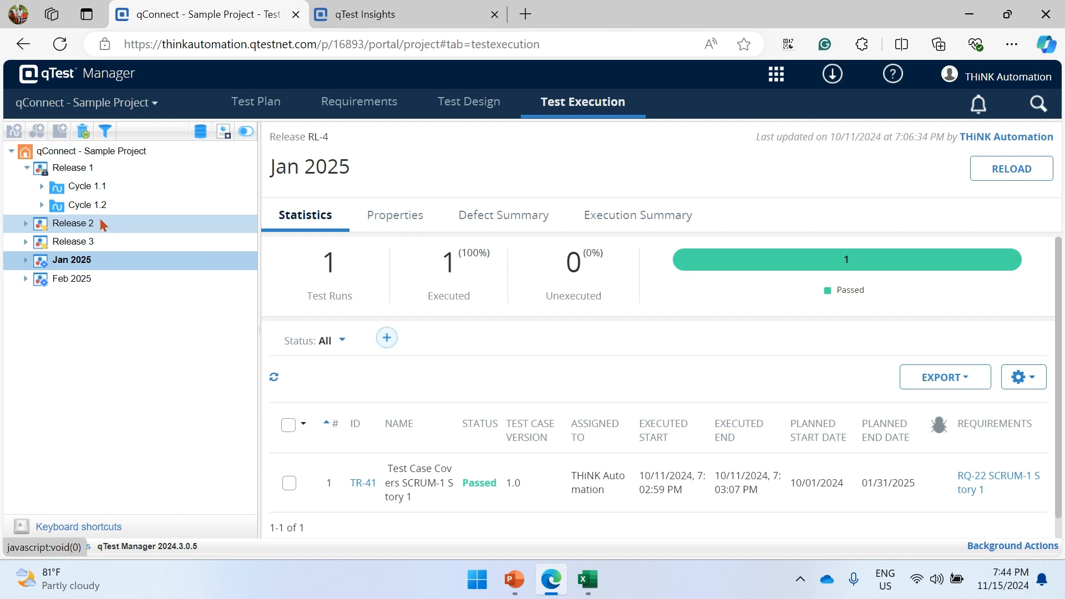
click(404, 15)
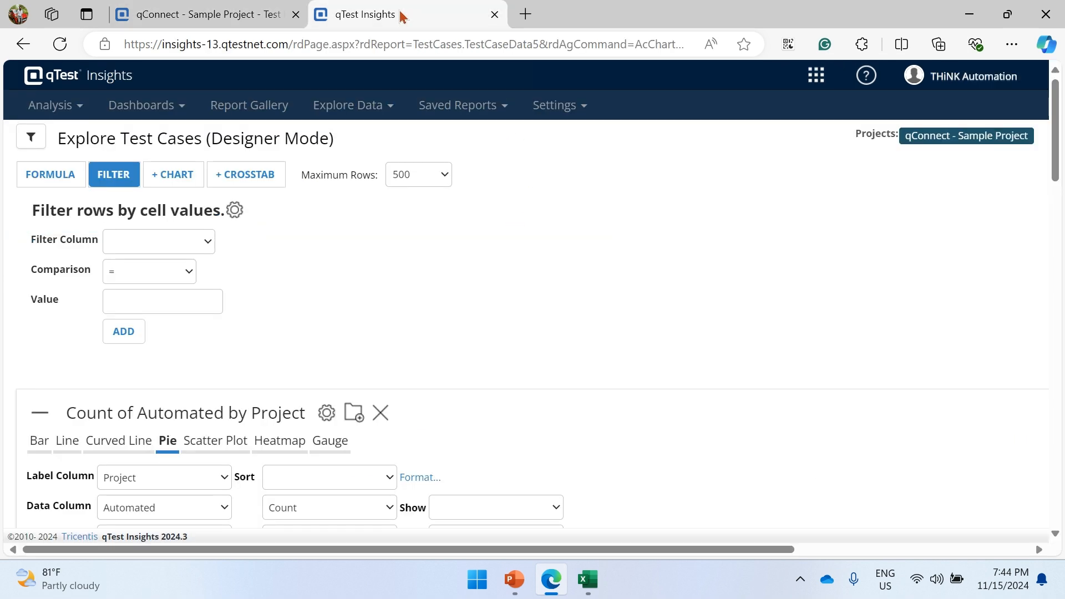
Step: Add a row filter for Test Case Priority = Low and review the filtered chart and crosstab
click(215, 243)
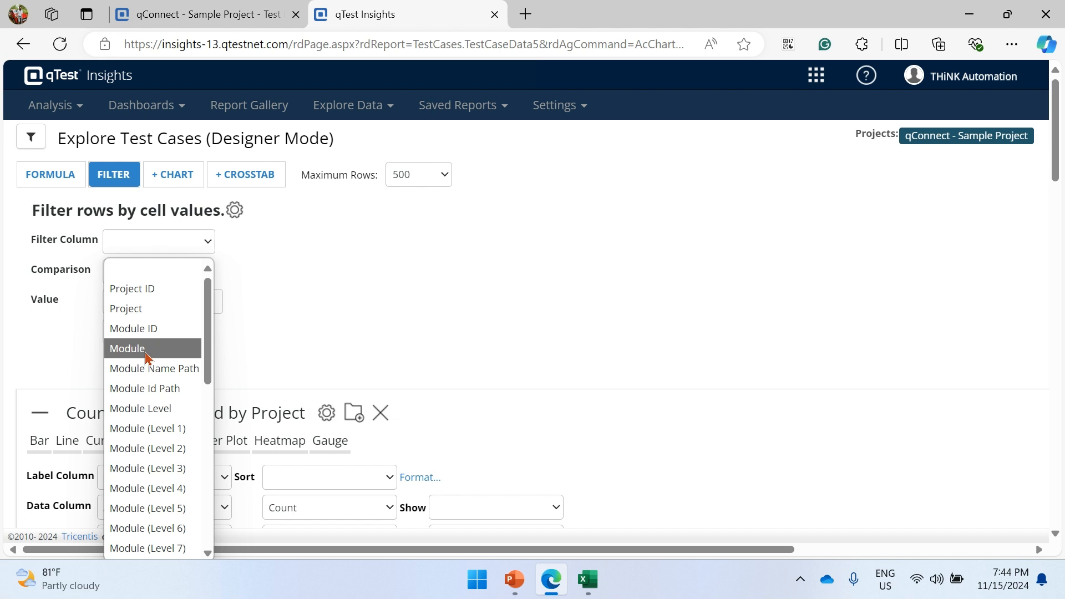
scroll(147, 356, down, 4)
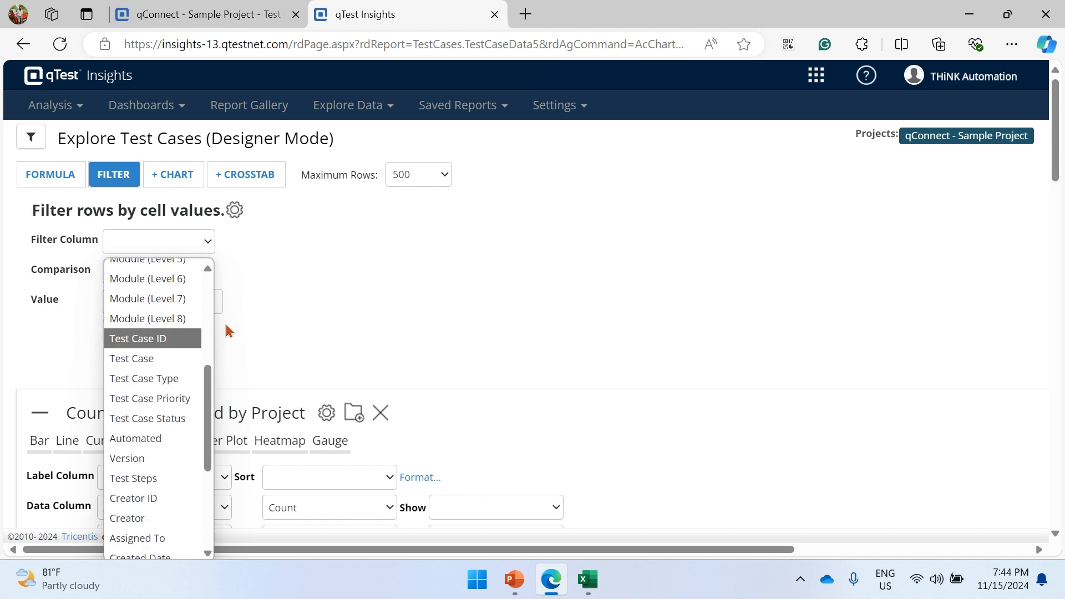
click(166, 399)
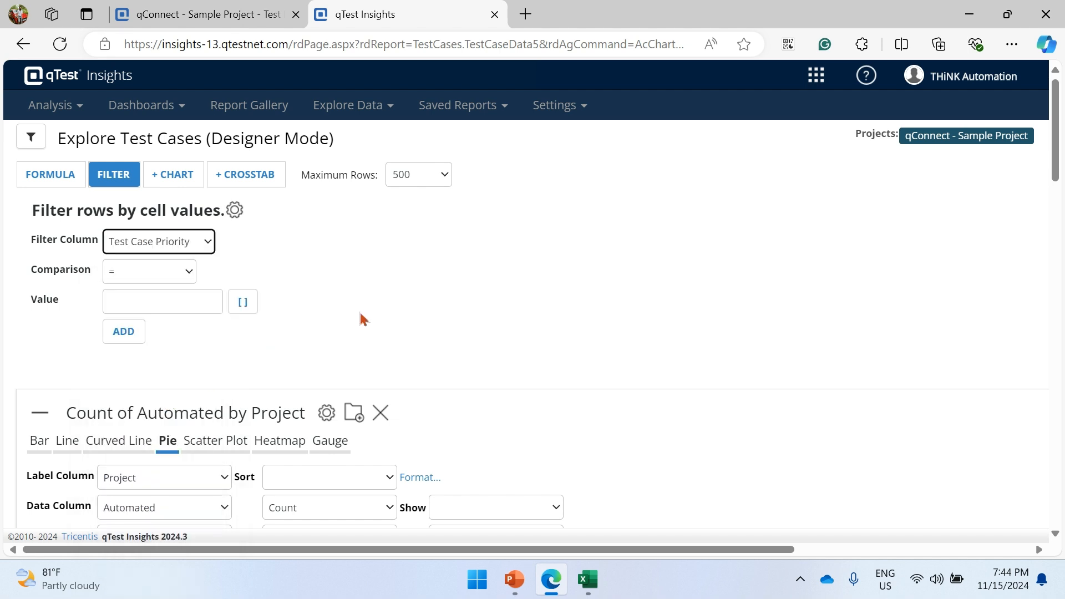
click(188, 273)
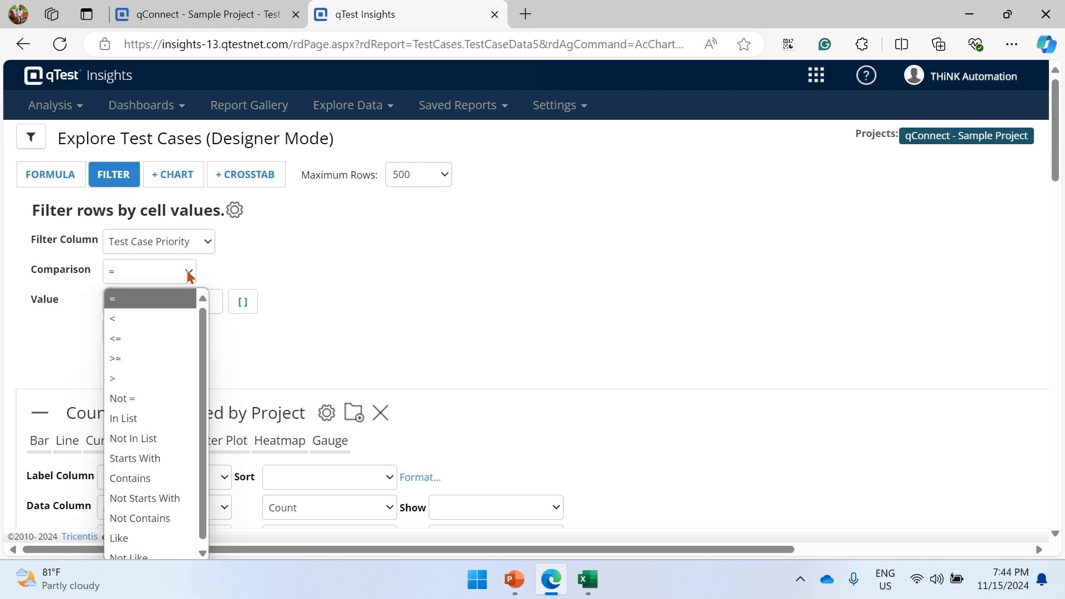
click(186, 297)
click(185, 305)
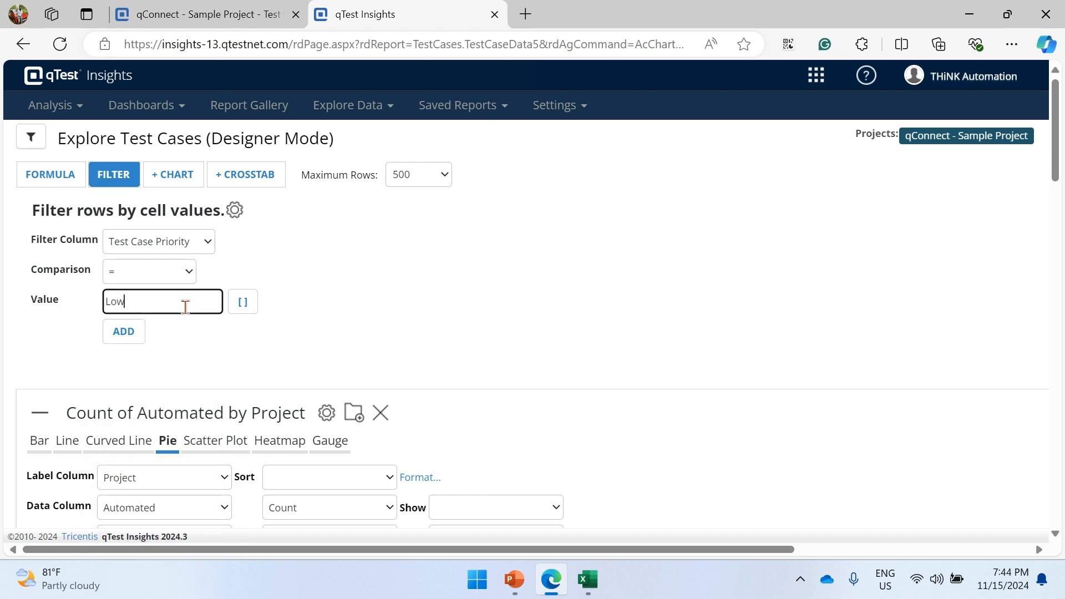
click(123, 331)
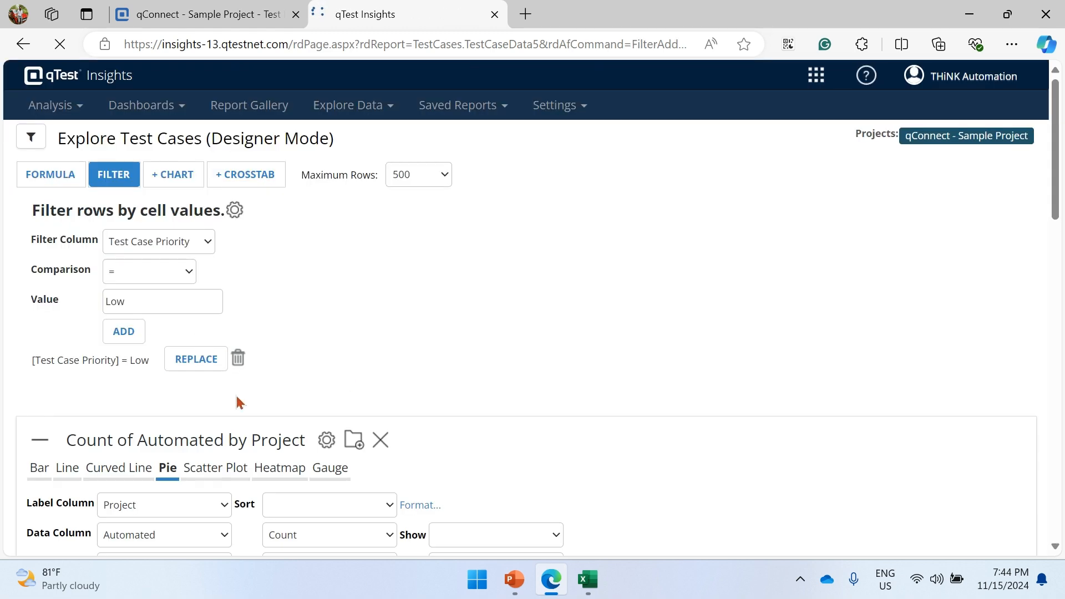
scroll(328, 374, down, 15)
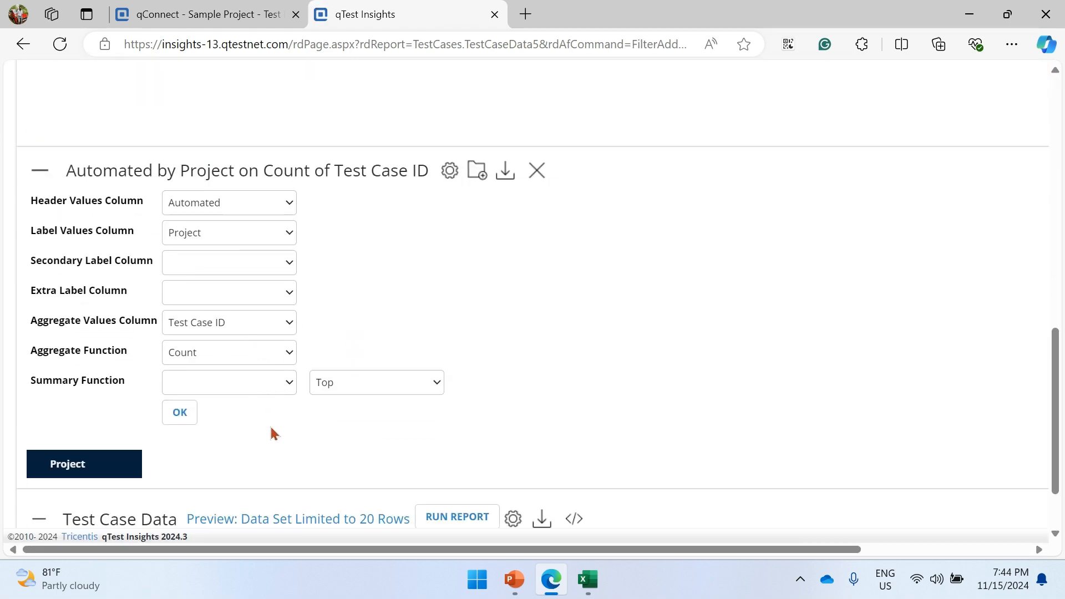
scroll(319, 431, up, 15)
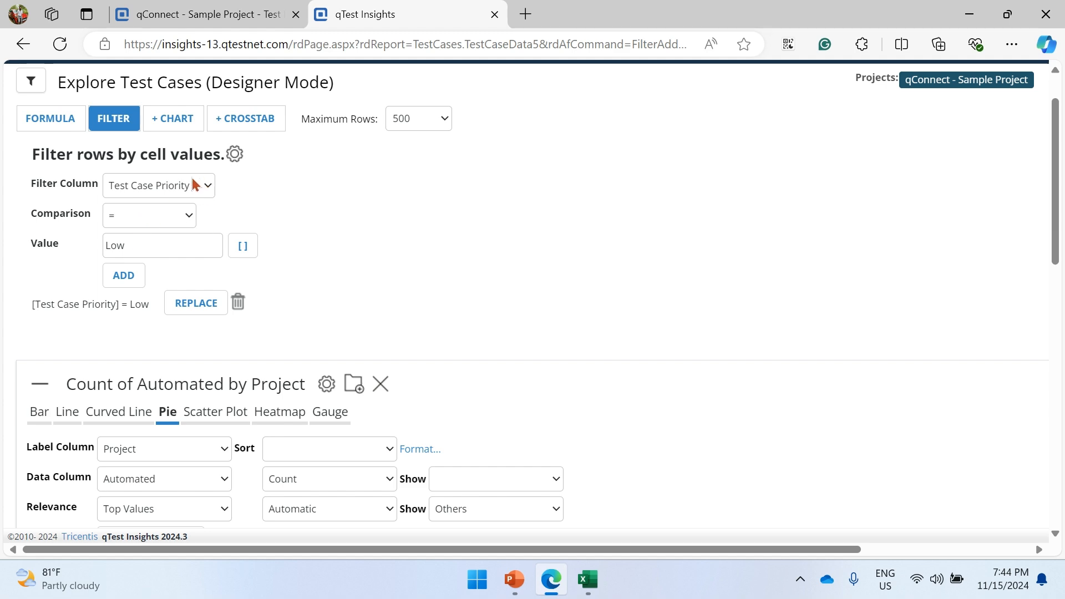
Step: Remove the Test Case Priority filter and look through the other columns available for filtering
click(237, 303)
click(514, 326)
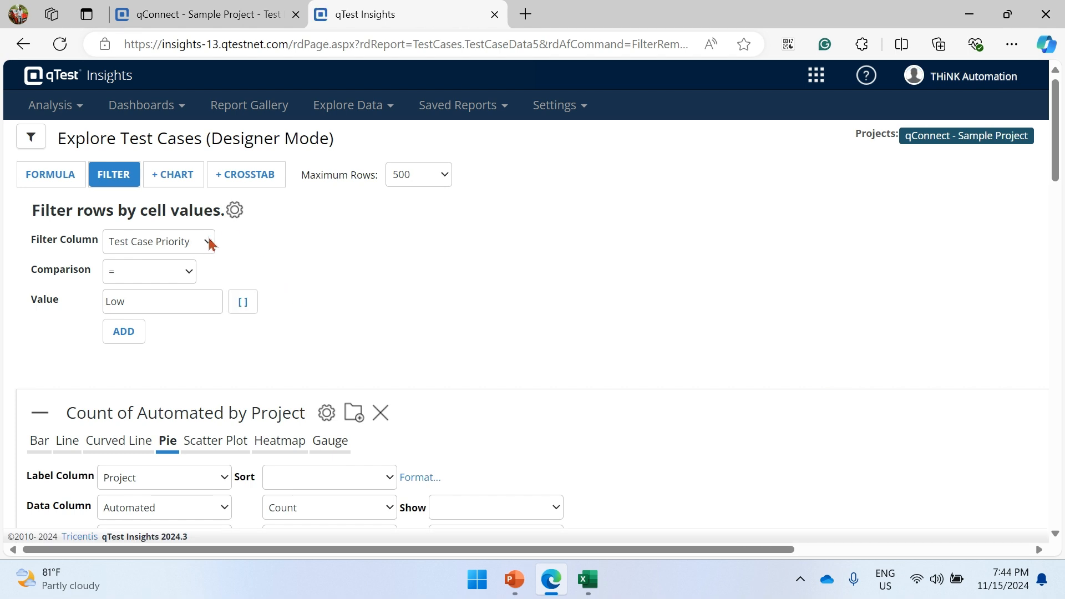
click(210, 243)
scroll(178, 352, up, 1)
scroll(176, 361, down, 5)
scroll(175, 362, down, 2)
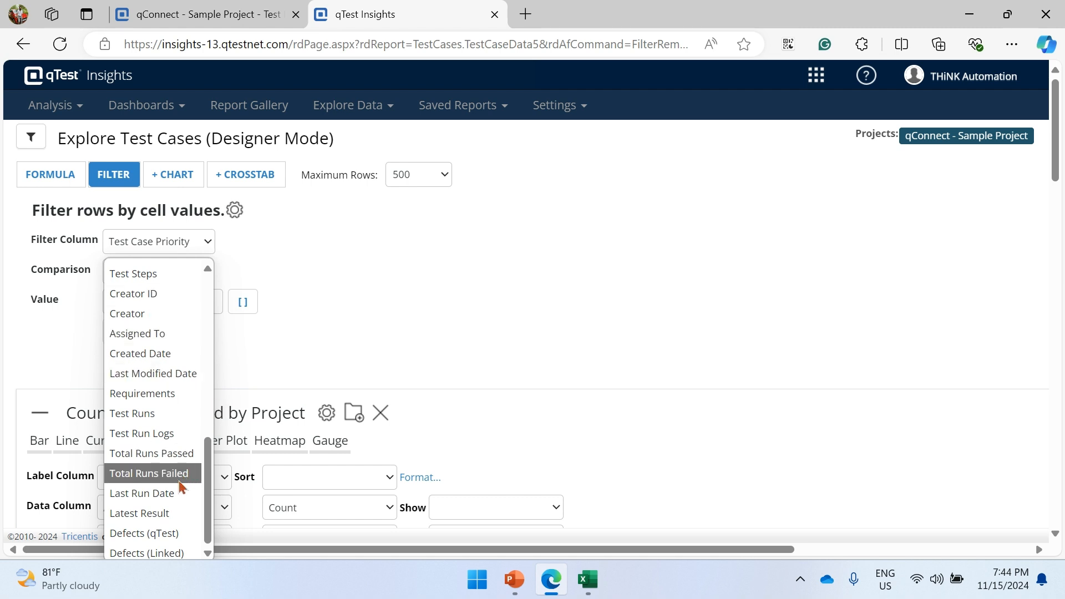
click(326, 348)
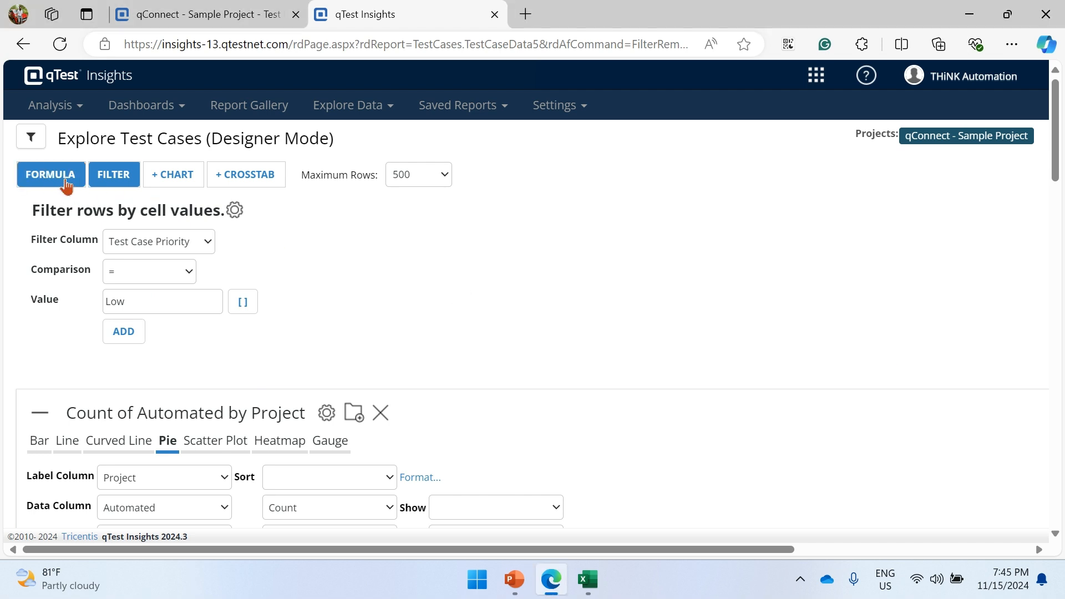
Step: Open the Test Run Logs data for exploration and review the columns of its preview table
click(383, 111)
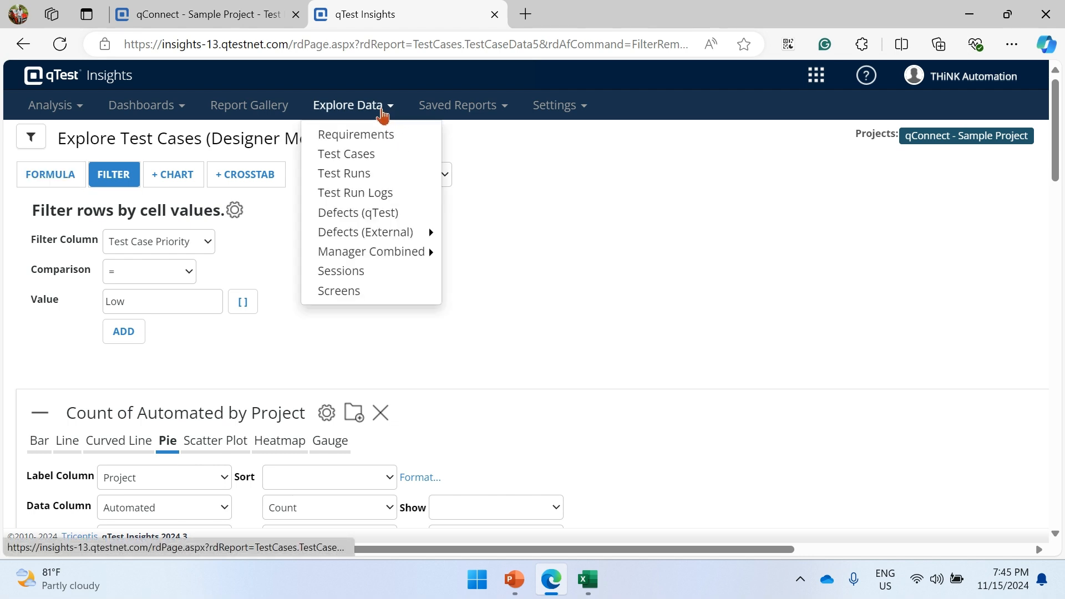
click(379, 194)
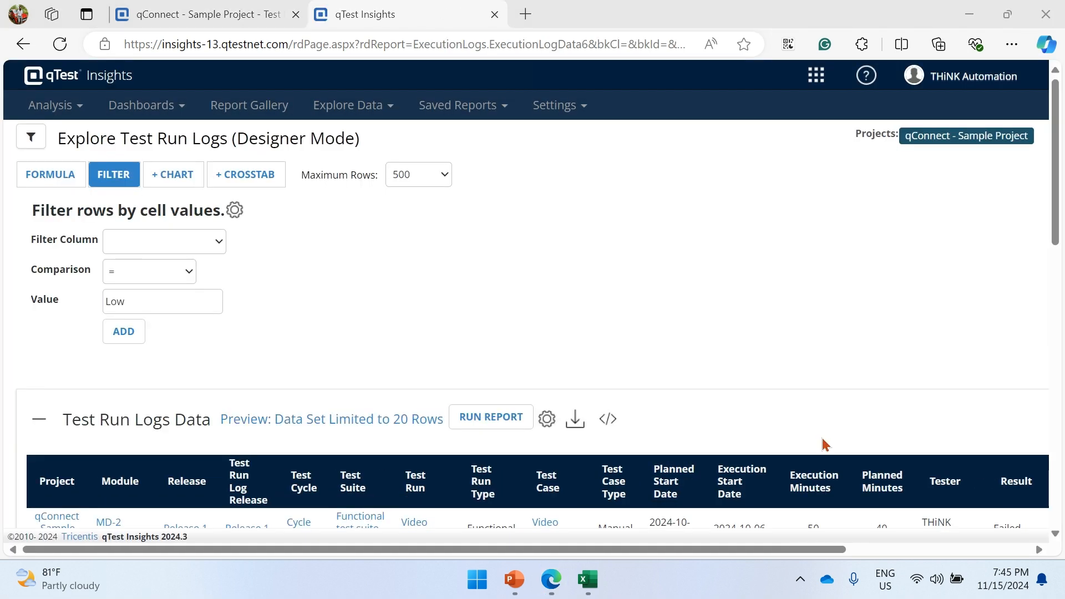
click(456, 314)
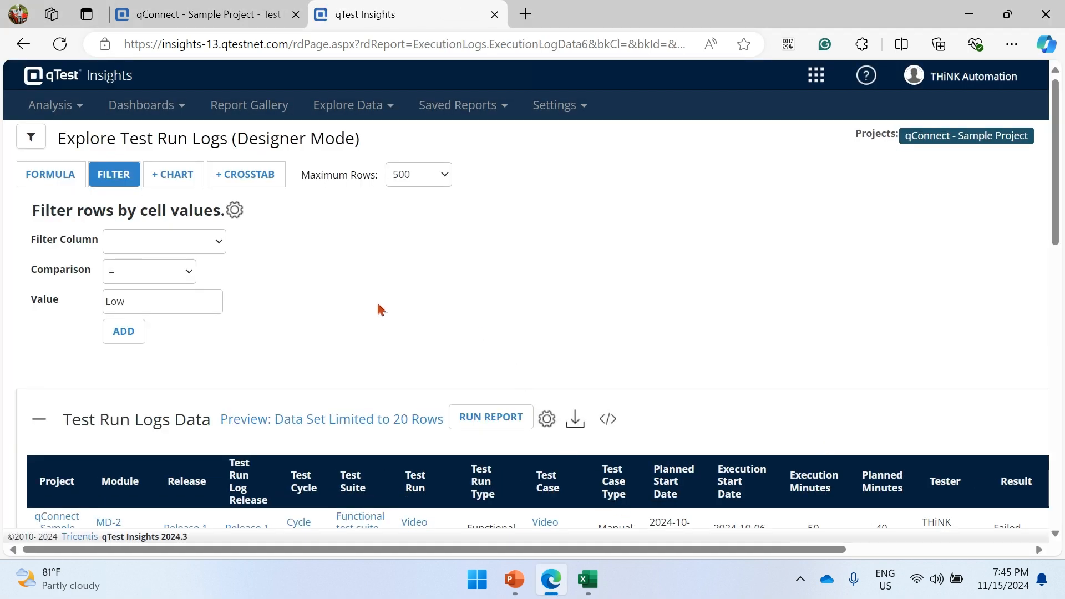
scroll(383, 314, down, 5)
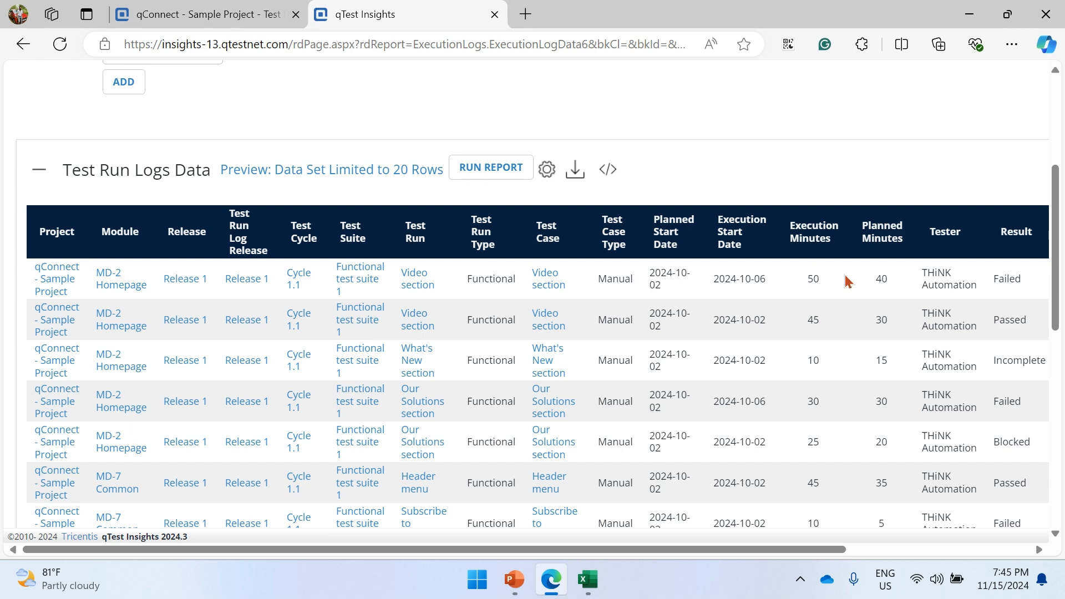
drag(811, 553, 743, 552)
scroll(544, 388, up, 4)
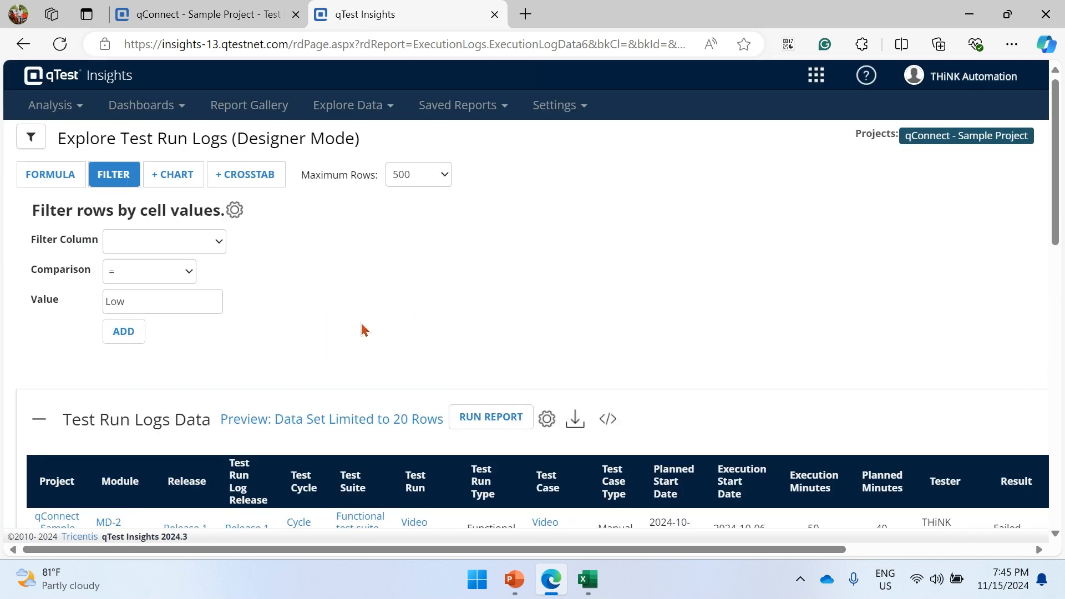
Step: Set the row filter's column to Release Start Date and view the available date value types
click(219, 241)
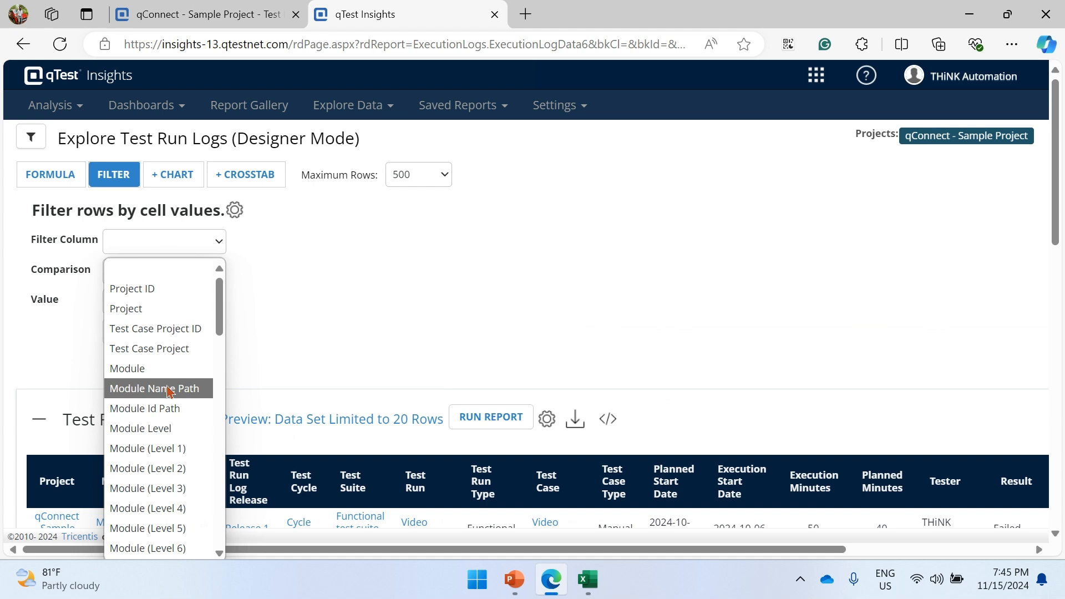
scroll(163, 355, down, 4)
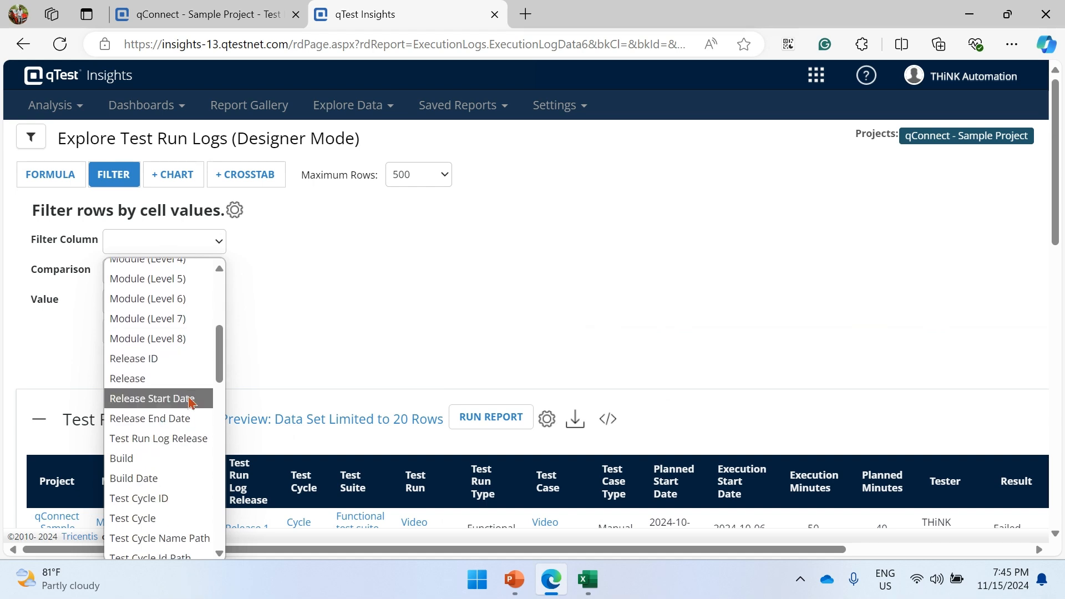
click(190, 399)
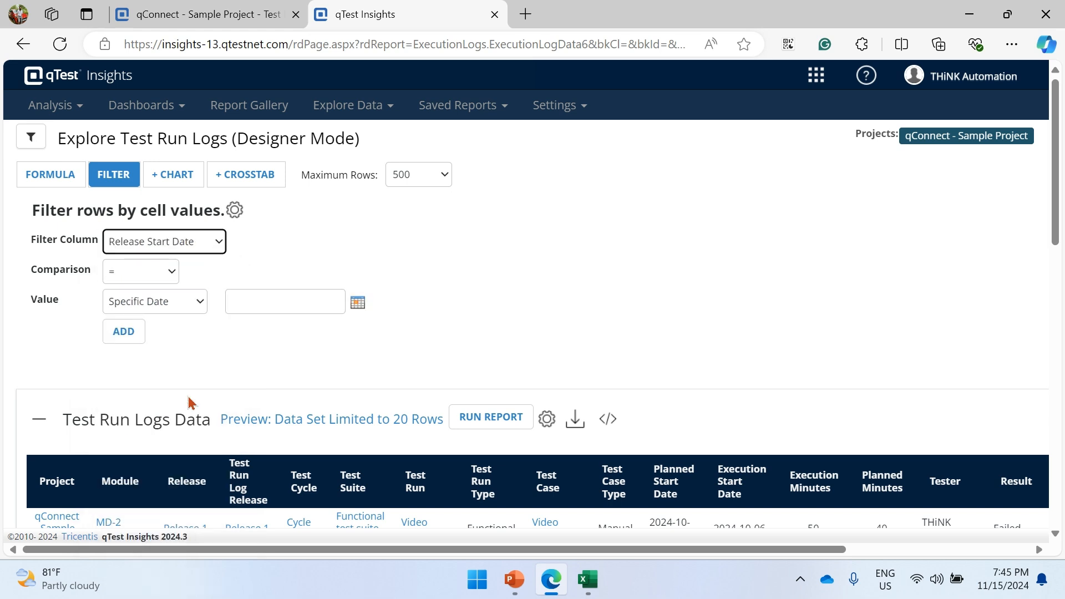
click(196, 302)
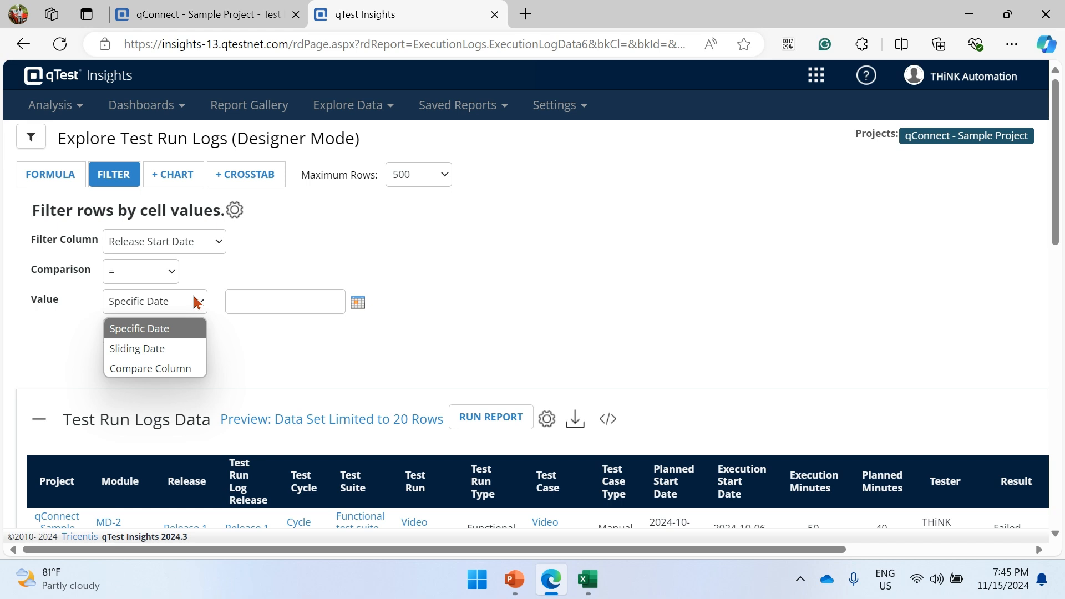
Step: Set the row filter's column to Execution Start Date and its value type to Sliding Date
click(219, 247)
scroll(167, 422, down, 2)
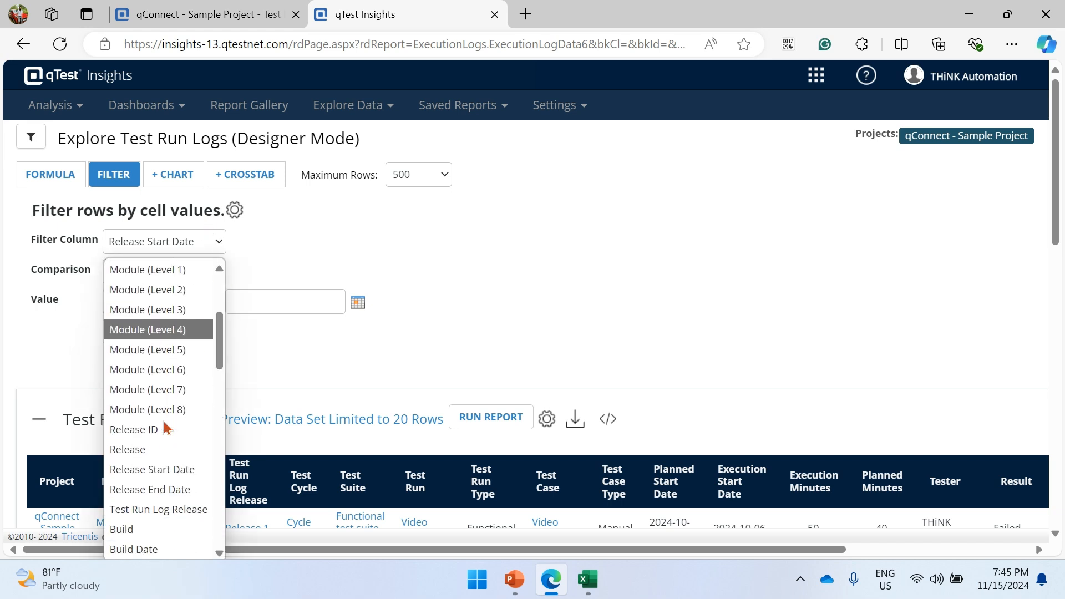
scroll(167, 428, down, 7)
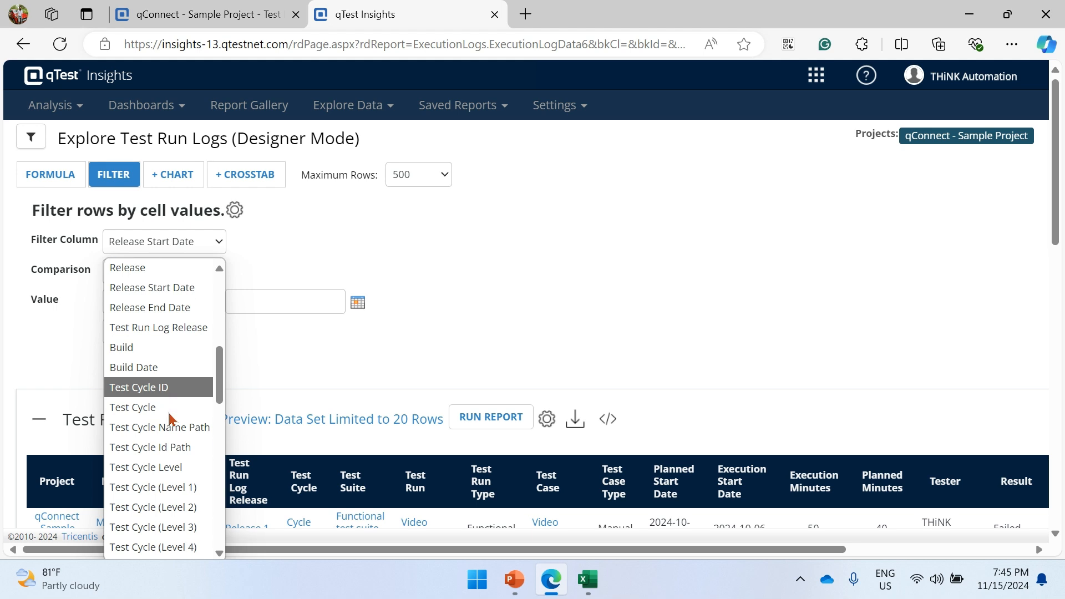
scroll(172, 420, down, 15)
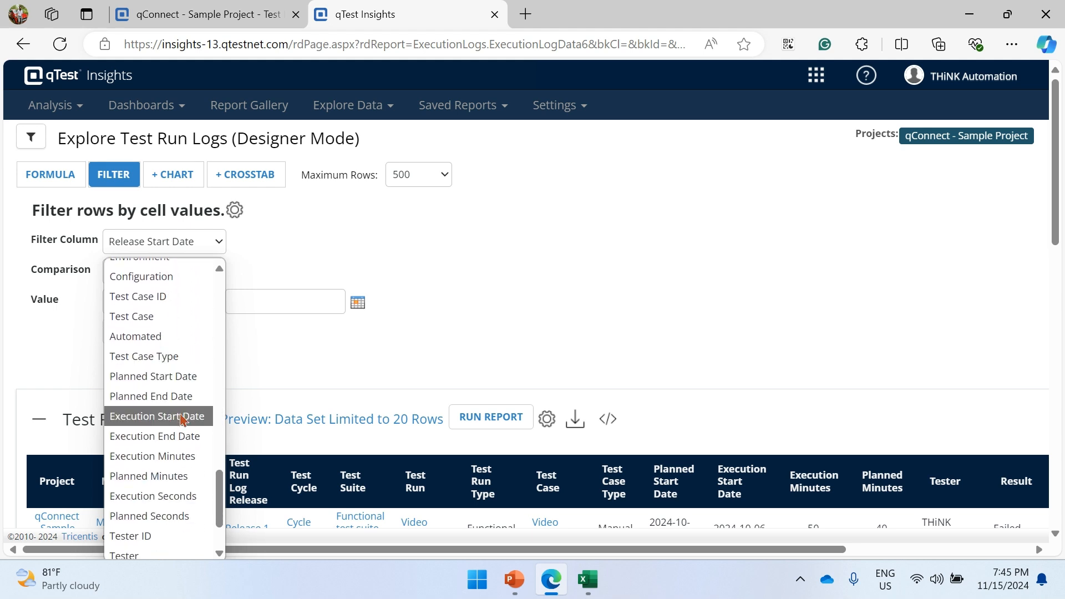
click(189, 416)
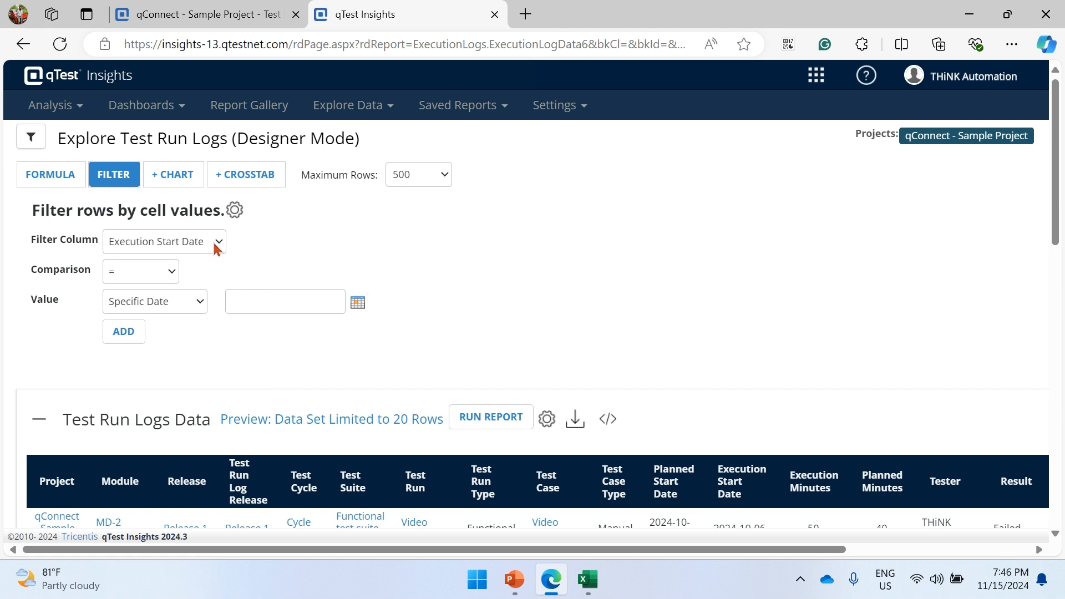
click(198, 305)
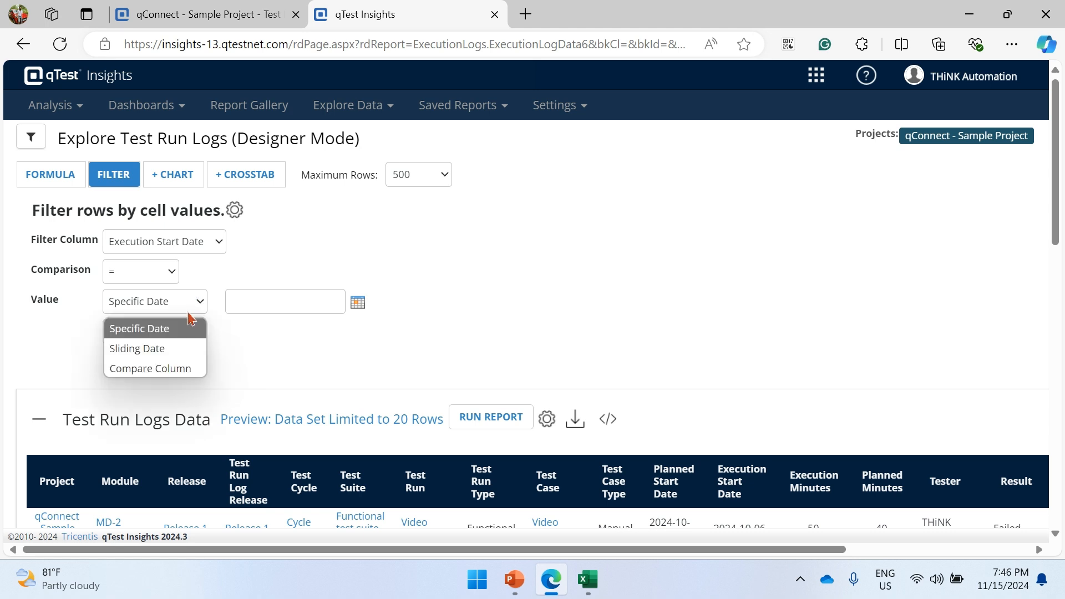
click(180, 349)
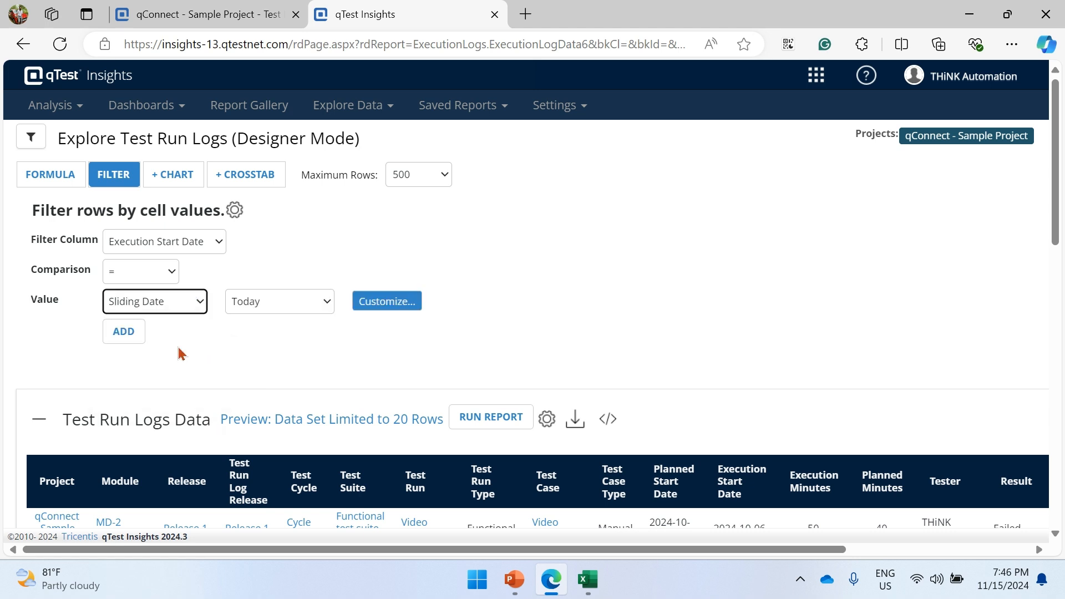
Step: Look through the sliding date options and set the filter value to Last Week Start
click(328, 305)
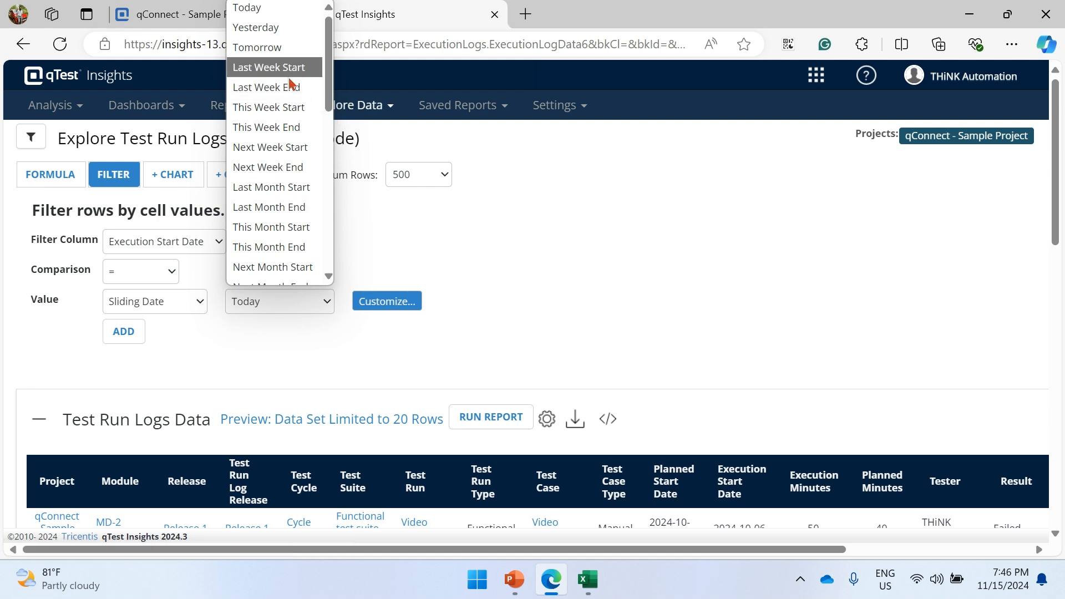
scroll(287, 154, down, 3)
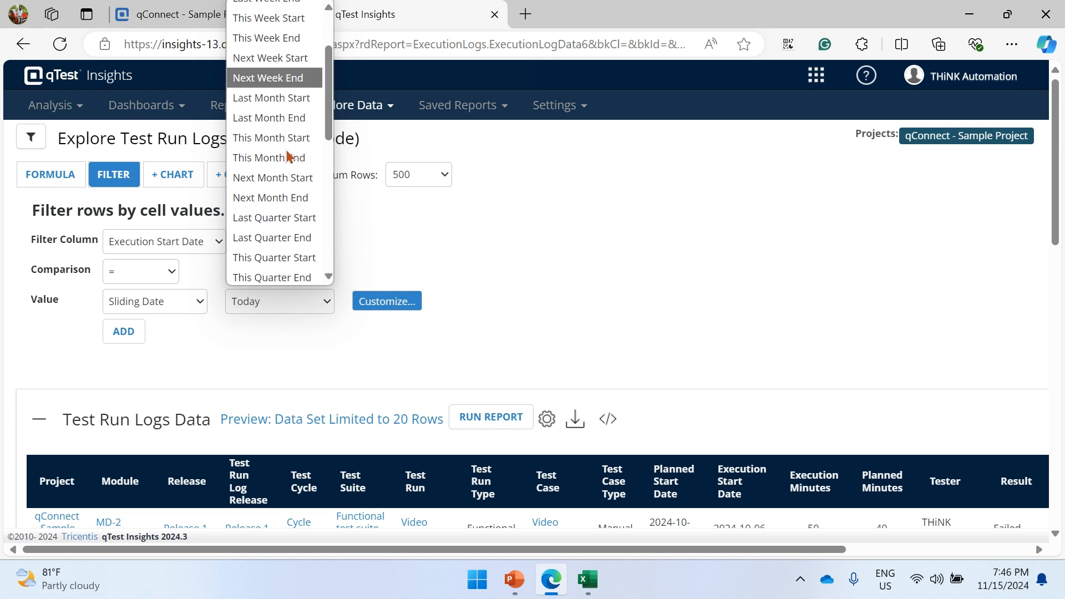
scroll(288, 191, up, 3)
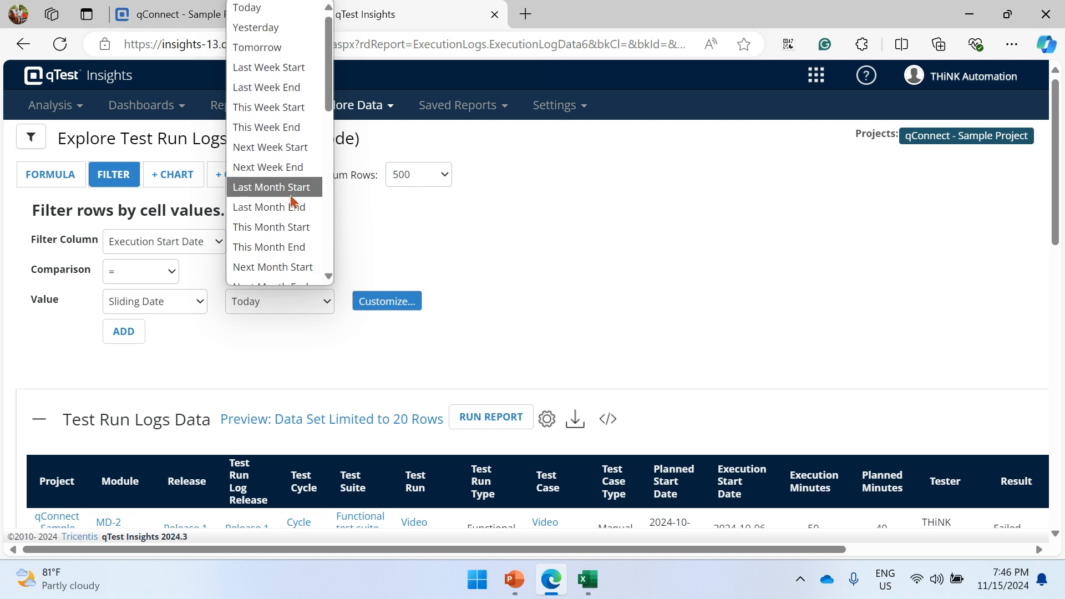
click(288, 76)
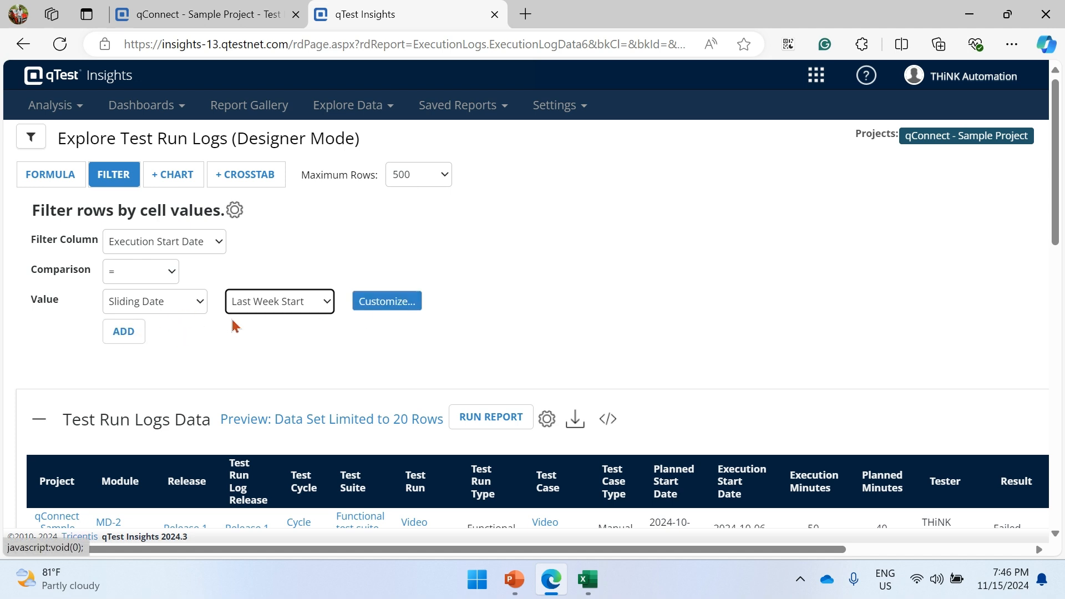
Step: Switch the sliding date to a customized value and view its time unit and direction options
click(197, 305)
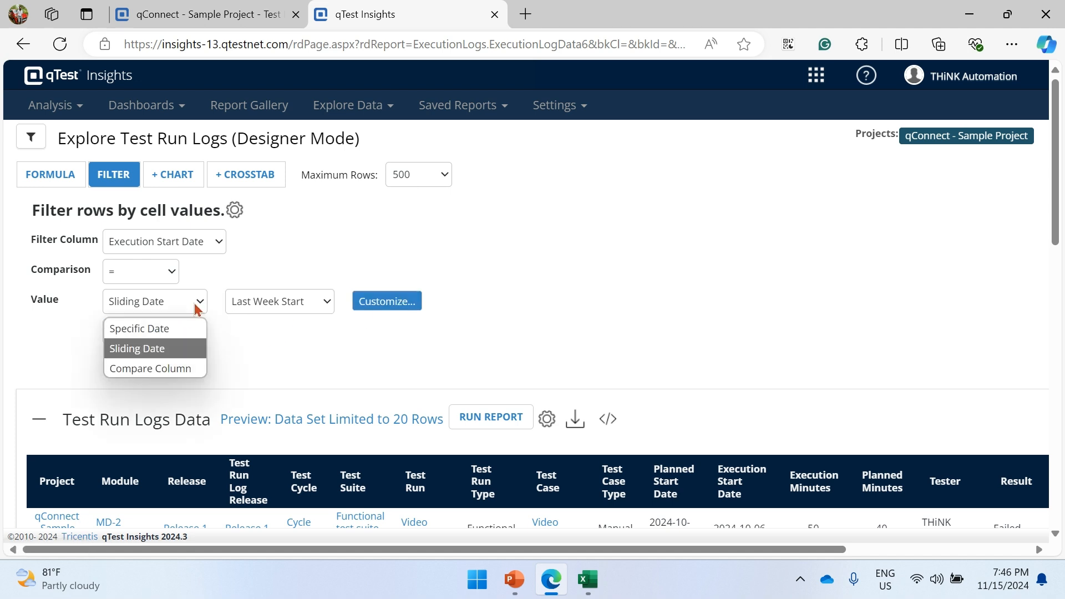
click(187, 349)
click(299, 310)
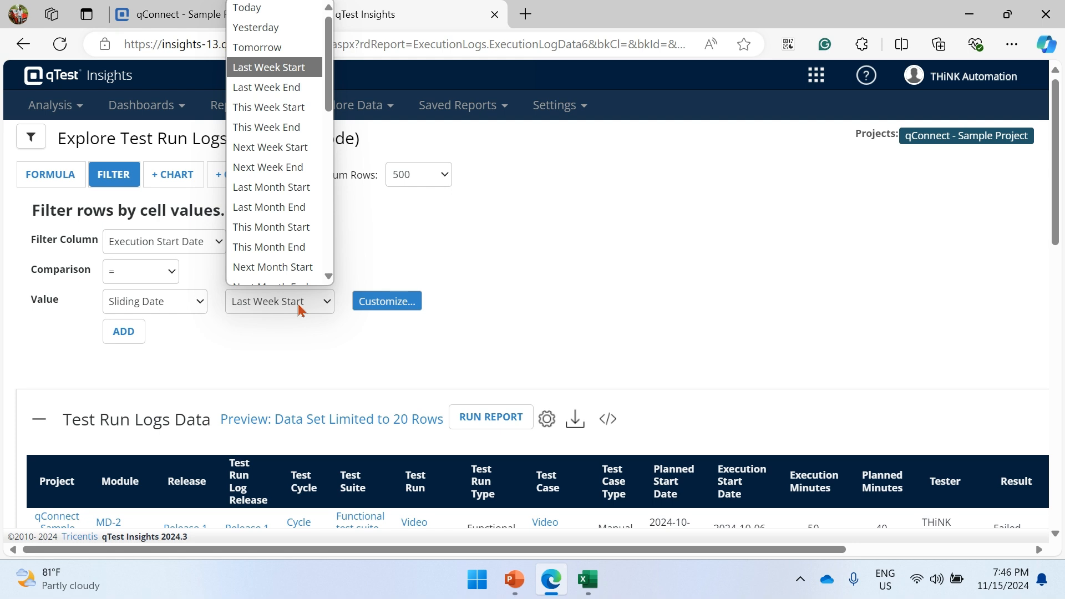
scroll(311, 244, down, 2)
click(383, 302)
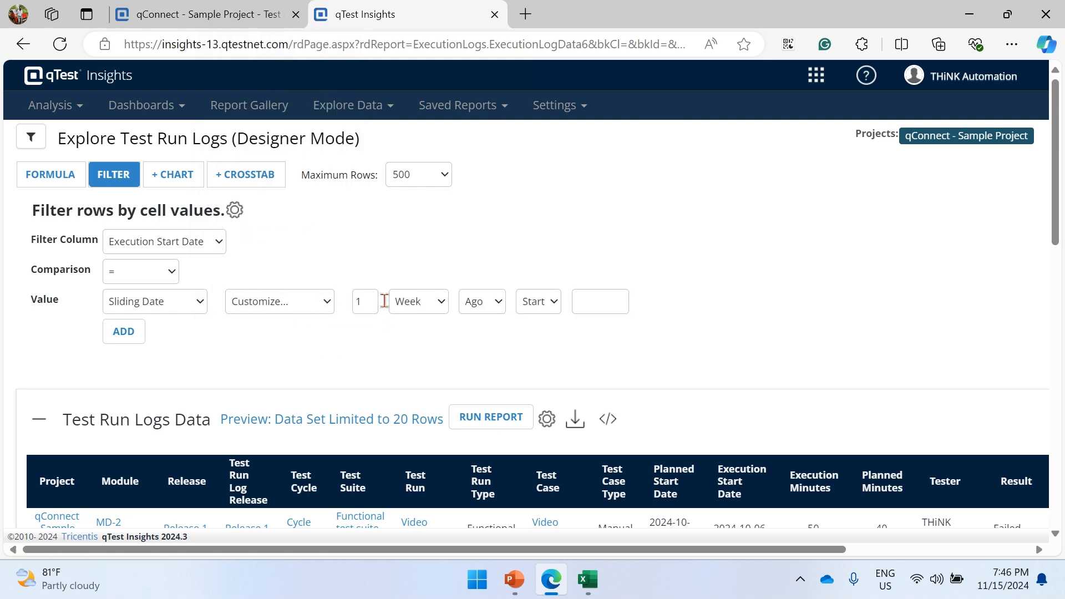
click(500, 305)
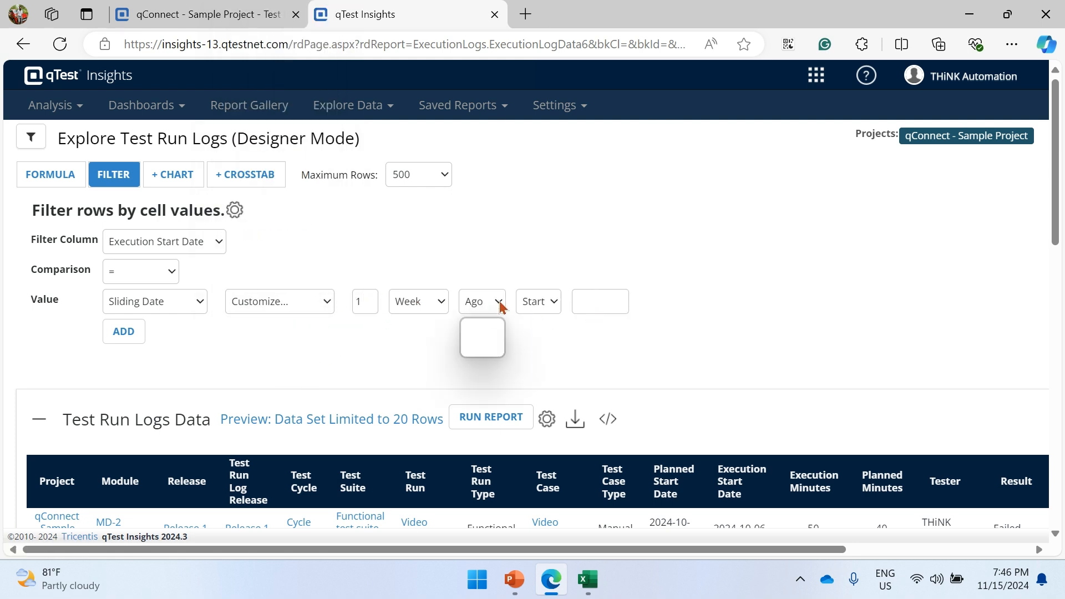
click(447, 304)
click(309, 355)
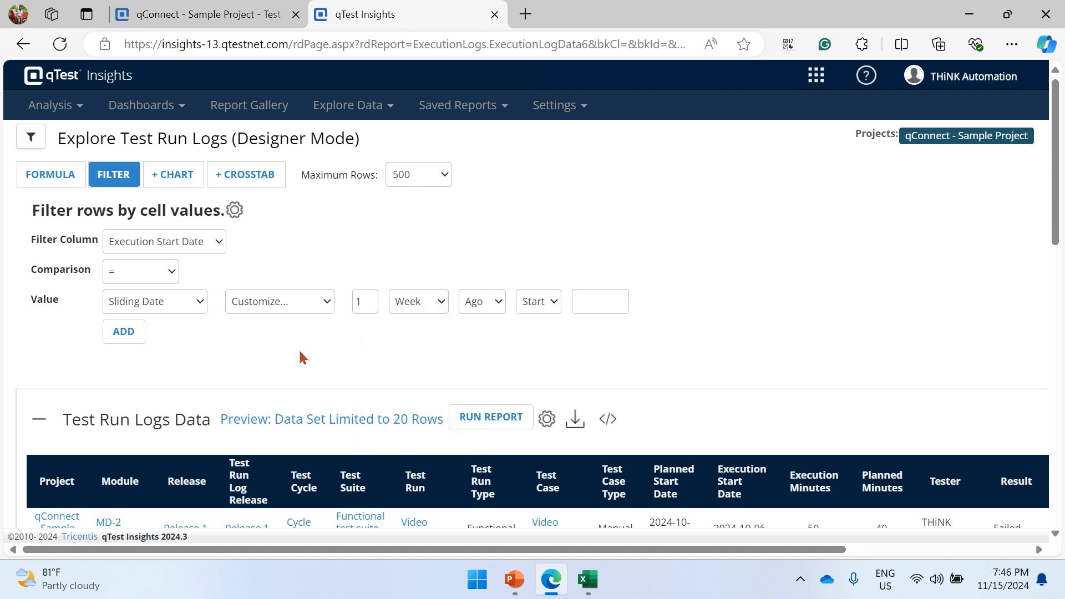
Step: Set the filter's comparison to Date Range and the range's start to the sliding date This Year Start
click(177, 273)
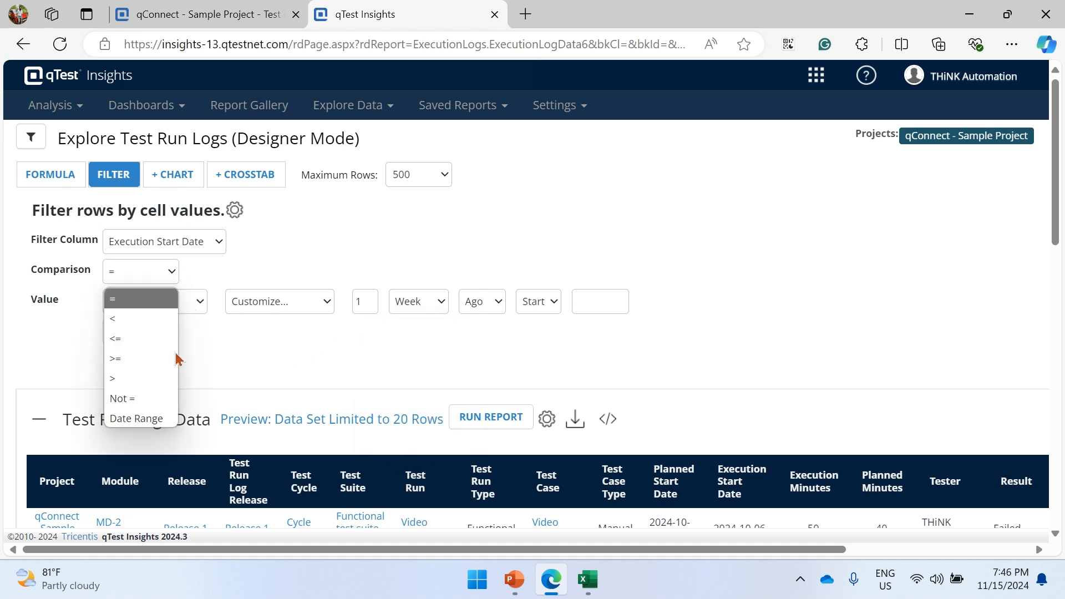
click(155, 417)
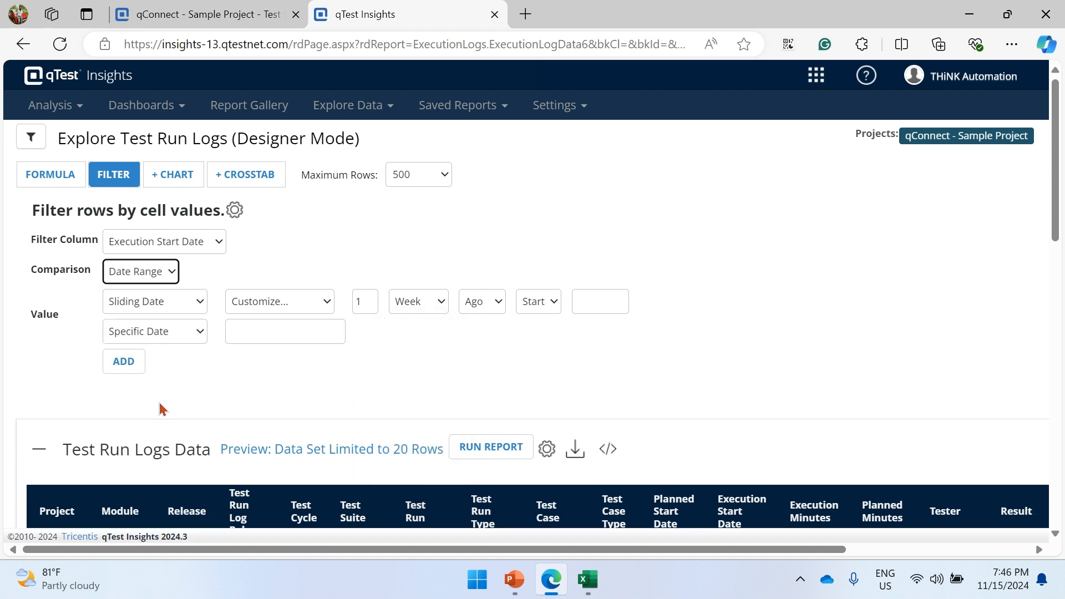
click(198, 302)
click(178, 348)
click(314, 310)
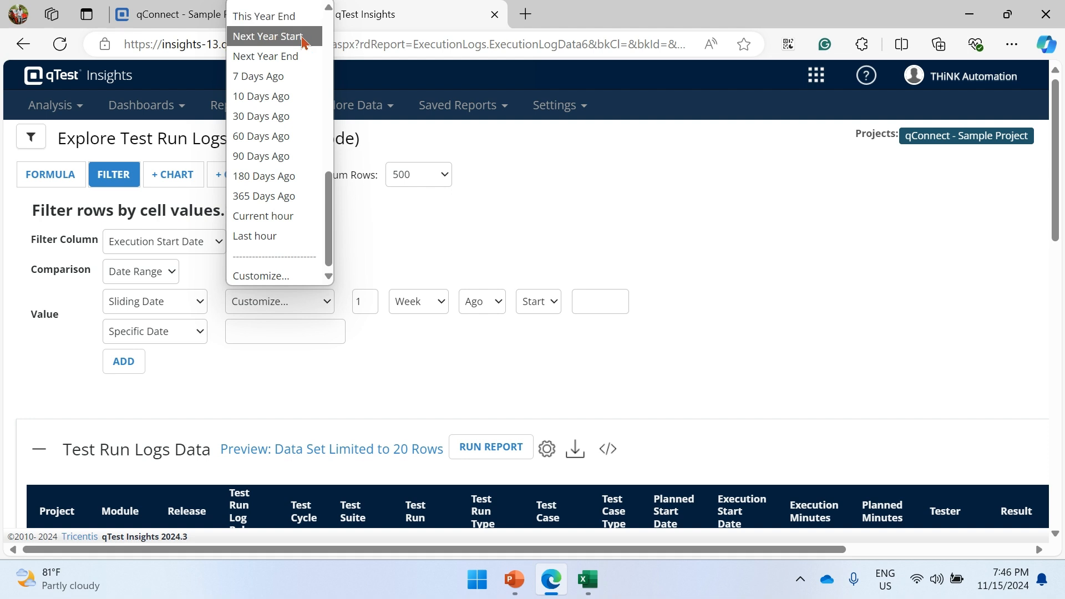
scroll(288, 78, up, 3)
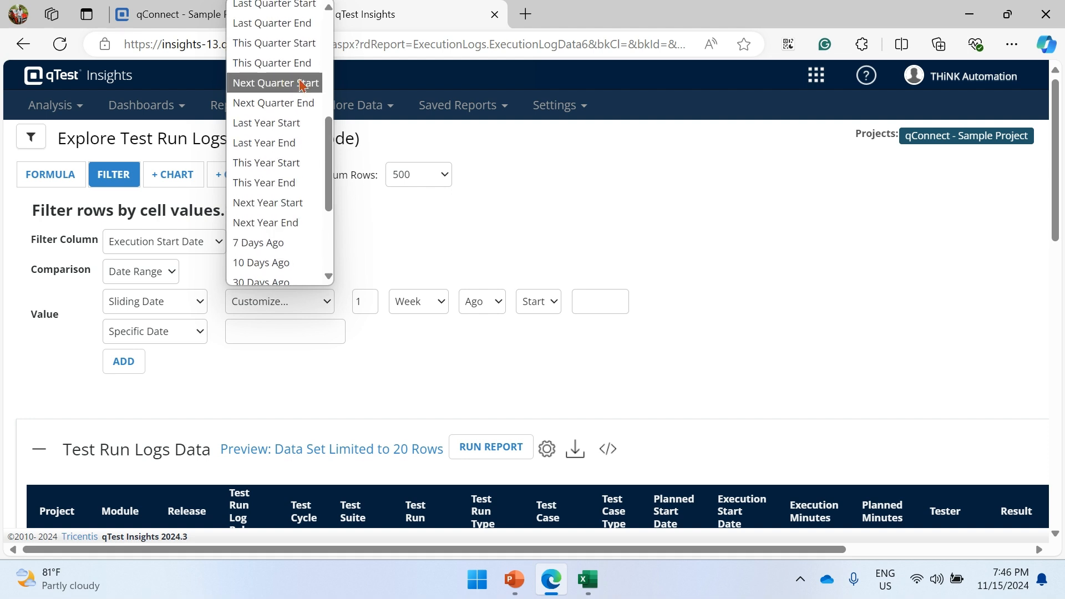
click(304, 167)
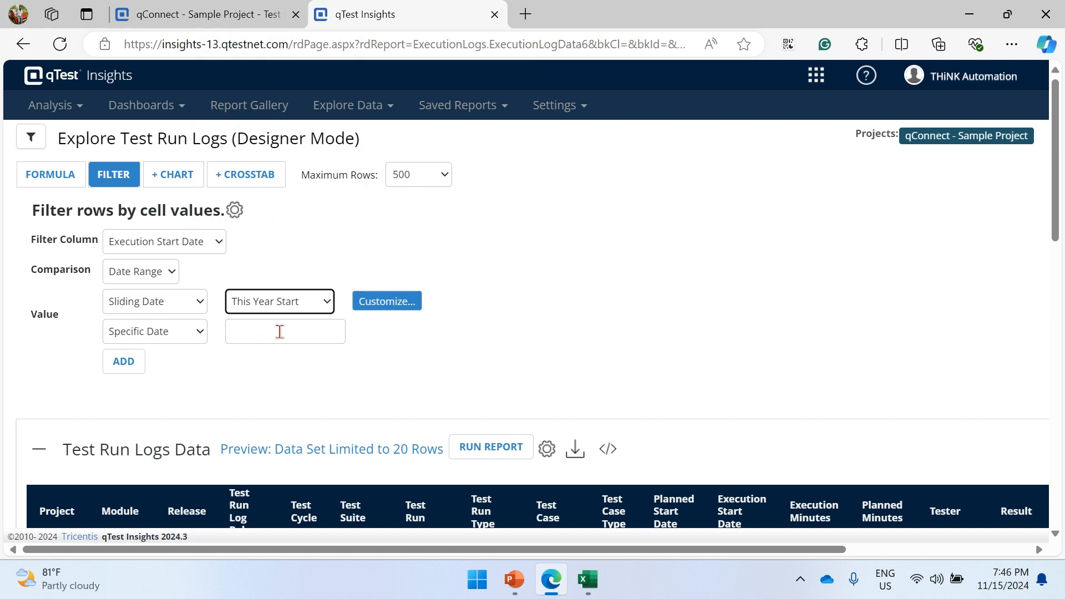
Step: Set the range's end to the sliding date This Year End and add the Execution Start Date filter
click(280, 332)
click(195, 333)
click(162, 377)
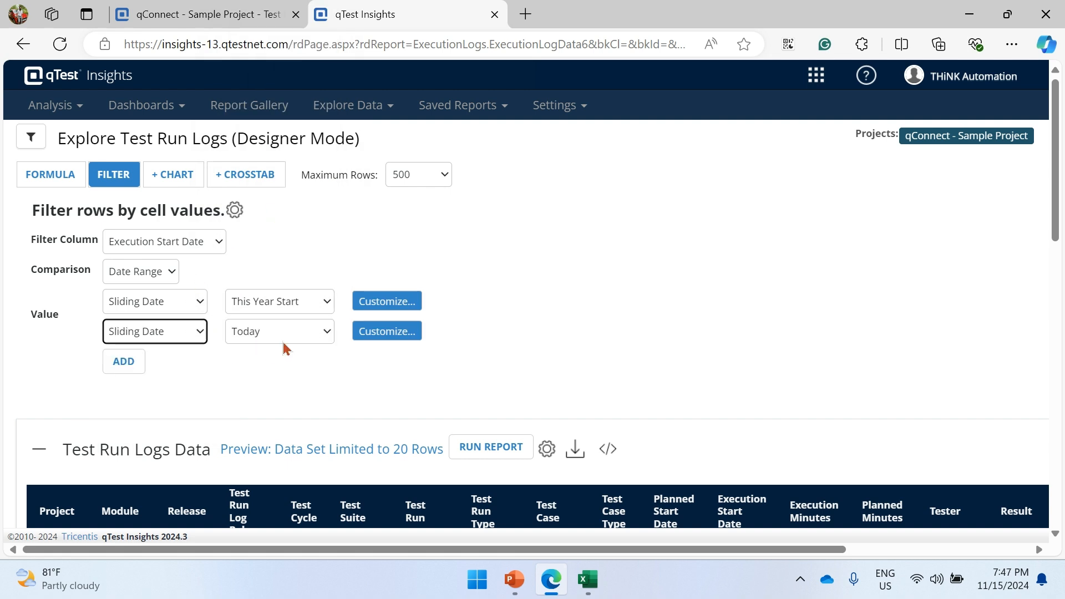
click(303, 332)
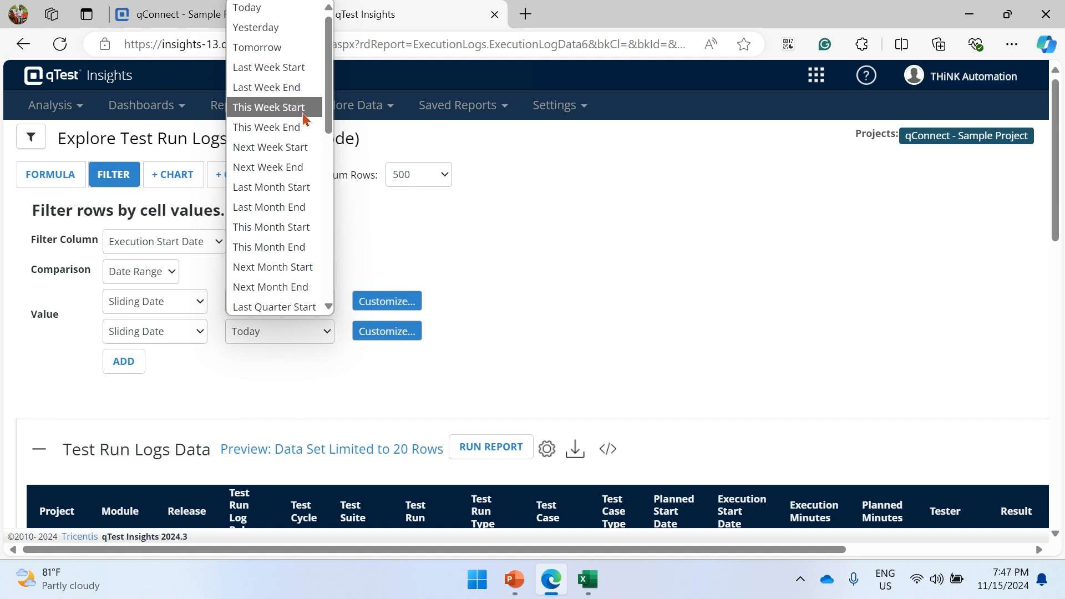
scroll(304, 118, down, 3)
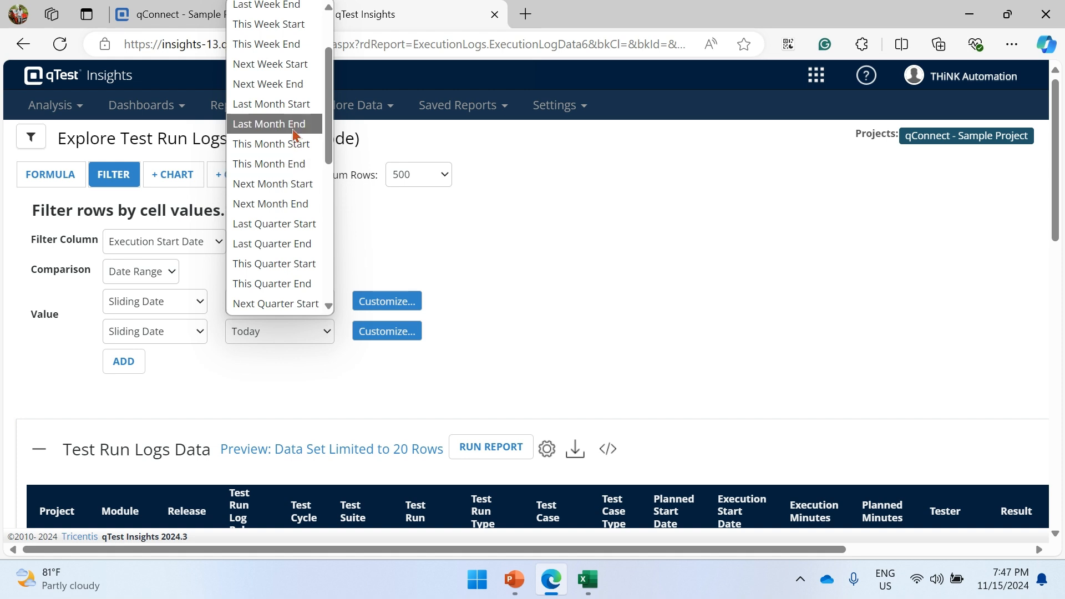
scroll(298, 130, up, 3)
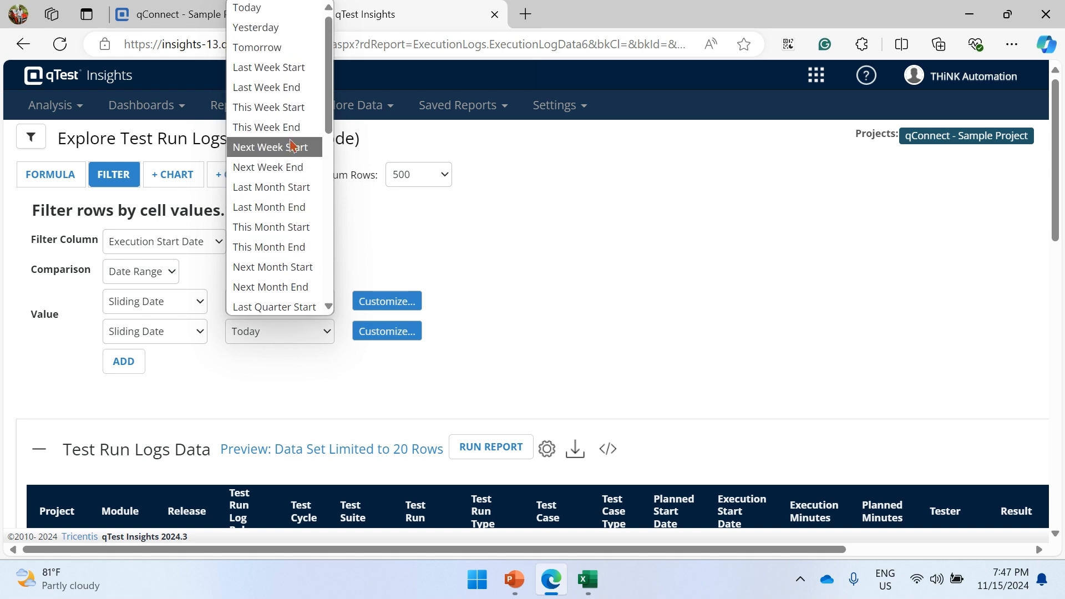
scroll(293, 147, down, 3)
scroll(290, 151, down, 3)
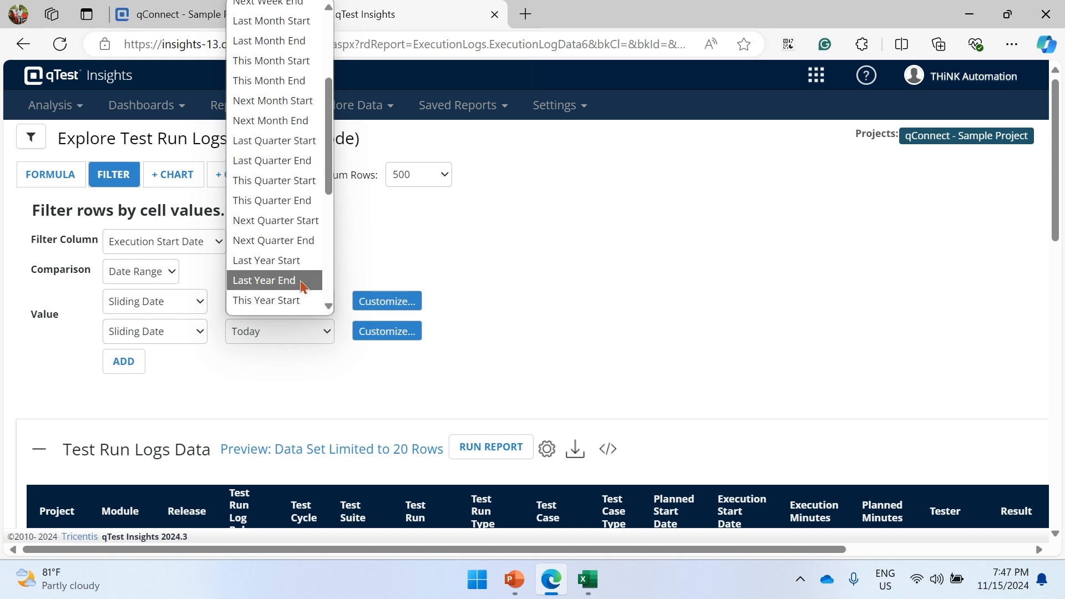
scroll(307, 273, down, 2)
click(302, 241)
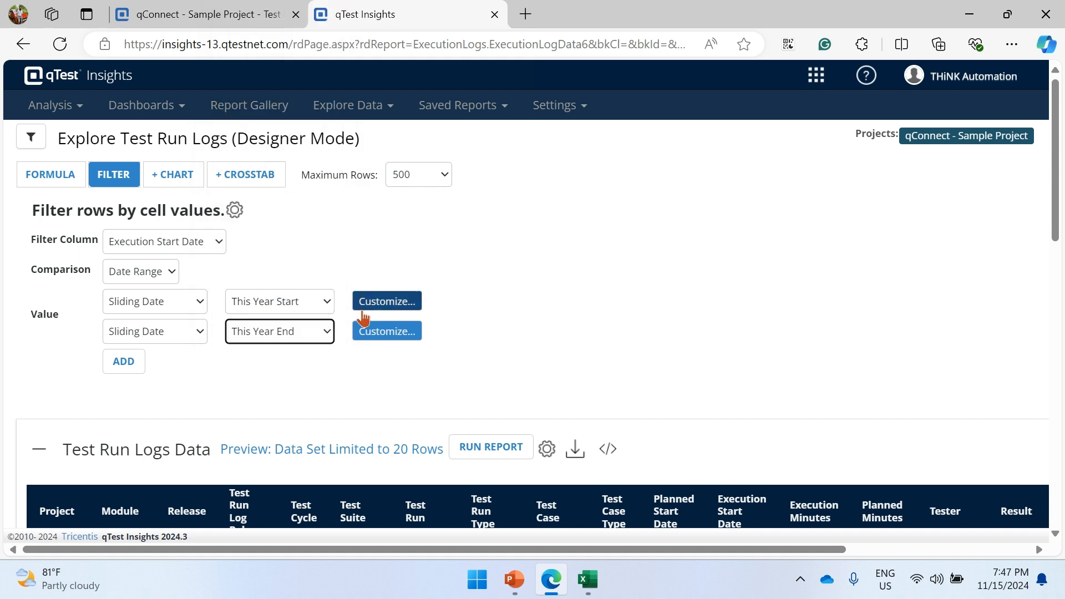
click(128, 363)
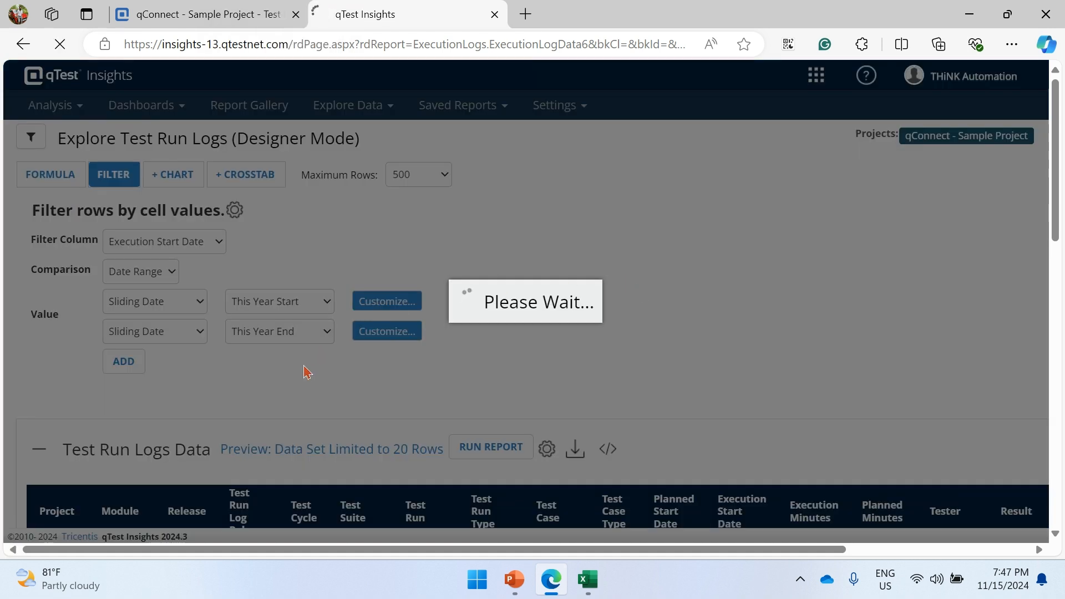
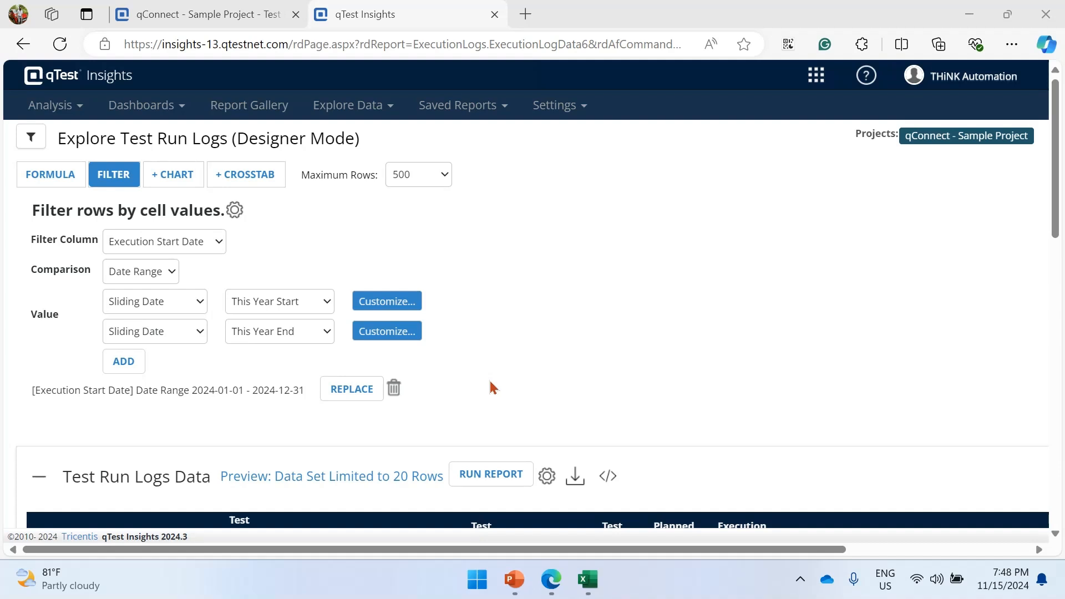
Step: Show the formula column settings and review the filtered Test Run Logs preview through to its defect columns
click(50, 177)
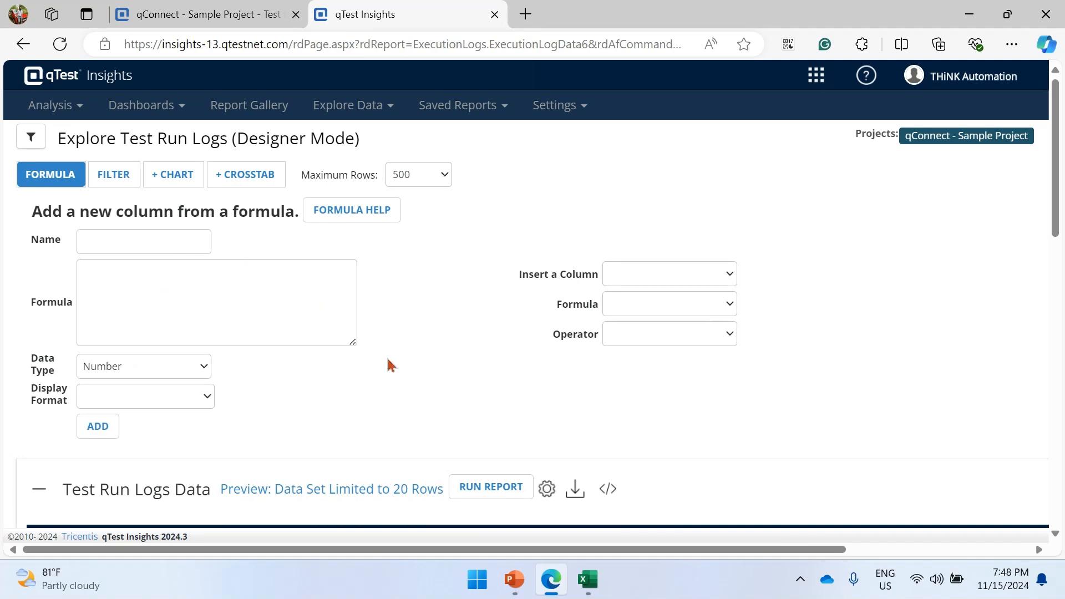
scroll(388, 365, down, 3)
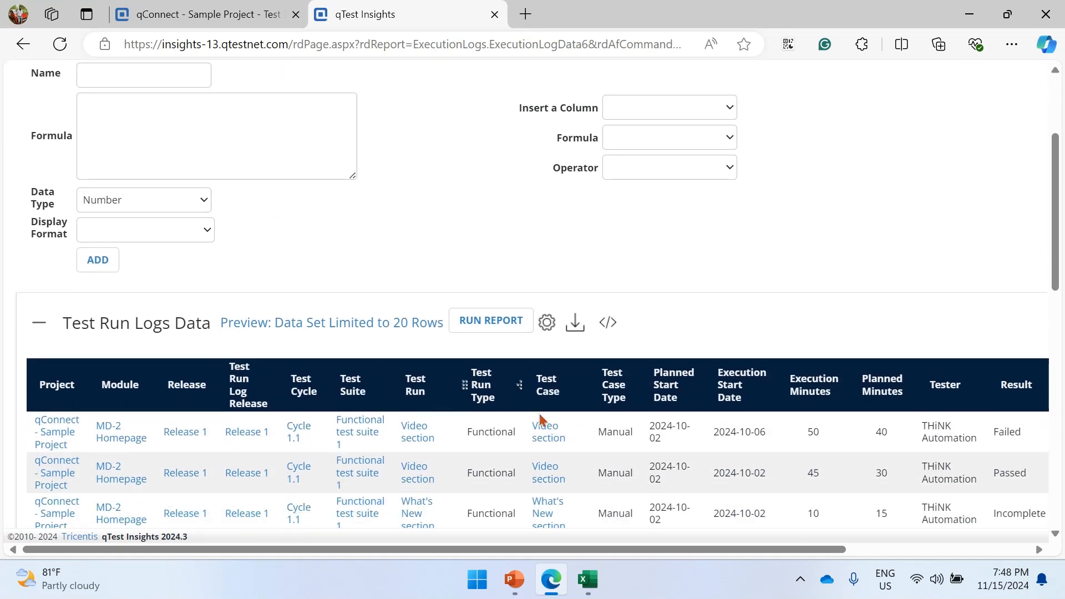
drag(612, 549, 871, 552)
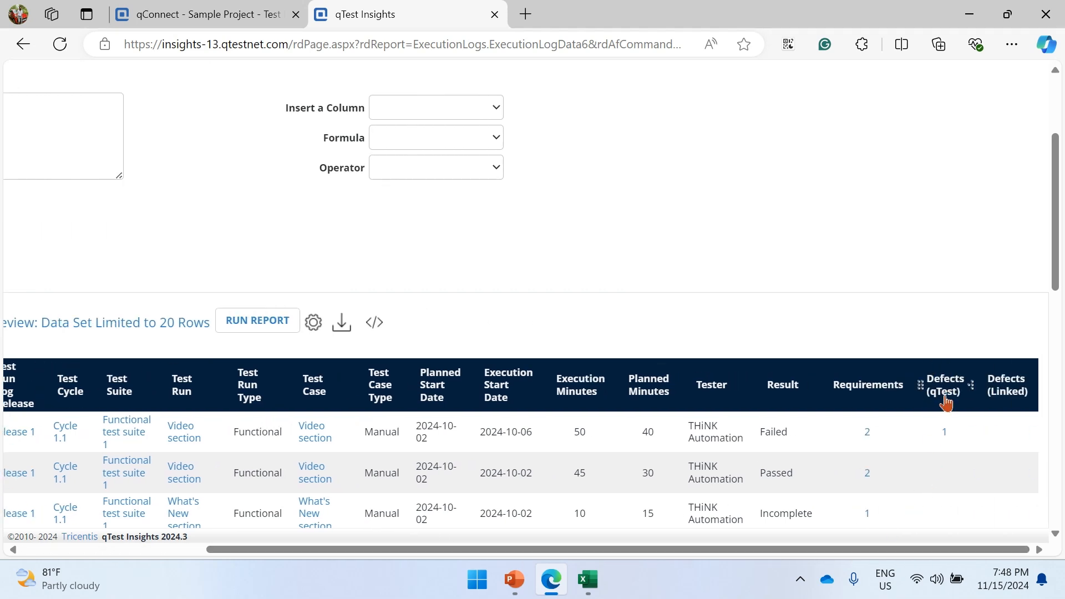
scroll(677, 383, up, 3)
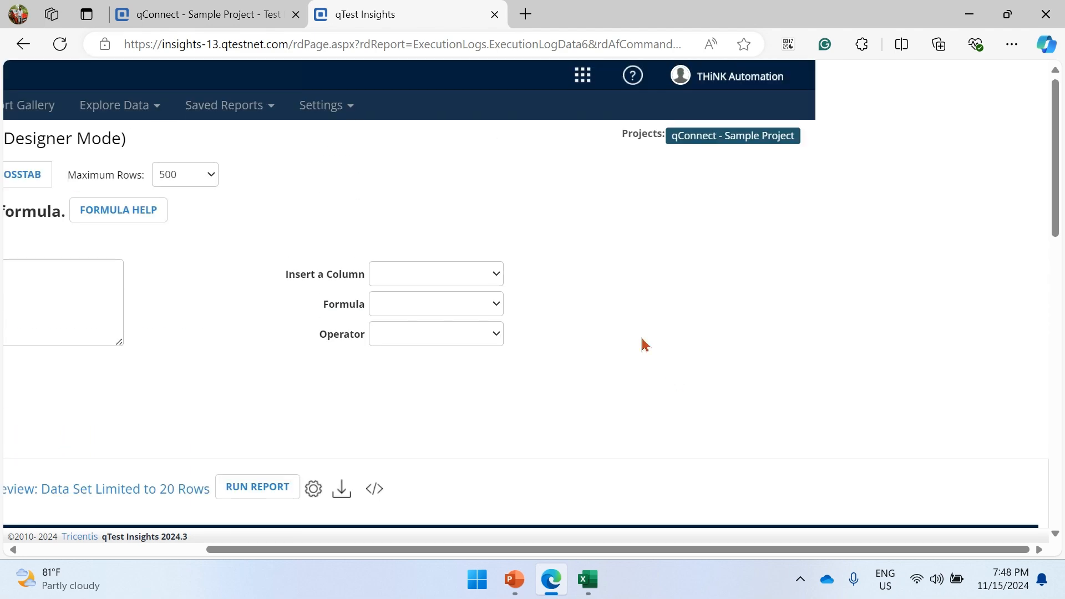
Step: Open the external Jira defects data for exploration and view the columns of its preview table
click(118, 106)
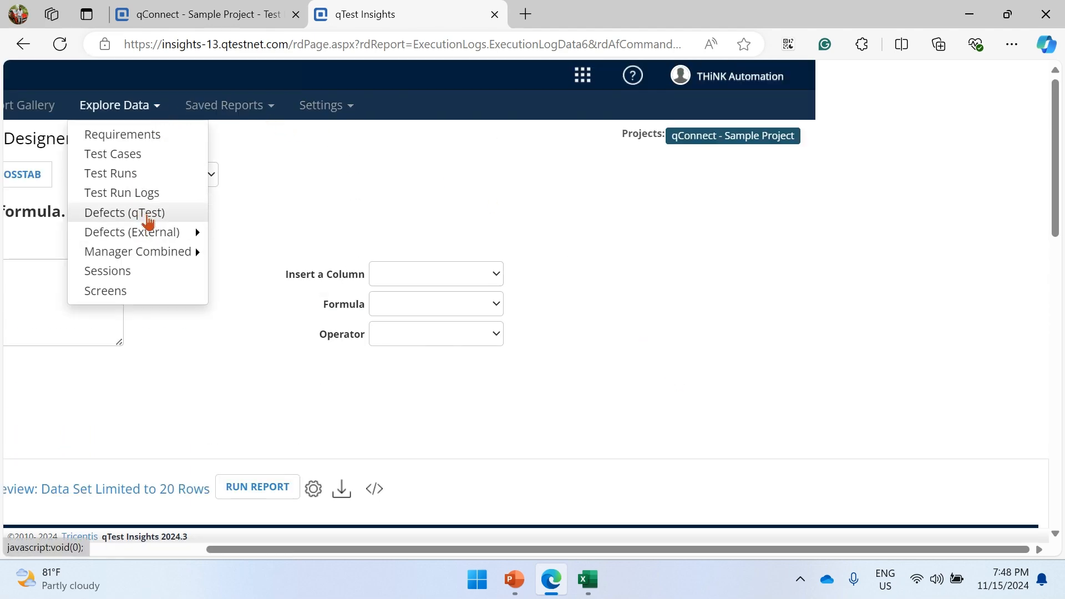
mouse_move(157, 237)
click(232, 233)
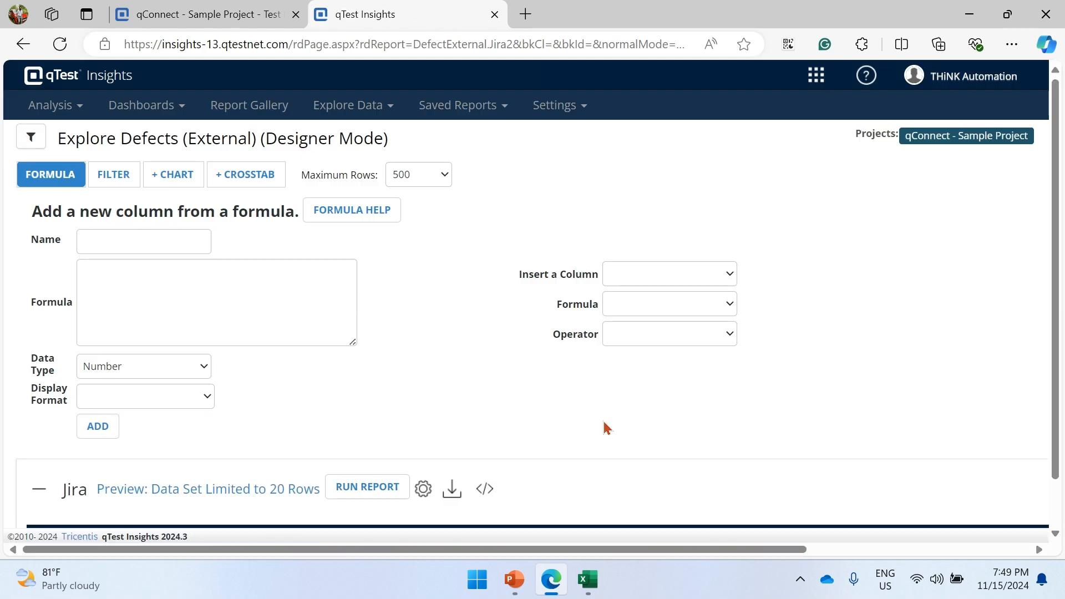
scroll(606, 427, down, 1)
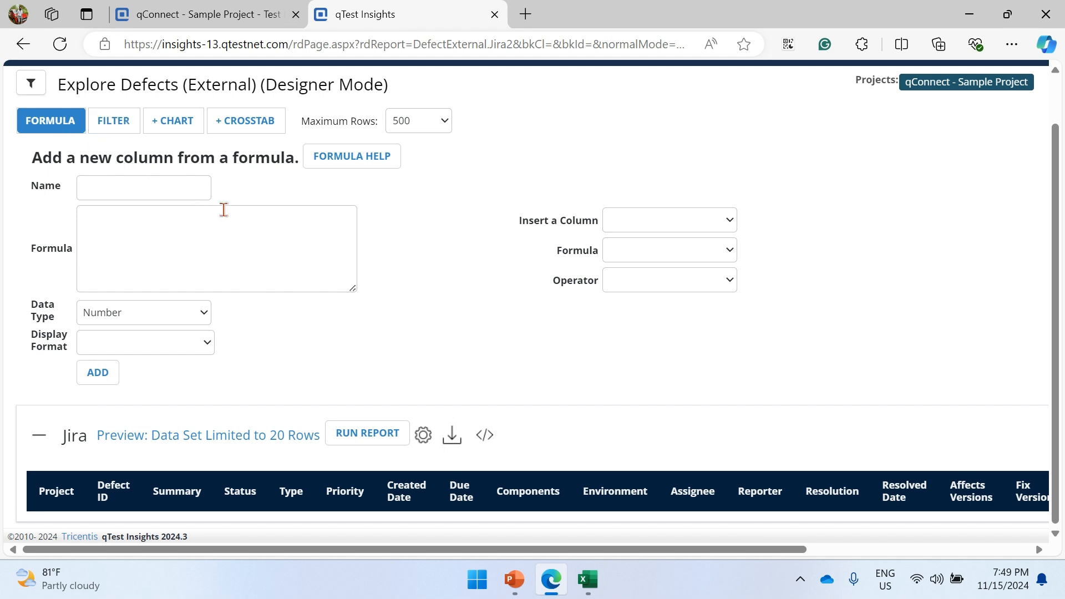
Step: Open the qTest defects data for exploration and review the rows and date columns of its preview table
scroll(242, 227, up, 1)
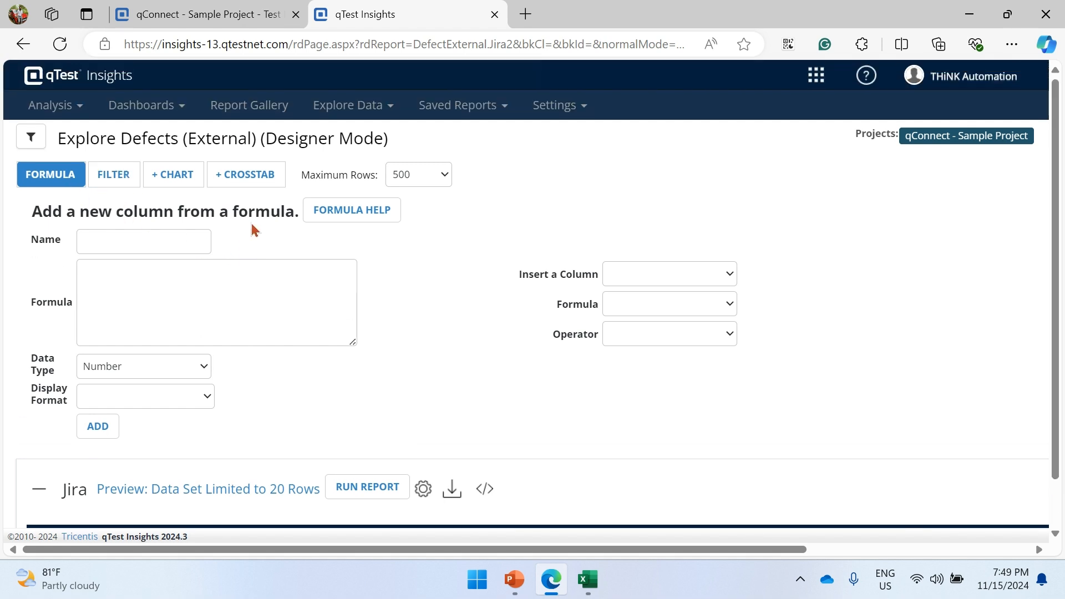
click(392, 110)
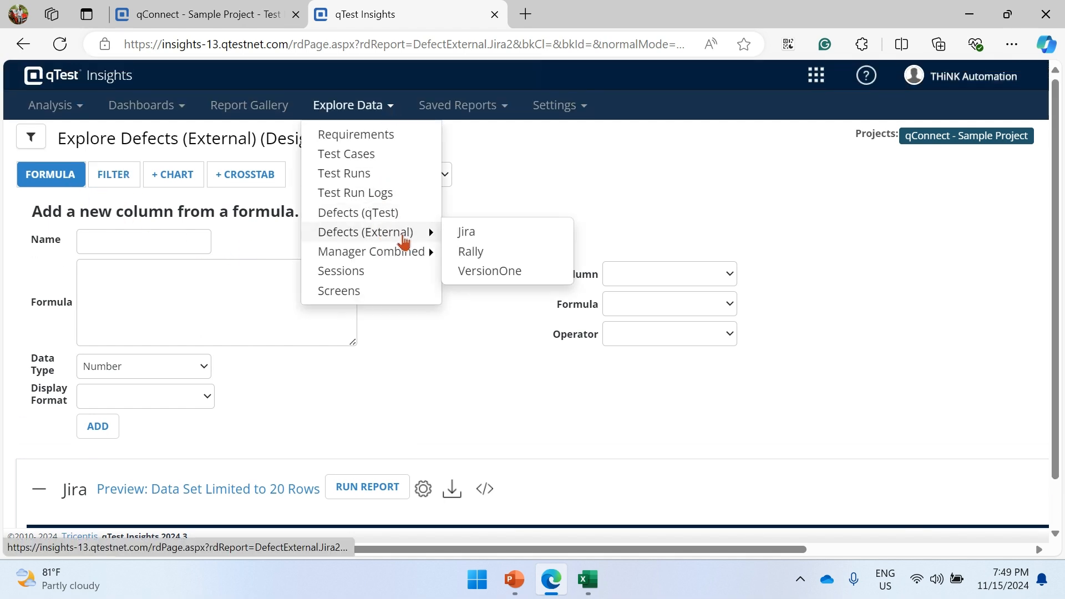
click(387, 221)
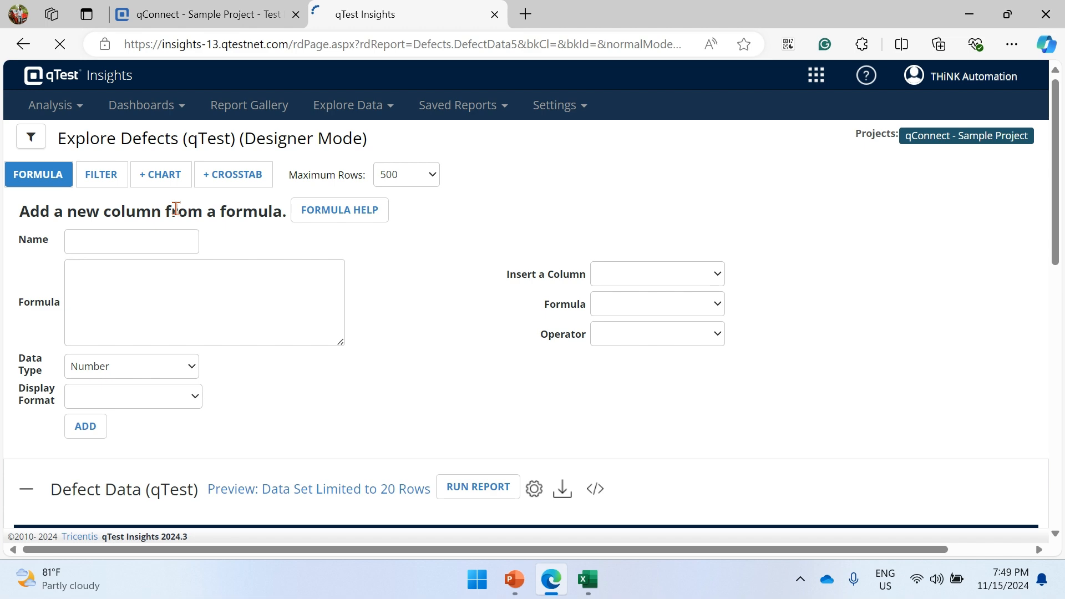
scroll(620, 366, down, 5)
scroll(798, 385, down, 2)
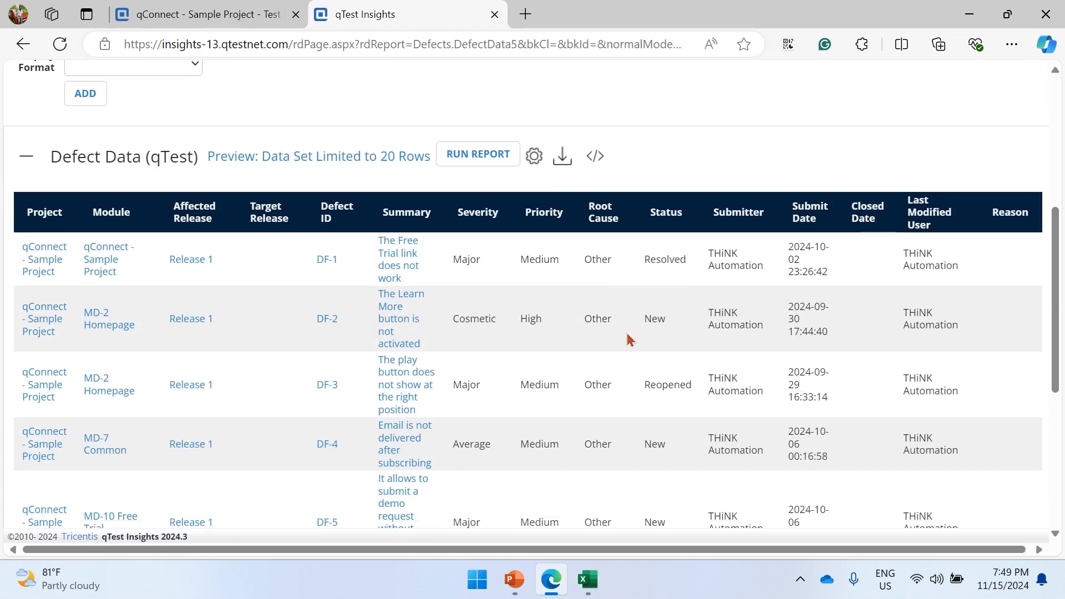
scroll(632, 340, up, 2)
scroll(821, 421, down, 8)
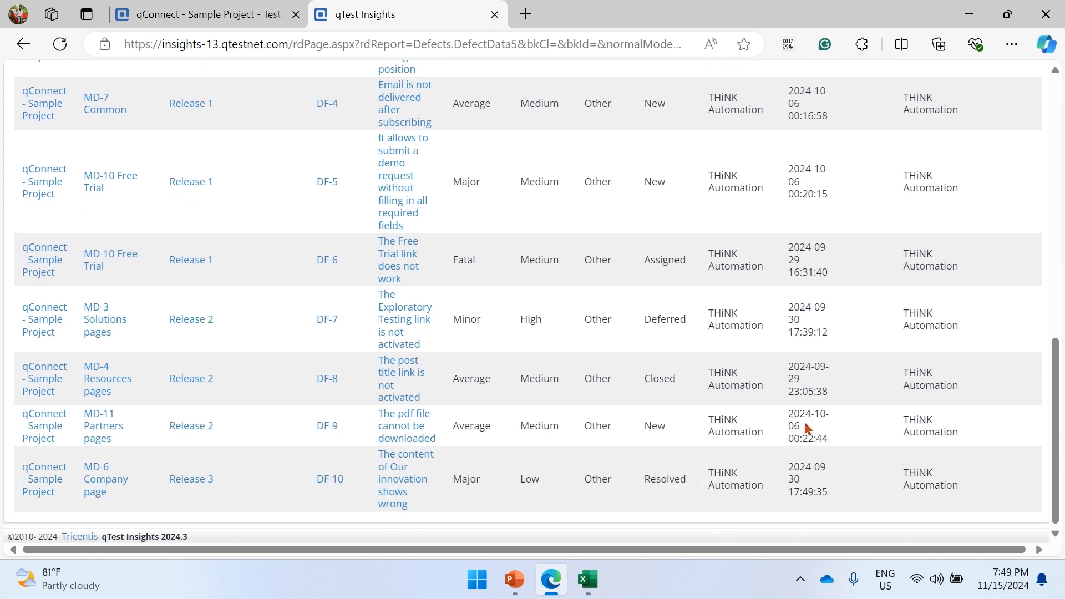
scroll(805, 427, up, 8)
scroll(806, 427, up, 3)
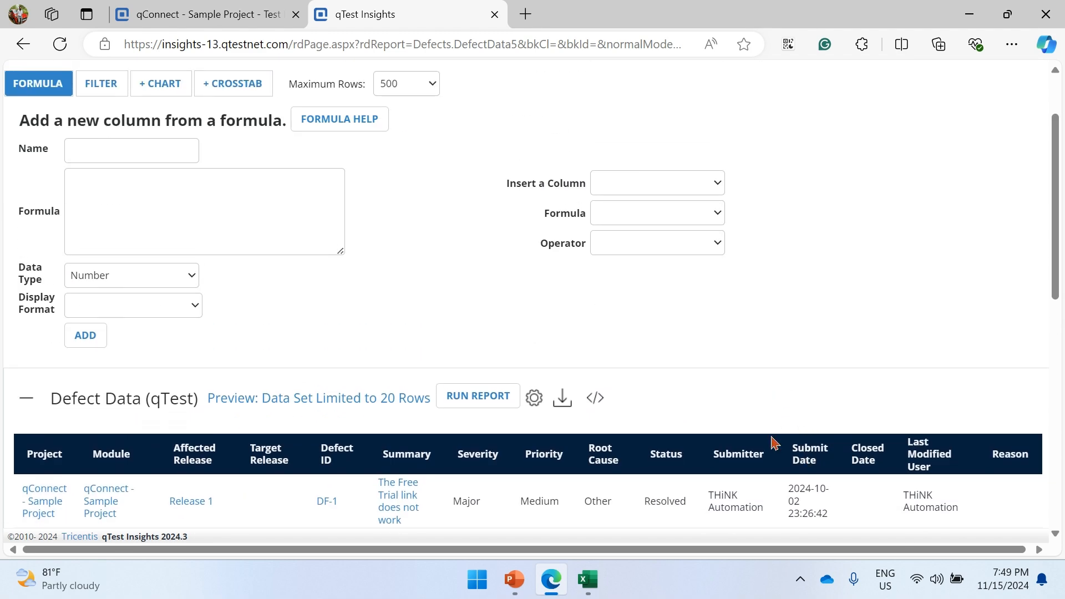
scroll(820, 348, down, 1)
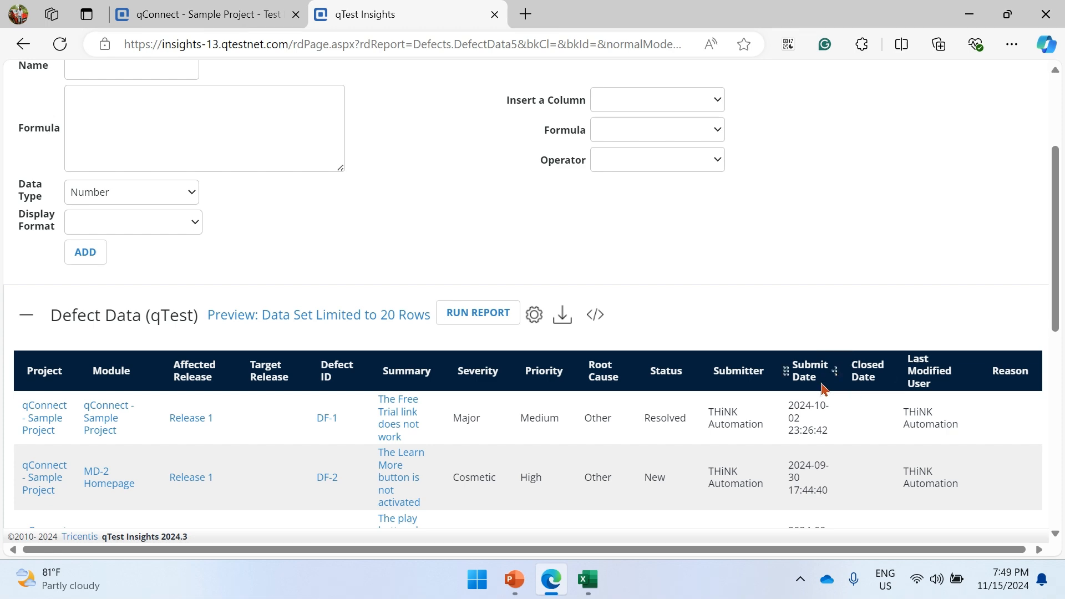
Step: Name the new formula column #Age and insert the Closed Date column into its formula
scroll(308, 259, up, 3)
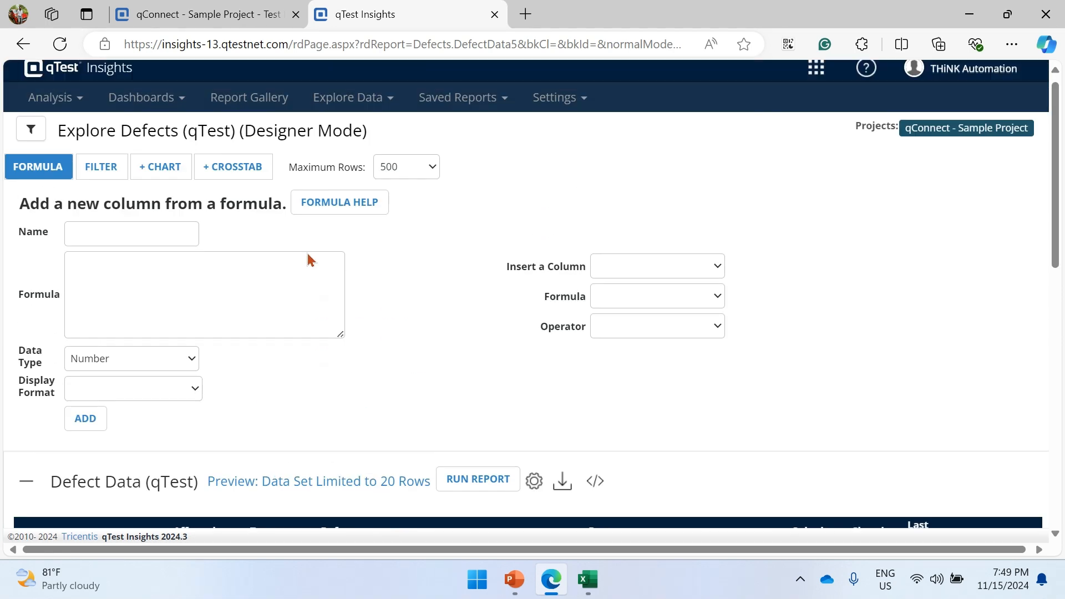
click(156, 237)
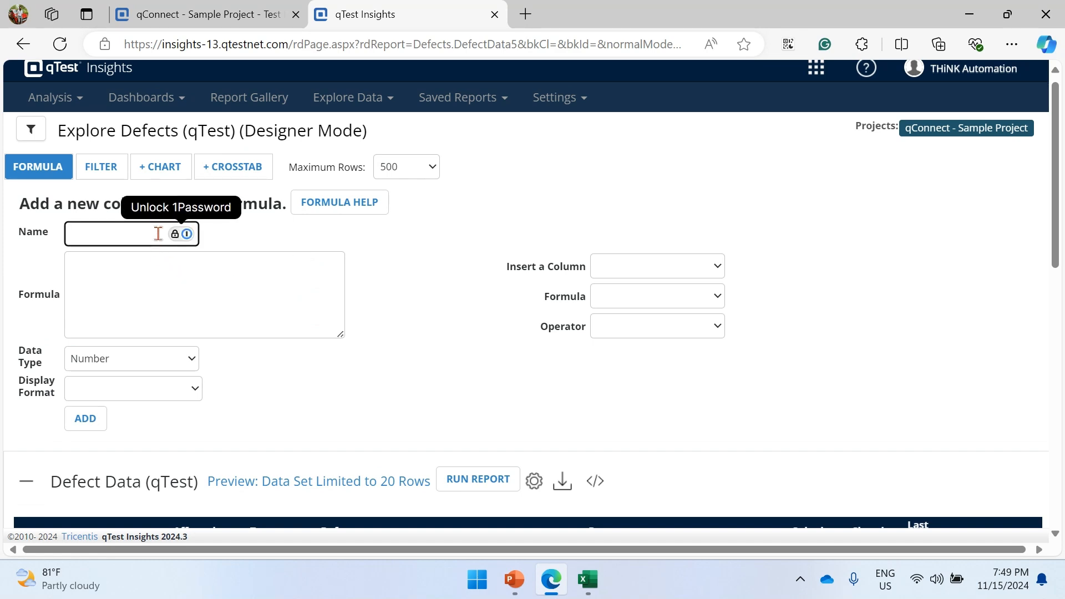
text(#Age)
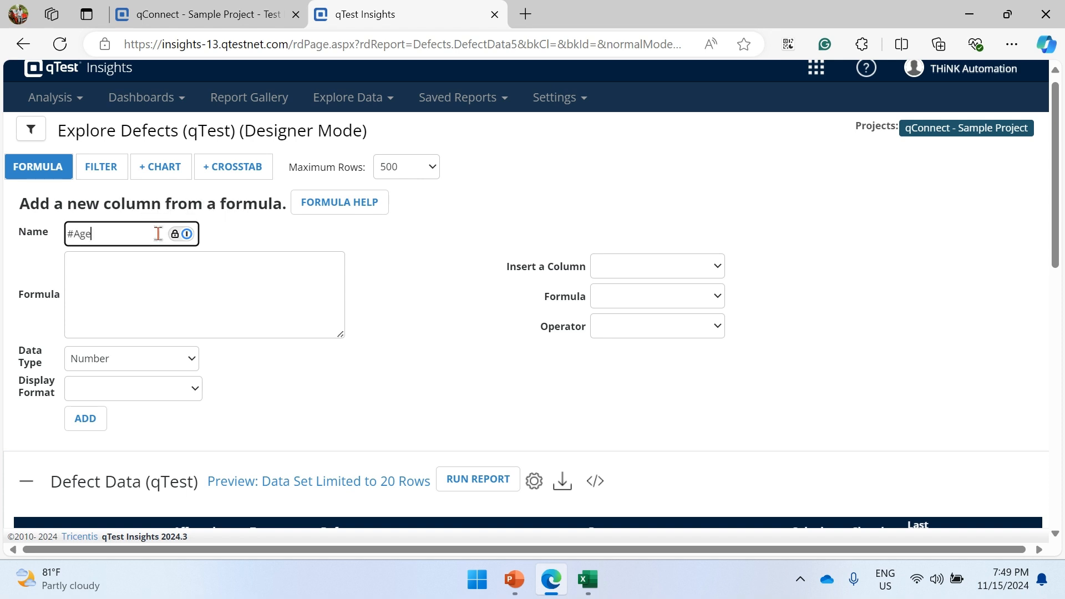
click(405, 277)
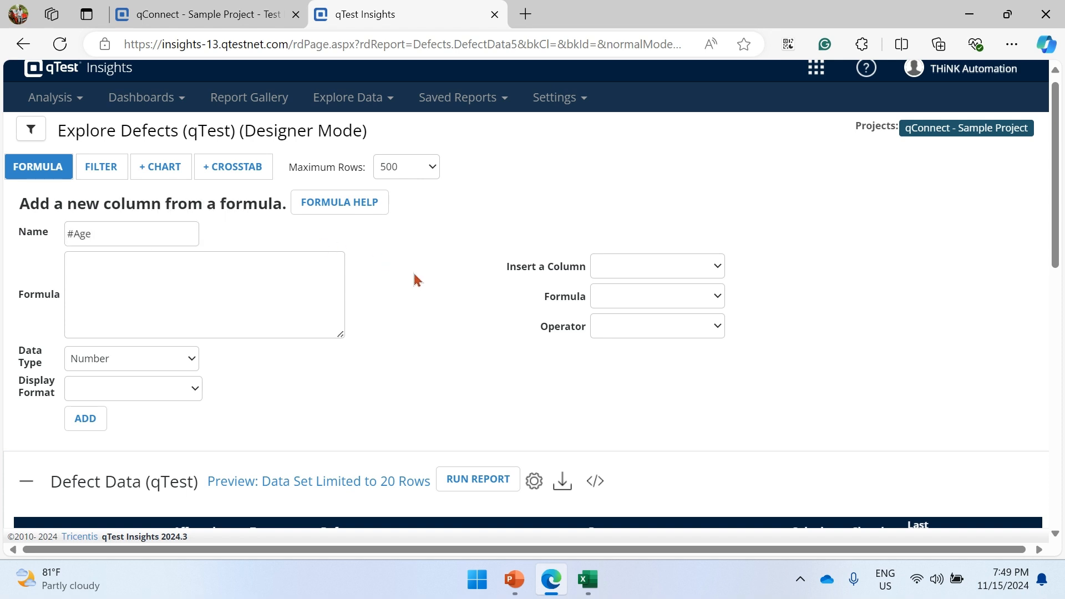
click(710, 272)
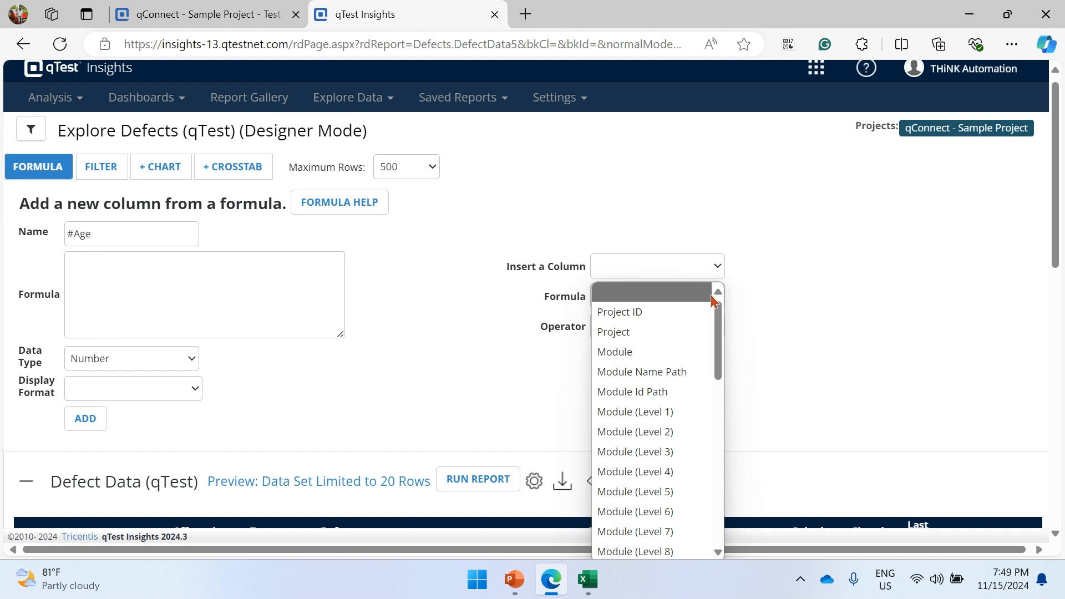
scroll(681, 383, down, 3)
scroll(679, 394, down, 7)
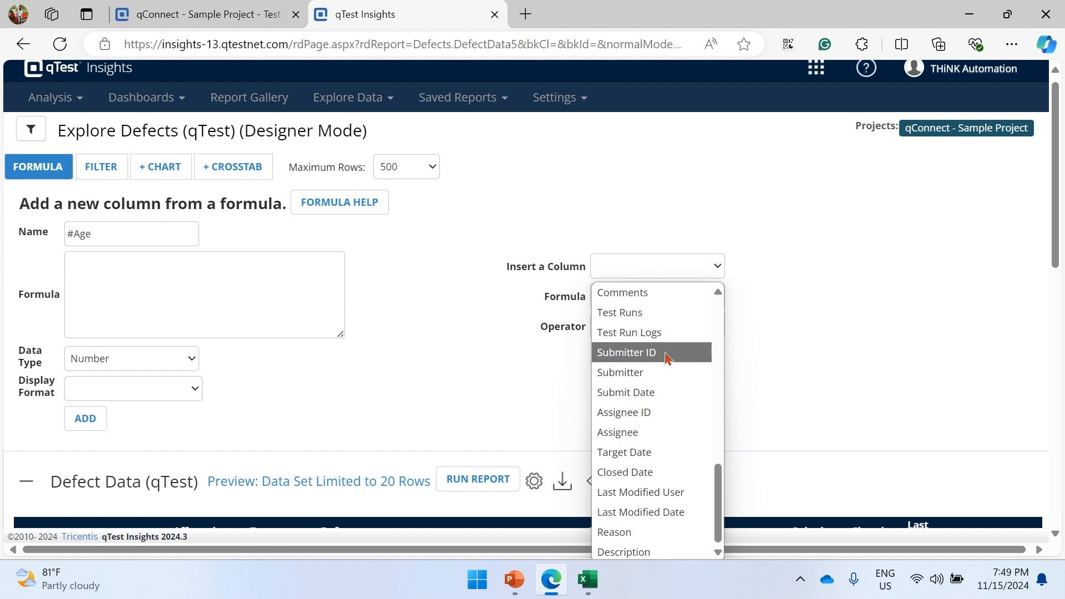
click(665, 478)
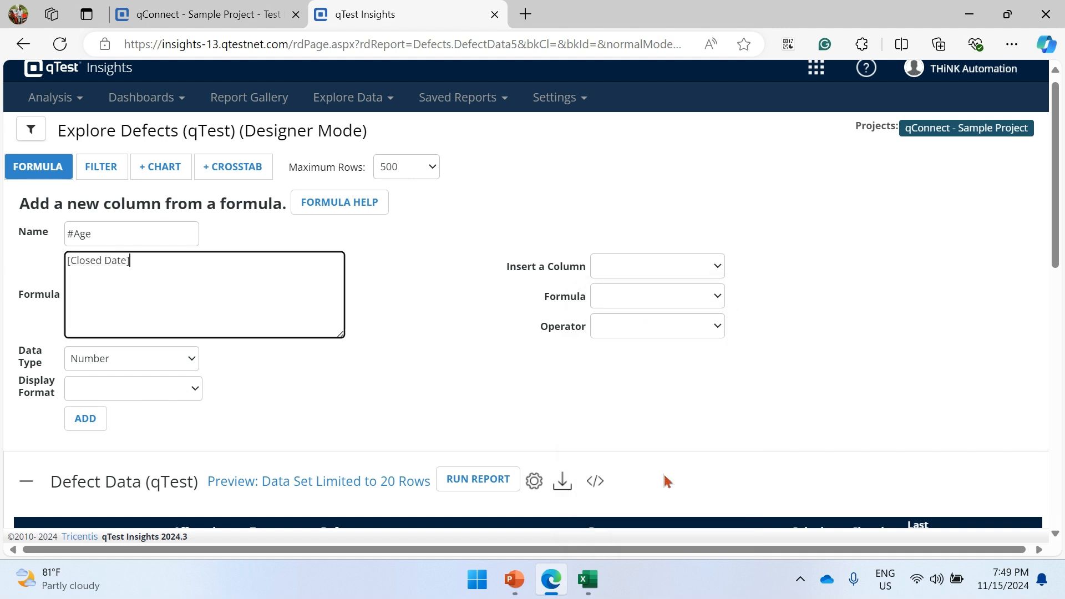
click(781, 327)
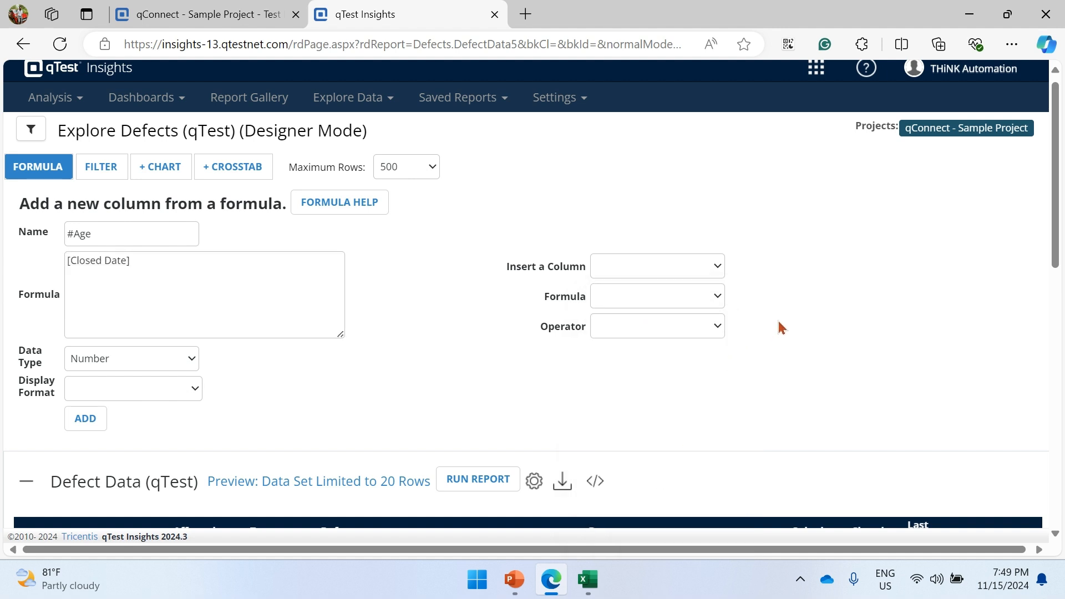
Step: Complete the #Age formula with a minus operator and the Submit Date column
click(715, 333)
click(644, 382)
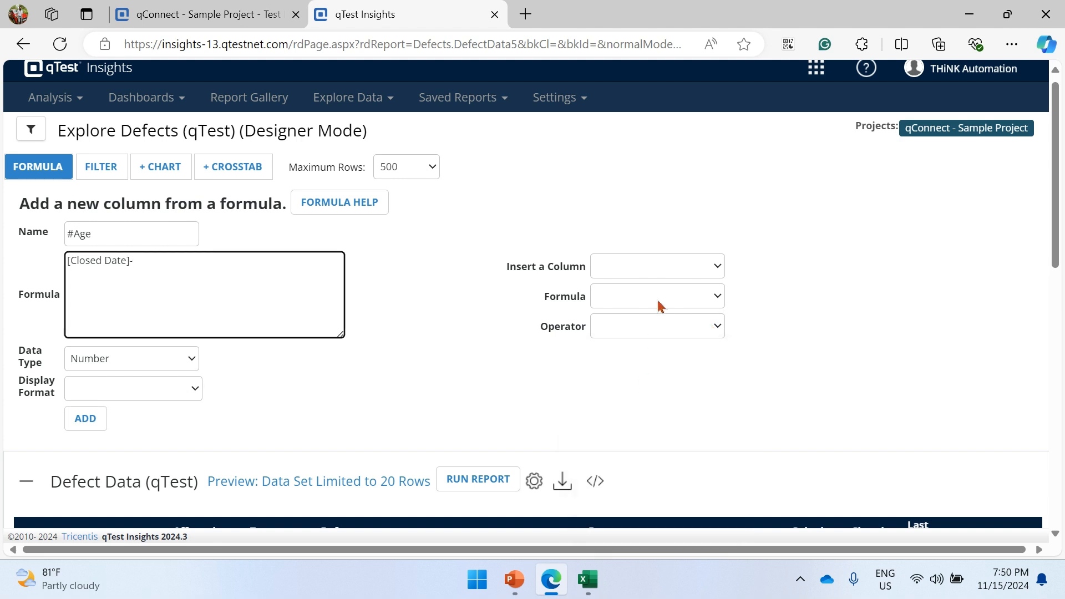
click(713, 267)
scroll(658, 428, down, 3)
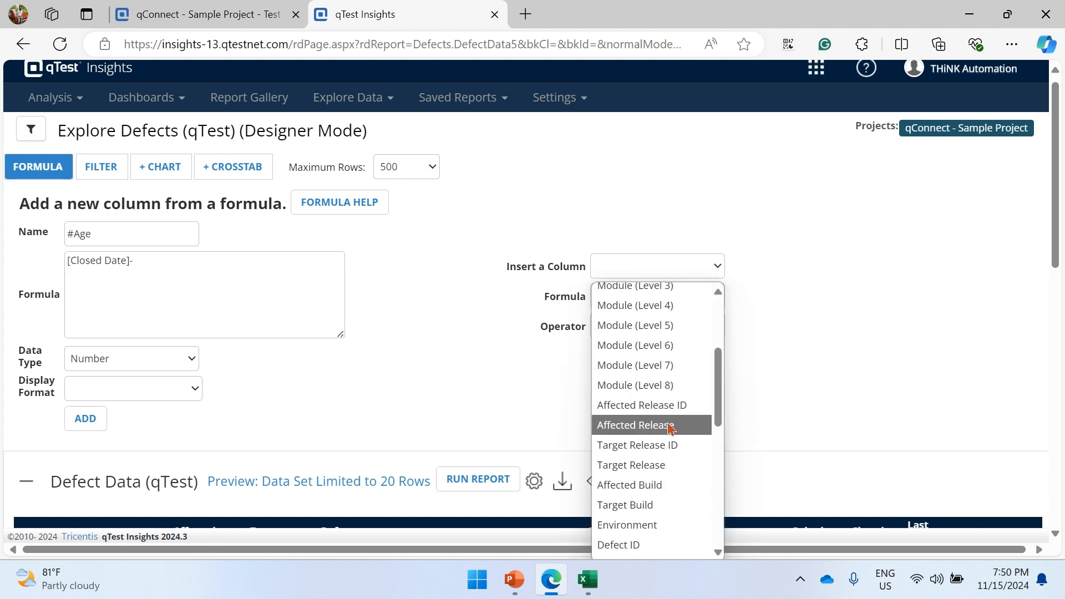
scroll(663, 428, down, 3)
scroll(663, 444, down, 3)
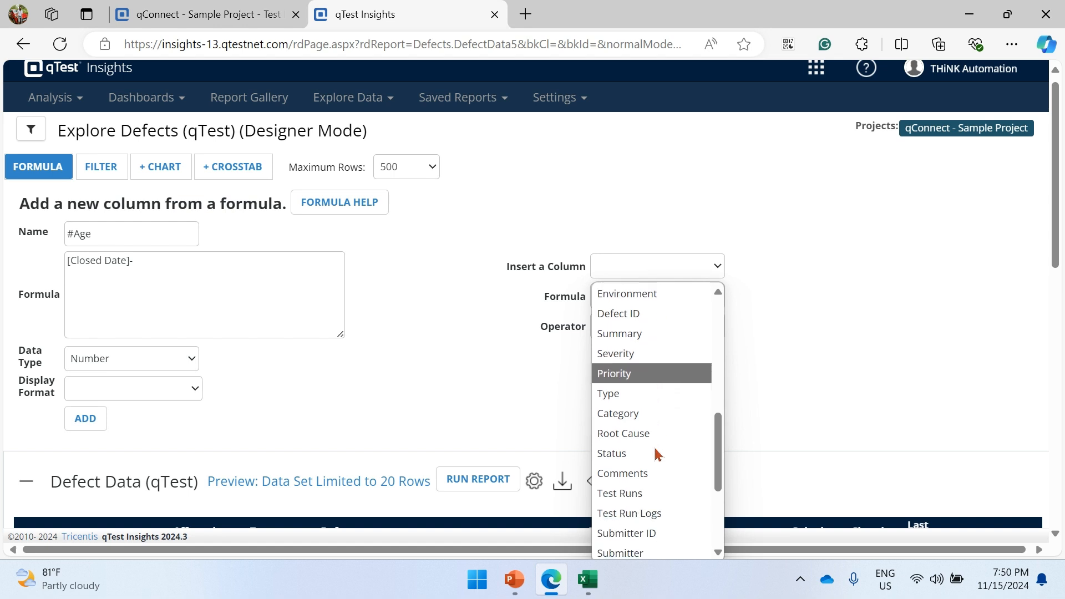
scroll(656, 455, down, 2)
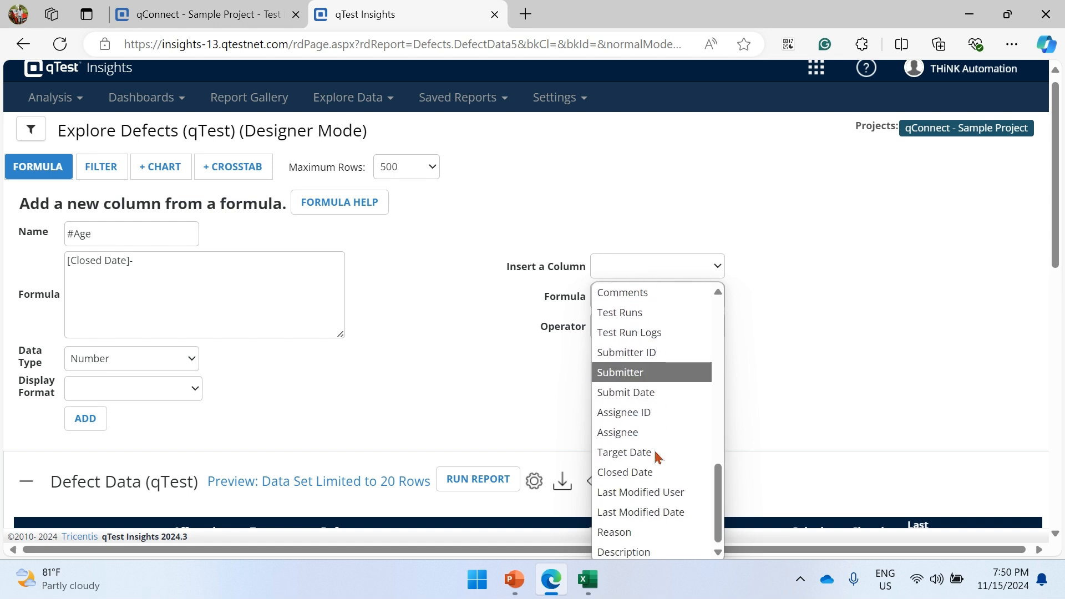
click(654, 395)
click(505, 399)
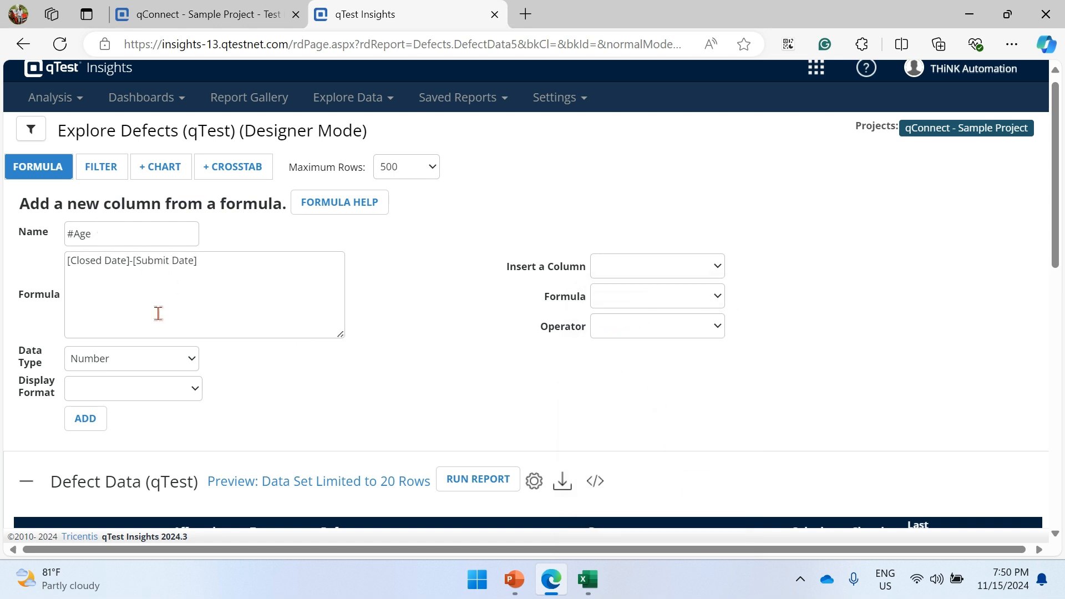
Step: Add the #Age formula column with data type Number and view it in the Defect Data preview
click(189, 359)
click(288, 395)
click(86, 421)
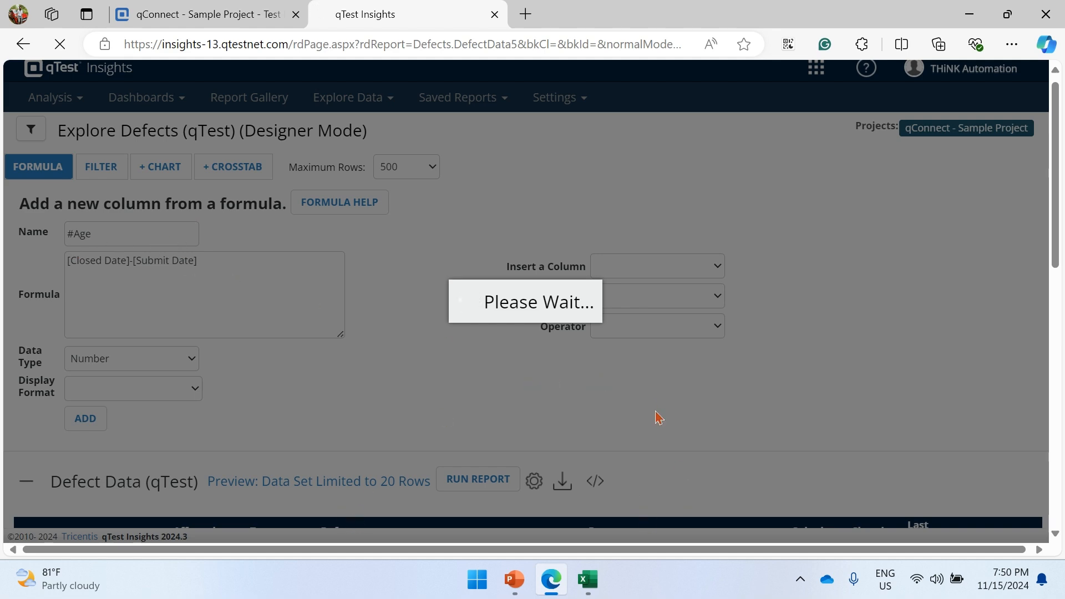
scroll(716, 437, down, 3)
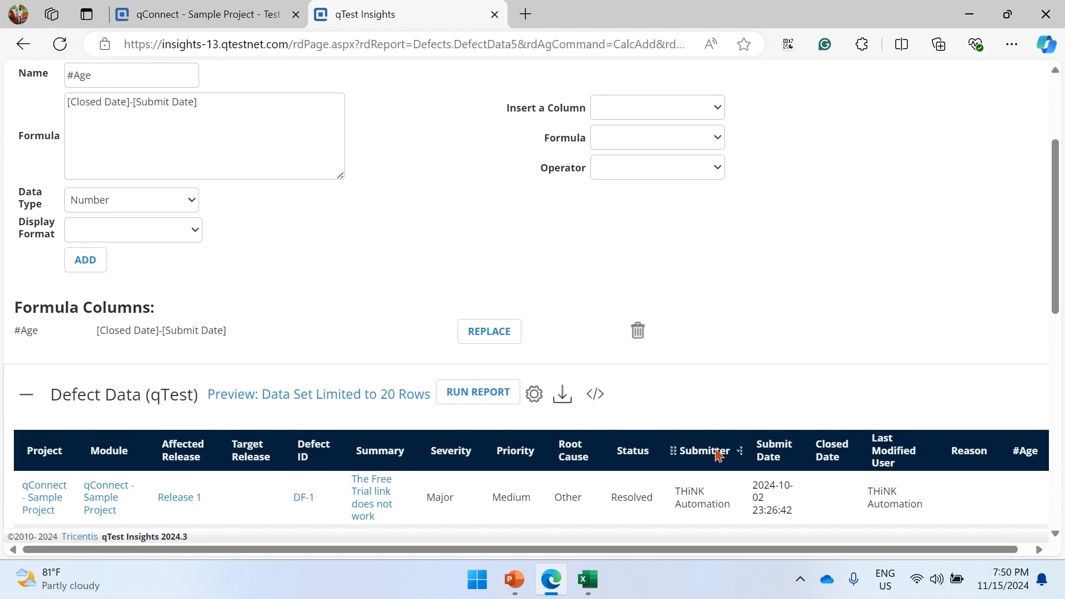
drag(626, 546, 638, 546)
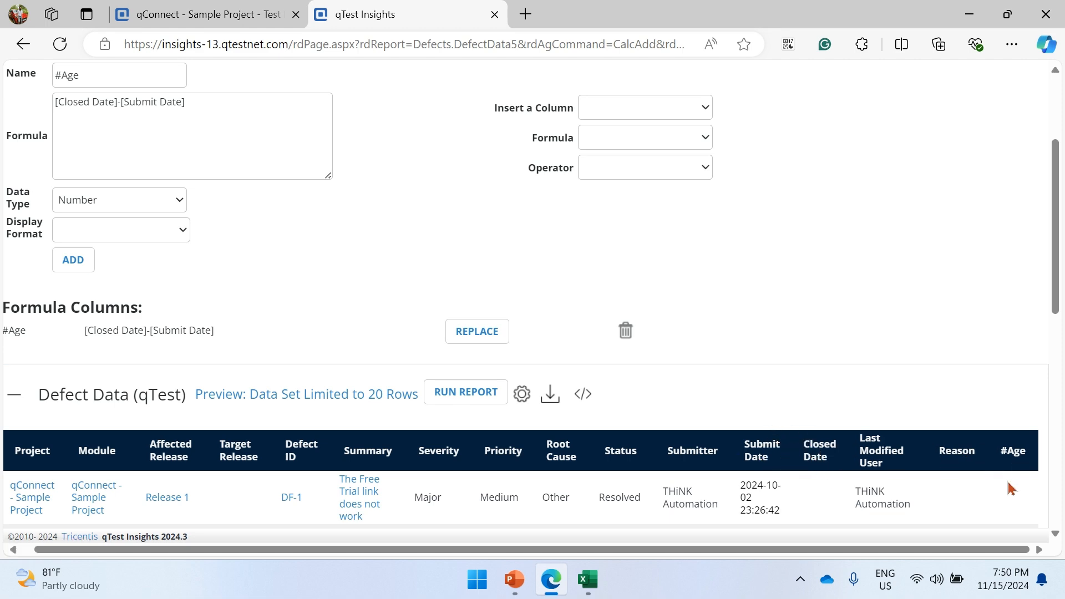
scroll(1020, 491, down, 2)
Step: Look through the predefined functions offered for formula columns without inserting one
scroll(630, 411, up, 5)
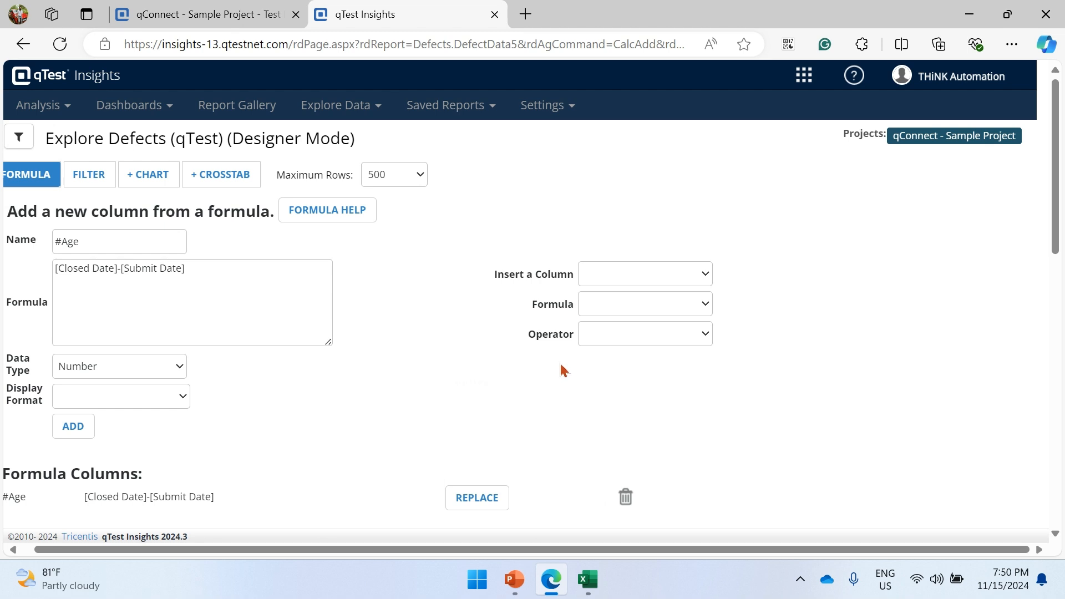
click(703, 310)
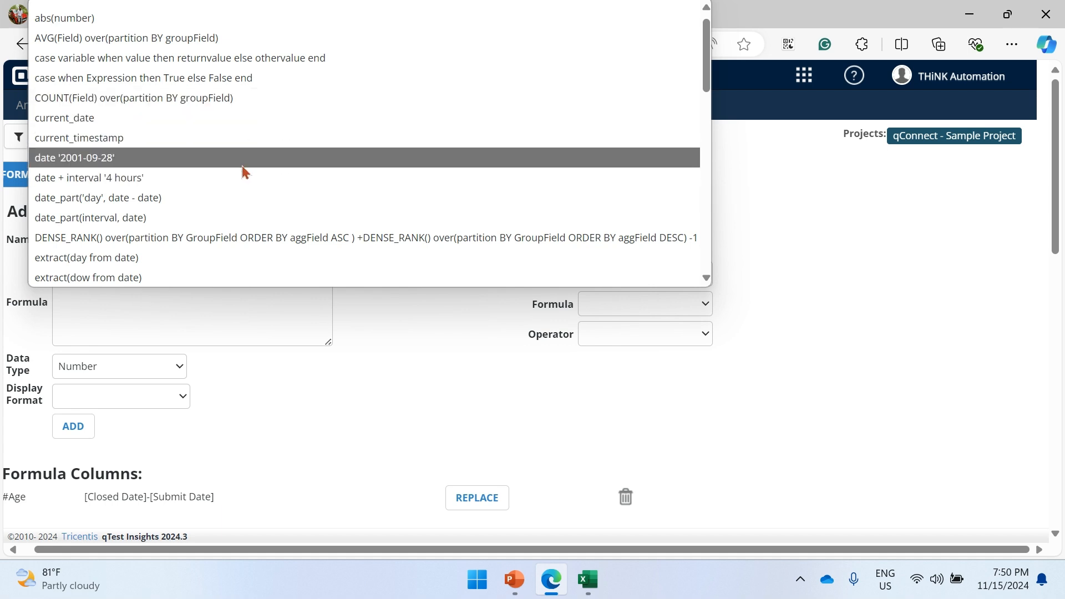
scroll(245, 161, up, 1)
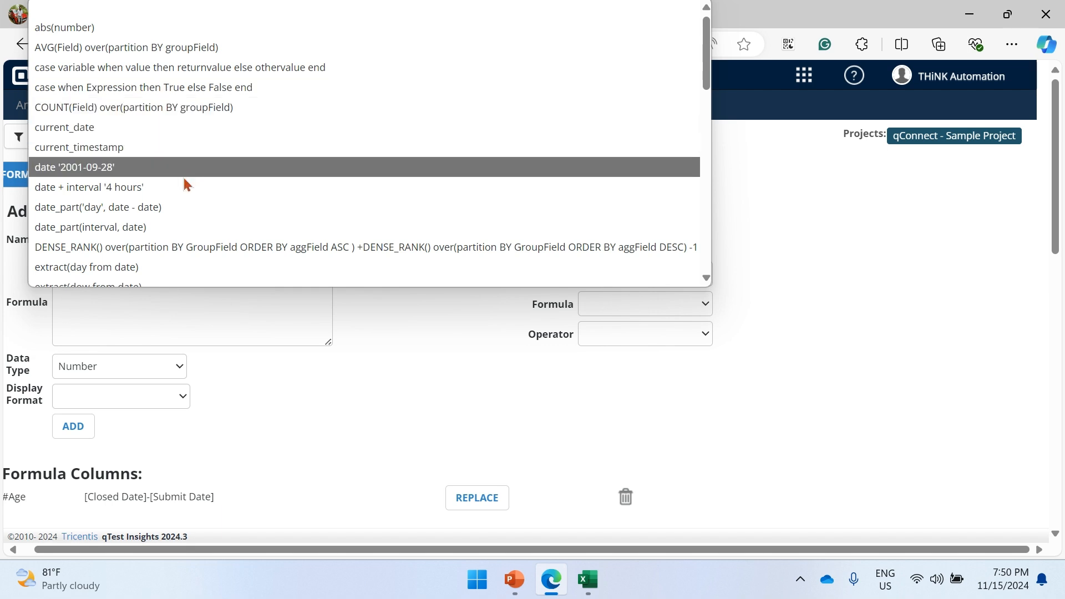
scroll(250, 219, down, 3)
click(449, 410)
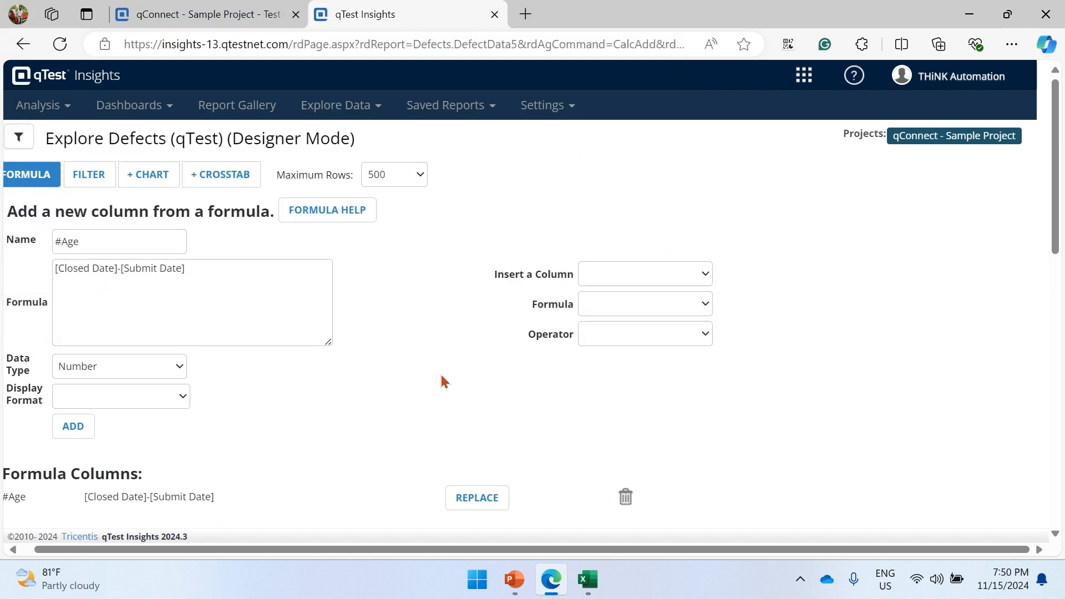
Step: Try to open the formula help link in a new browser tab, and return to the defects page
right_click(360, 221)
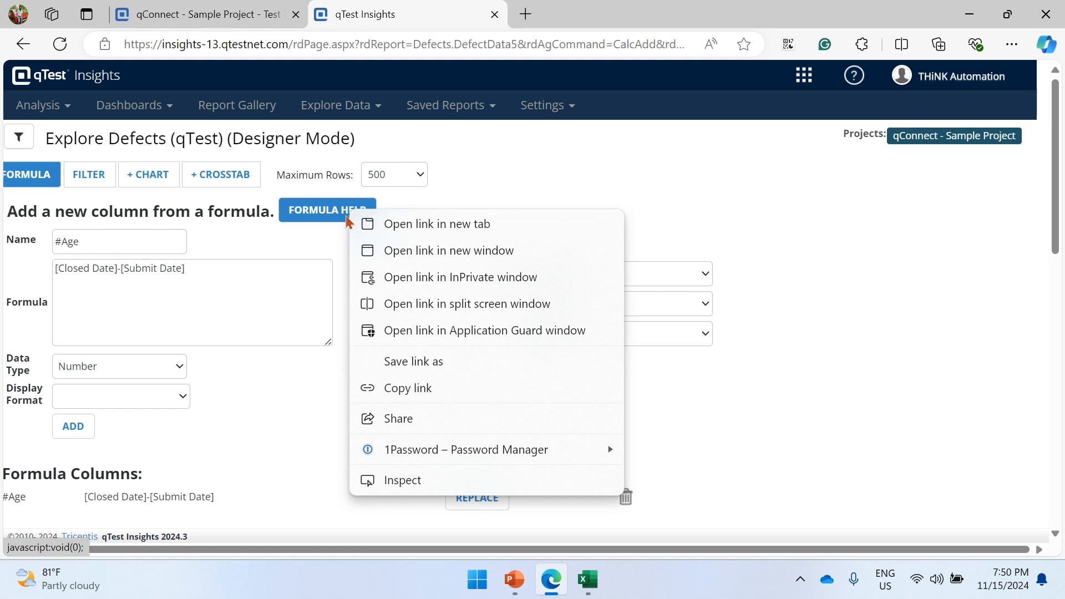
click(364, 223)
click(585, 14)
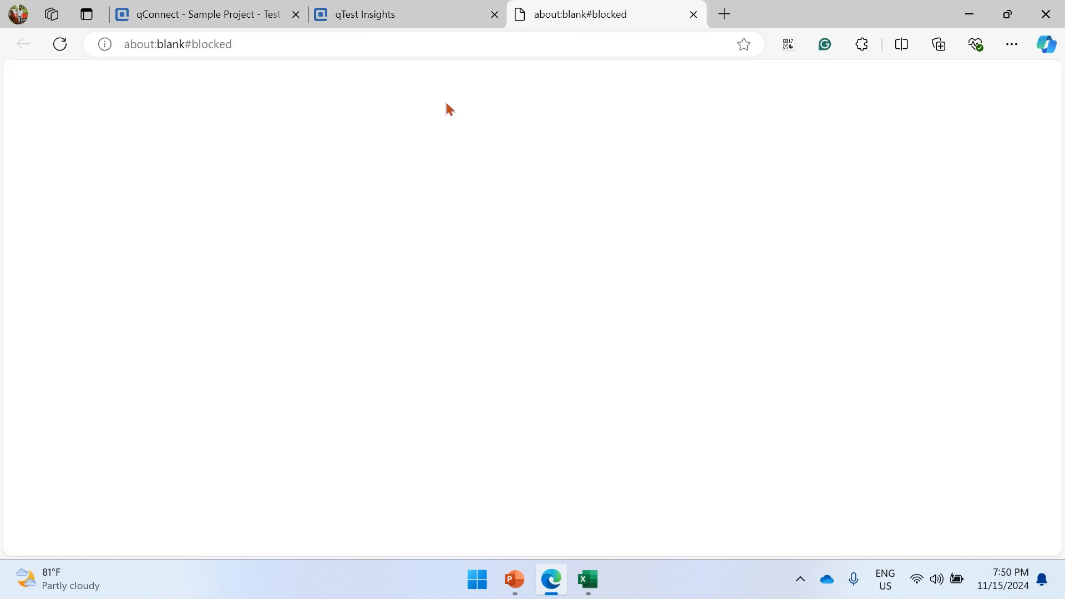
click(400, 11)
Step: Open the PostgreSQL formula help and read through its examples and function table
click(360, 211)
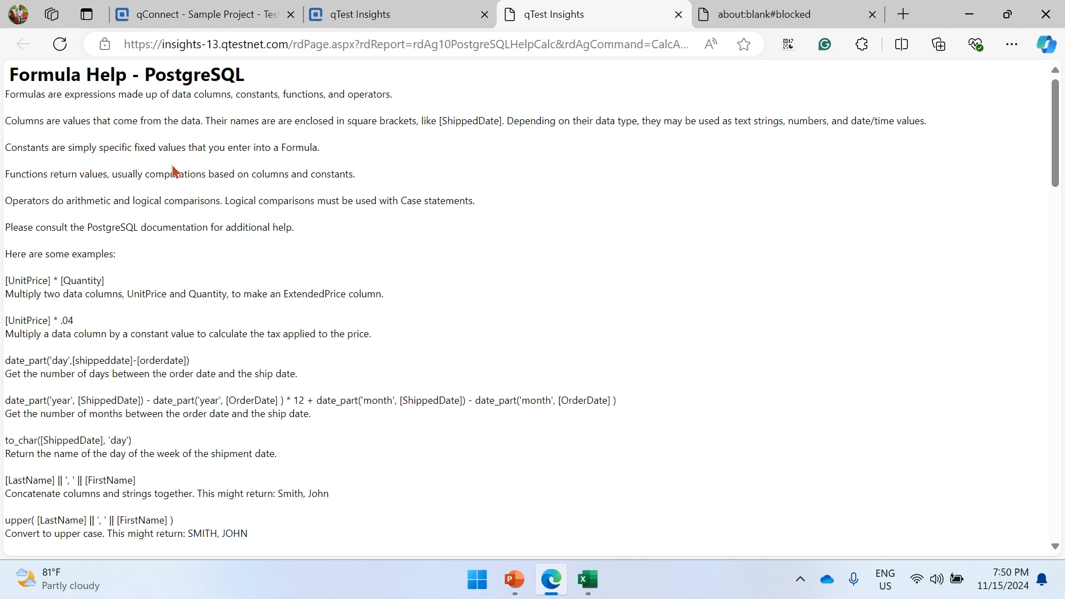
scroll(177, 227, down, 7)
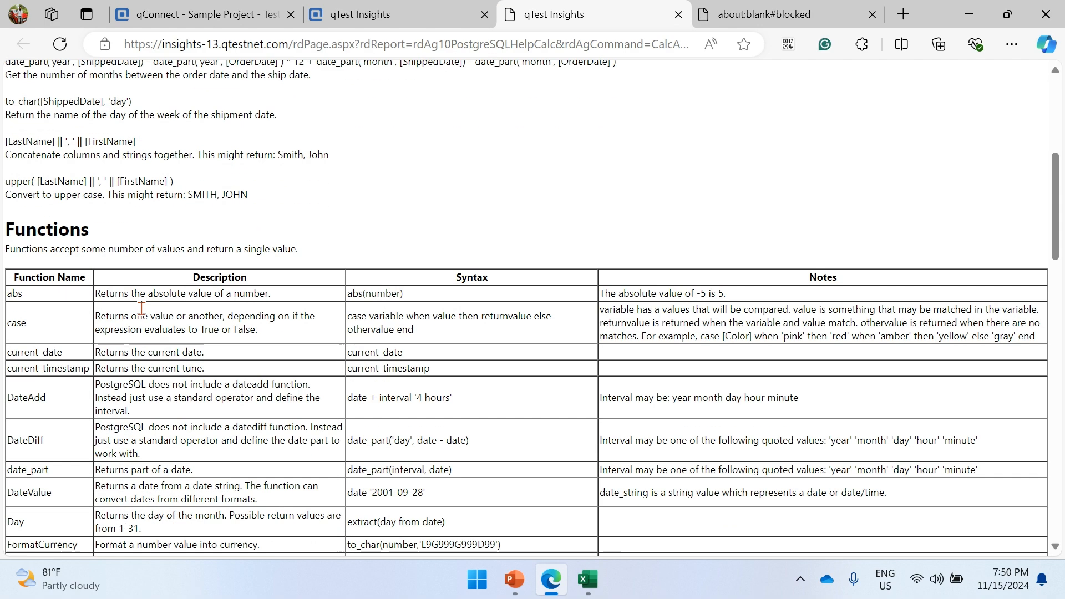
scroll(95, 334, down, 4)
scroll(287, 366, down, 5)
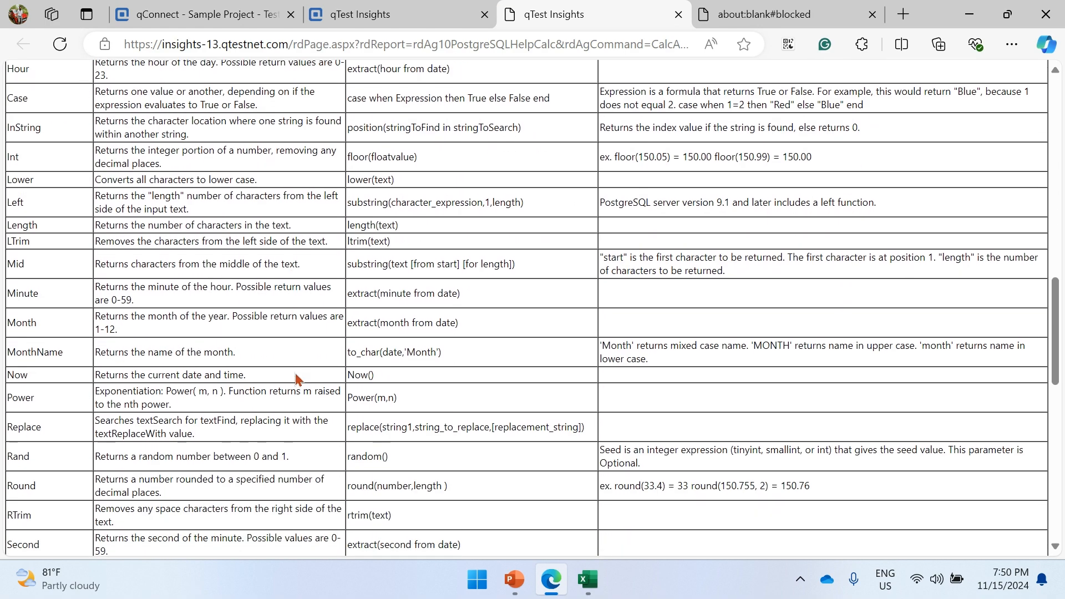
Step: Return to the Explore Defects page, show the explorable data types and open the report filters
click(387, 16)
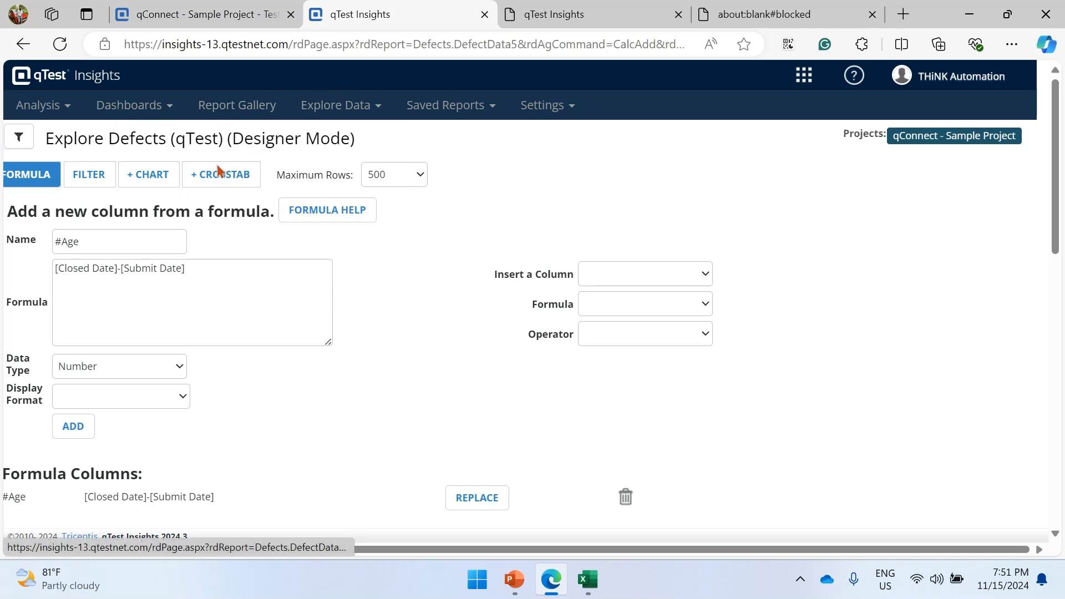
click(373, 121)
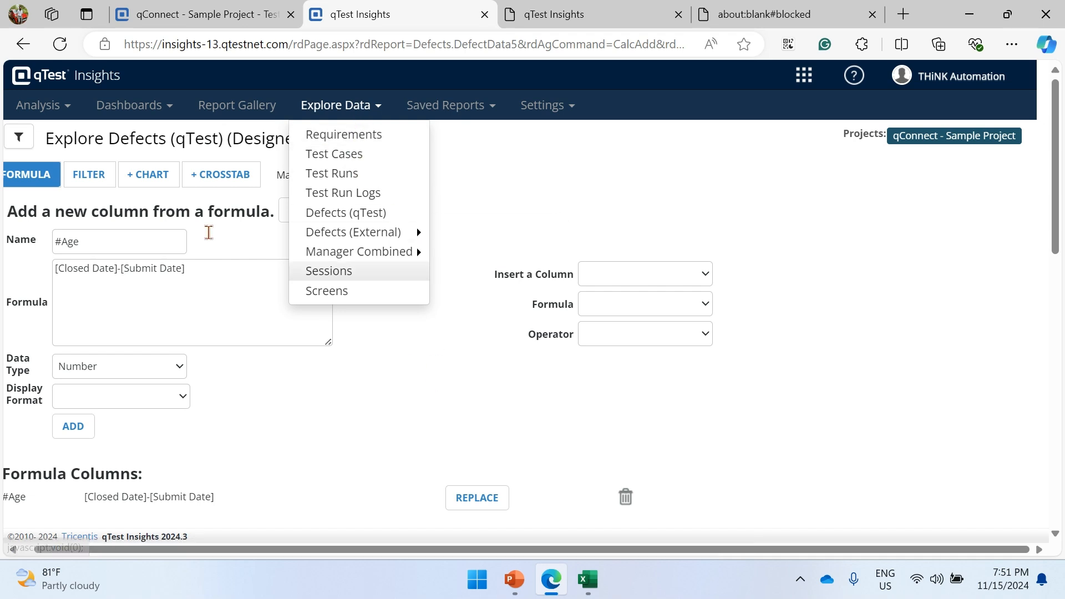
click(19, 138)
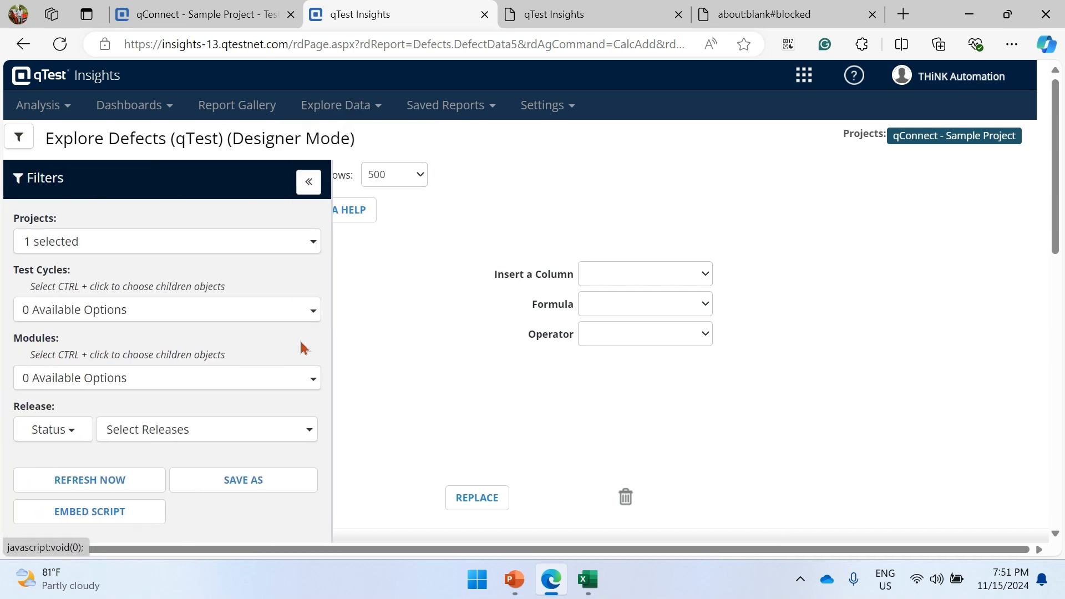
Step: Go to the saved reports management page and open the schedule settings of the personal Think Auto Report 1
click(464, 105)
click(464, 135)
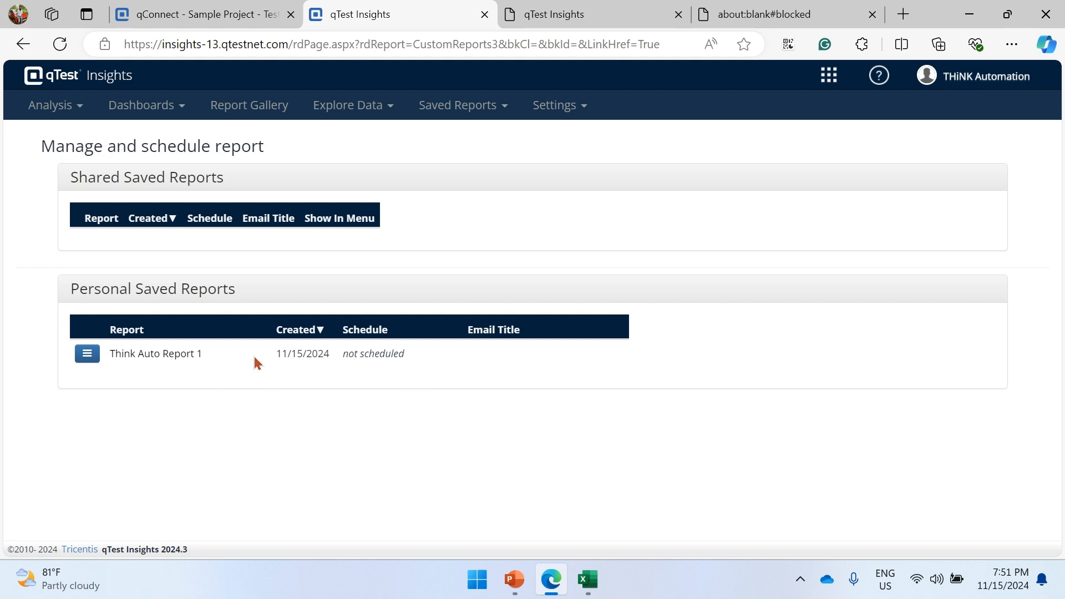
click(87, 355)
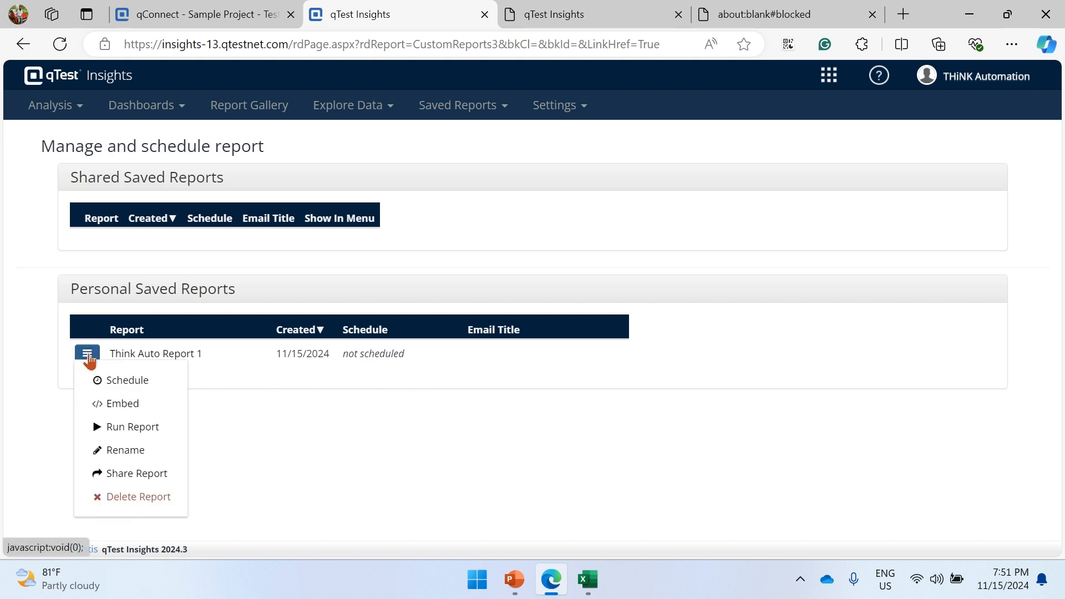
click(135, 393)
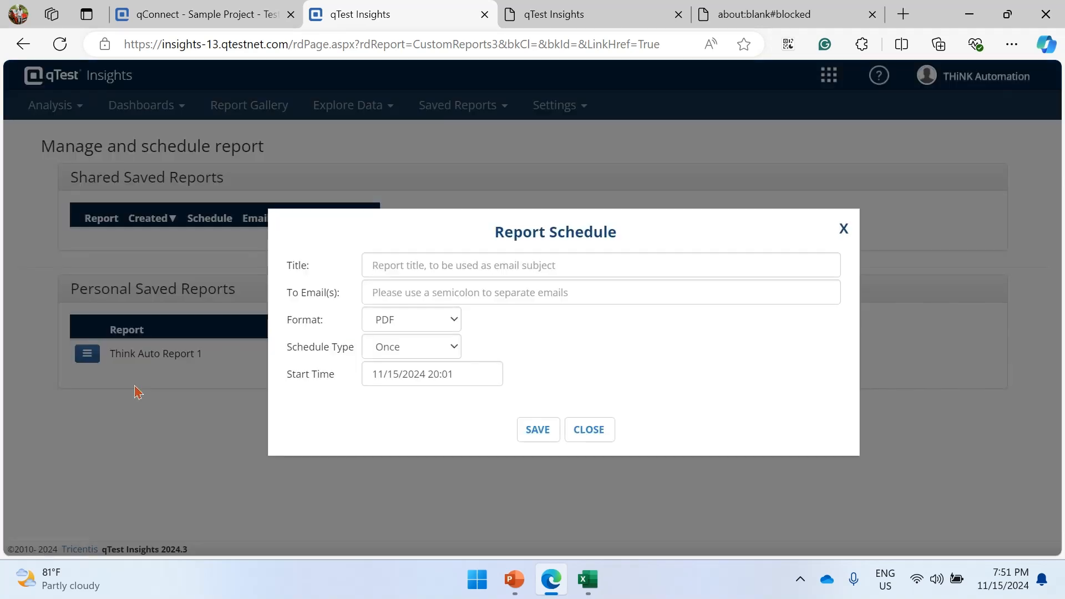
Step: Review the format and schedule type choices in the report schedule, and close it without saving
click(433, 265)
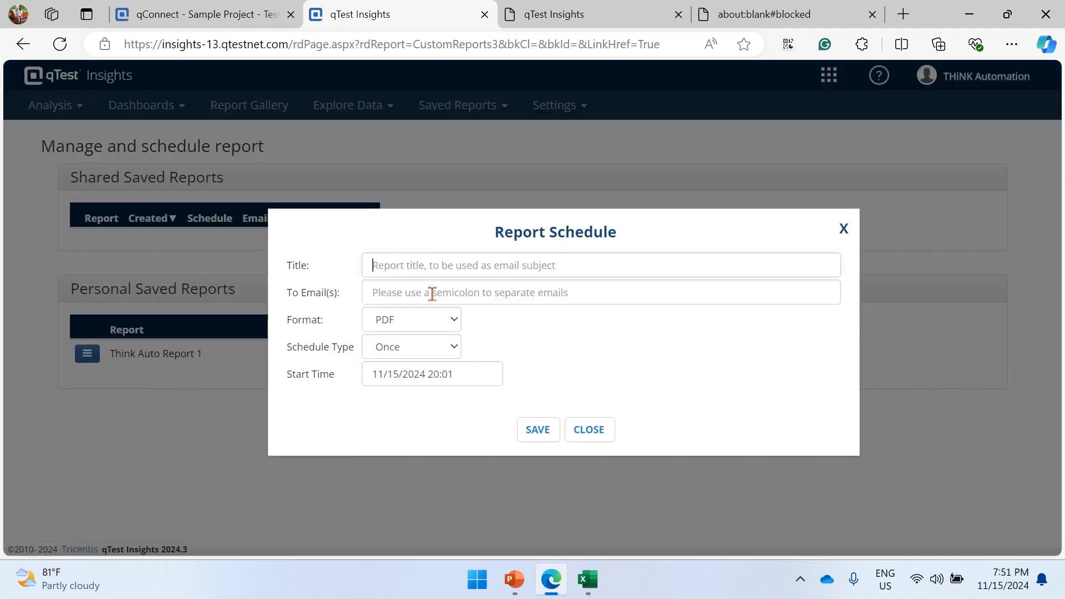
click(453, 324)
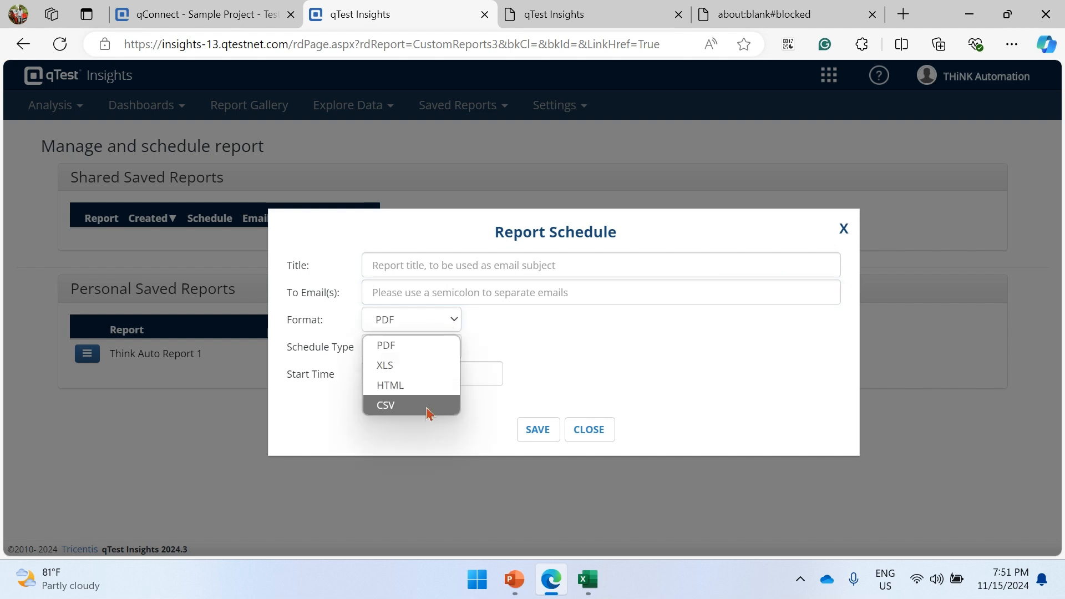
click(560, 330)
click(454, 348)
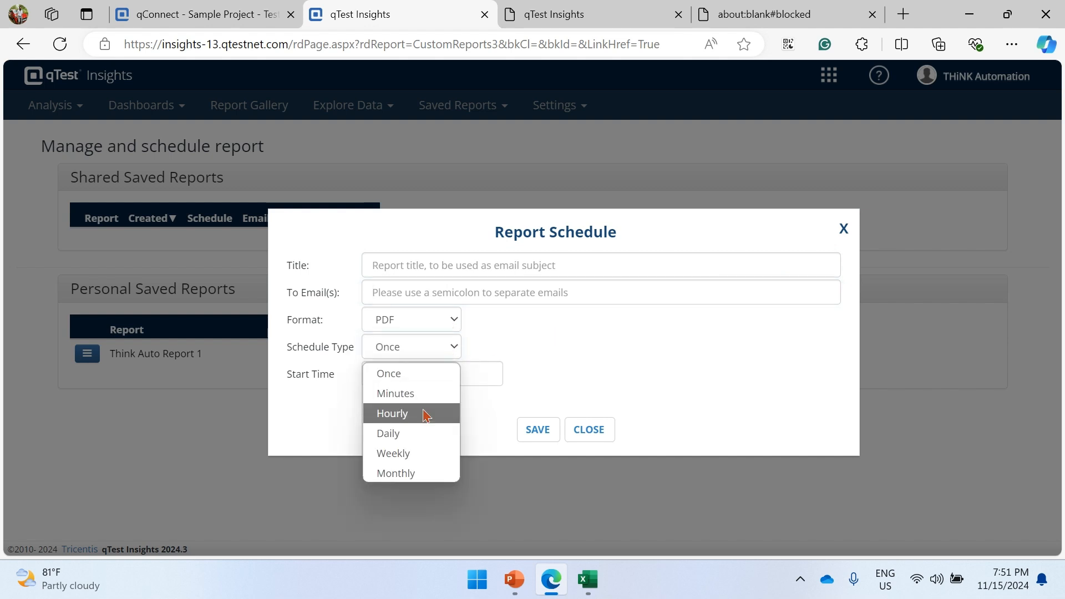
click(558, 372)
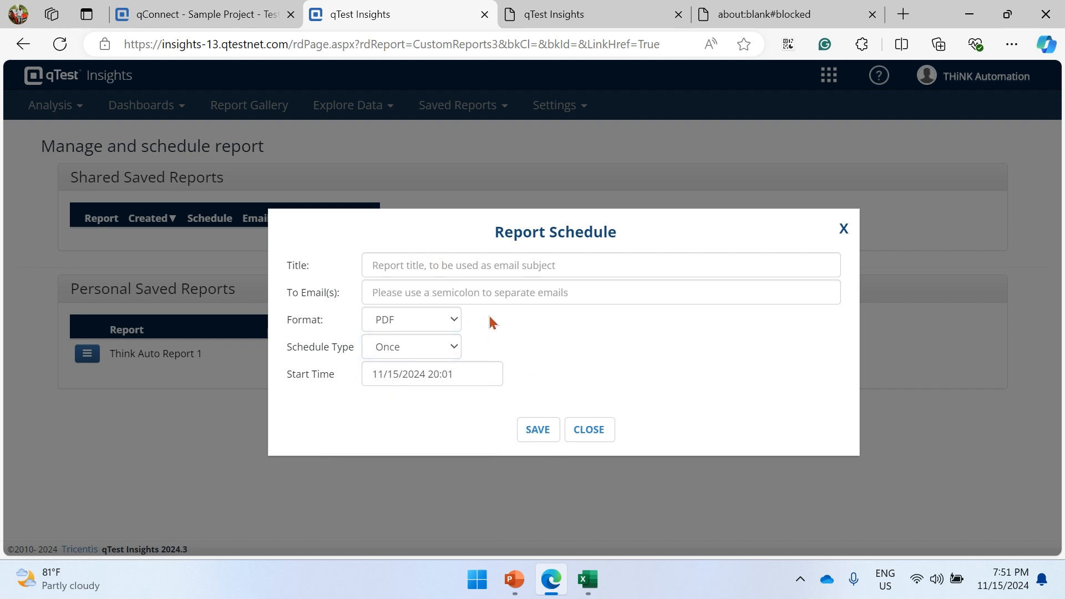
click(589, 428)
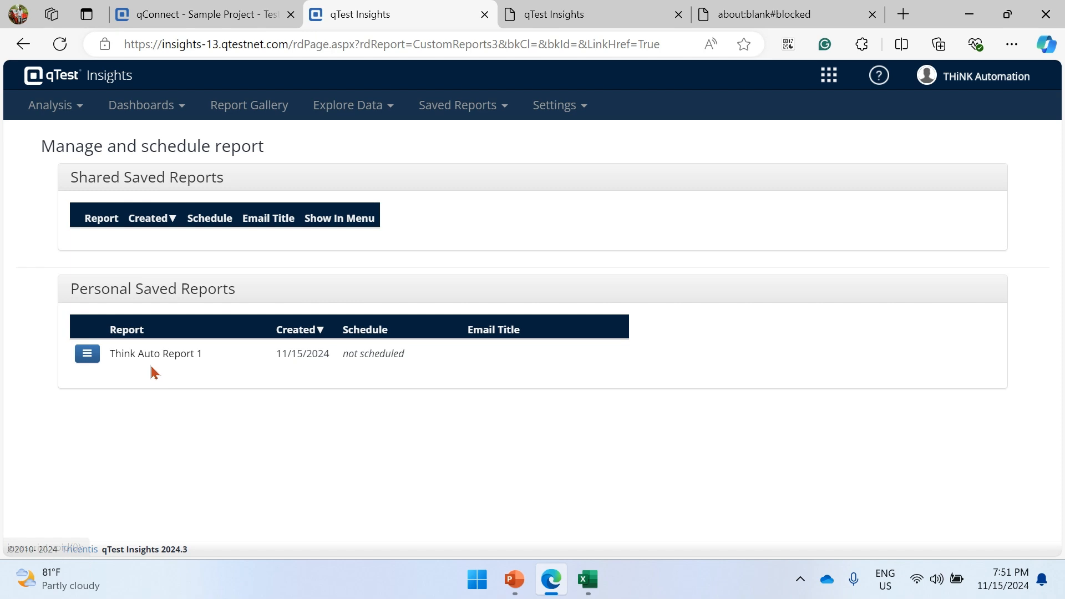
Step: Share Think Auto Report 1 and make the shared copy show in the Saved Reports menu
click(87, 355)
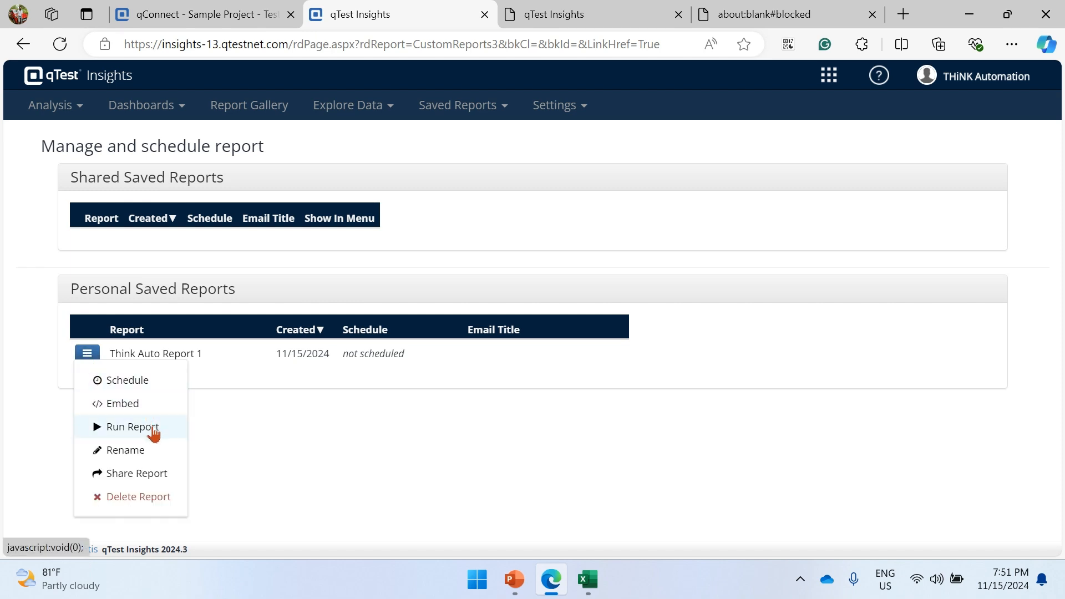
click(159, 477)
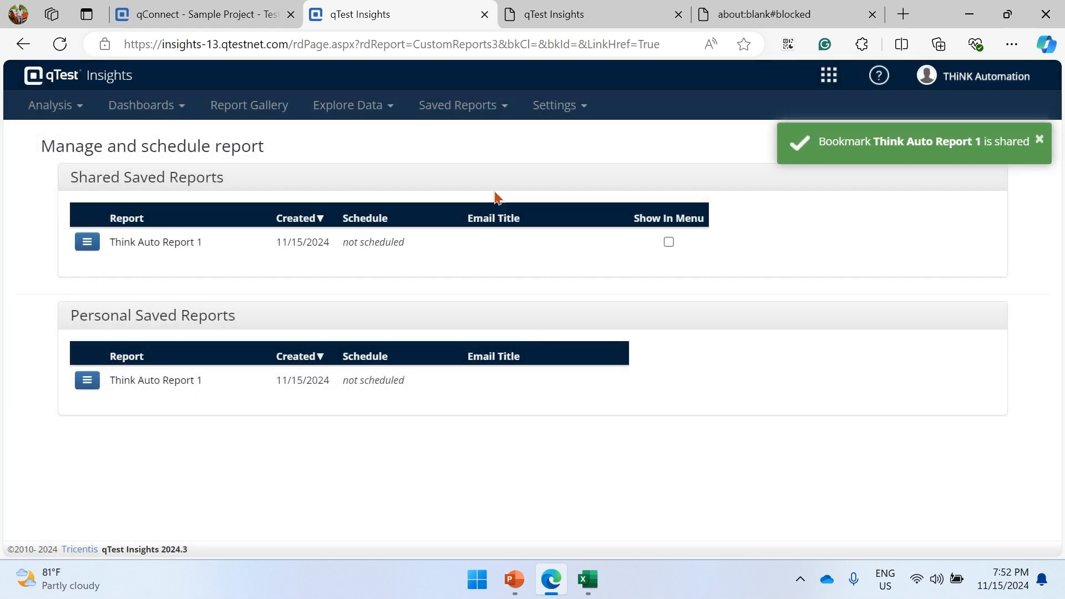
click(387, 114)
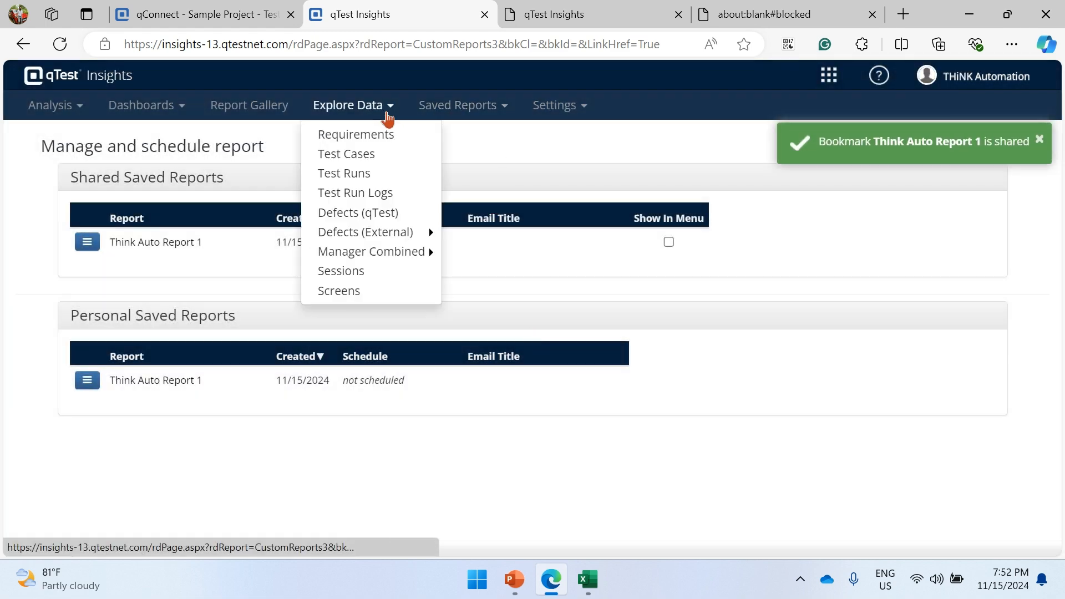
click(448, 118)
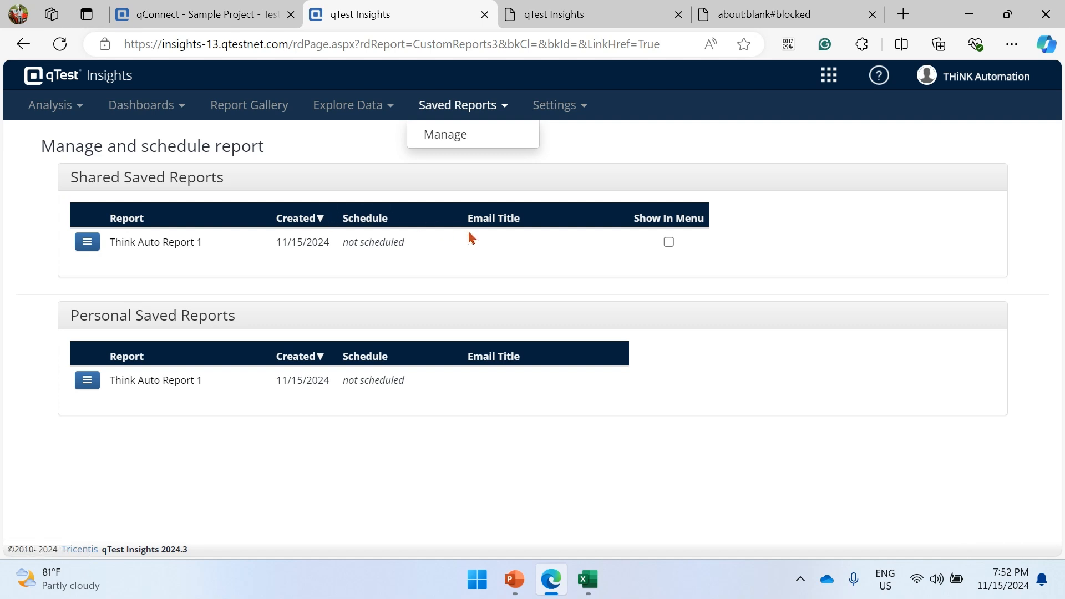
click(669, 242)
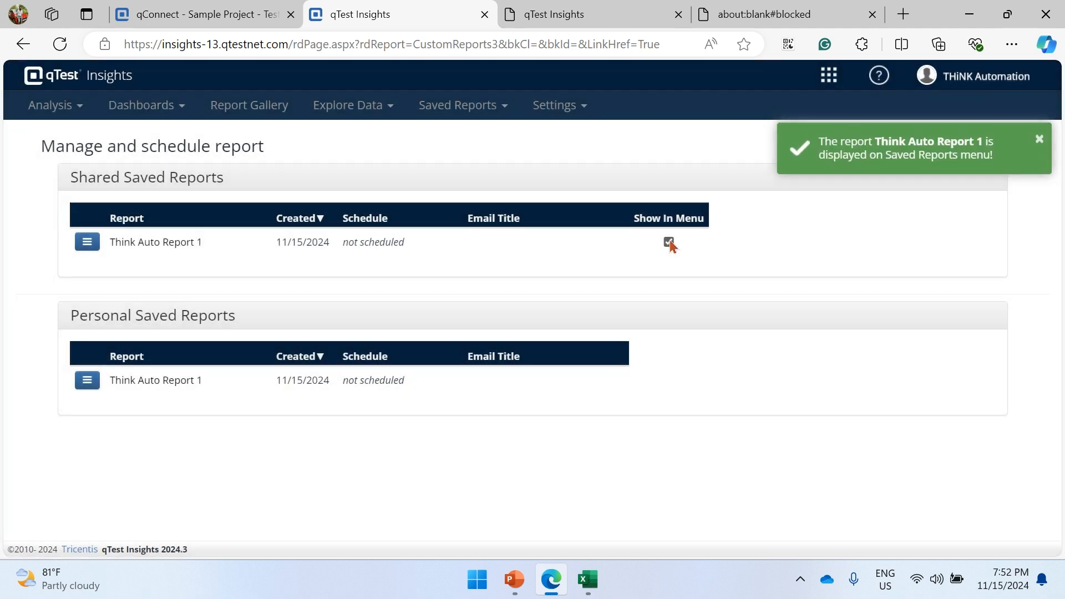
click(502, 110)
mouse_move(487, 145)
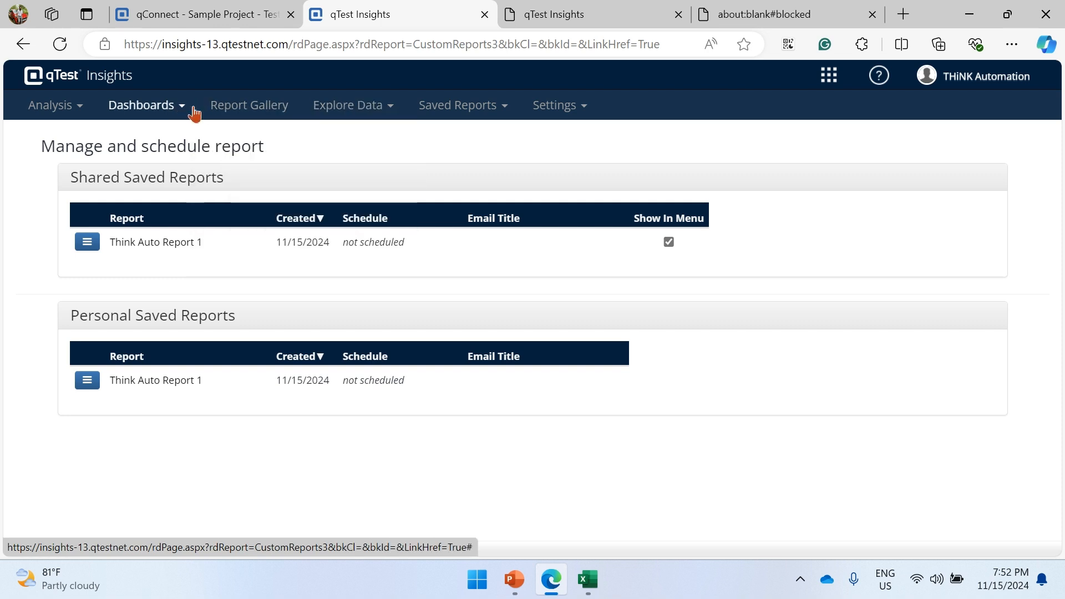
Step: Open the shared dashboard and look through the gallery's Automation and Coverage panels
click(160, 117)
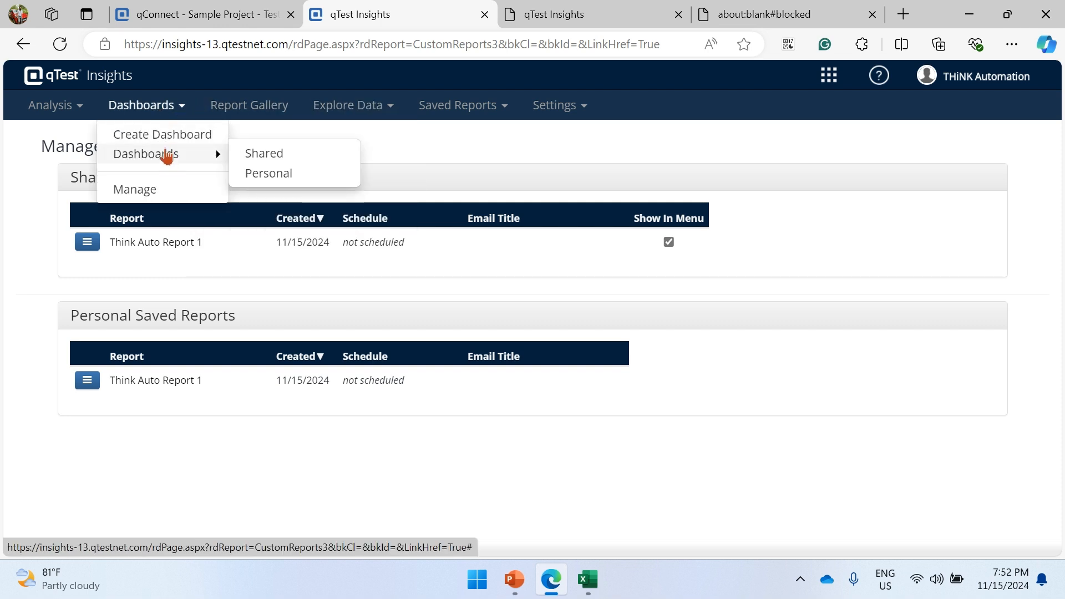
mouse_move(166, 156)
click(261, 151)
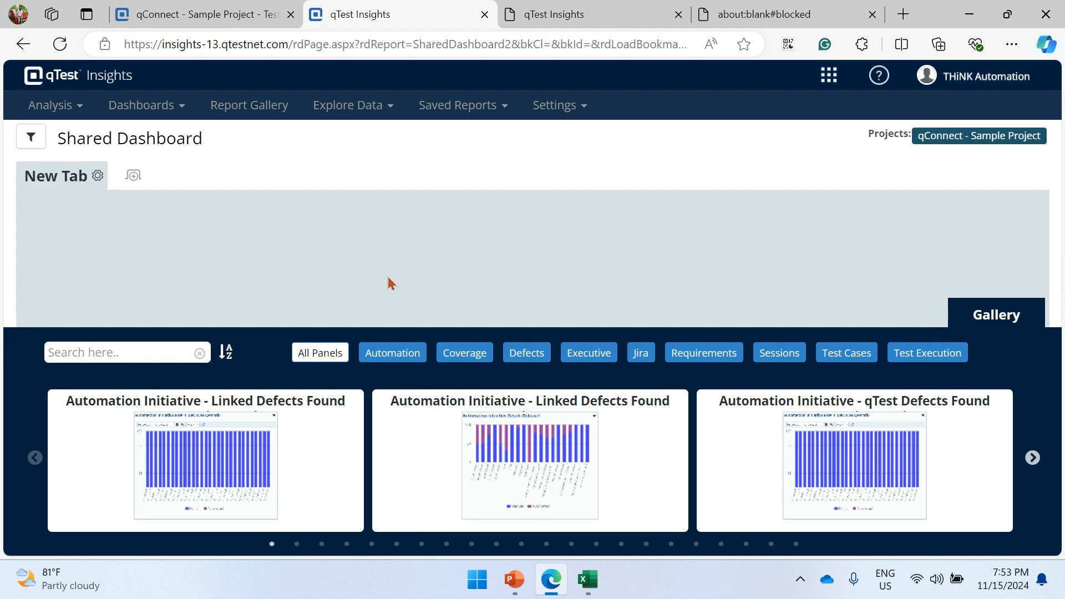
click(370, 355)
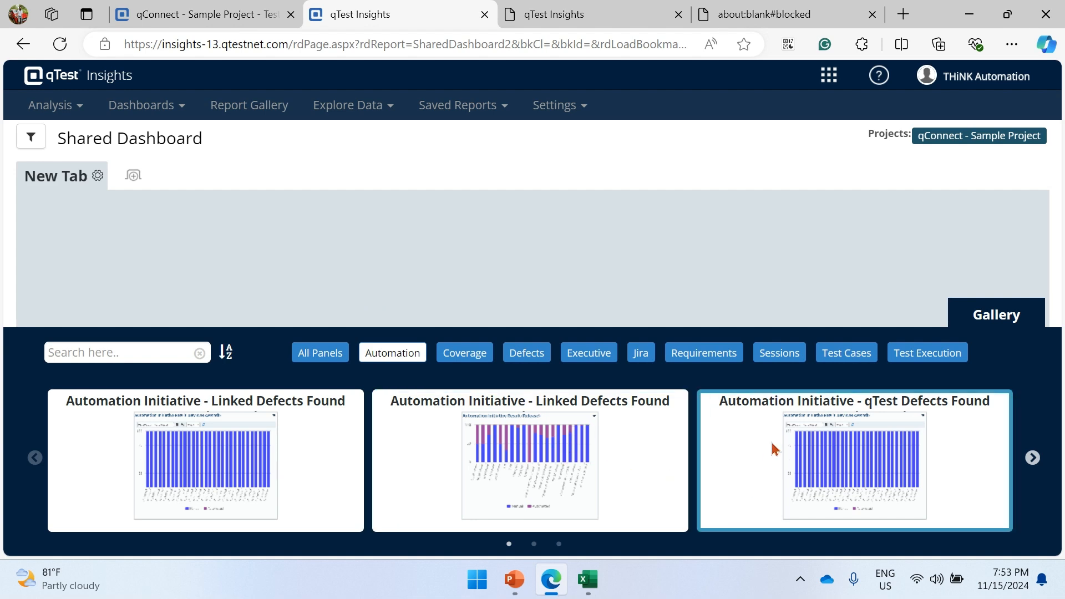
click(1033, 458)
click(1032, 459)
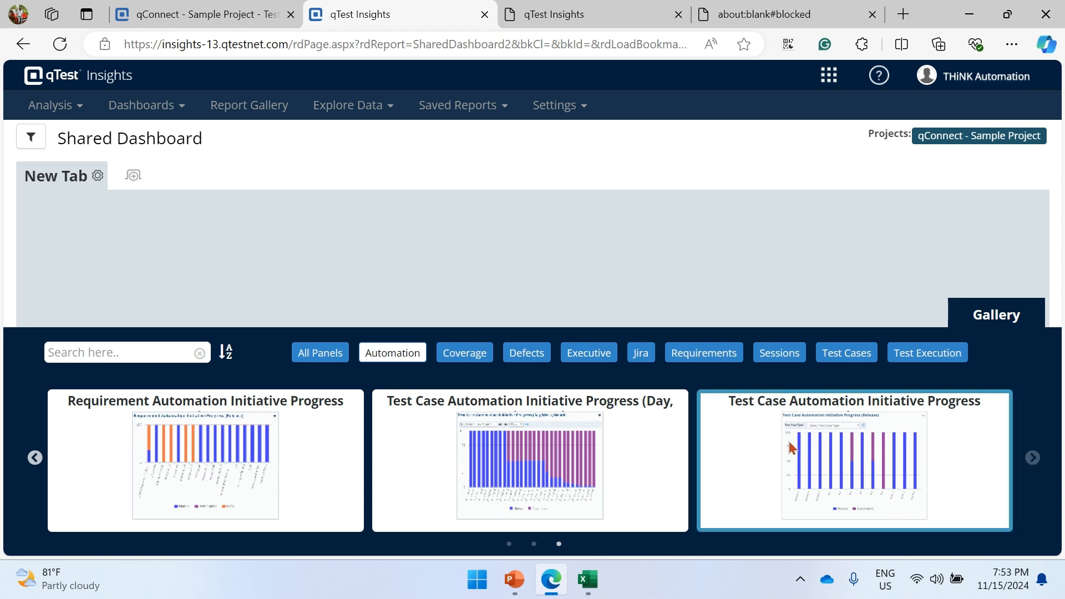
click(478, 356)
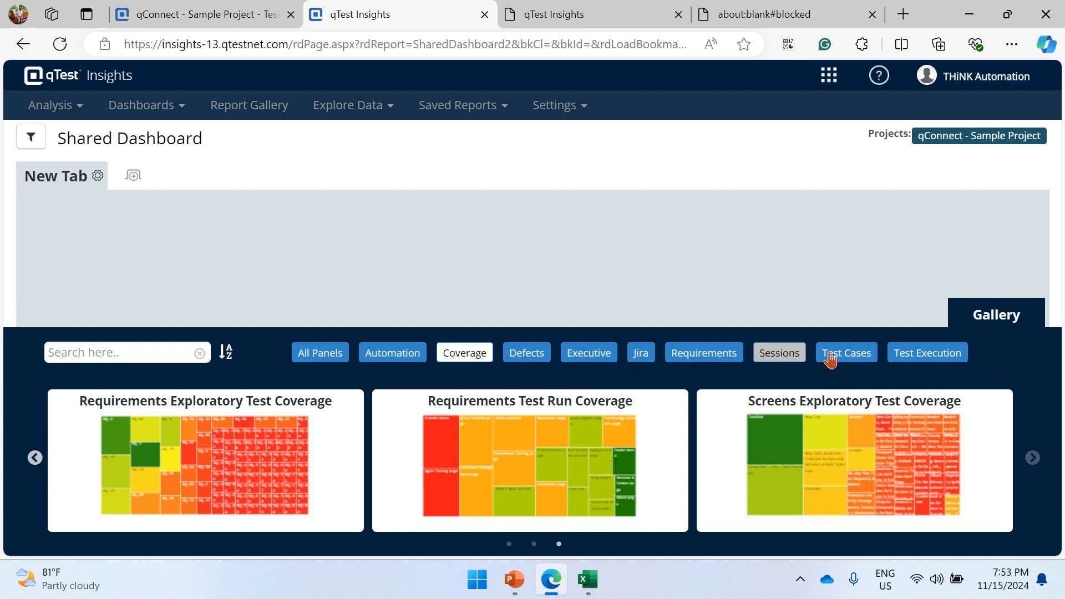
Step: Add the Test Runs Per Requirement panel from the Test Execution gallery category to the shared dashboard, and collapse the gallery
click(926, 362)
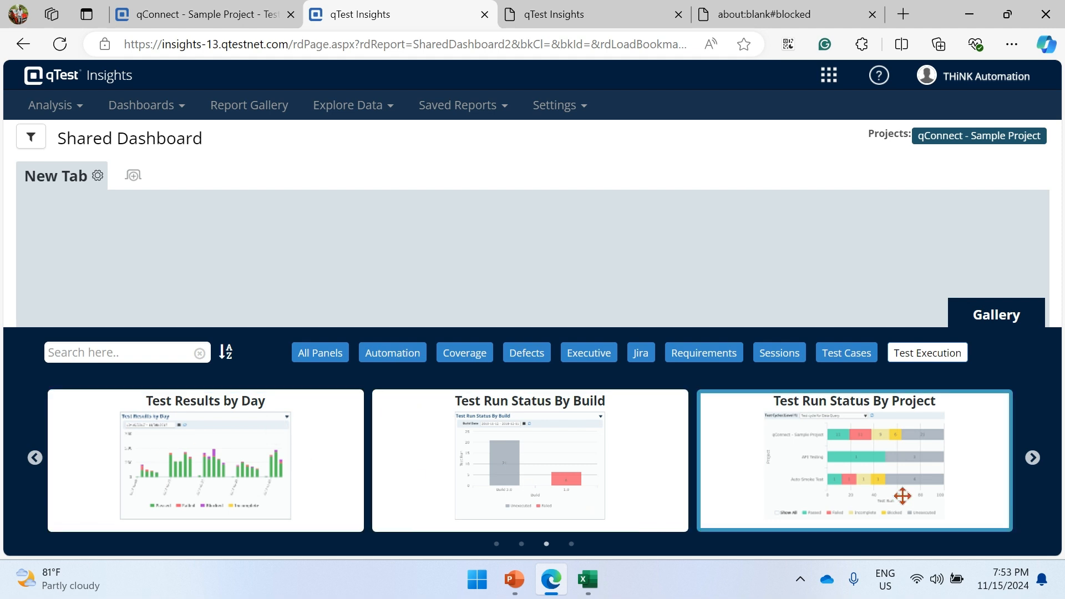
click(1033, 459)
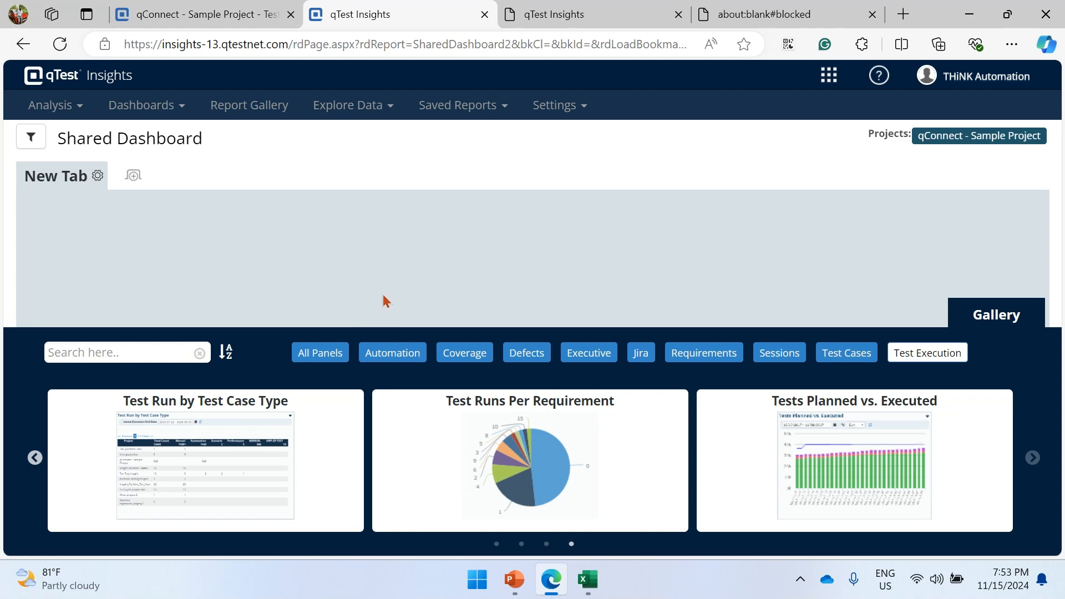
drag(497, 452, 399, 257)
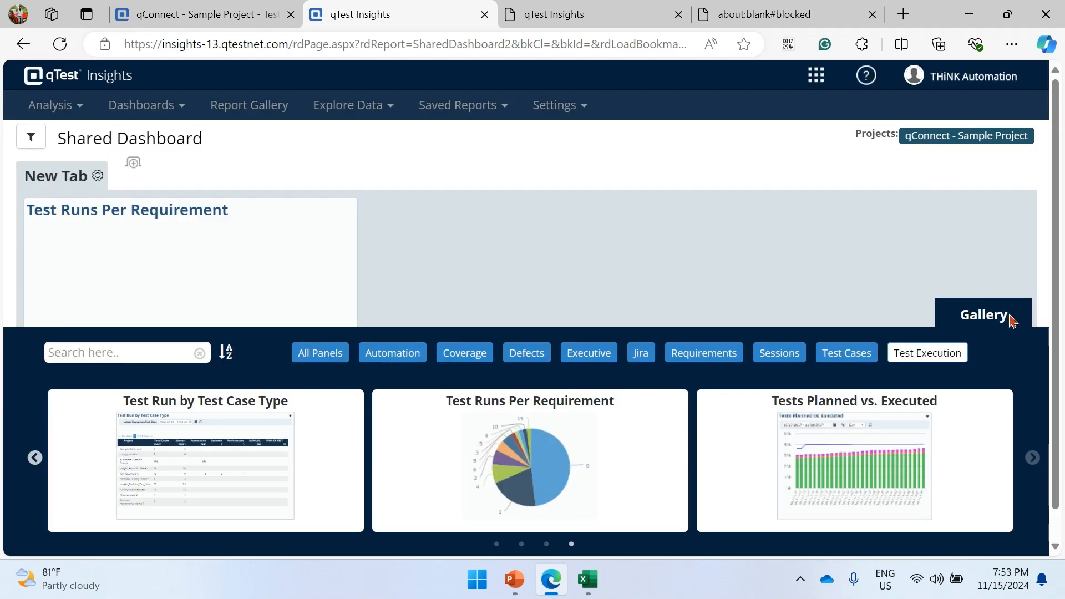
click(1009, 321)
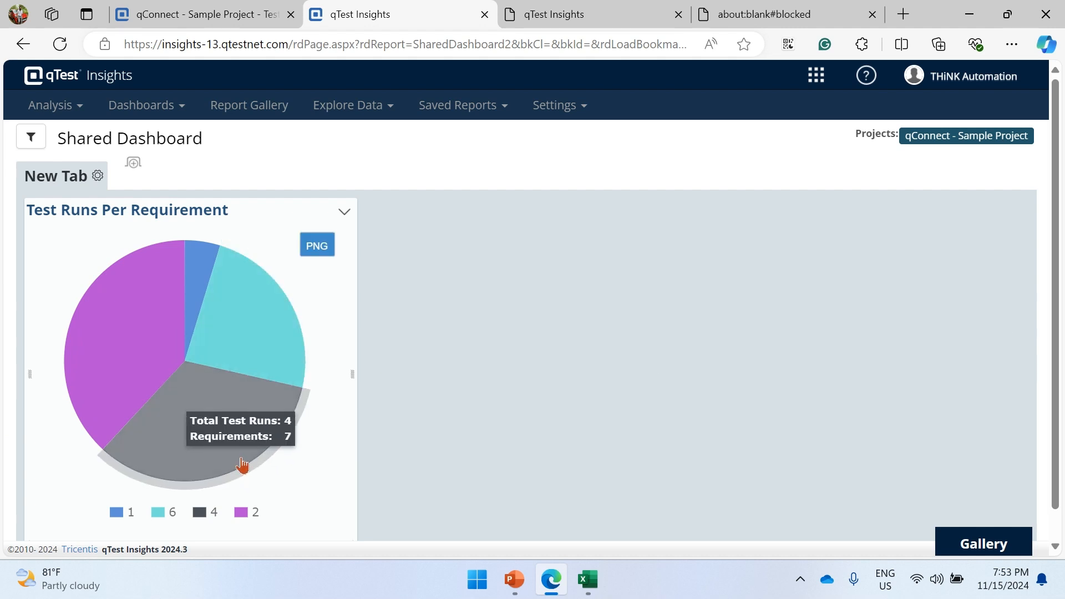
Step: View the shared dashboard's filter options, close them and expand the panel gallery again
scroll(253, 455, down, 1)
click(30, 107)
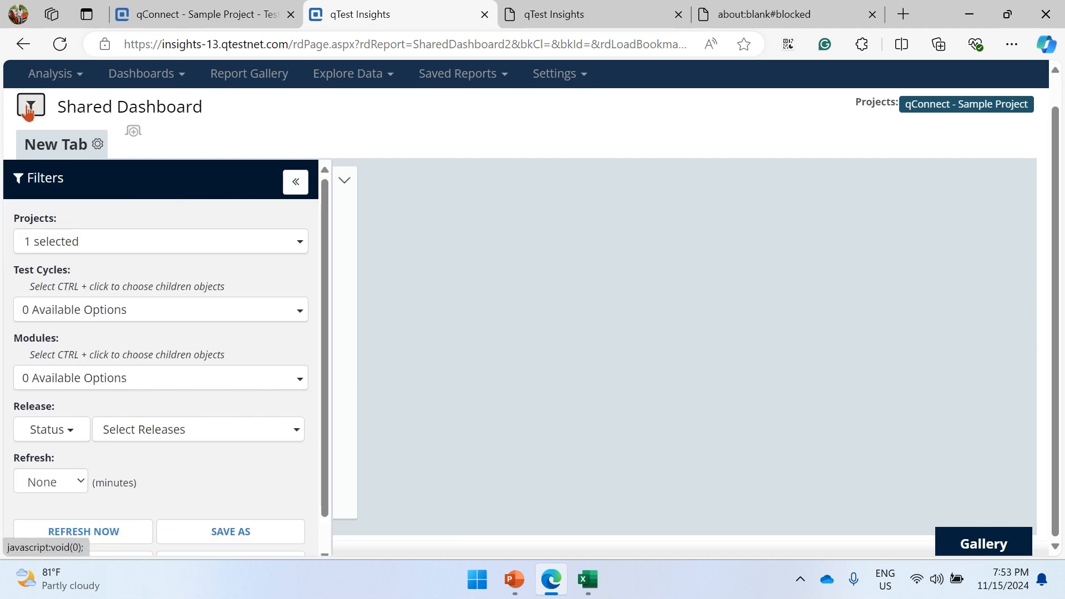
click(31, 107)
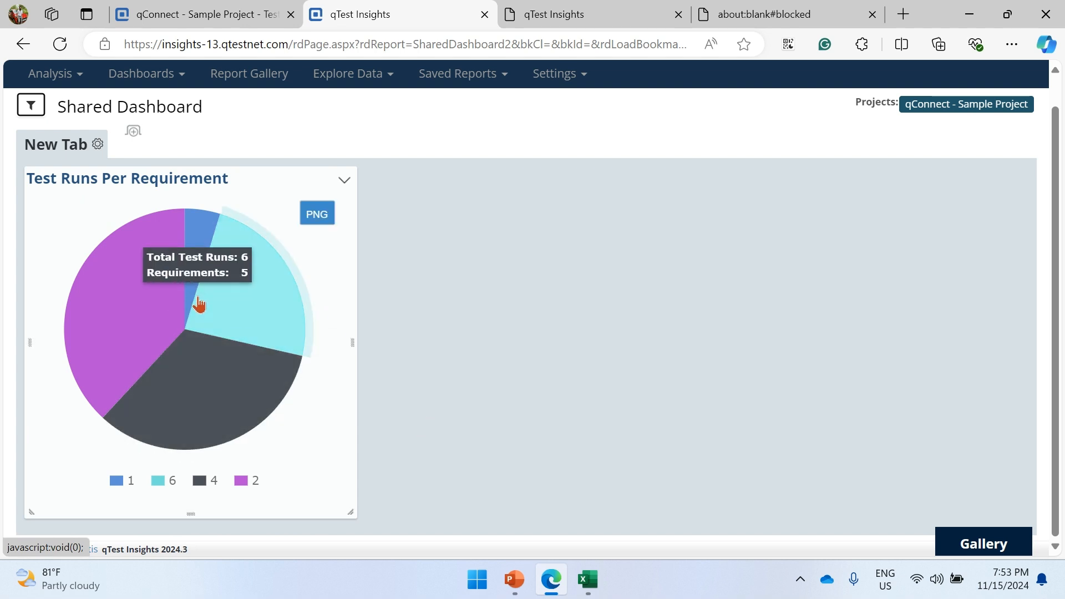
click(948, 537)
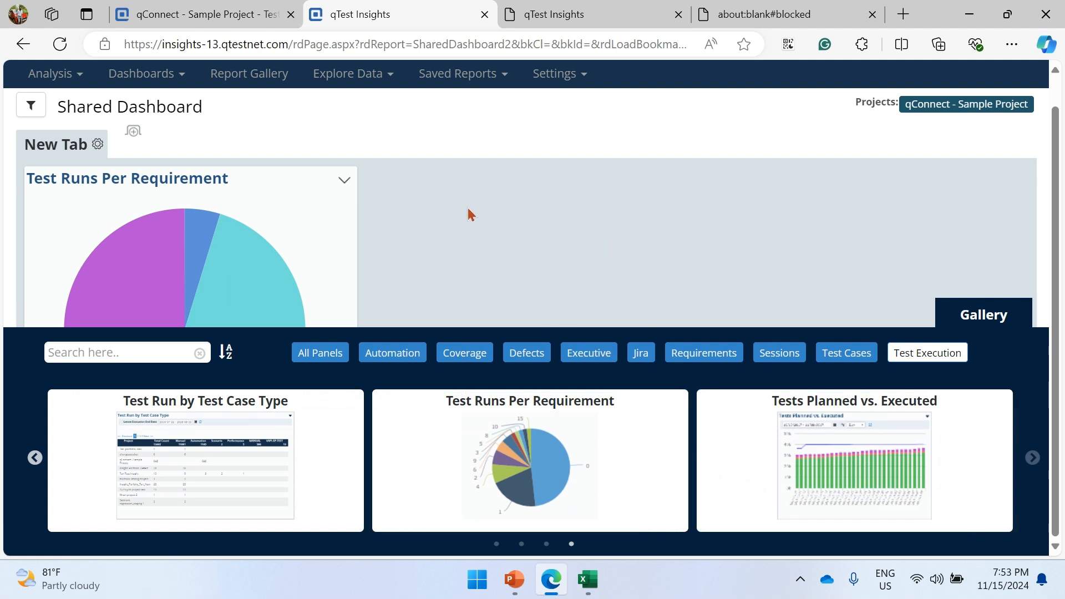
Step: Open the saved Think Auto Report 1 and add its Latest Result by Project crosstab as a gallery panel, keeping the suggested title
click(480, 76)
mouse_move(482, 105)
click(561, 105)
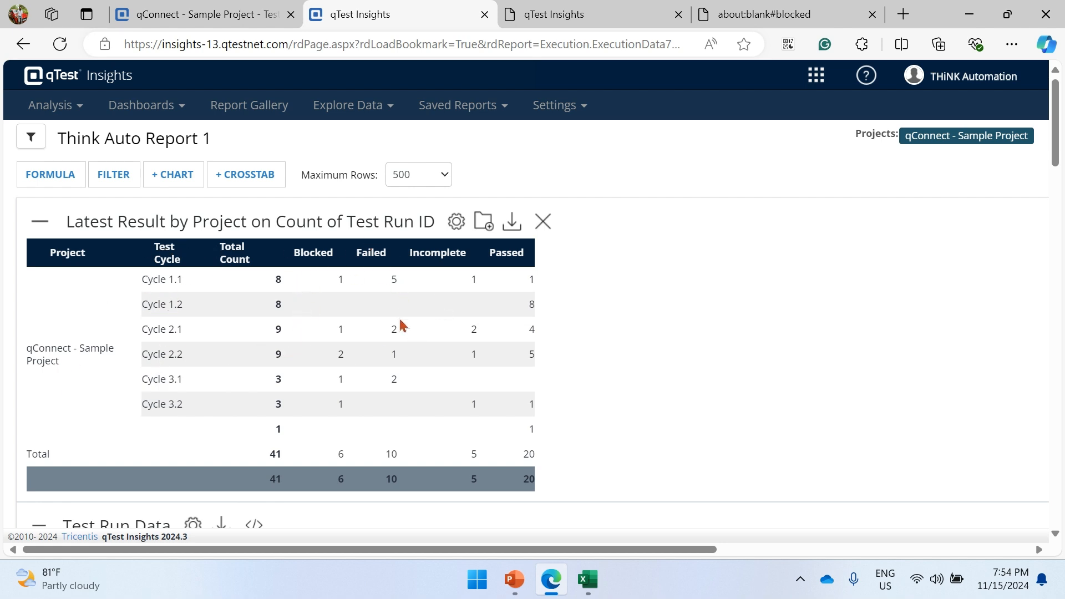
click(485, 223)
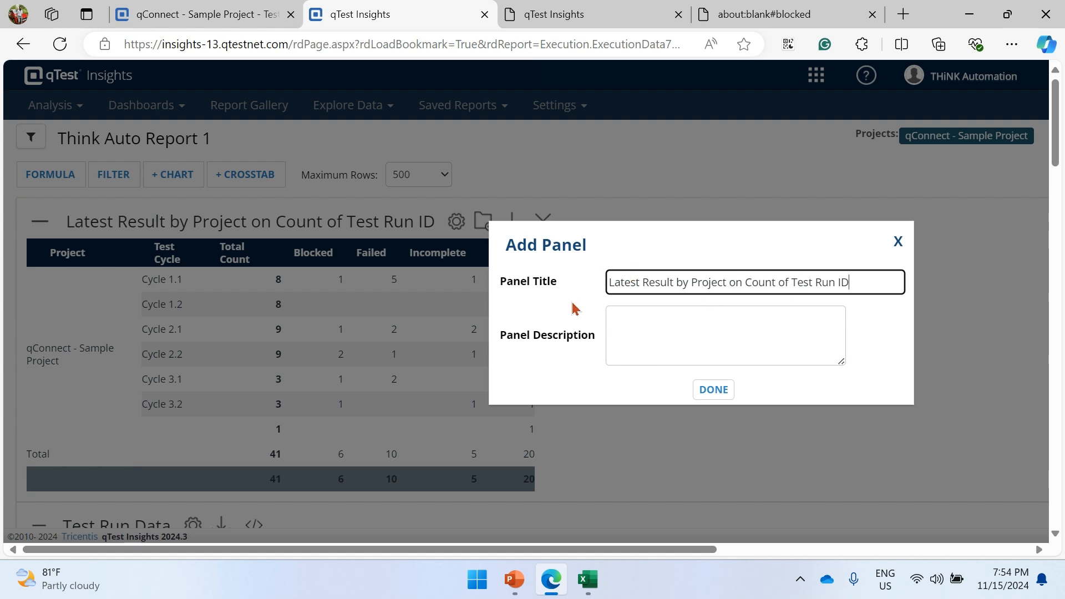
click(713, 391)
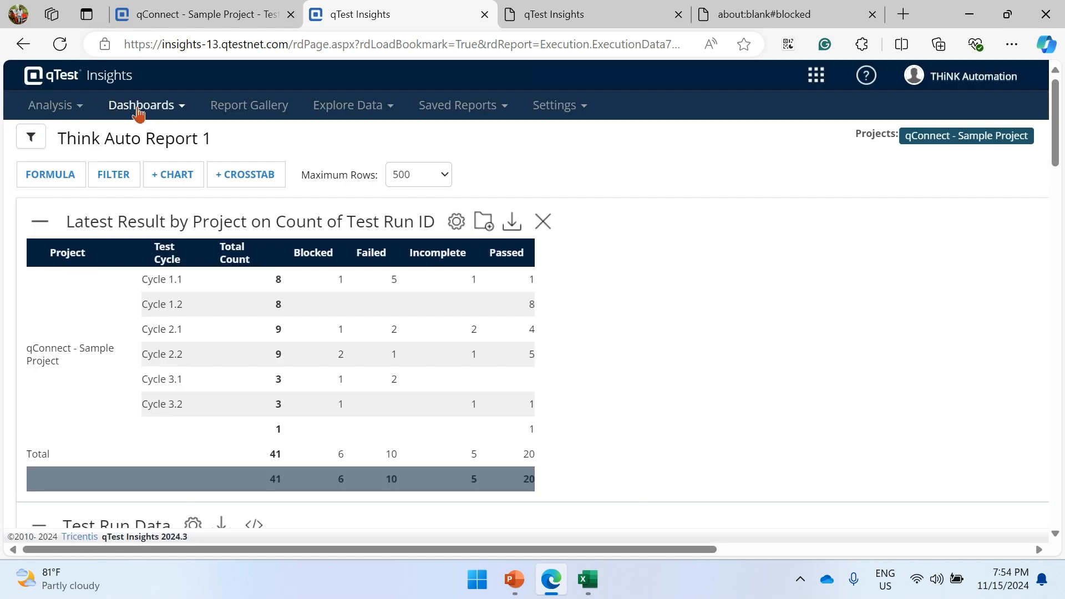
Step: Return to the shared dashboard and add the Latest Result by Project on Count of Test Run ID panel from the Test Execution category
click(137, 113)
mouse_move(171, 155)
click(265, 154)
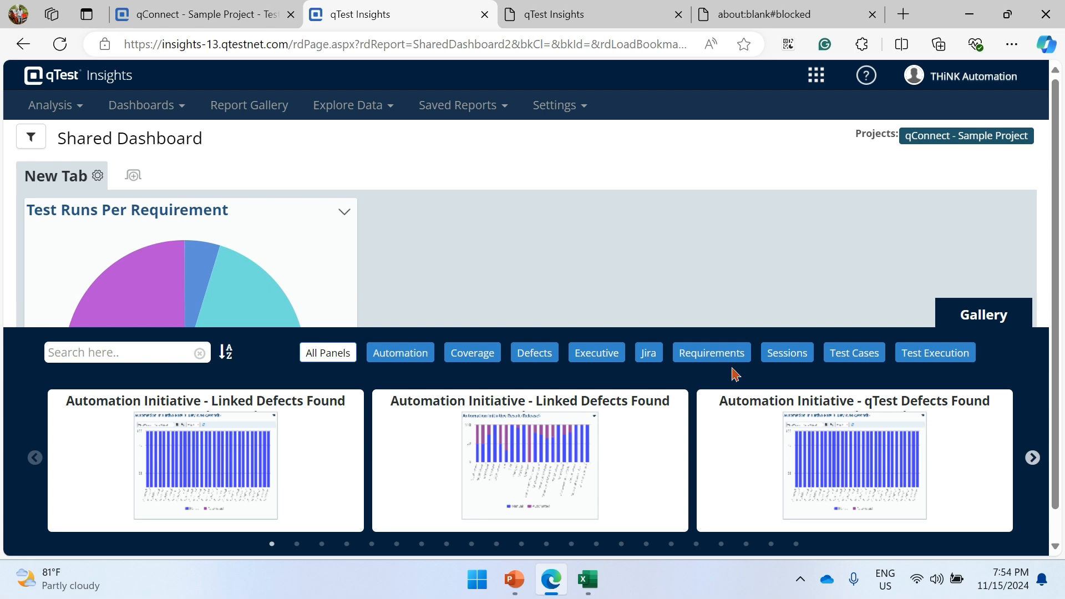
click(935, 353)
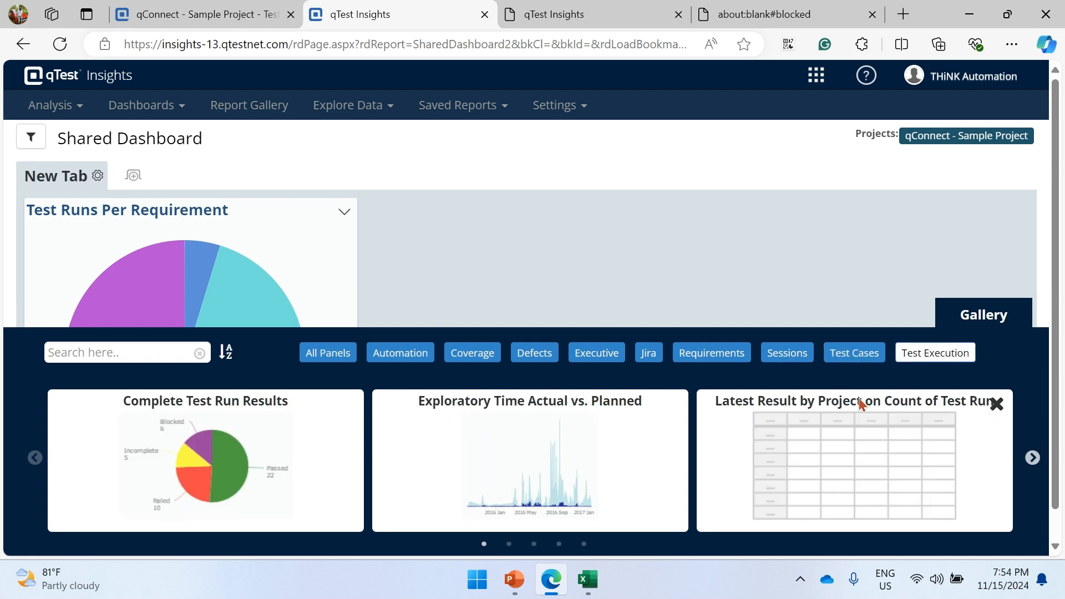
drag(864, 459, 507, 259)
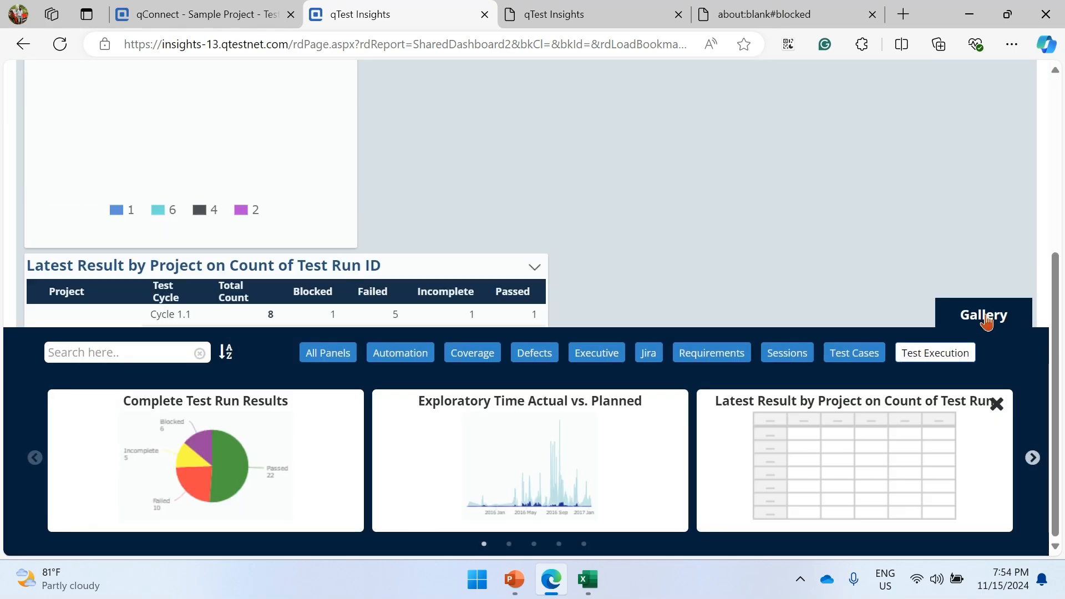
click(984, 317)
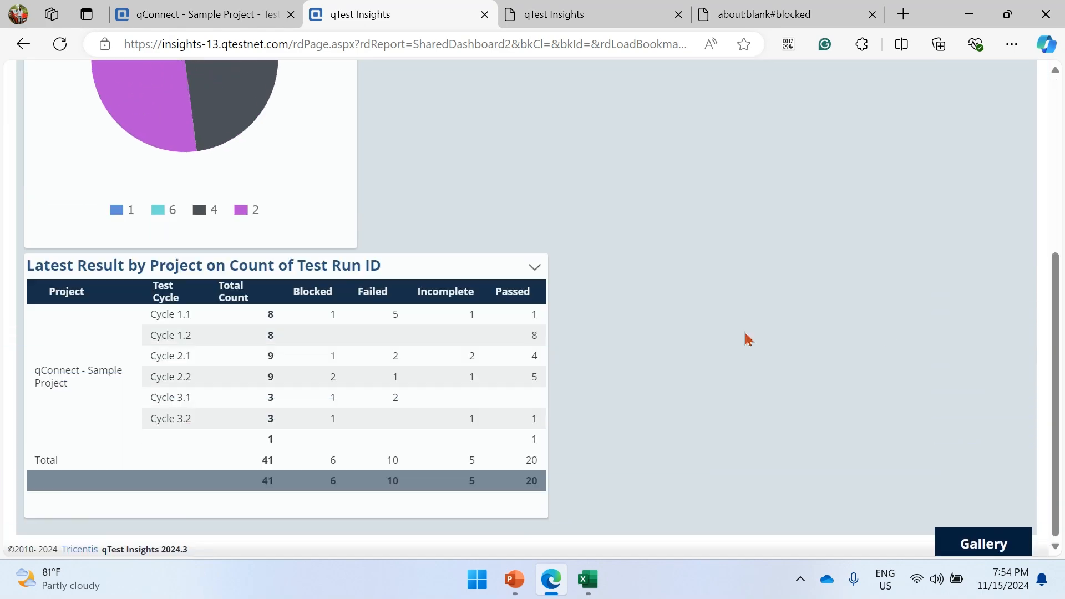
Step: Move the Latest Result by Project panel up beside the Test Runs Per Requirement chart on the dashboard
drag(436, 386, 792, 197)
drag(447, 269, 838, 100)
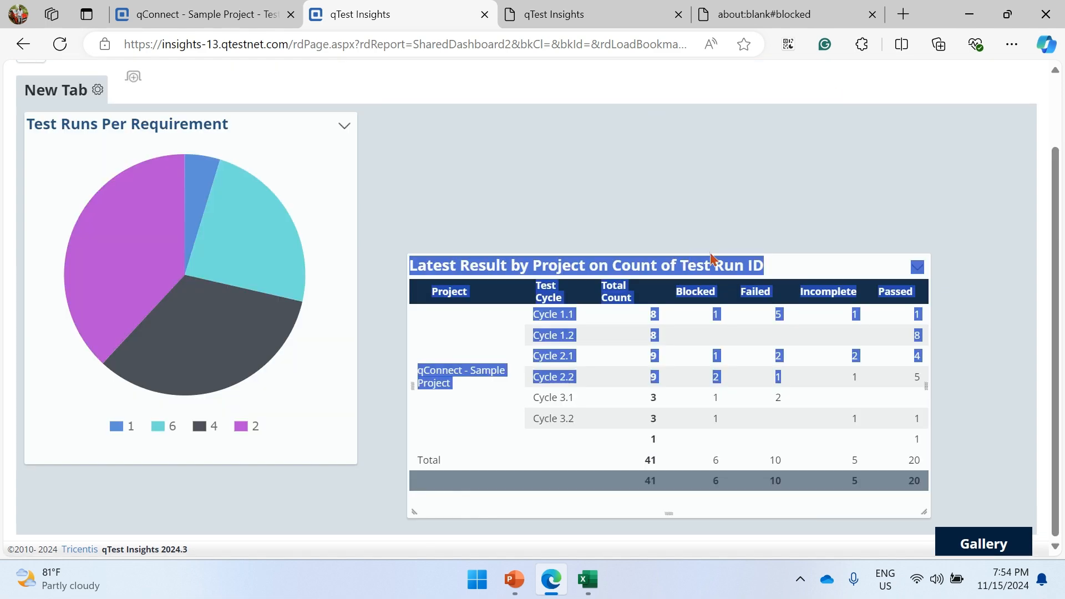
drag(793, 264, 749, 128)
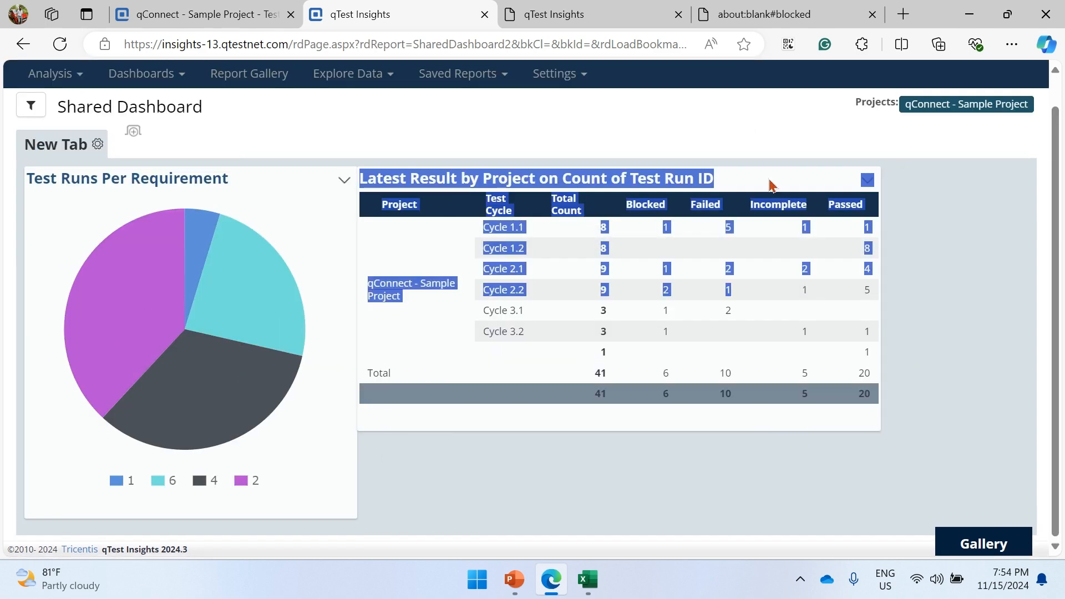
Step: Enlarge the Latest Result by Project panel on the shared dashboard and dismiss the meeting reminder
click(910, 311)
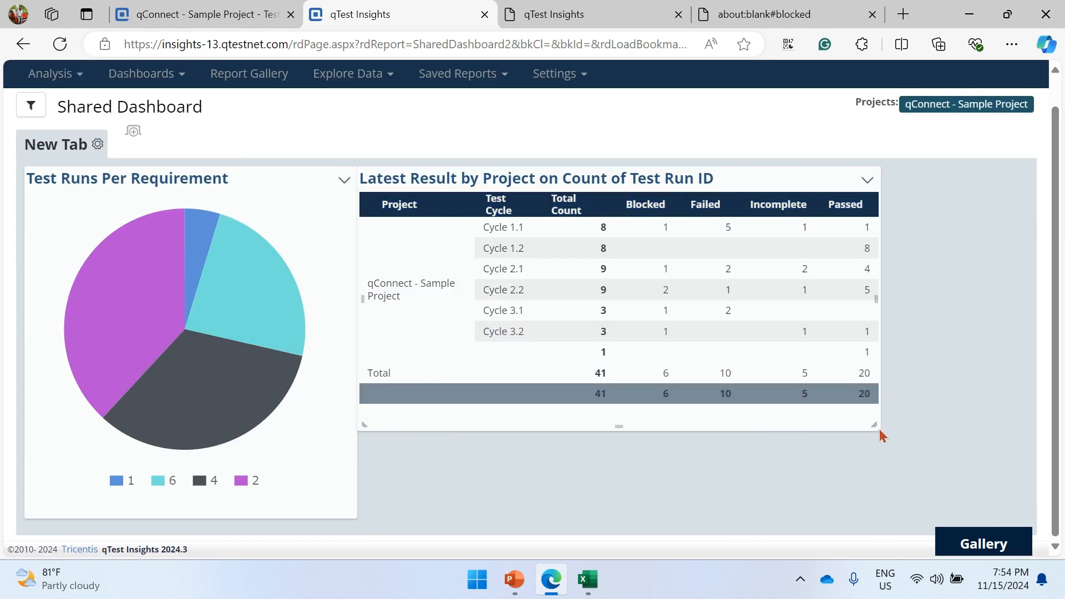
drag(875, 427, 924, 478)
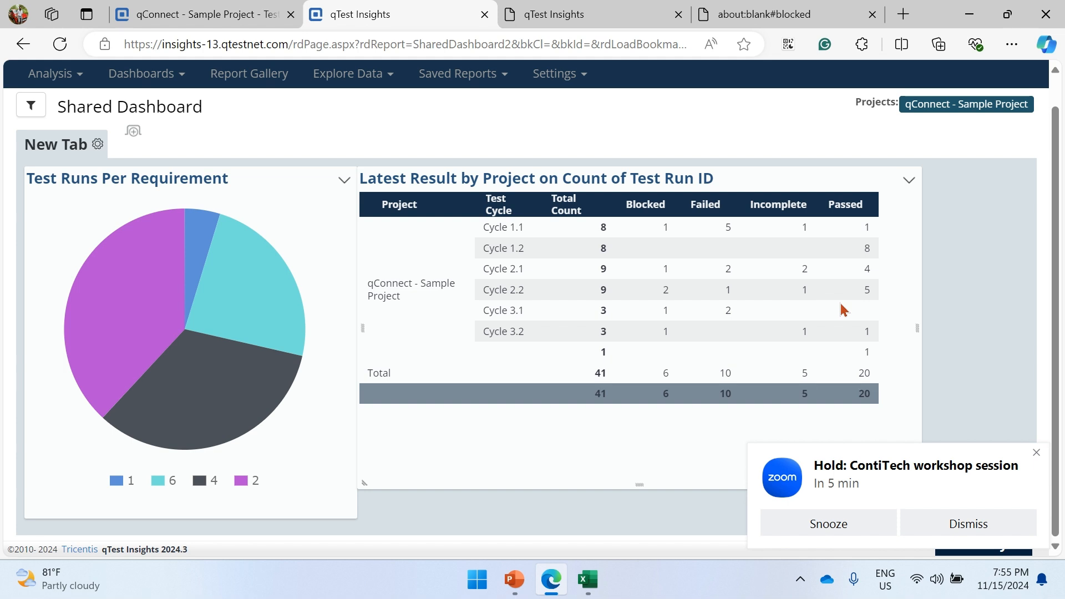
click(951, 521)
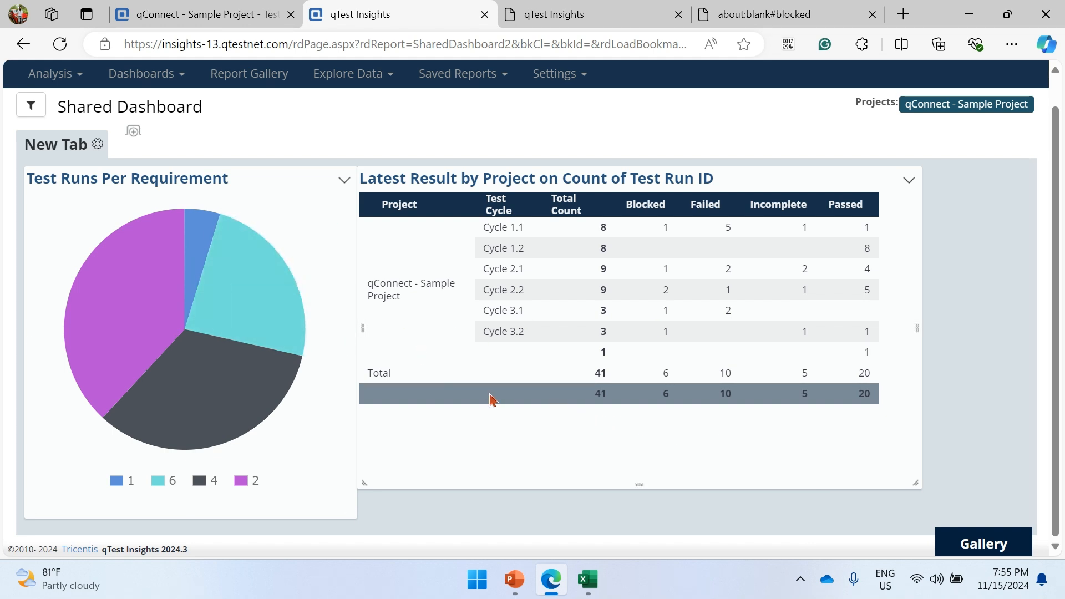
Step: Add a second tab to the shared dashboard and return to the first tab
right_click(189, 111)
click(137, 107)
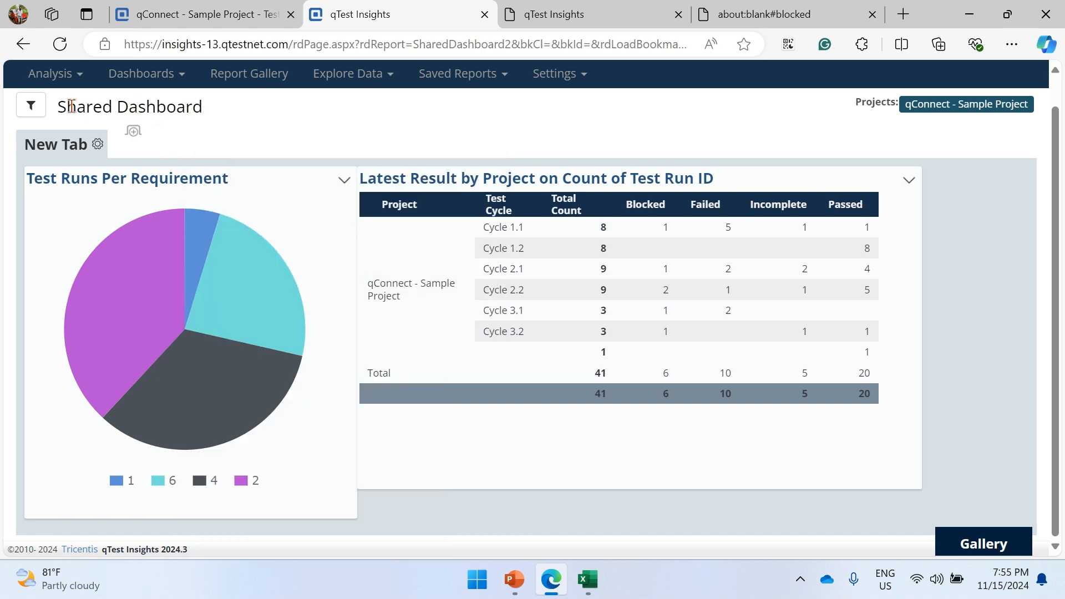
click(131, 136)
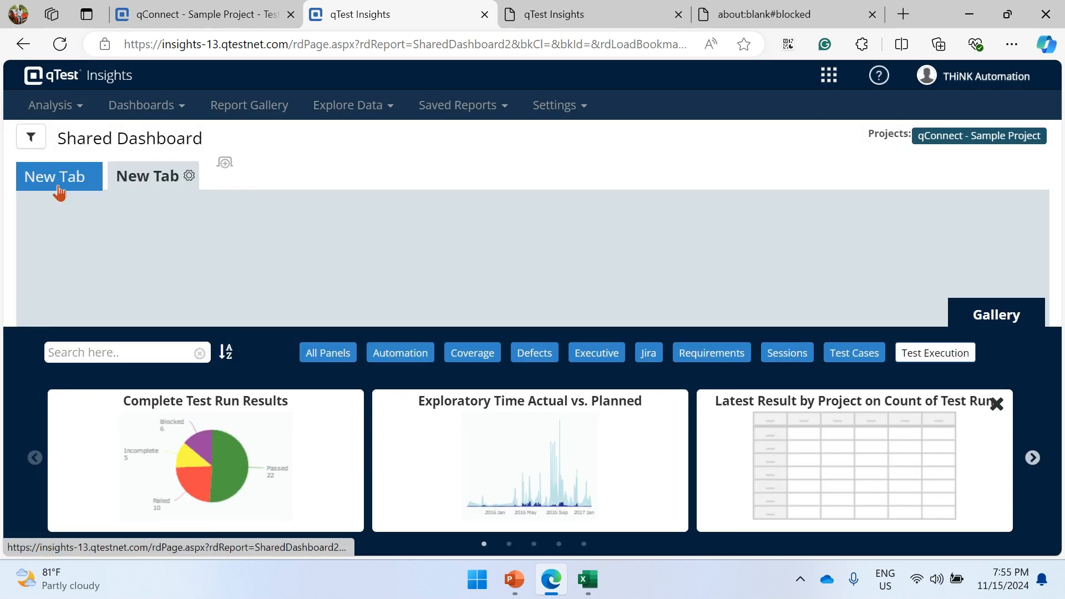
click(59, 184)
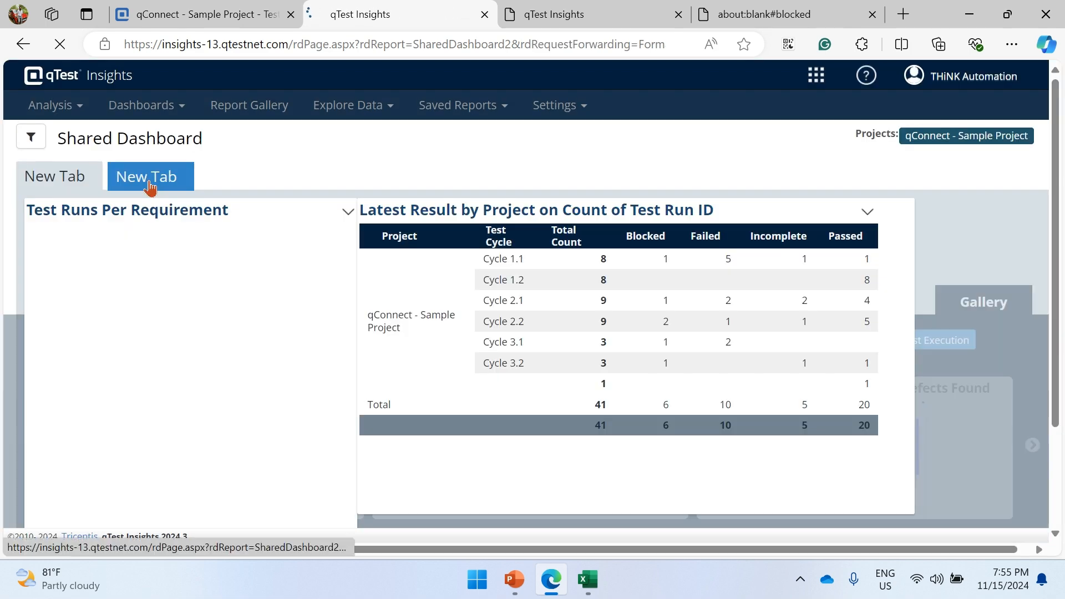
Step: Create a new dashboard
click(164, 108)
click(179, 134)
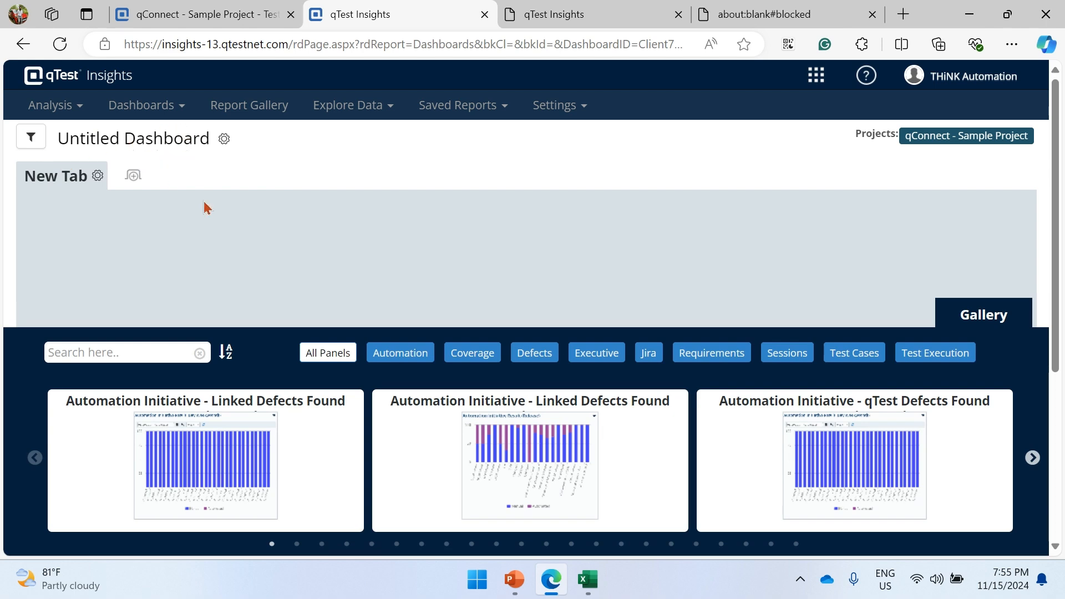
Step: Try to rename the untitled dashboard by editing its title in place
click(224, 140)
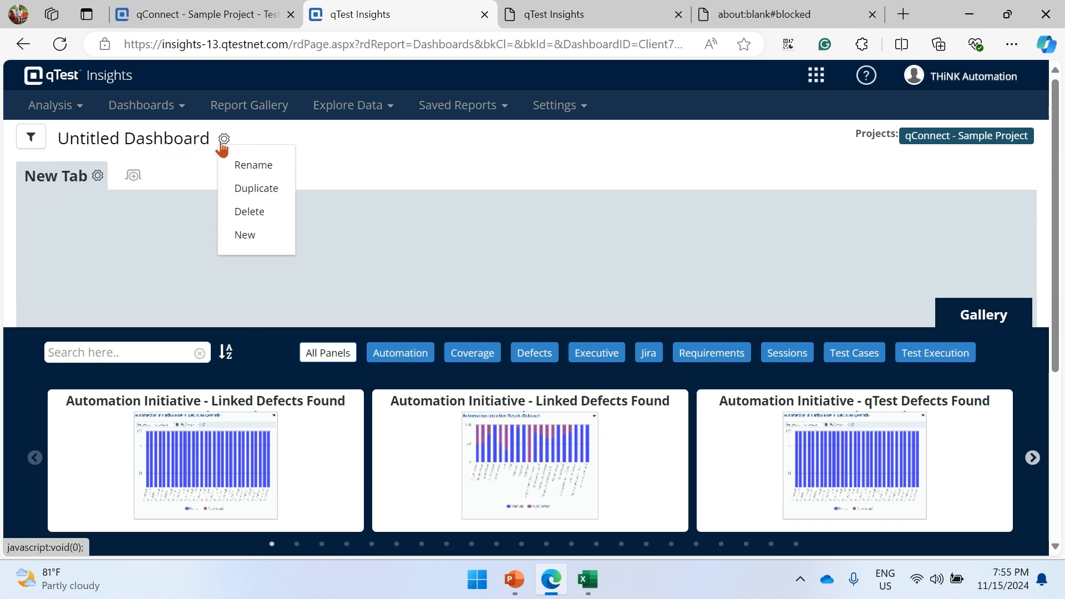
click(251, 165)
click(131, 139)
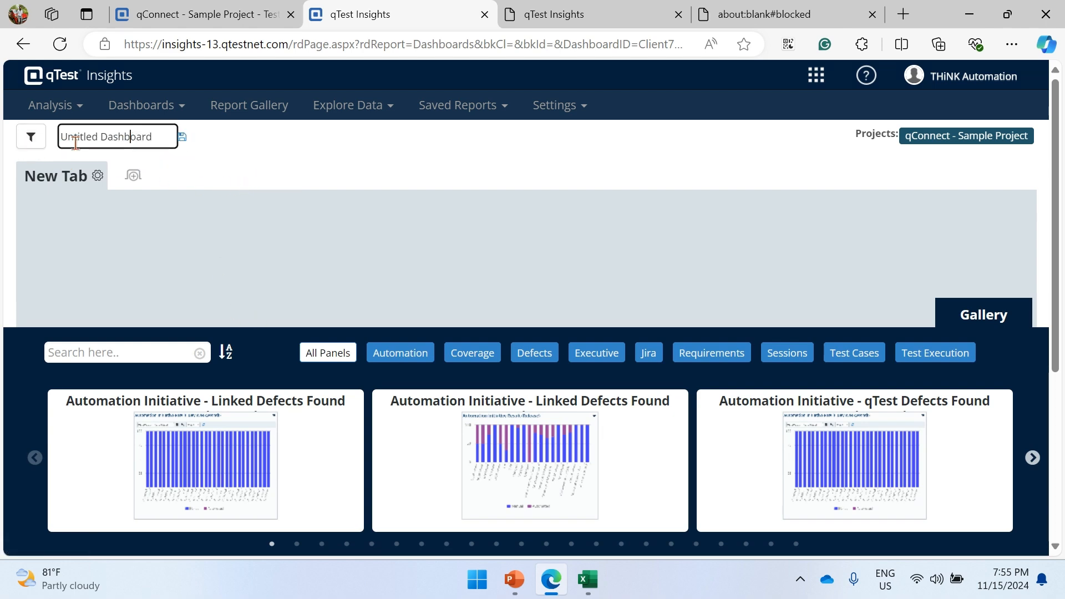
text(dk)
double_click(154, 140)
click(385, 191)
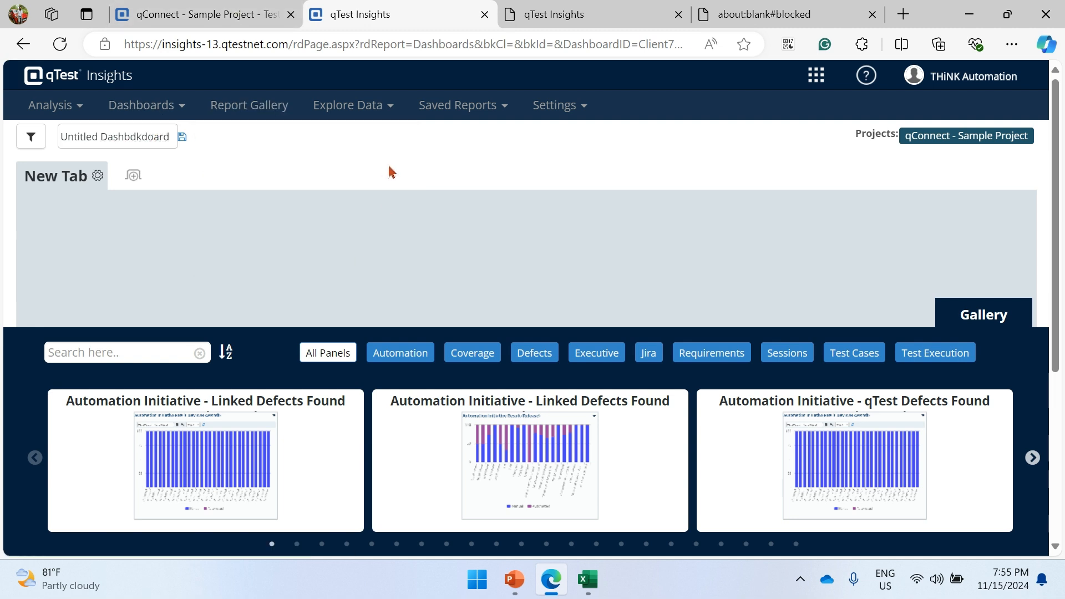
Step: Open the dashboard management page, enable Show In Menu for Untitled Dashboard and check the list of dashboards
click(168, 121)
click(176, 190)
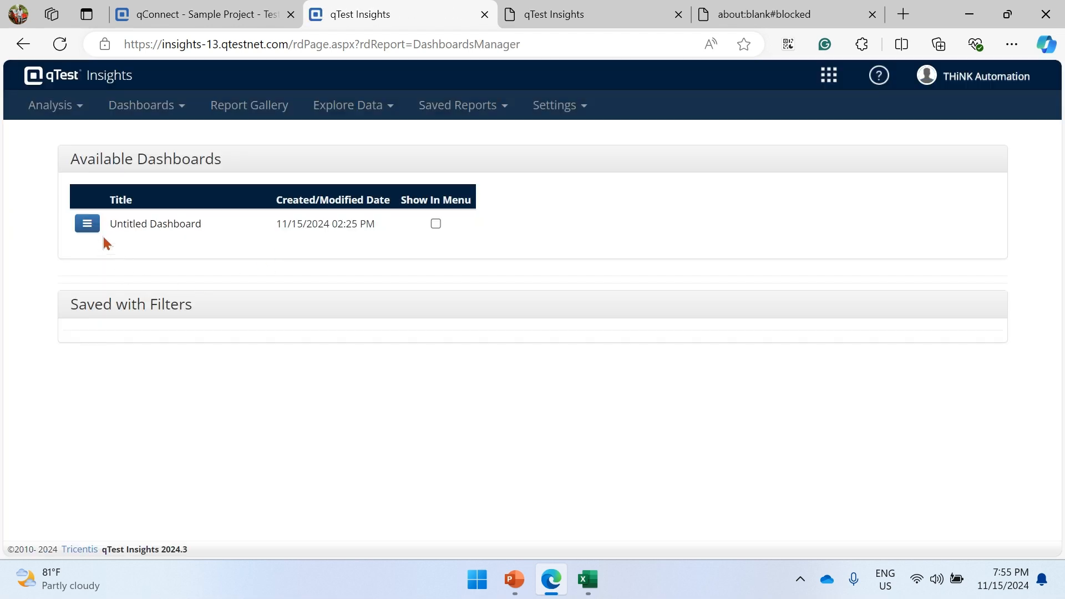
click(435, 223)
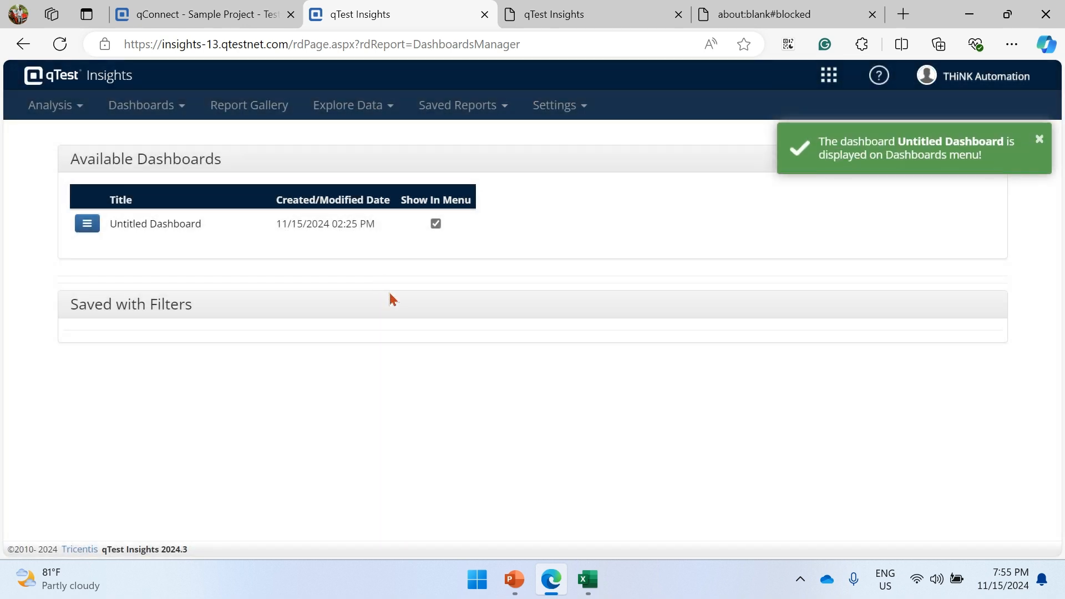
click(179, 106)
mouse_move(193, 152)
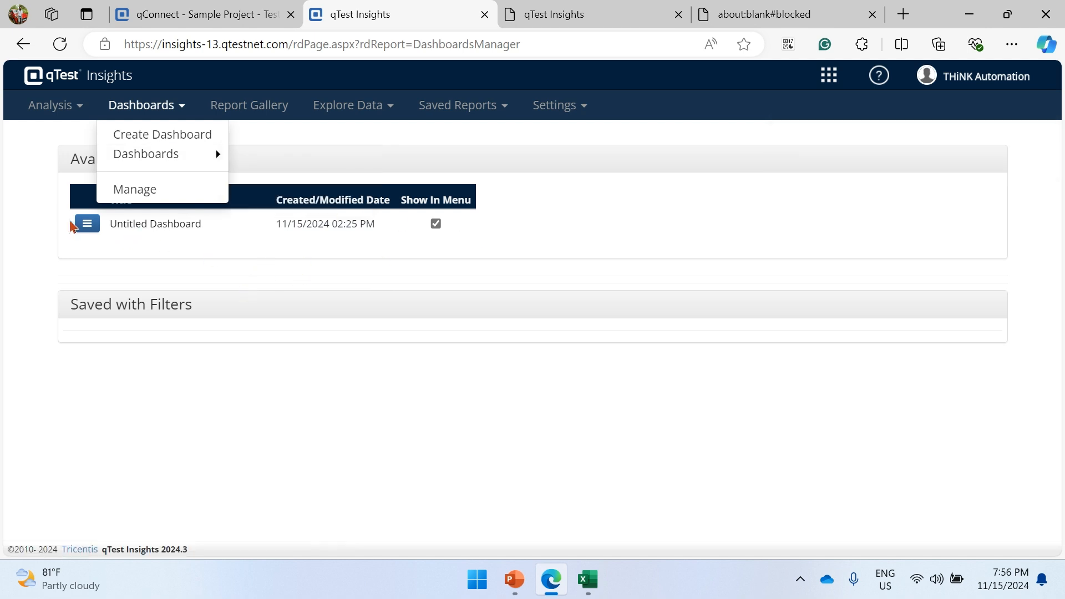
Step: Try to generate a shareable URL for Untitled Dashboard, then view and close its action list
click(86, 226)
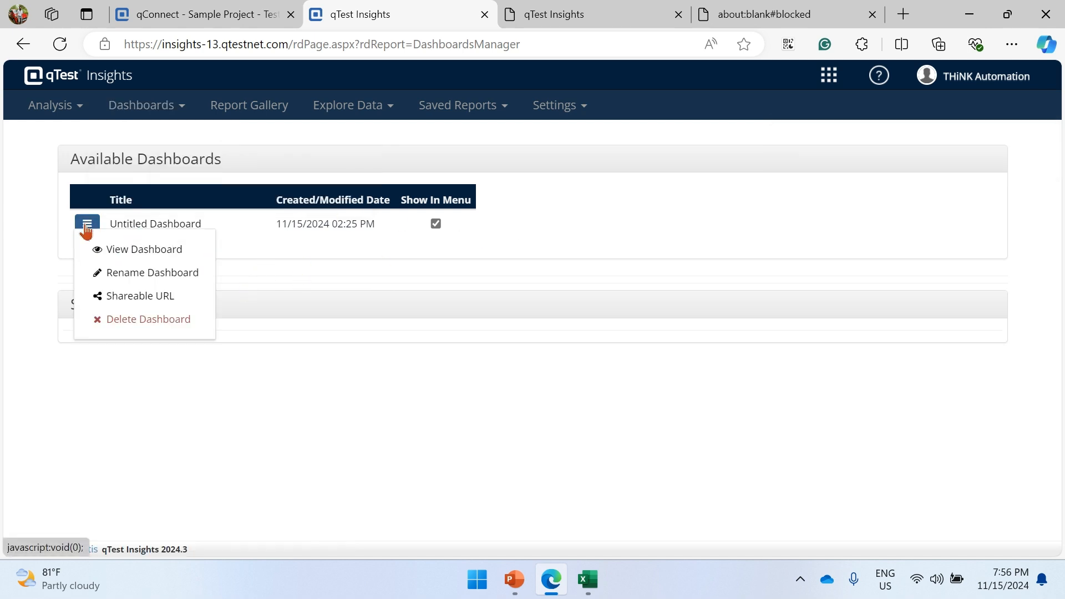
click(163, 300)
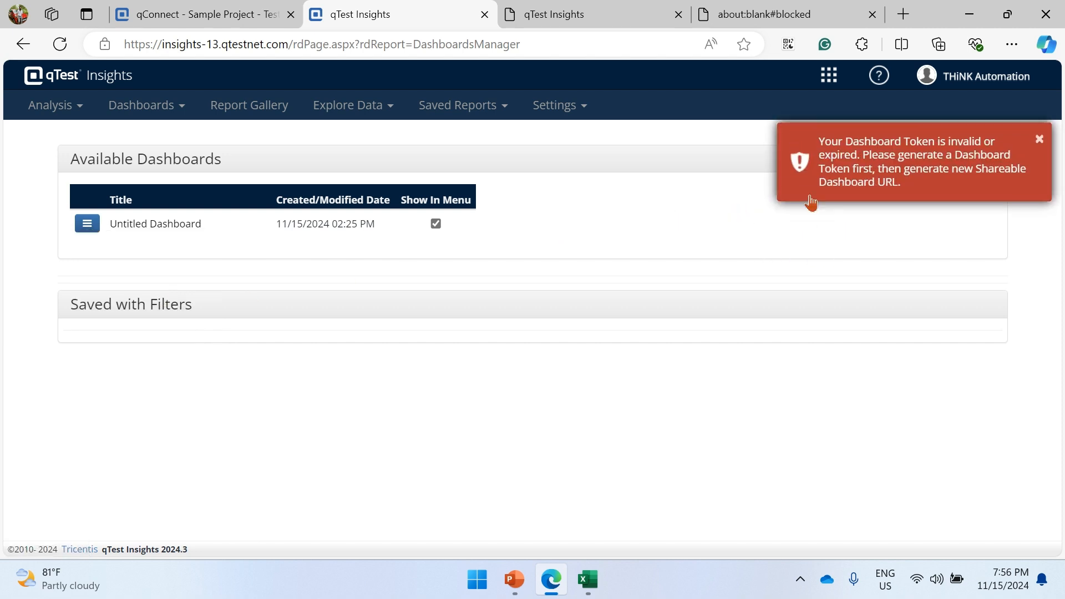
click(1039, 143)
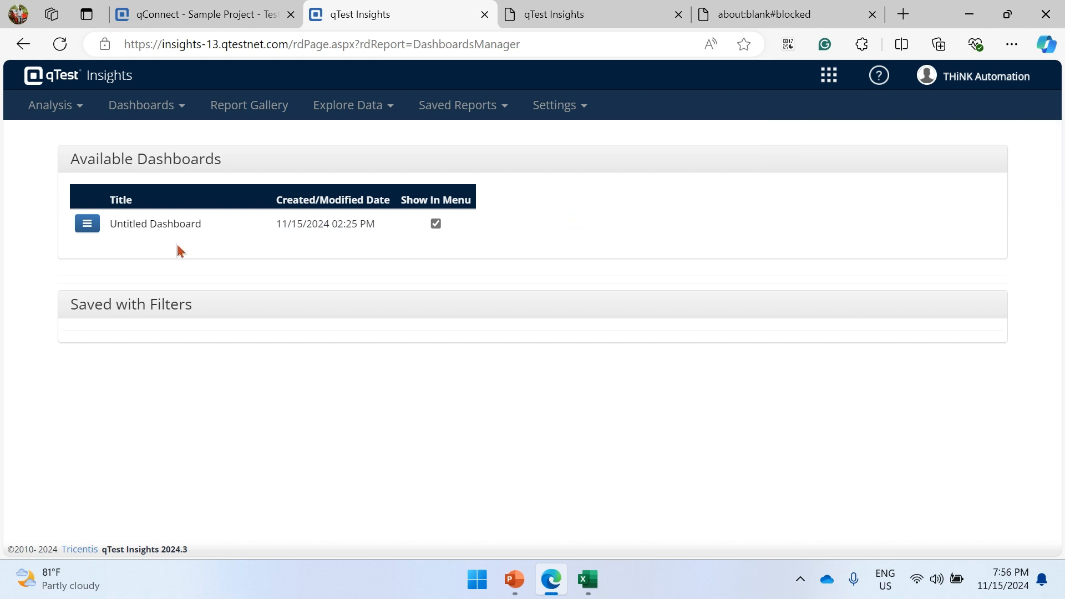
click(88, 227)
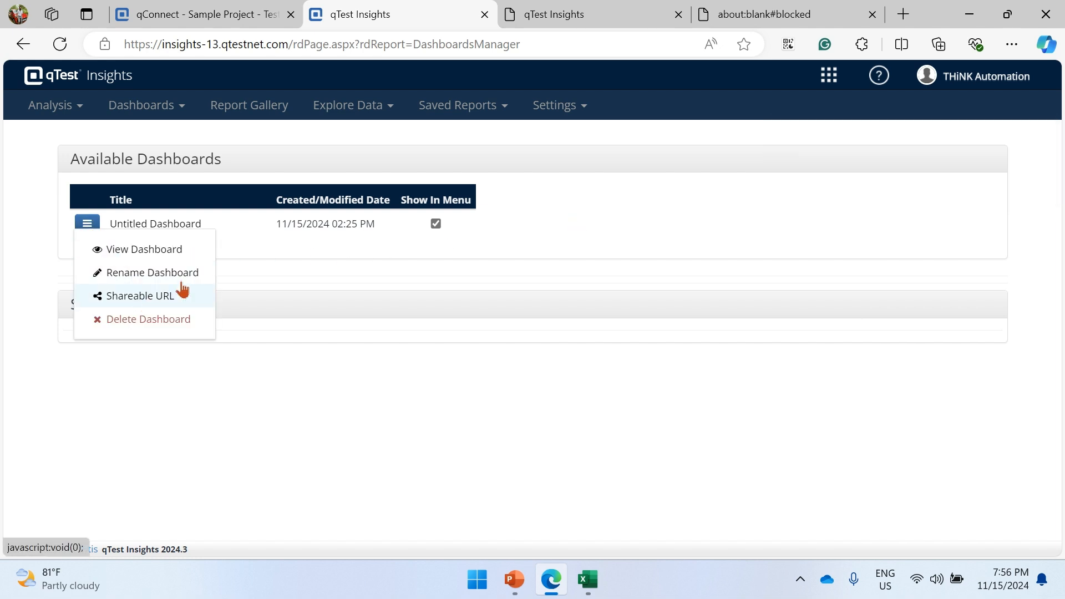
click(610, 395)
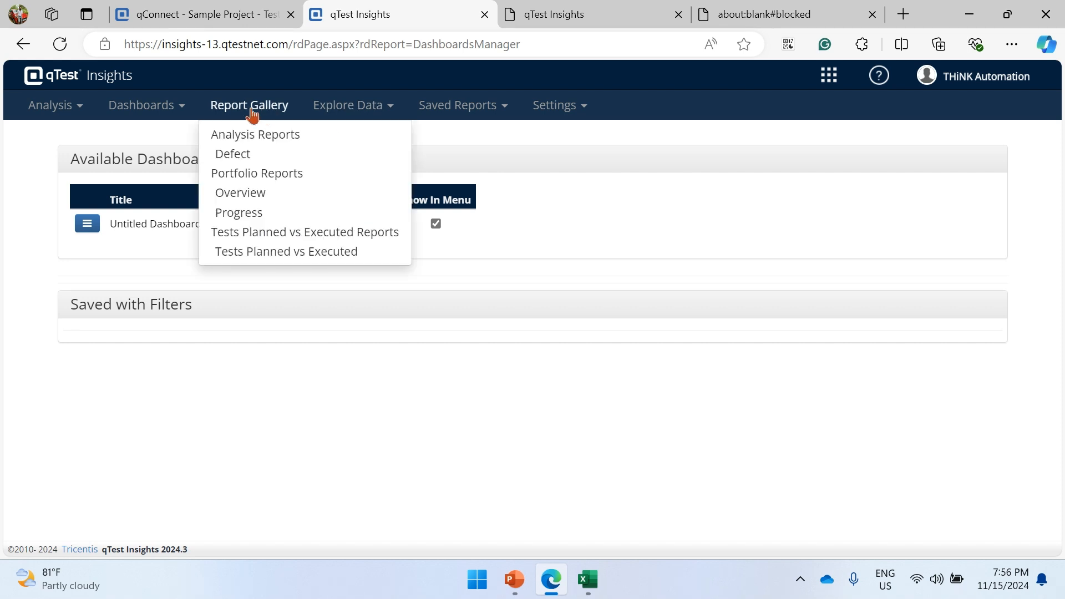
Step: Reopen the shared dashboard and collapse the panel gallery to show the panels in full
mouse_move(147, 106)
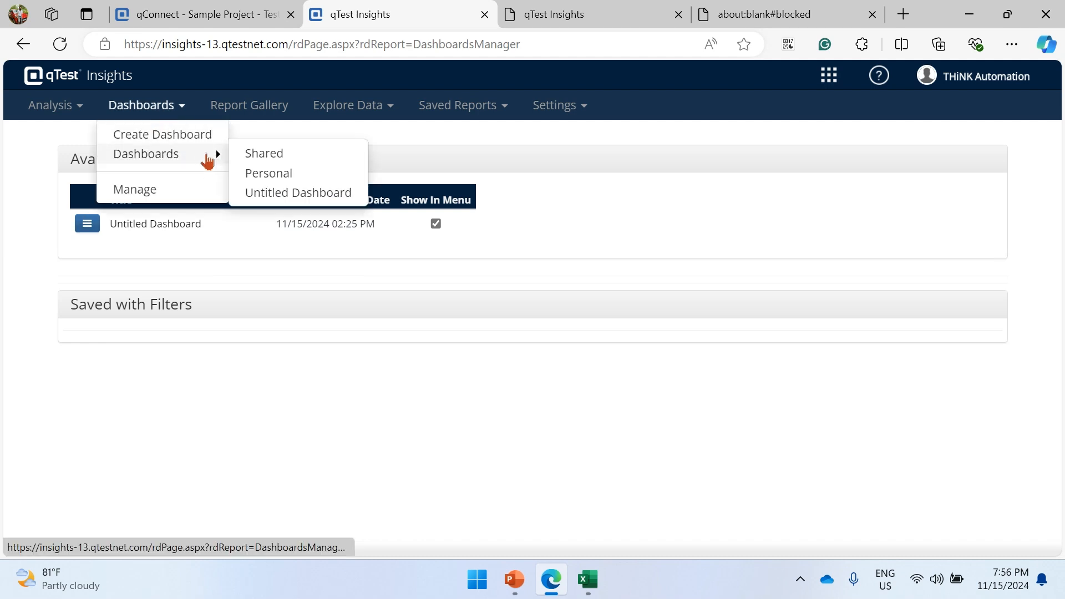
click(248, 157)
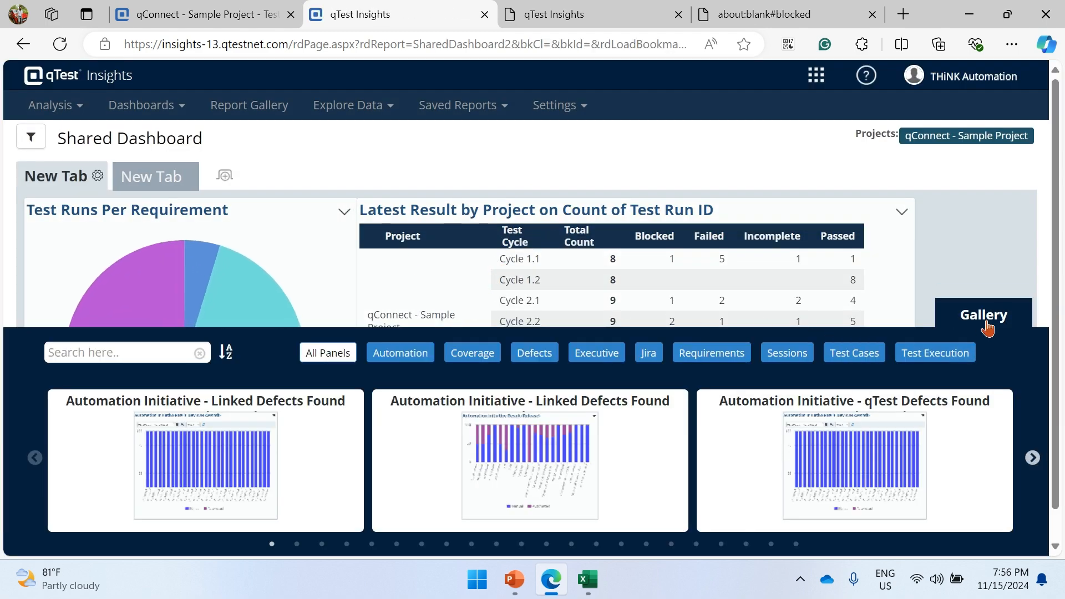
click(986, 329)
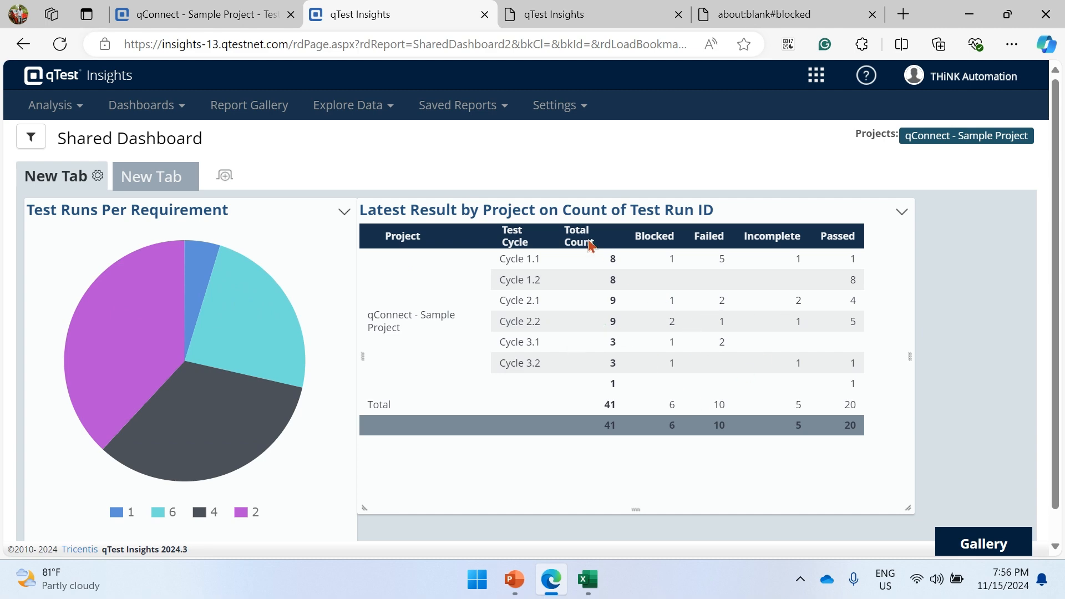
click(198, 29)
click(344, 15)
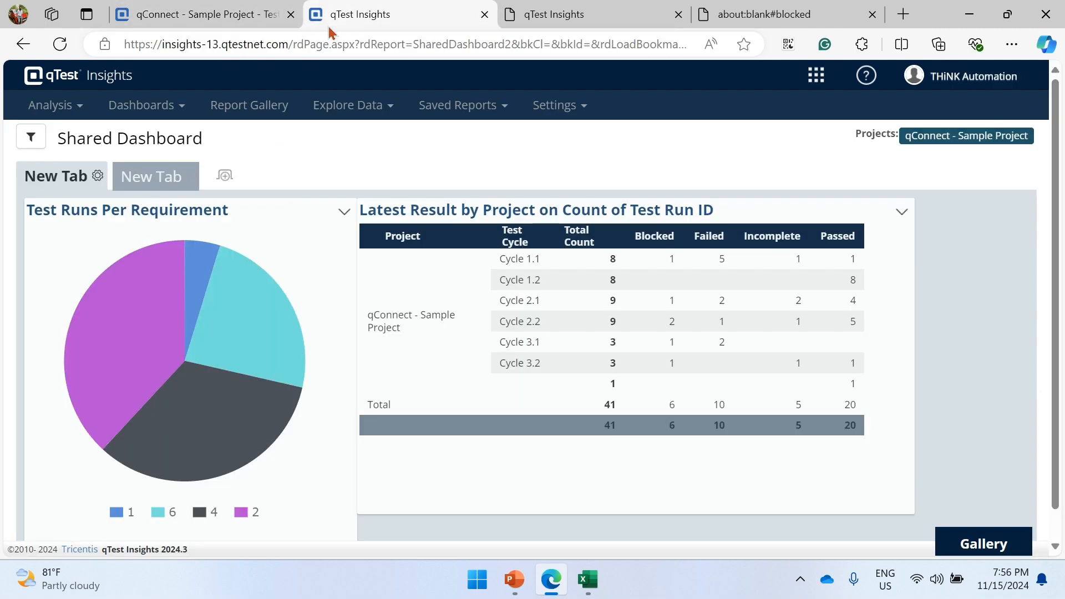